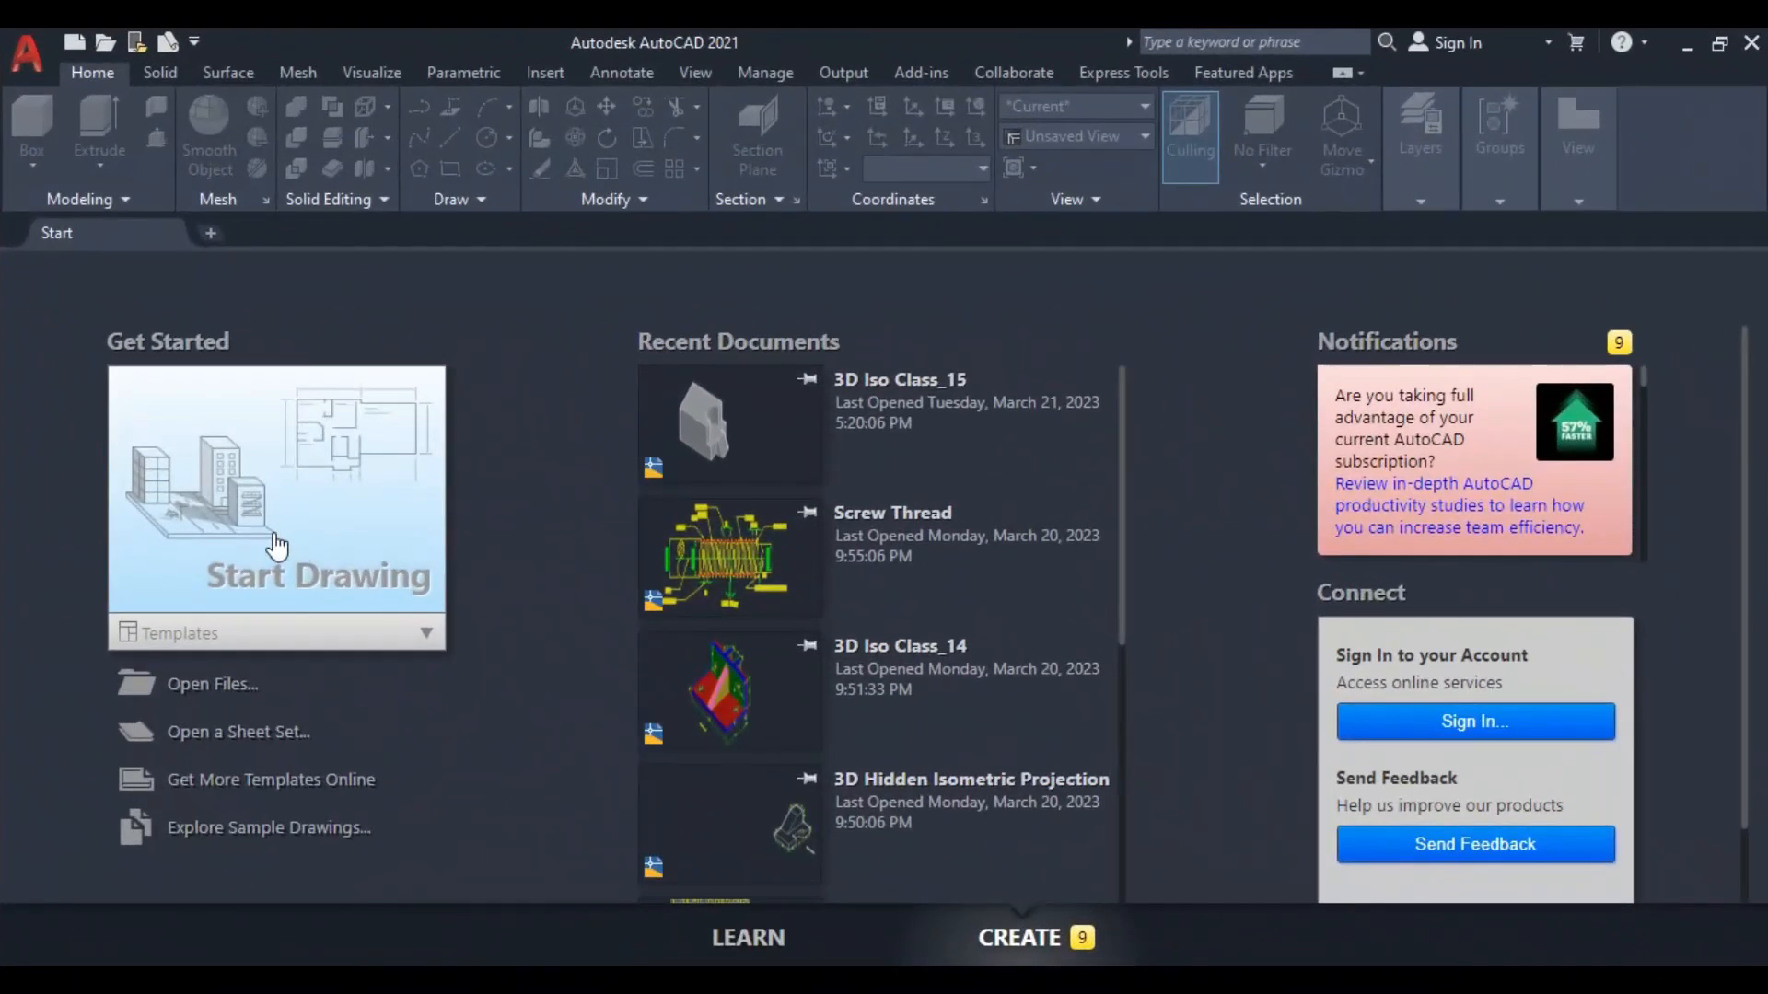
Start a new drawing and consult the dimensioned reference image of the bracket
click(276, 546)
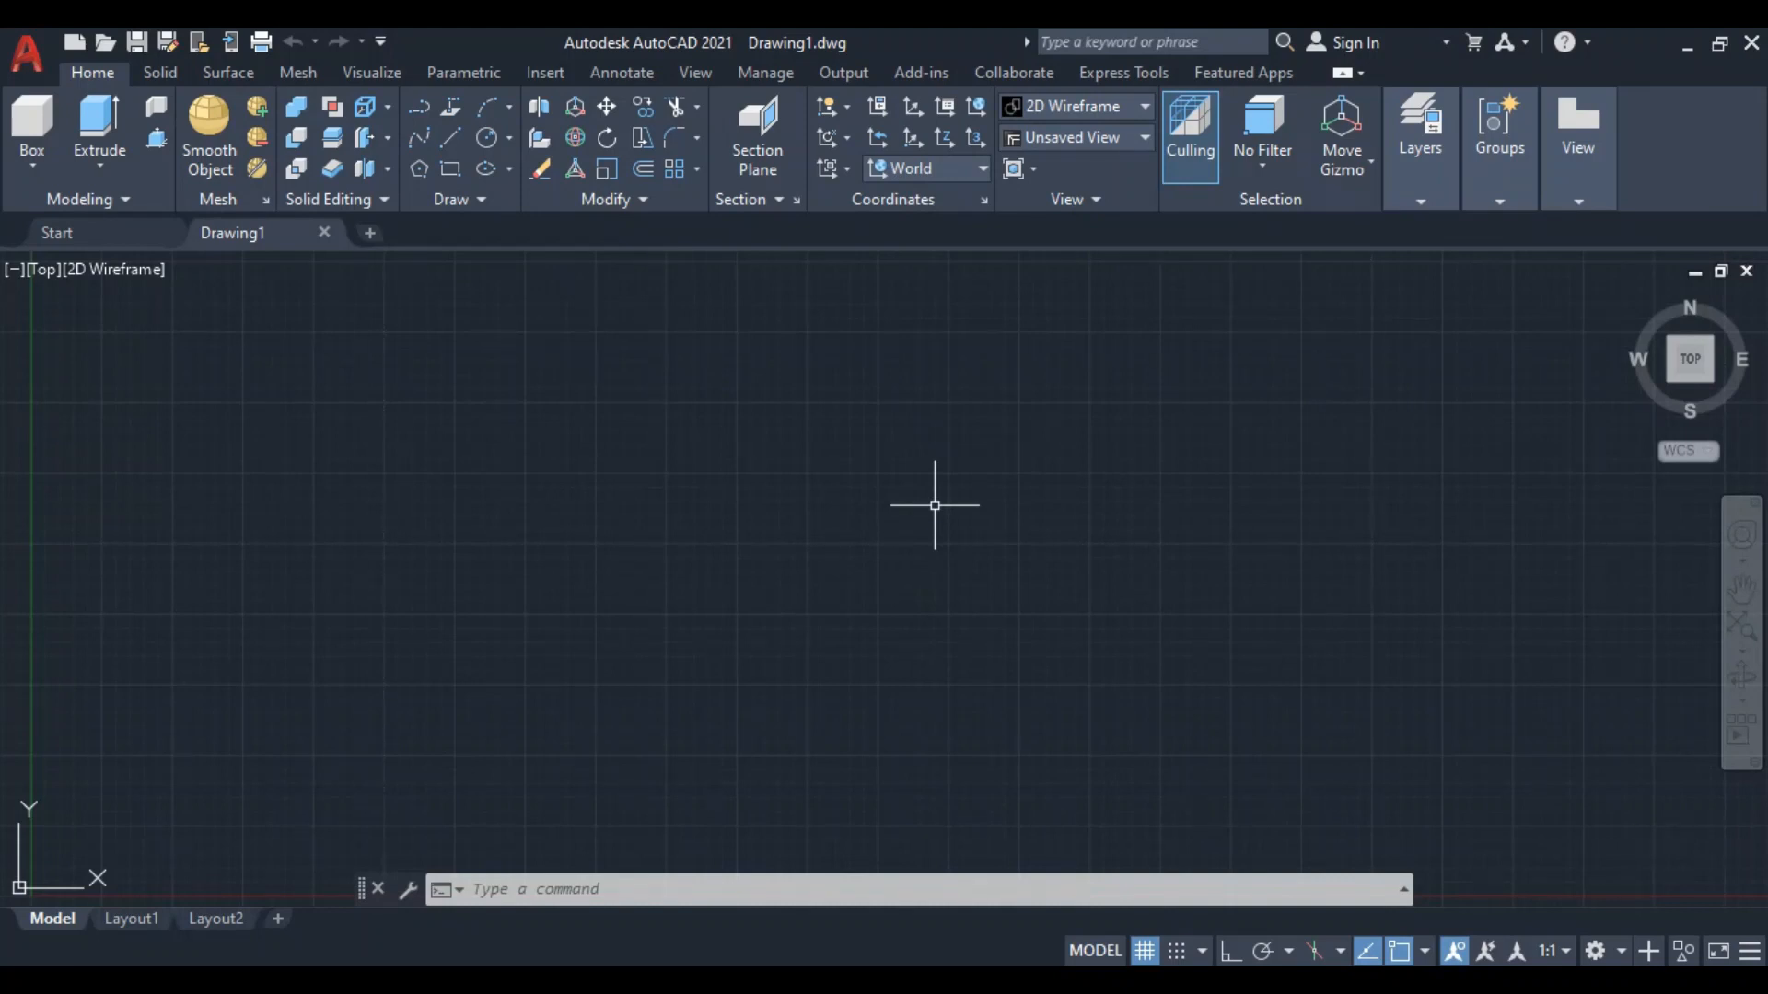
key(alt+Tab)
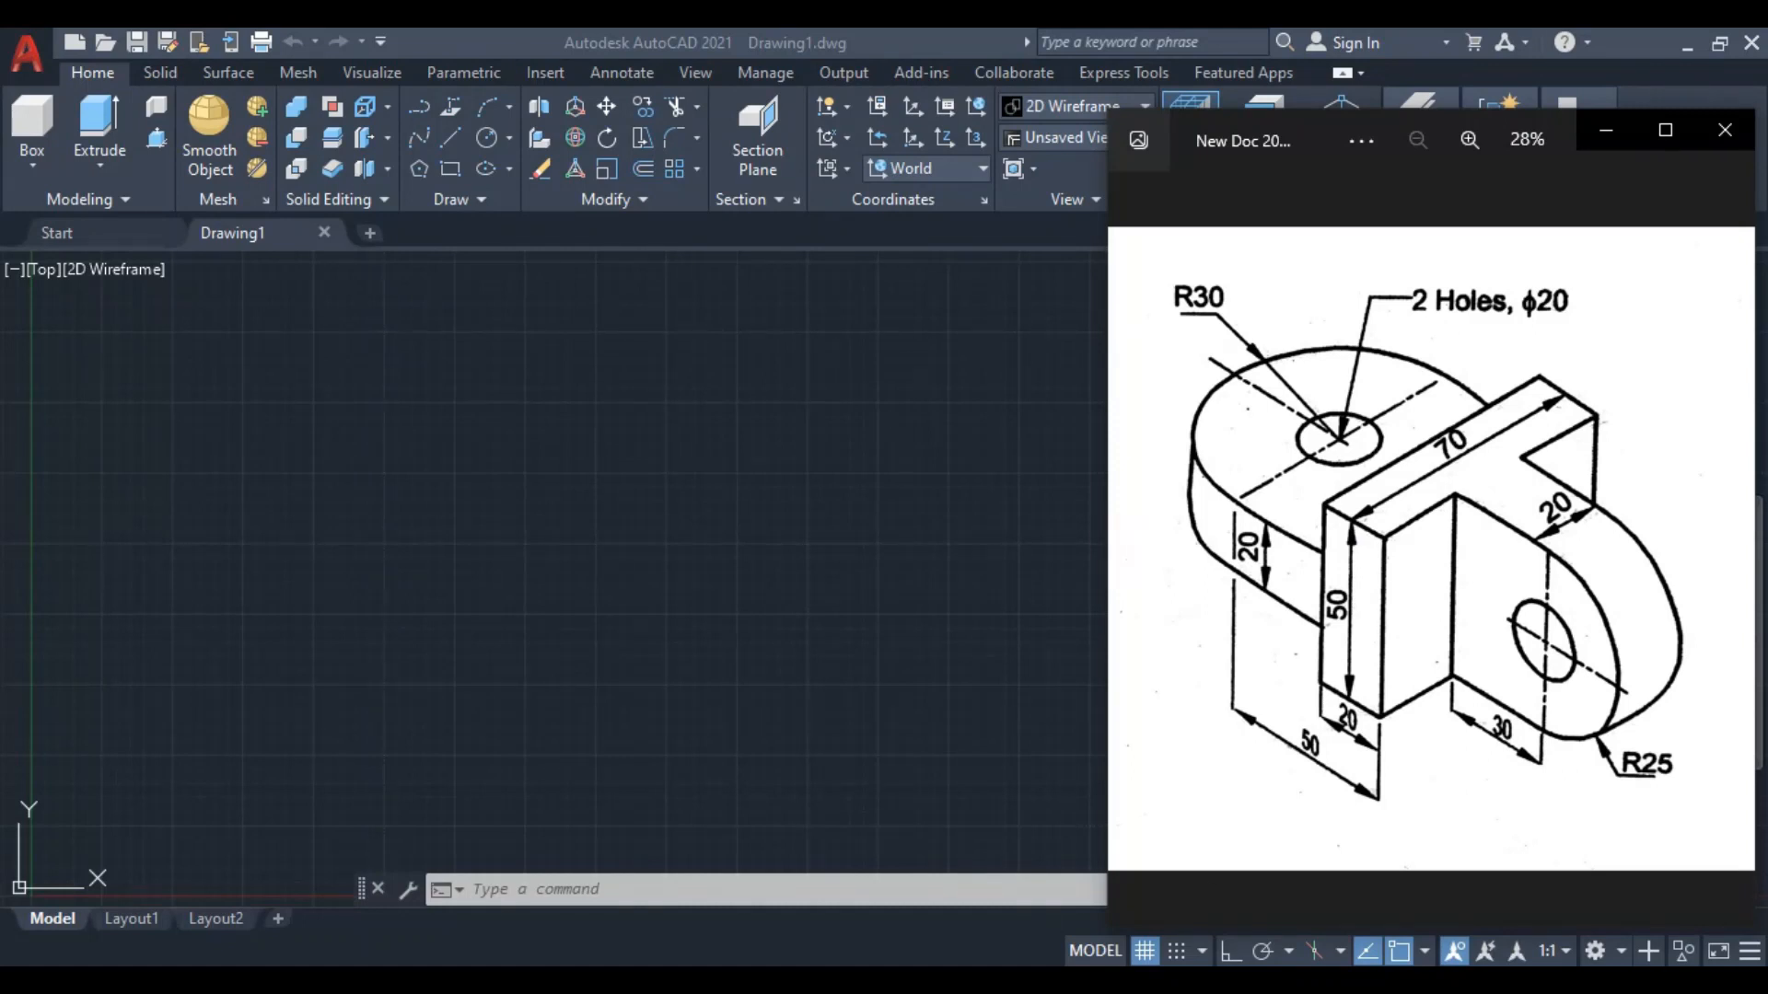
key(alt+Tab)
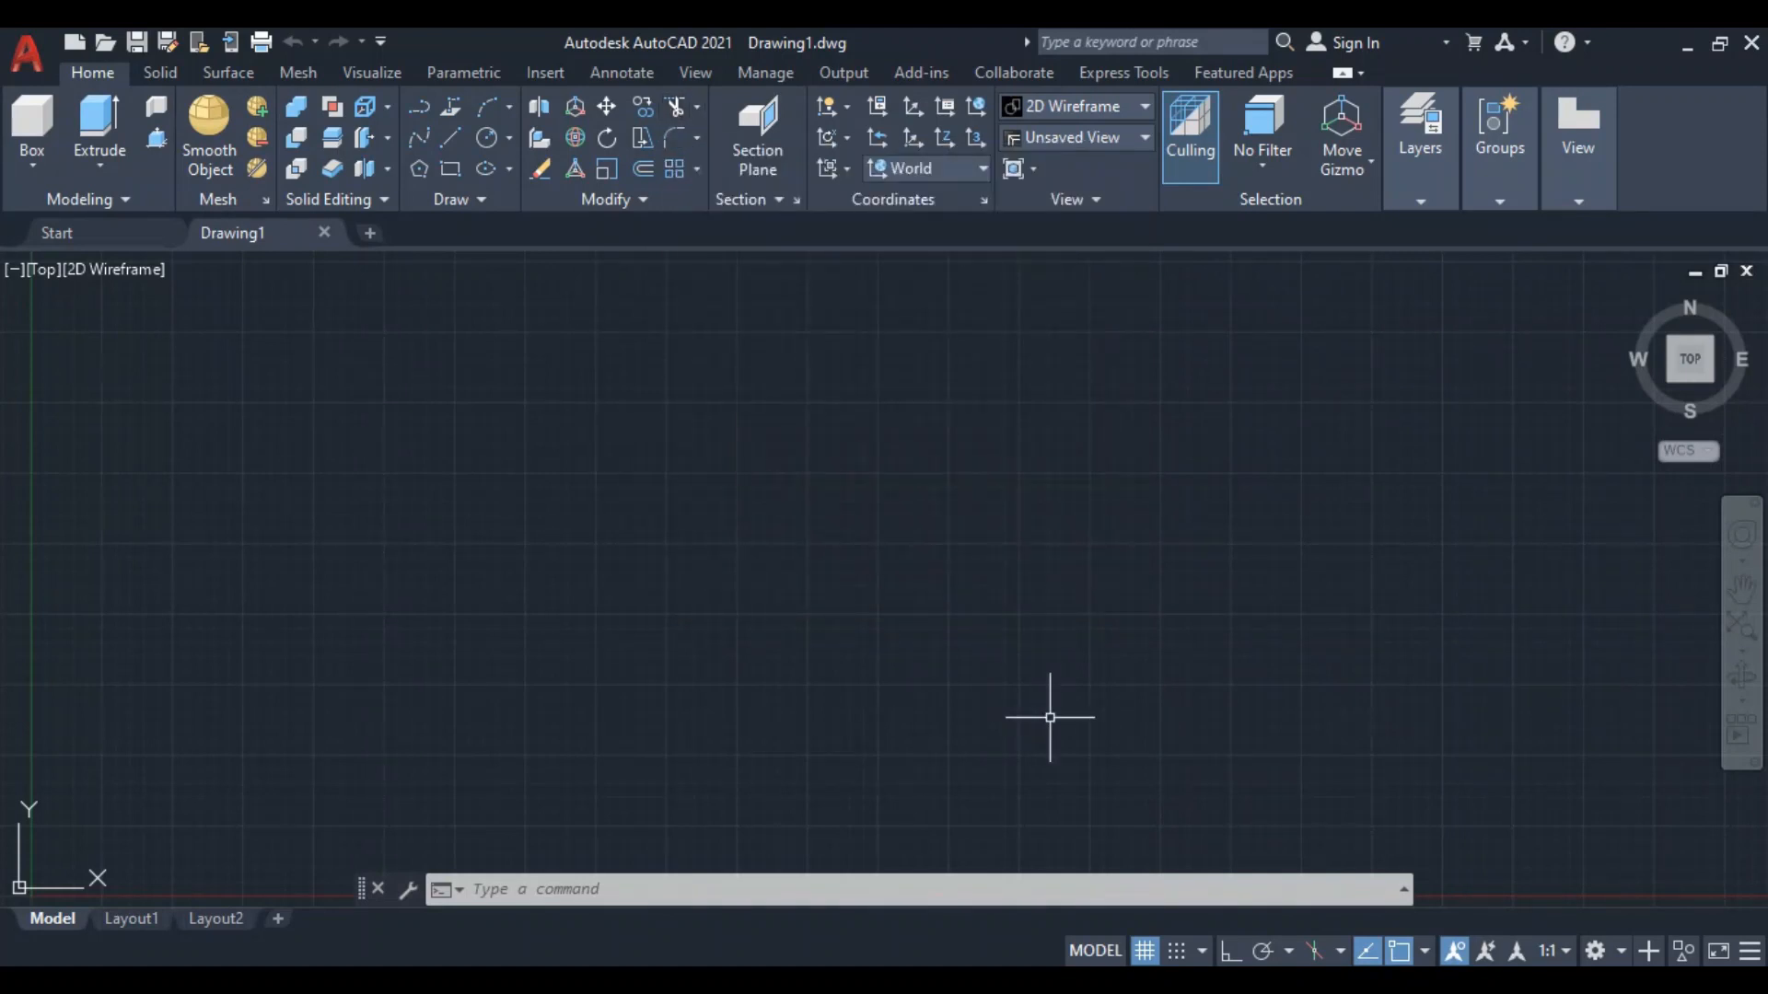
Set the model space limits from 0,0 to 200,200
text(LIM)
key(Return)
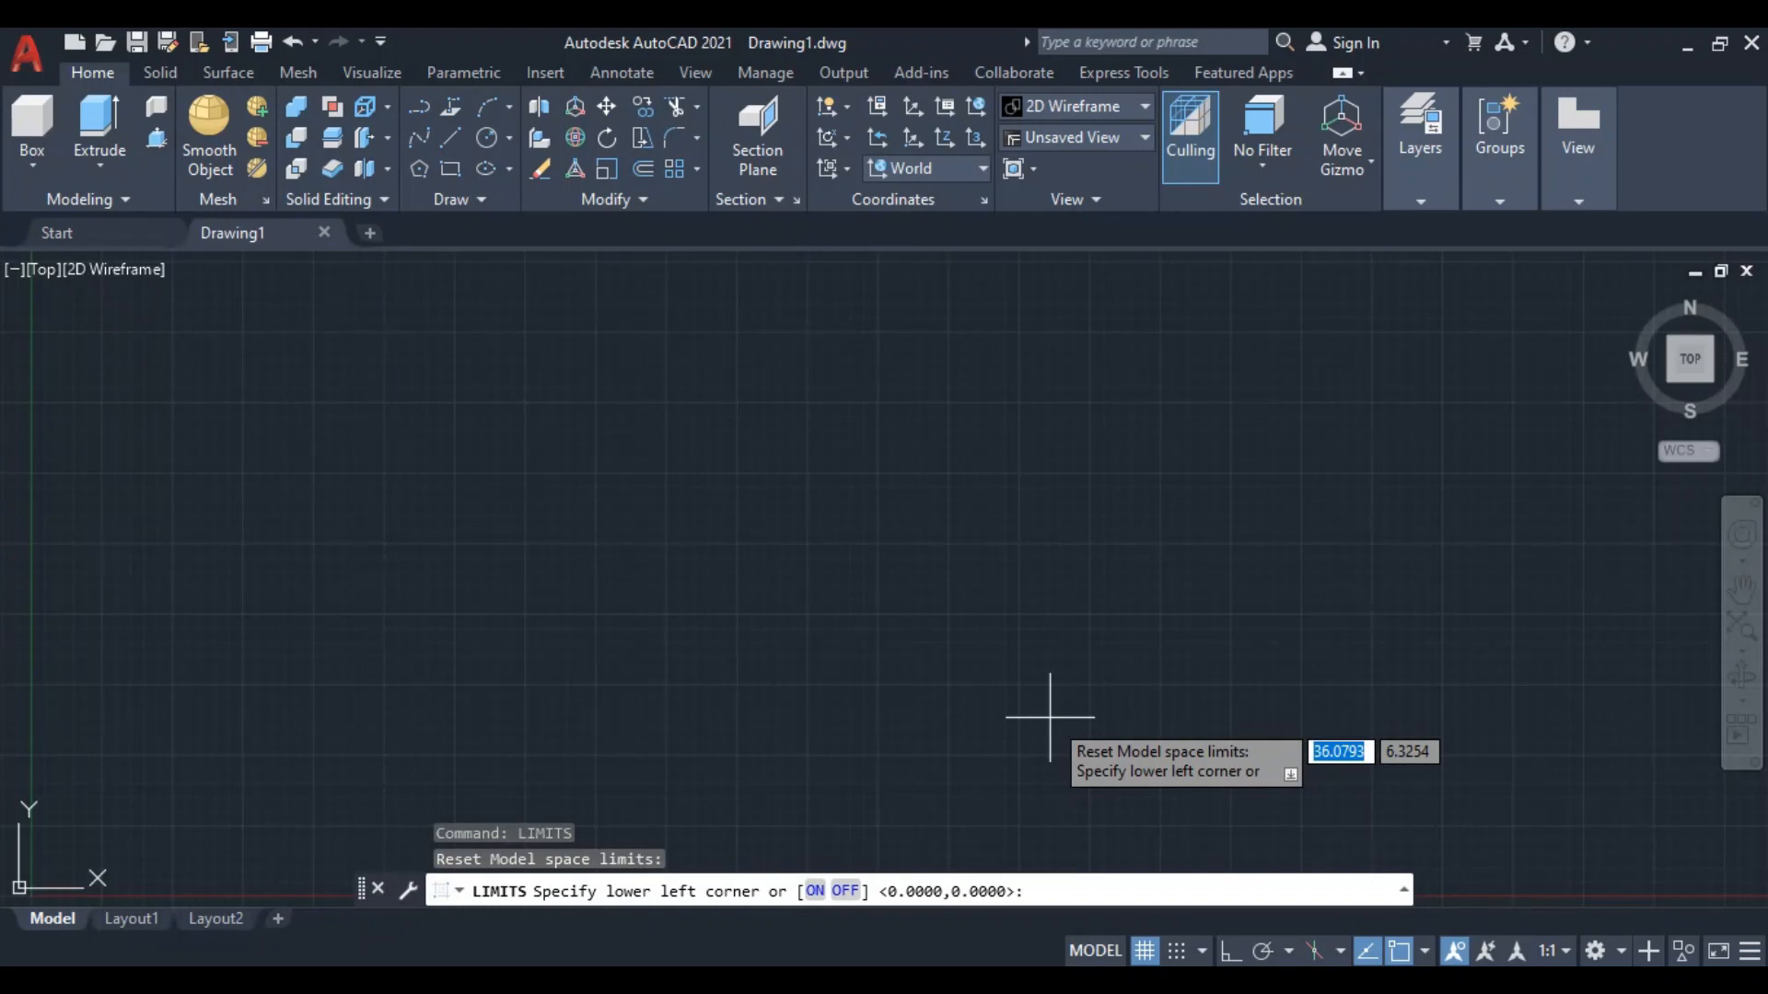
text(0)
key(Tab)
text(0)
key(Return)
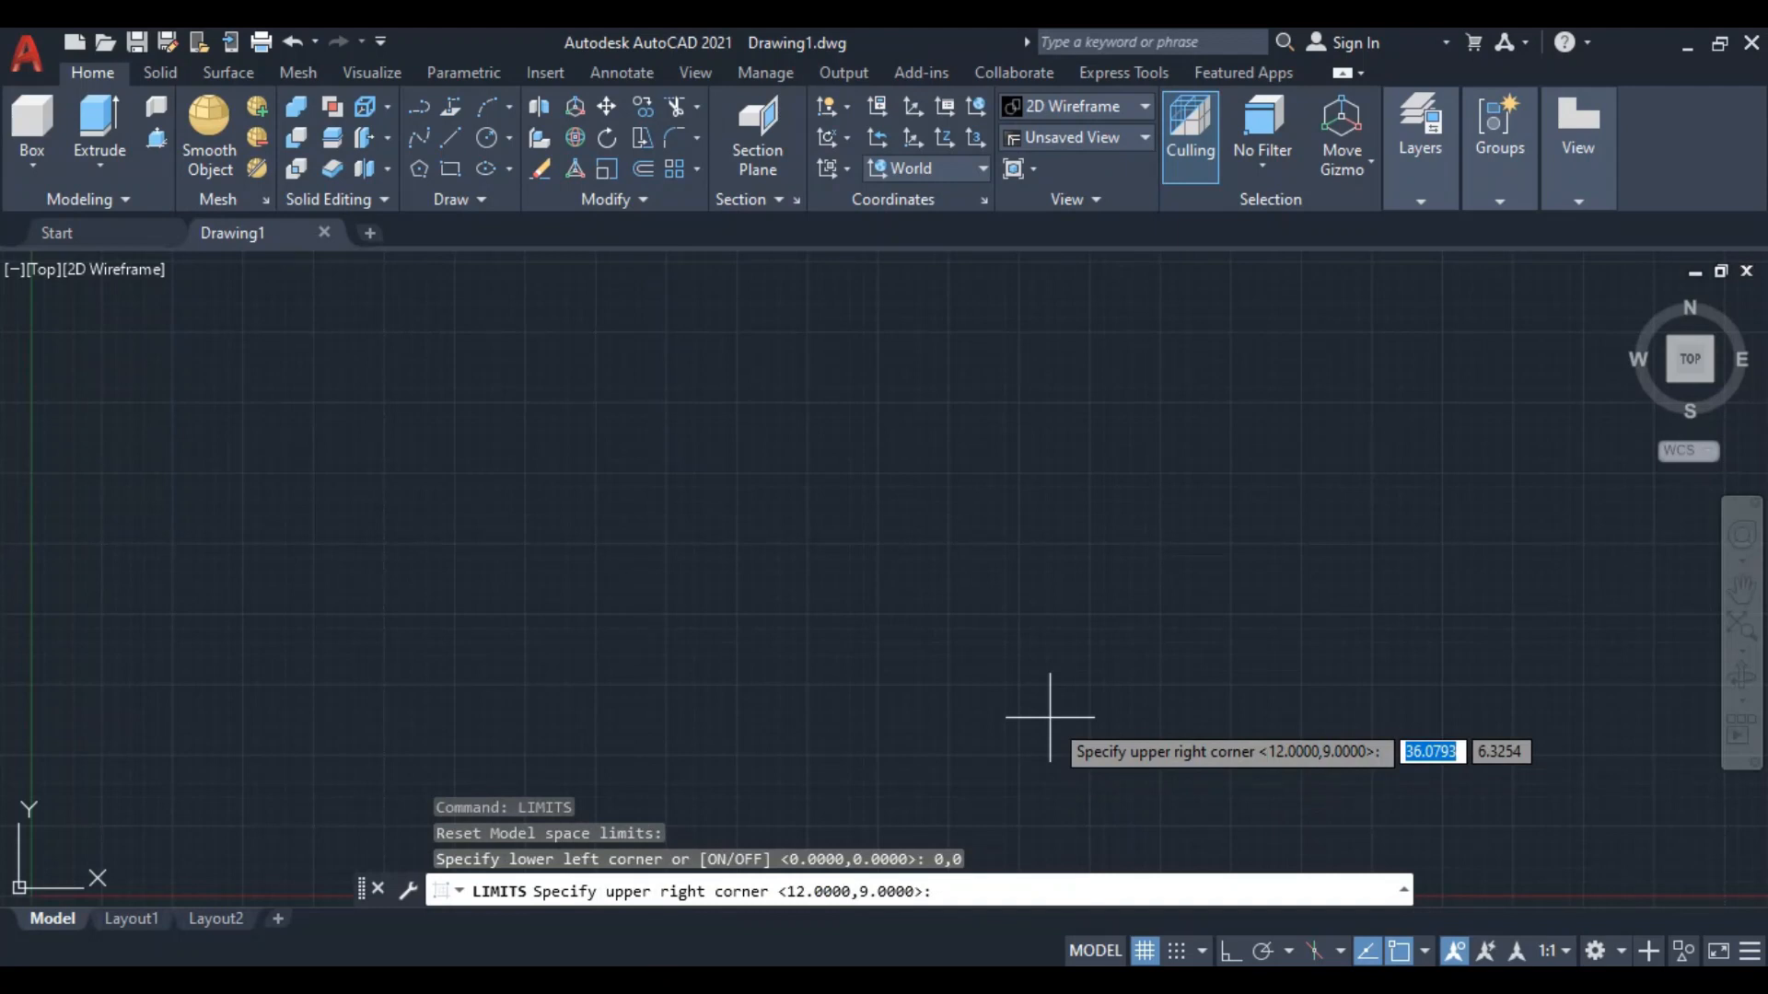
text(200)
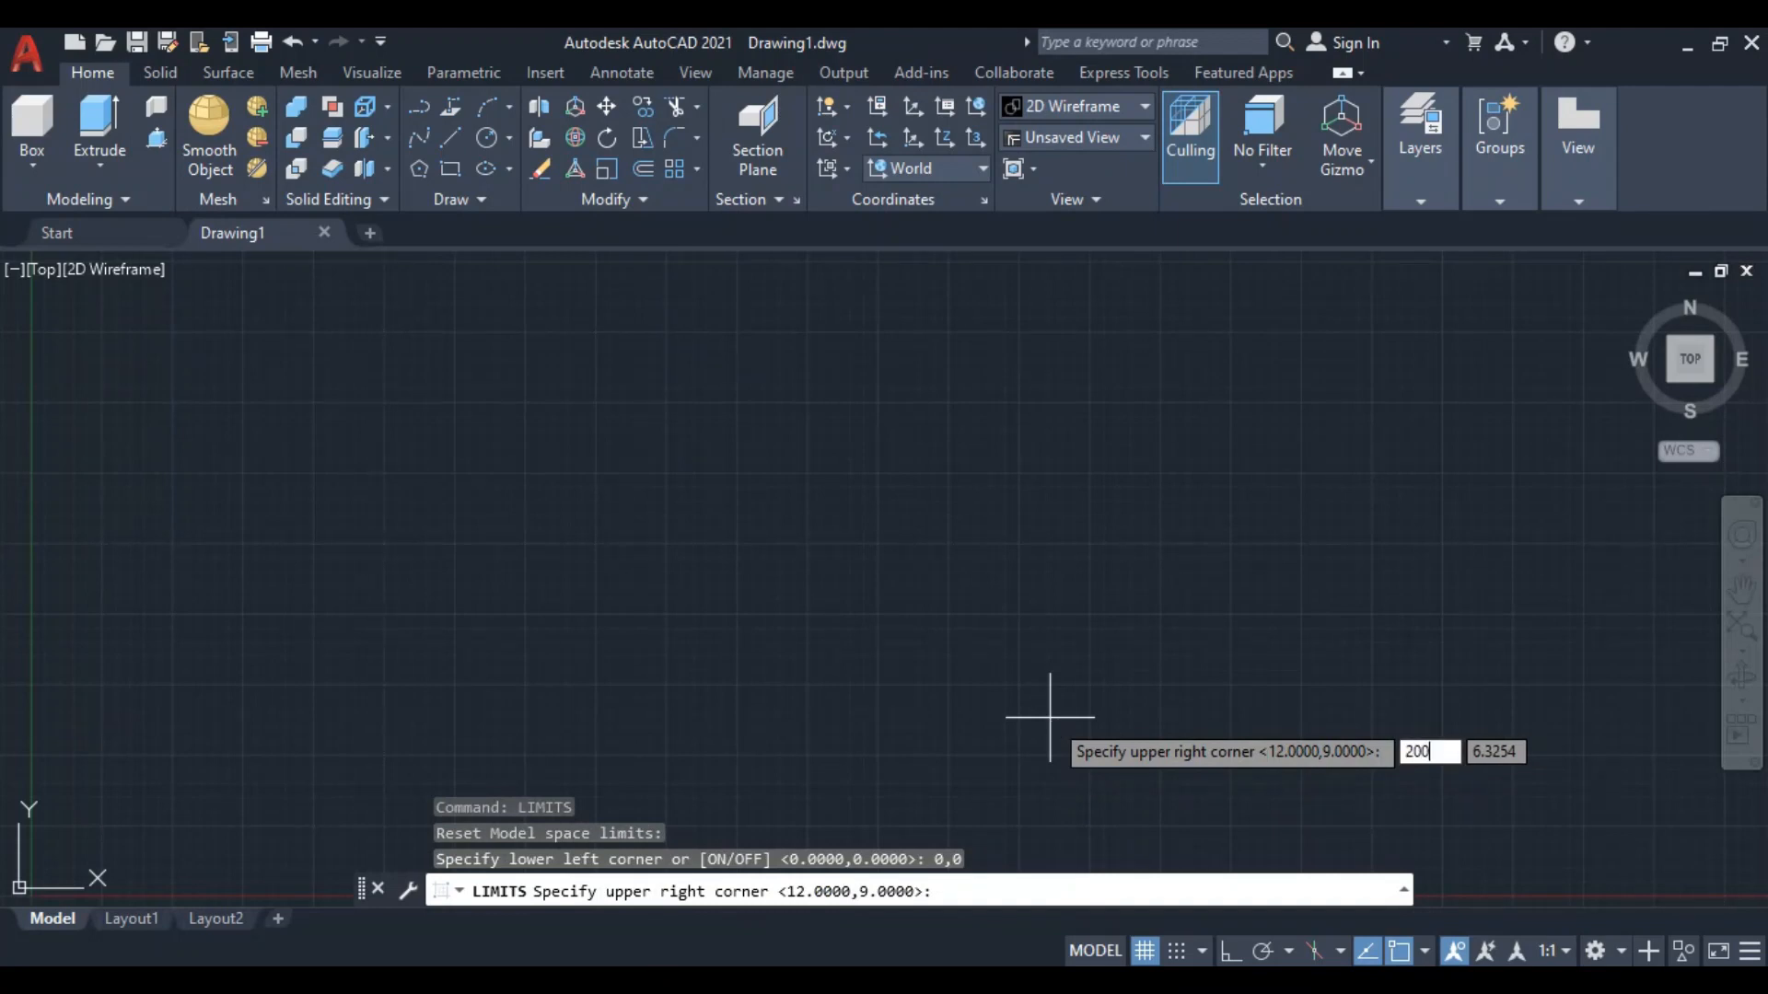
key(Tab)
text(200)
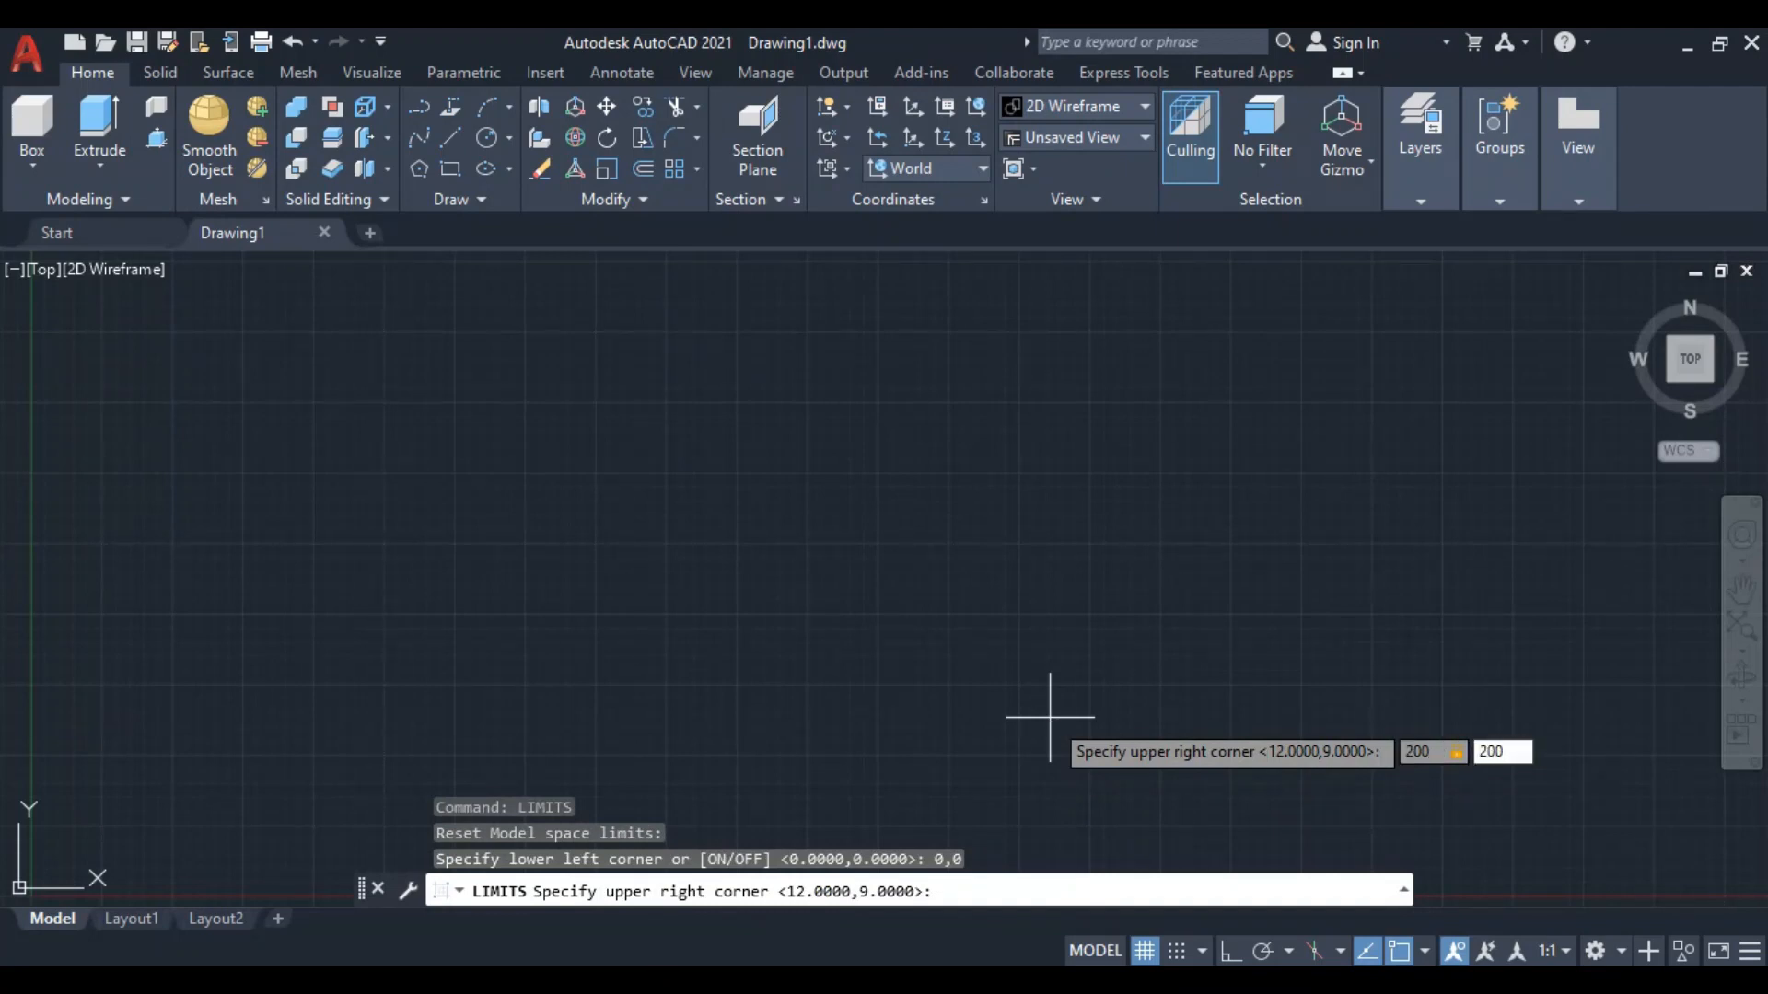
key(Return)
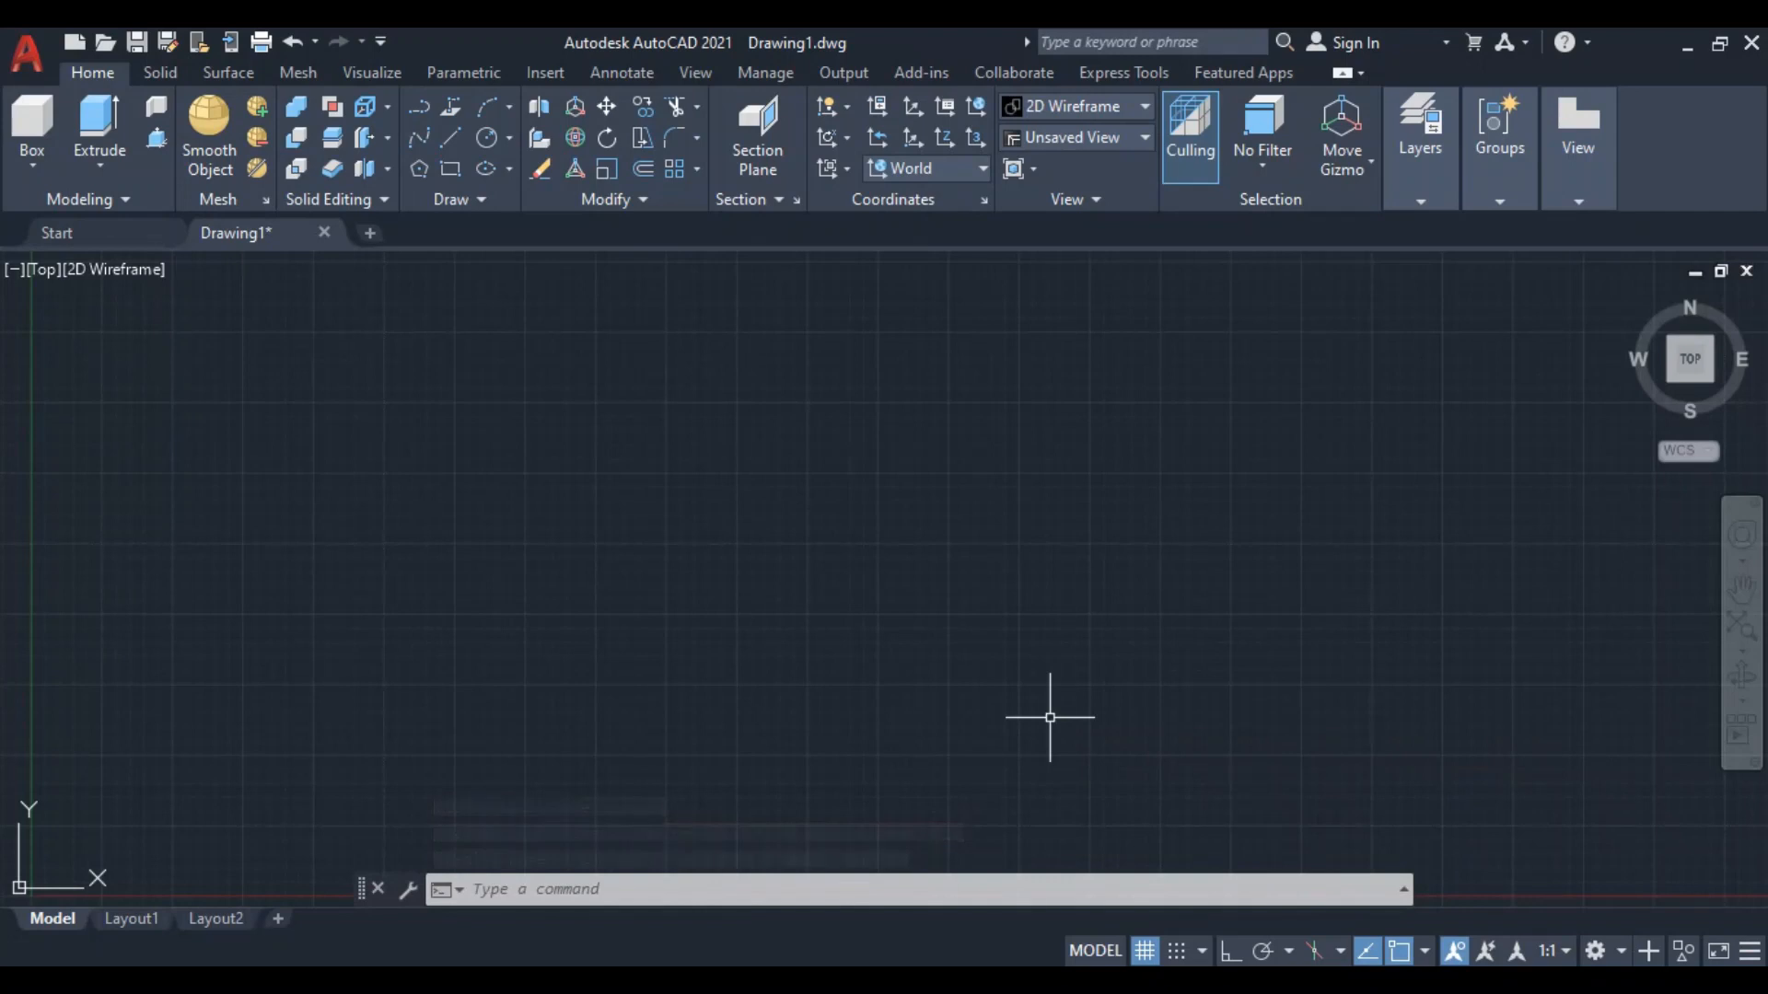
Zoom to all of the drawing limits and check which workspace is active
text(z)
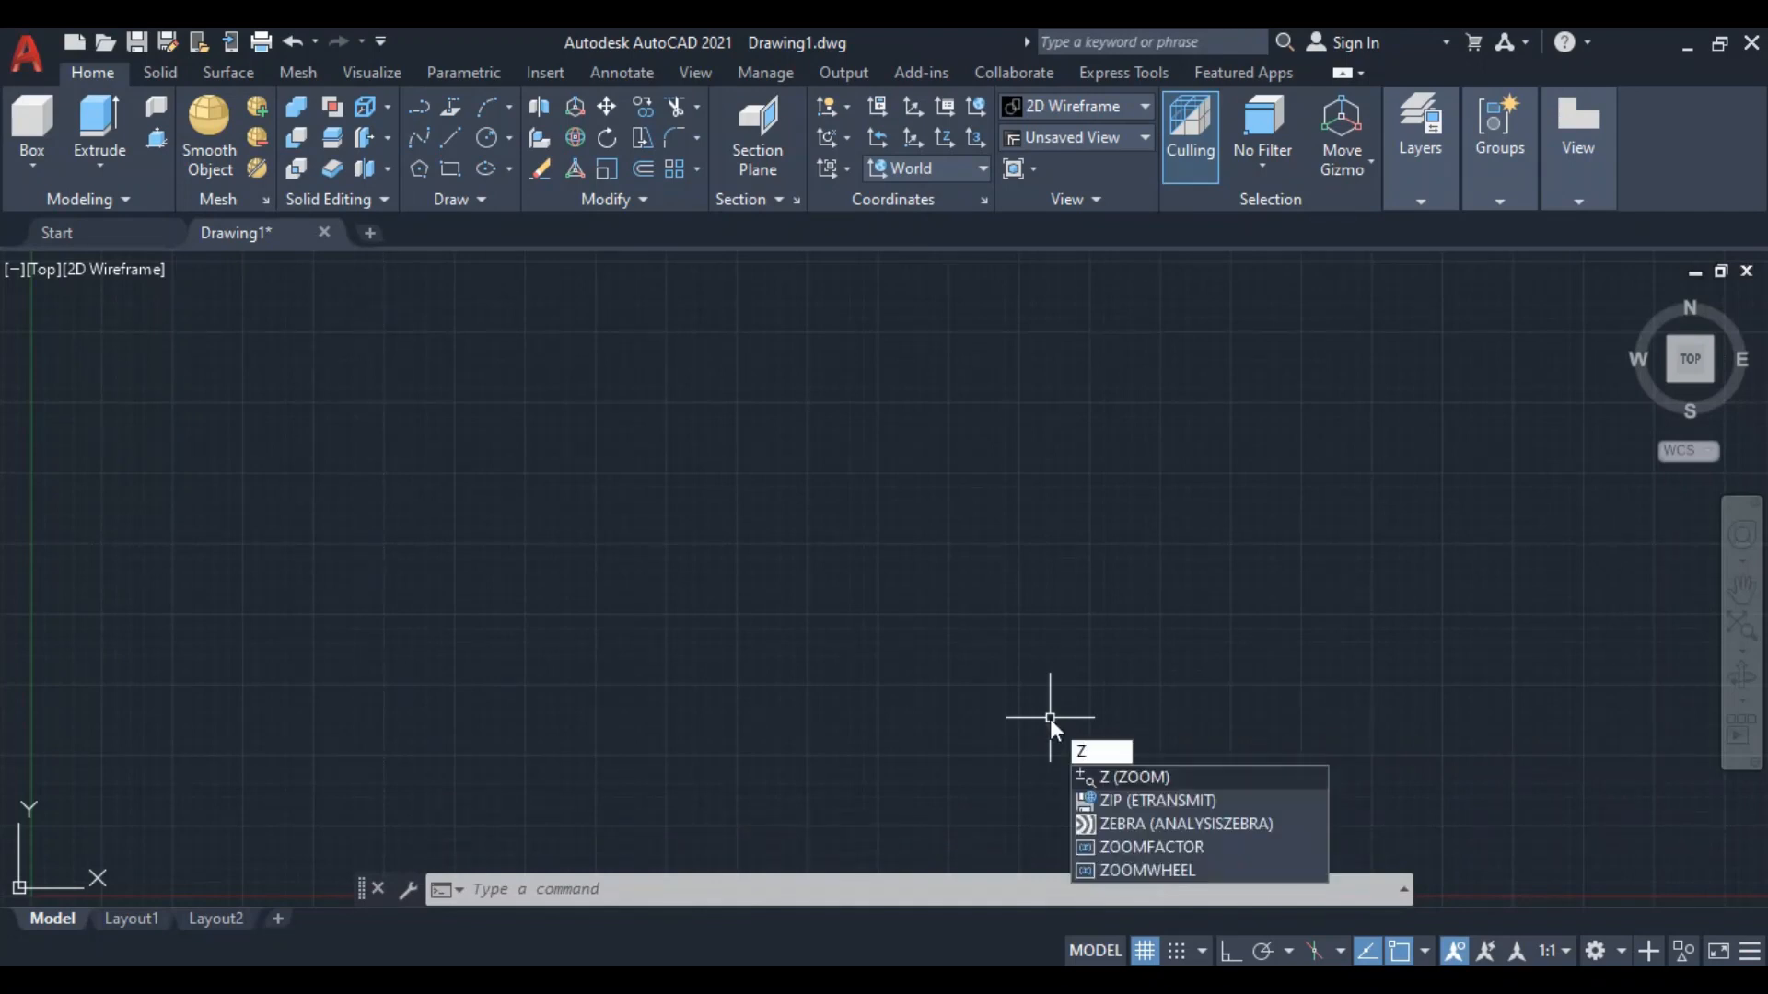
key(Return)
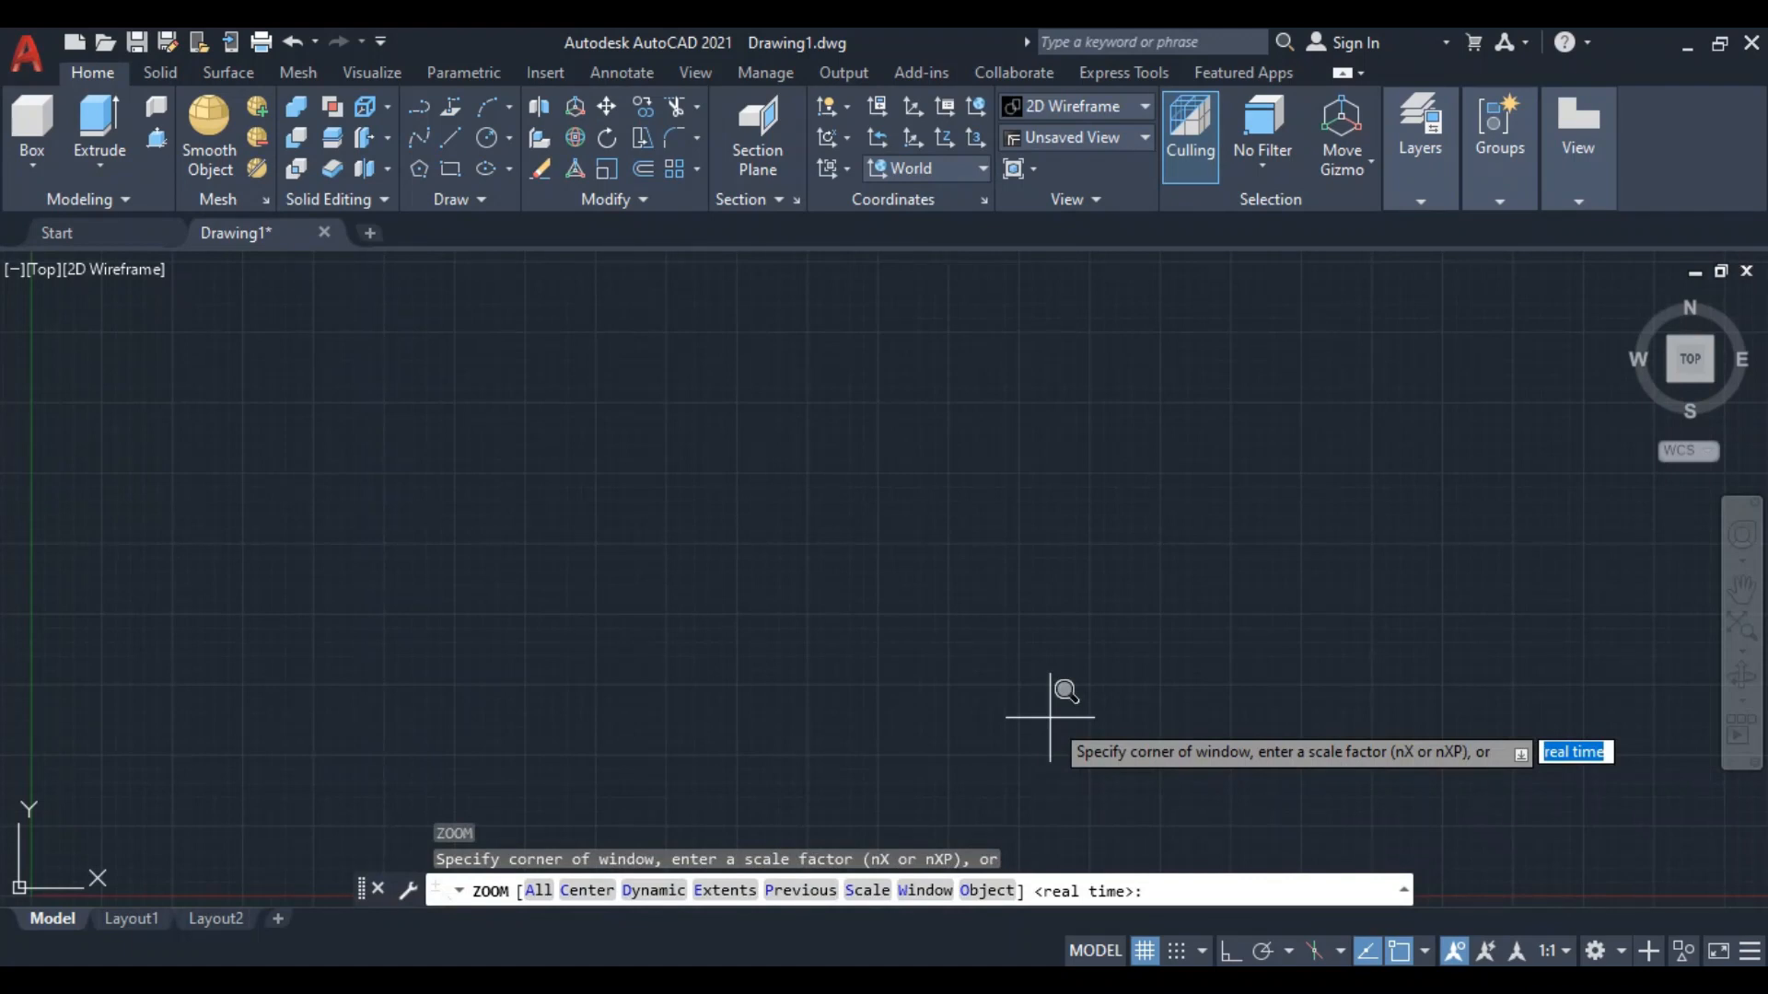
text(A)
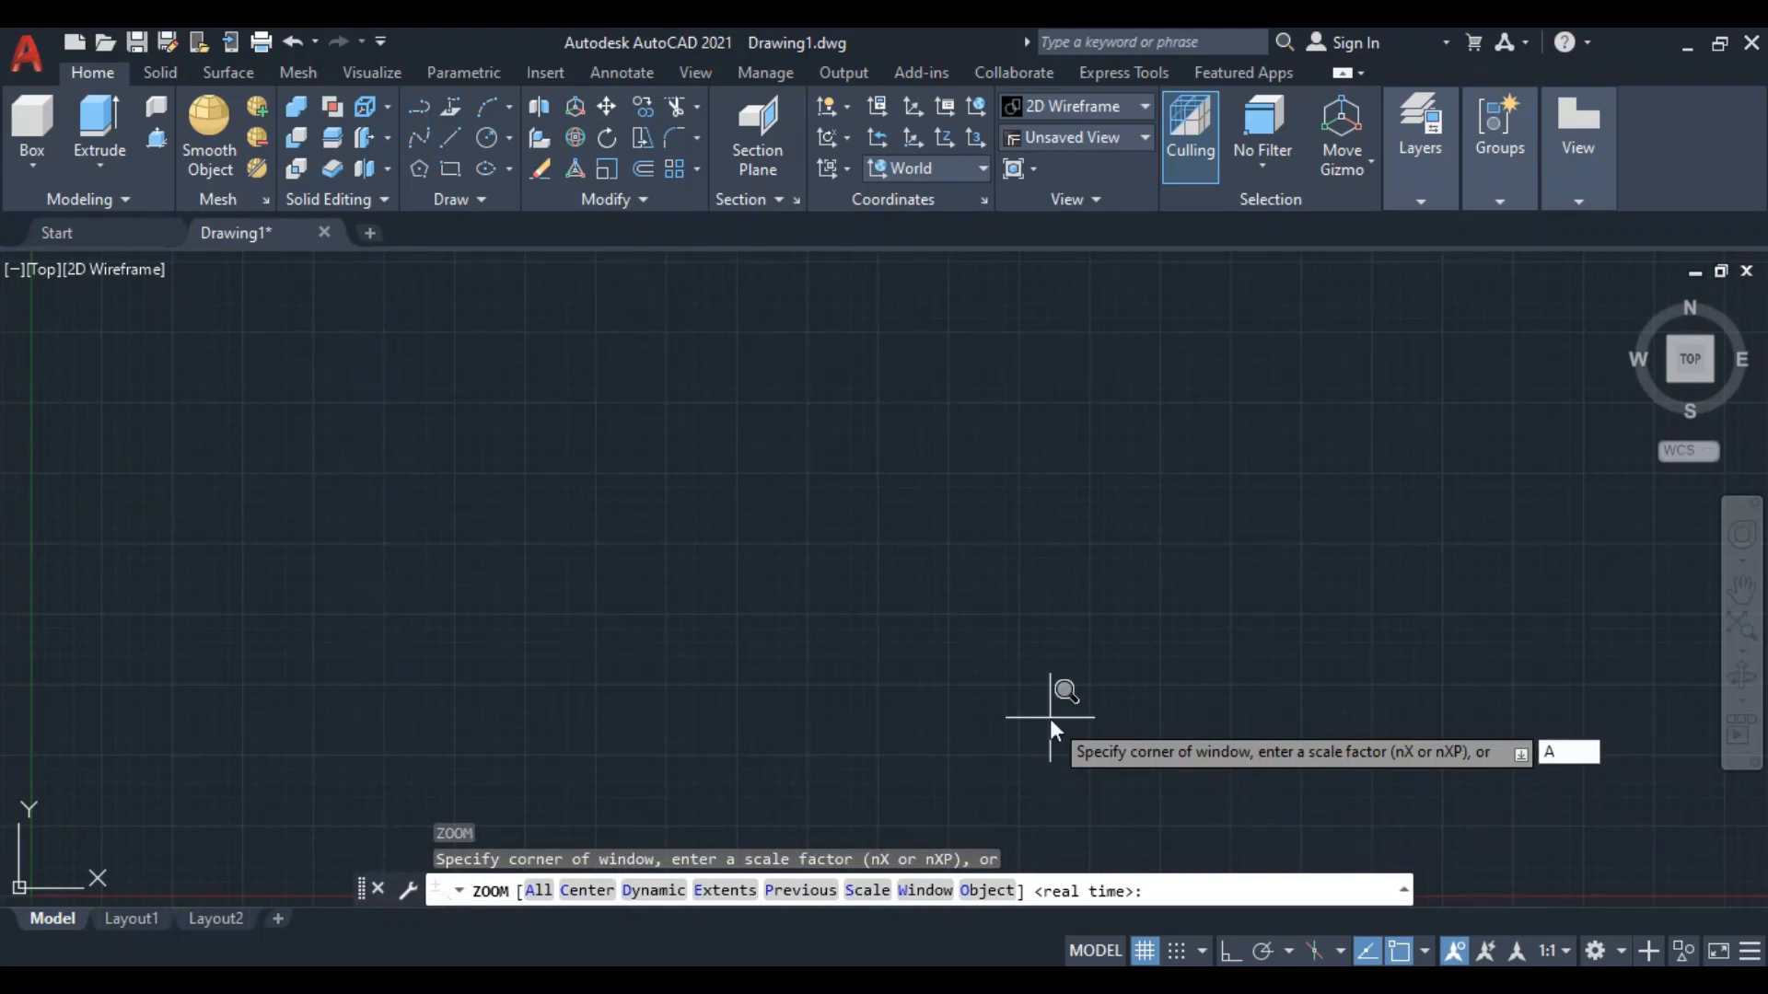
key(Return)
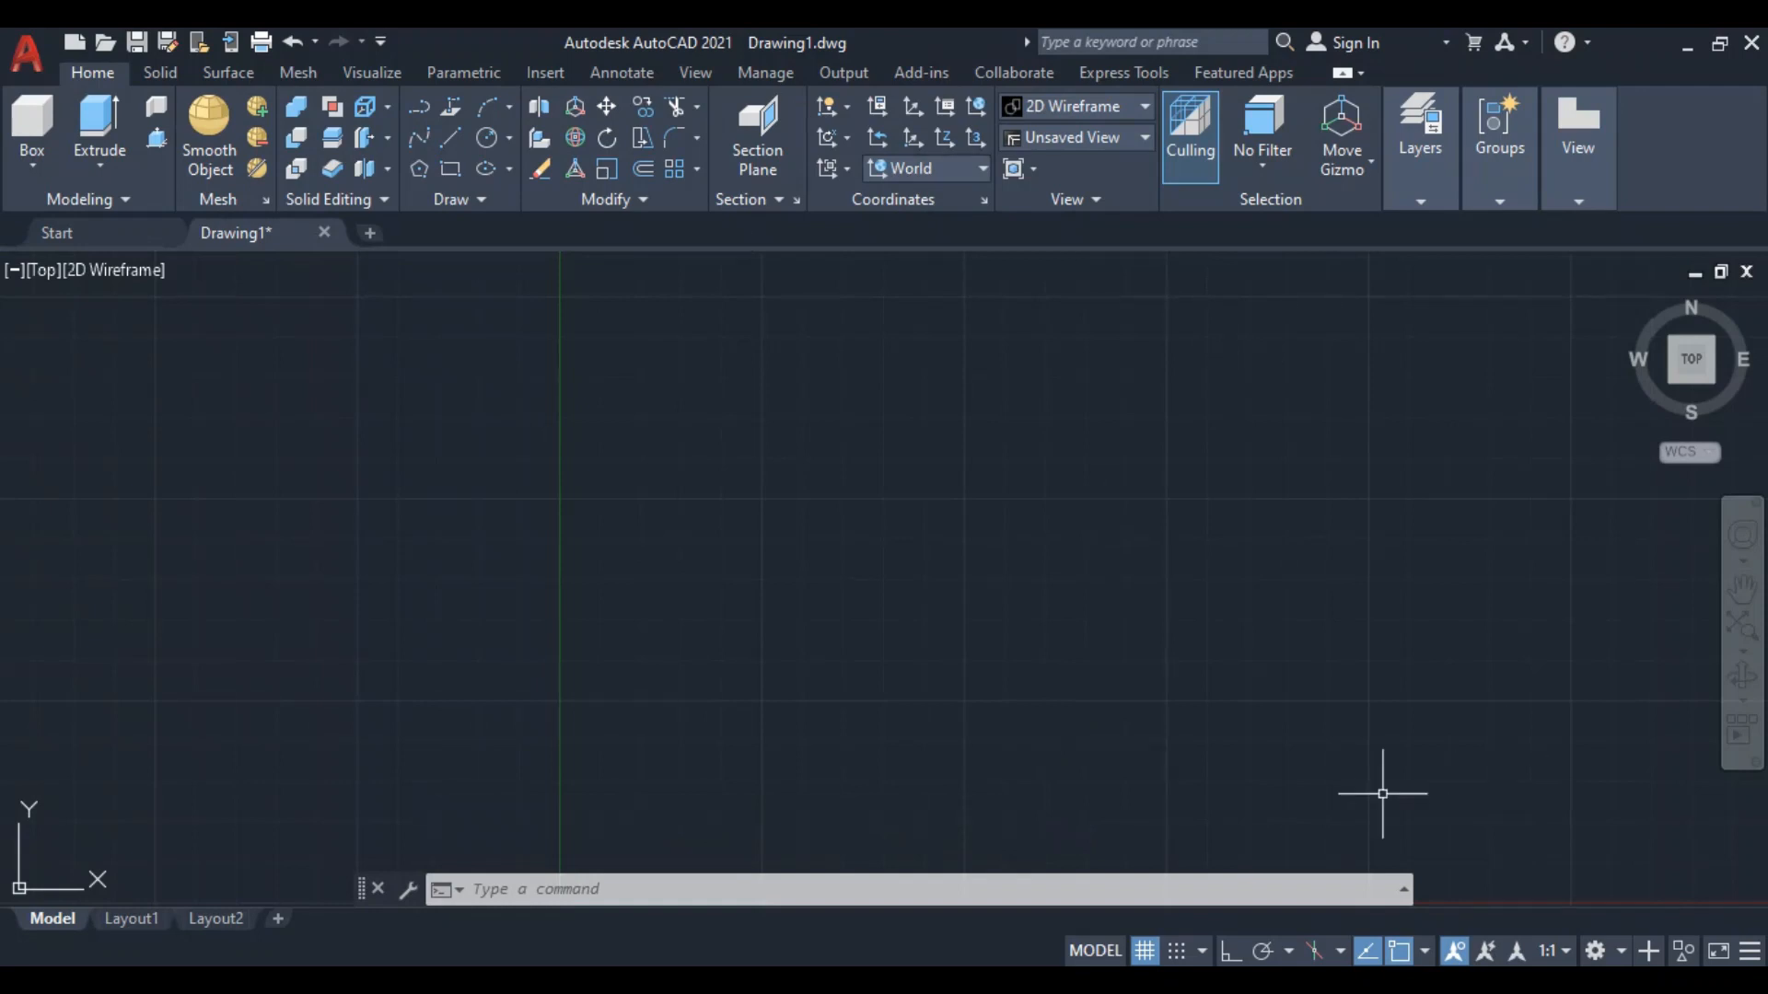
click(1620, 953)
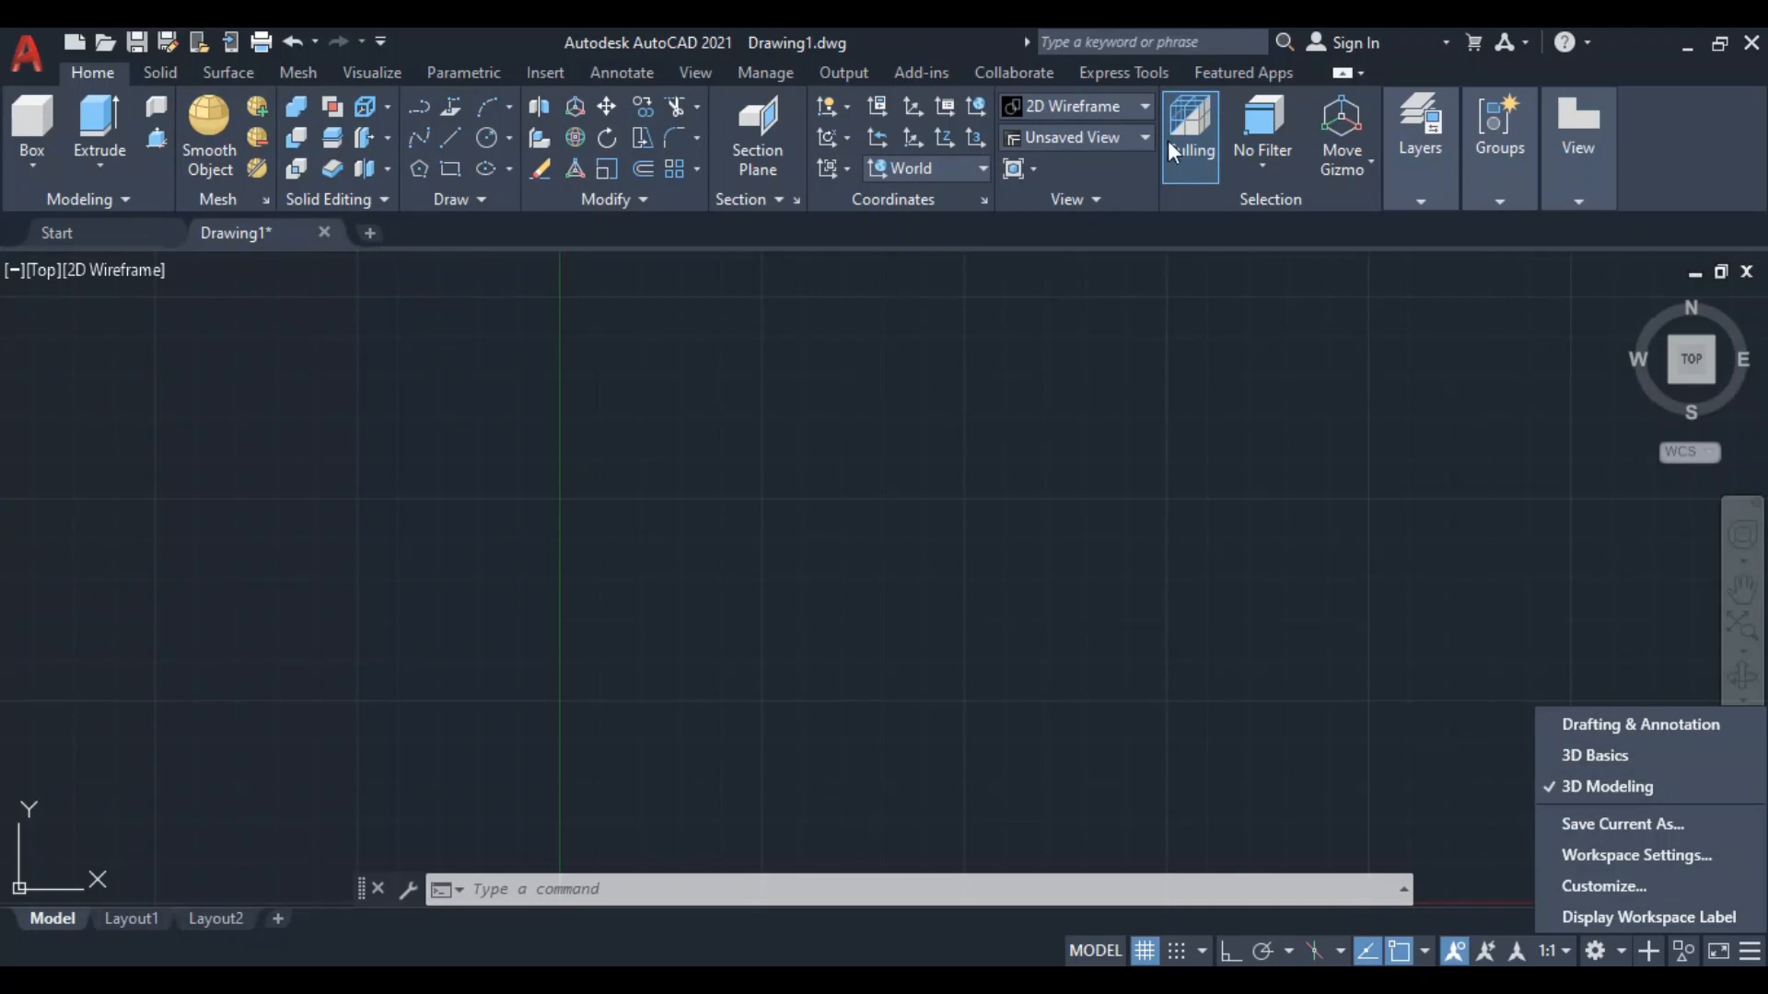
click(1063, 619)
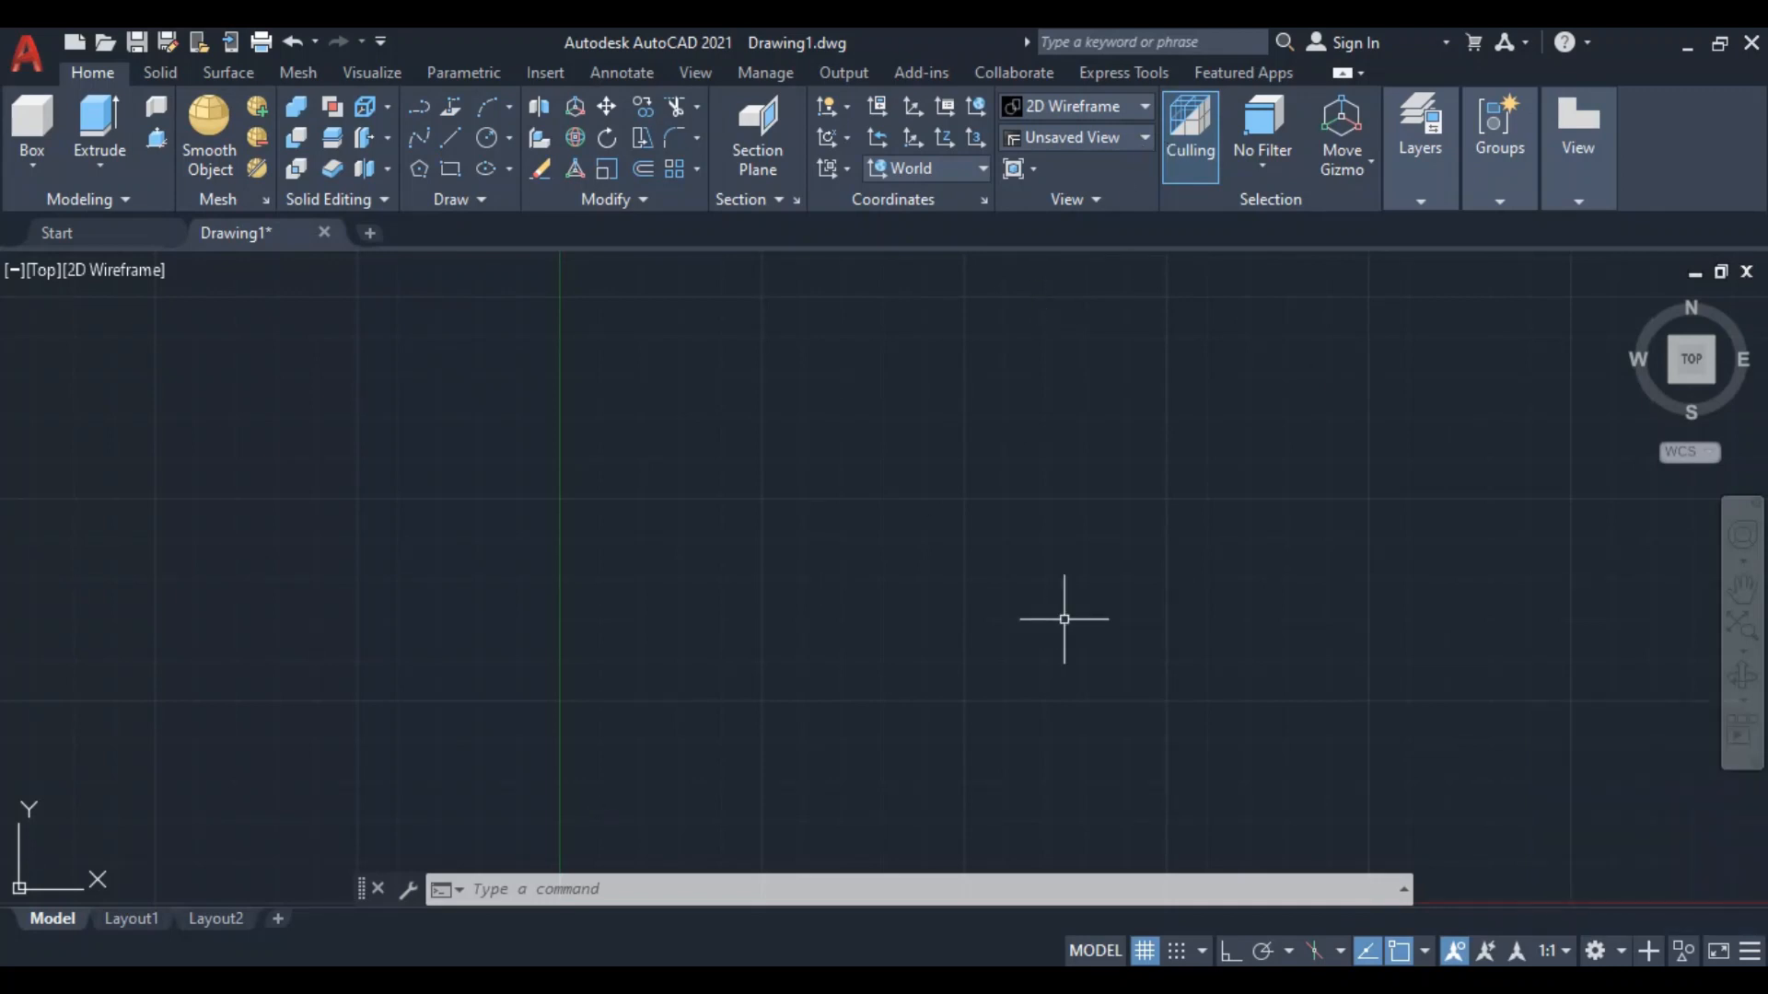
Set the UCS icon to the Noorigin option
text(UCS)
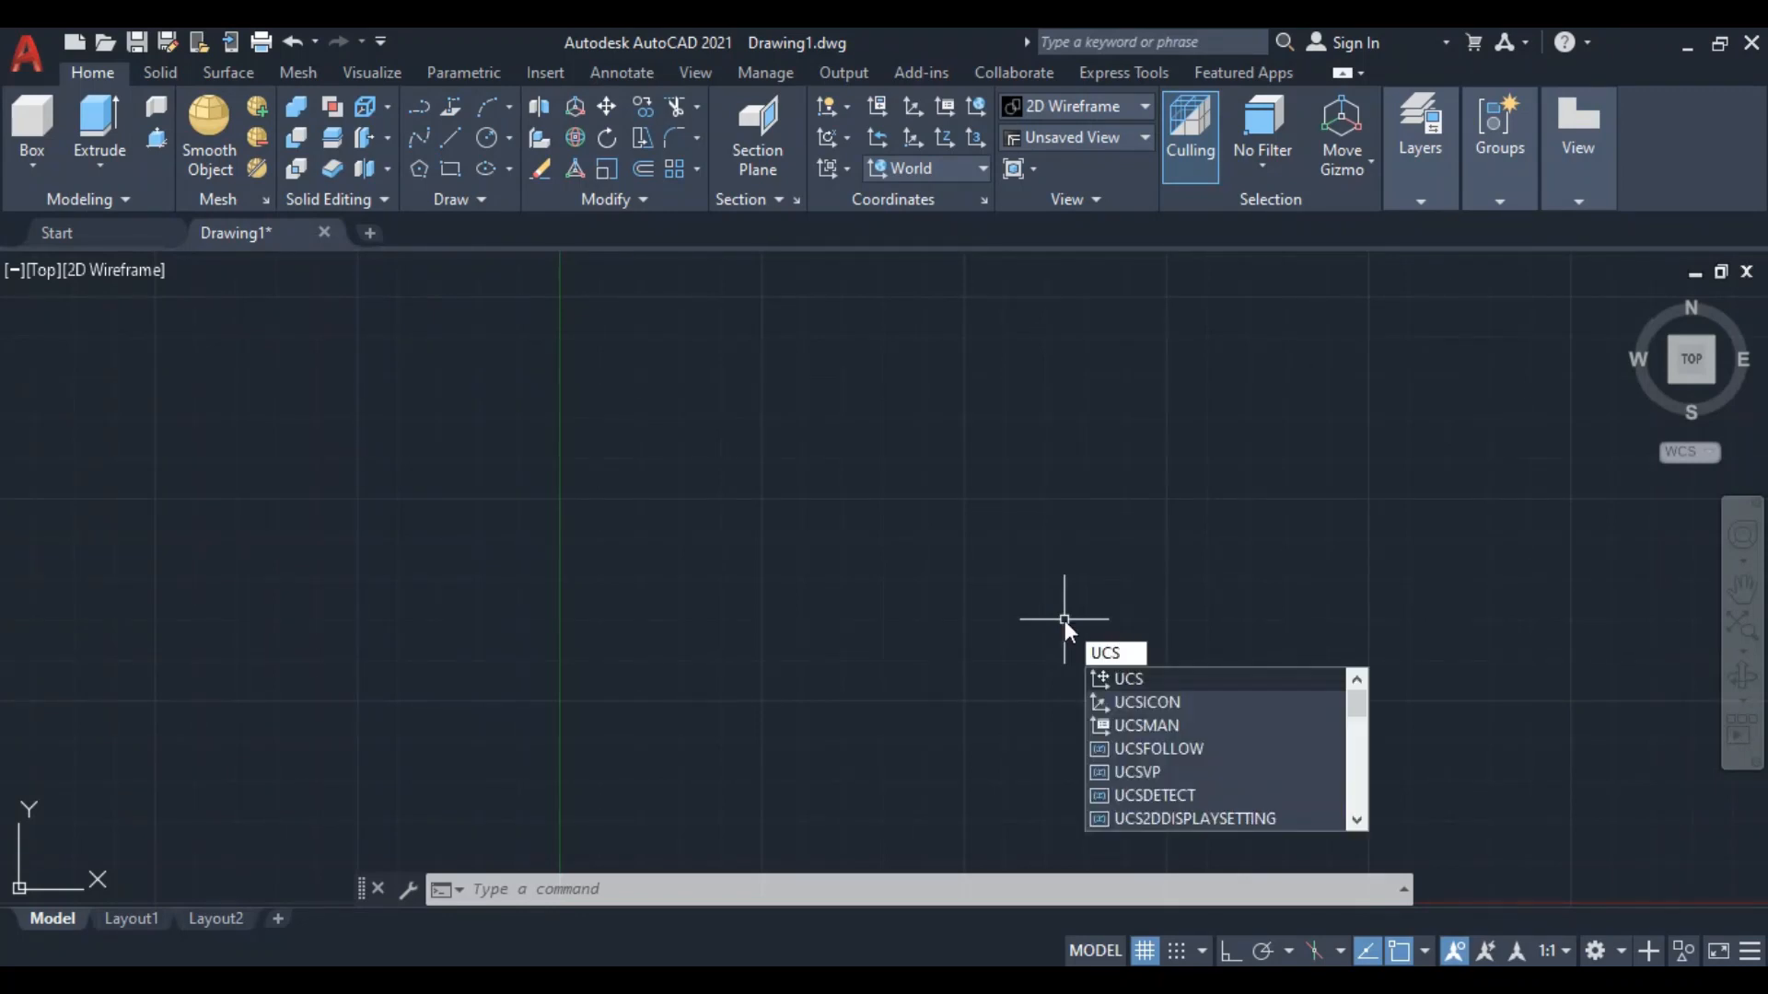
click(1123, 698)
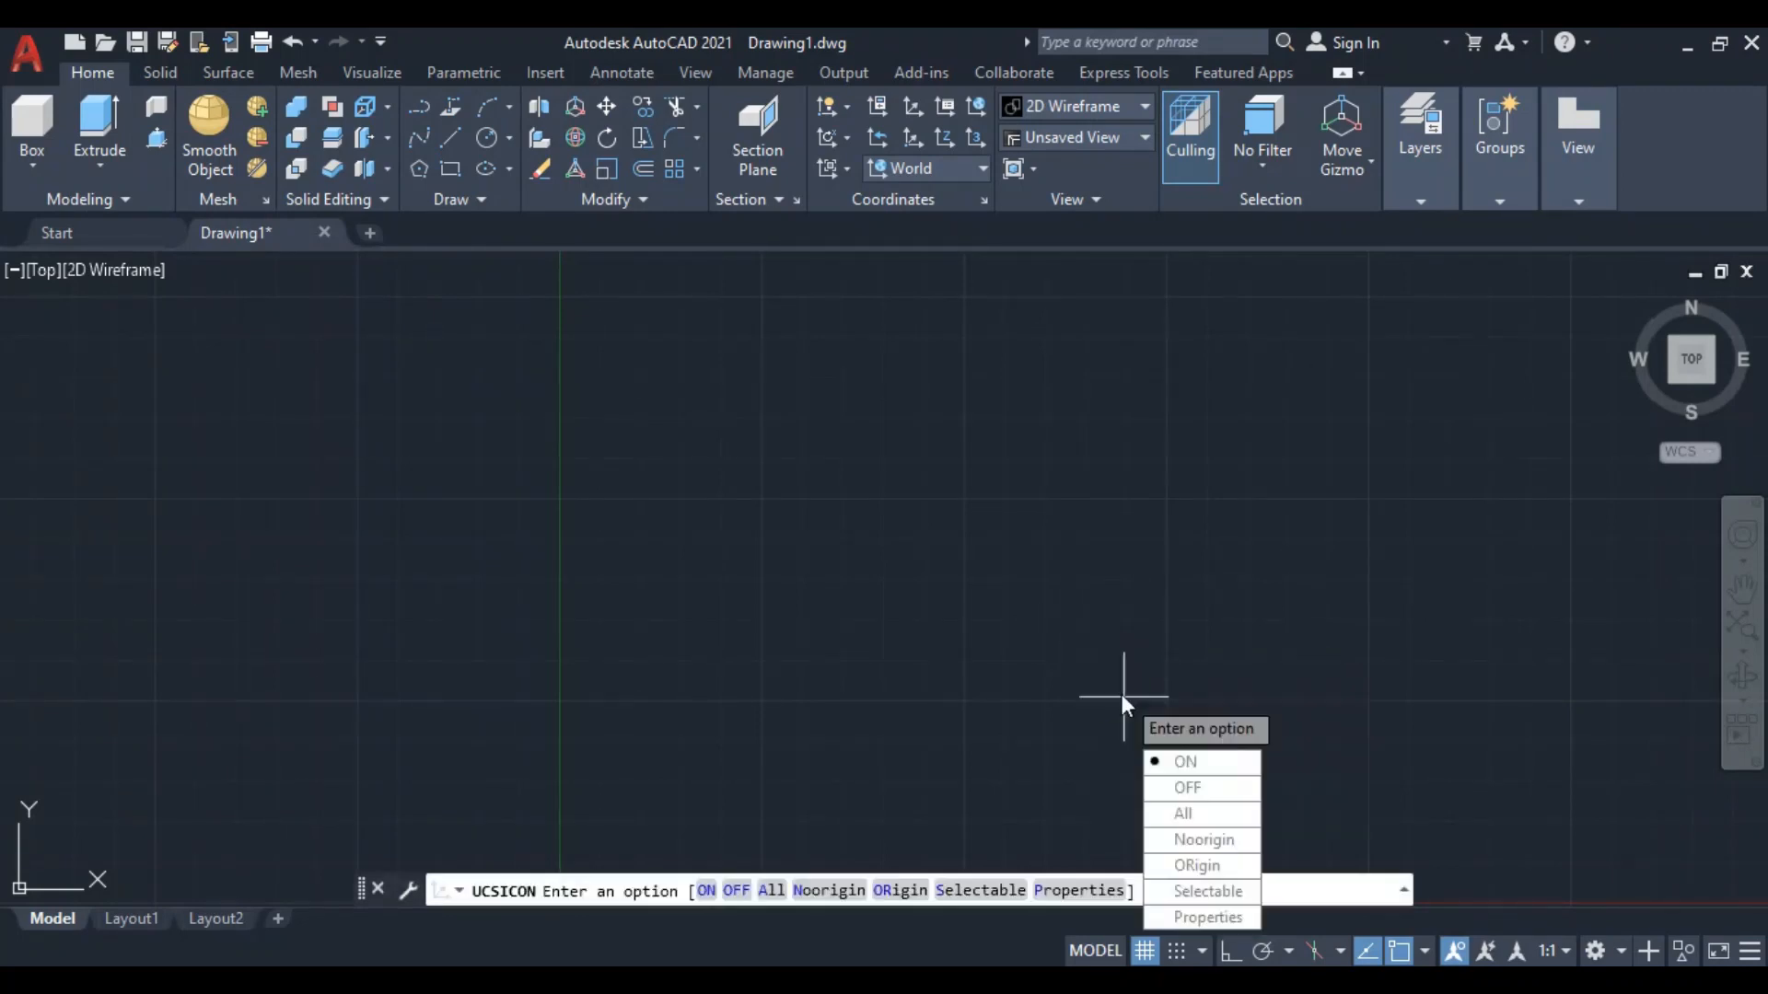
click(1202, 840)
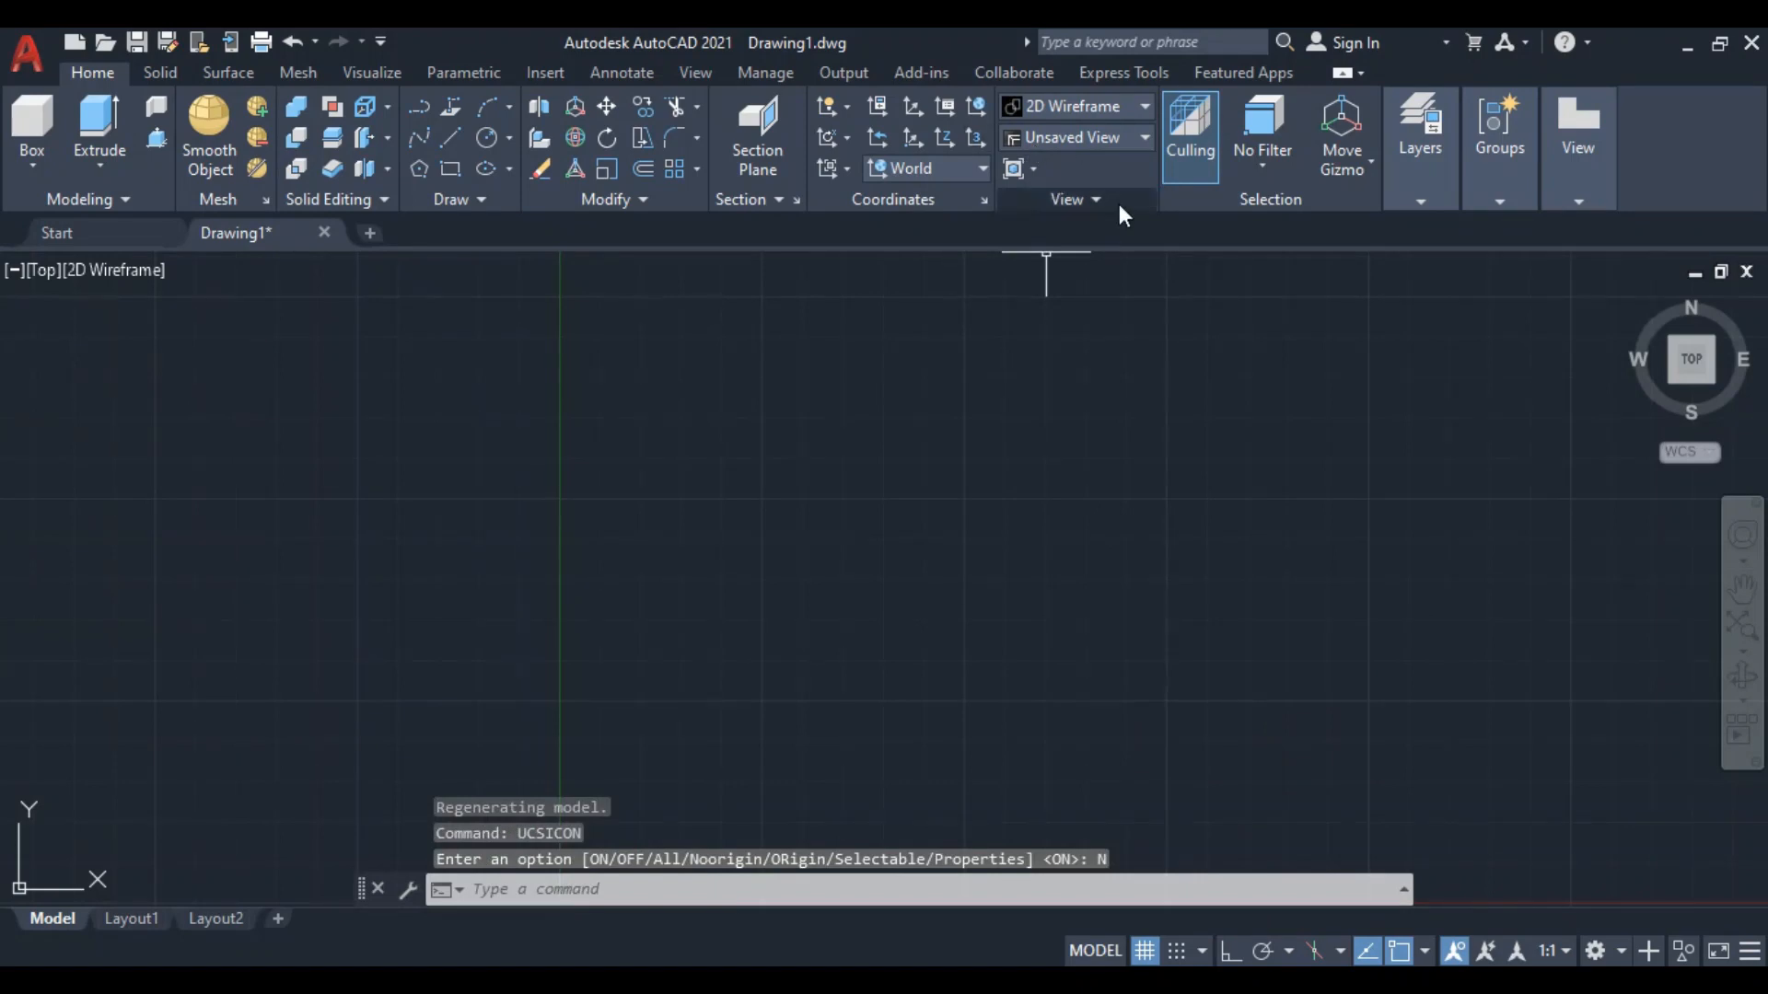
Switch the model to the SE Isometric view and consult the reference image again
click(1145, 137)
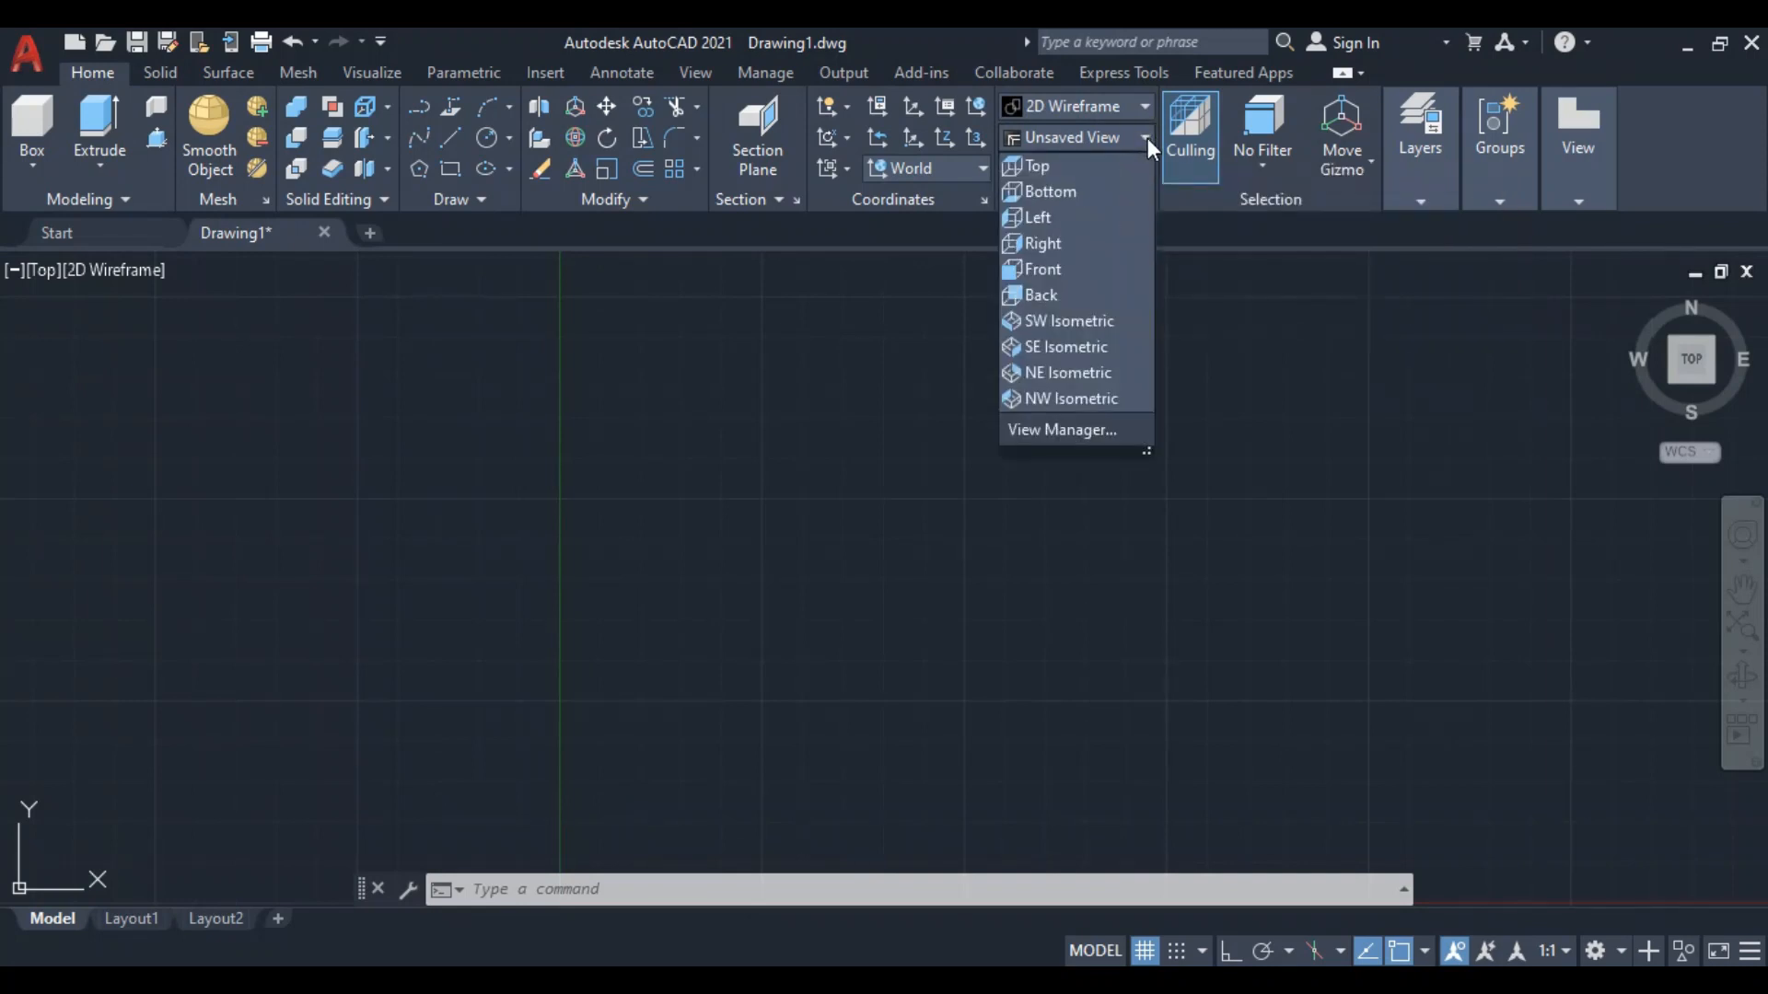
click(1070, 350)
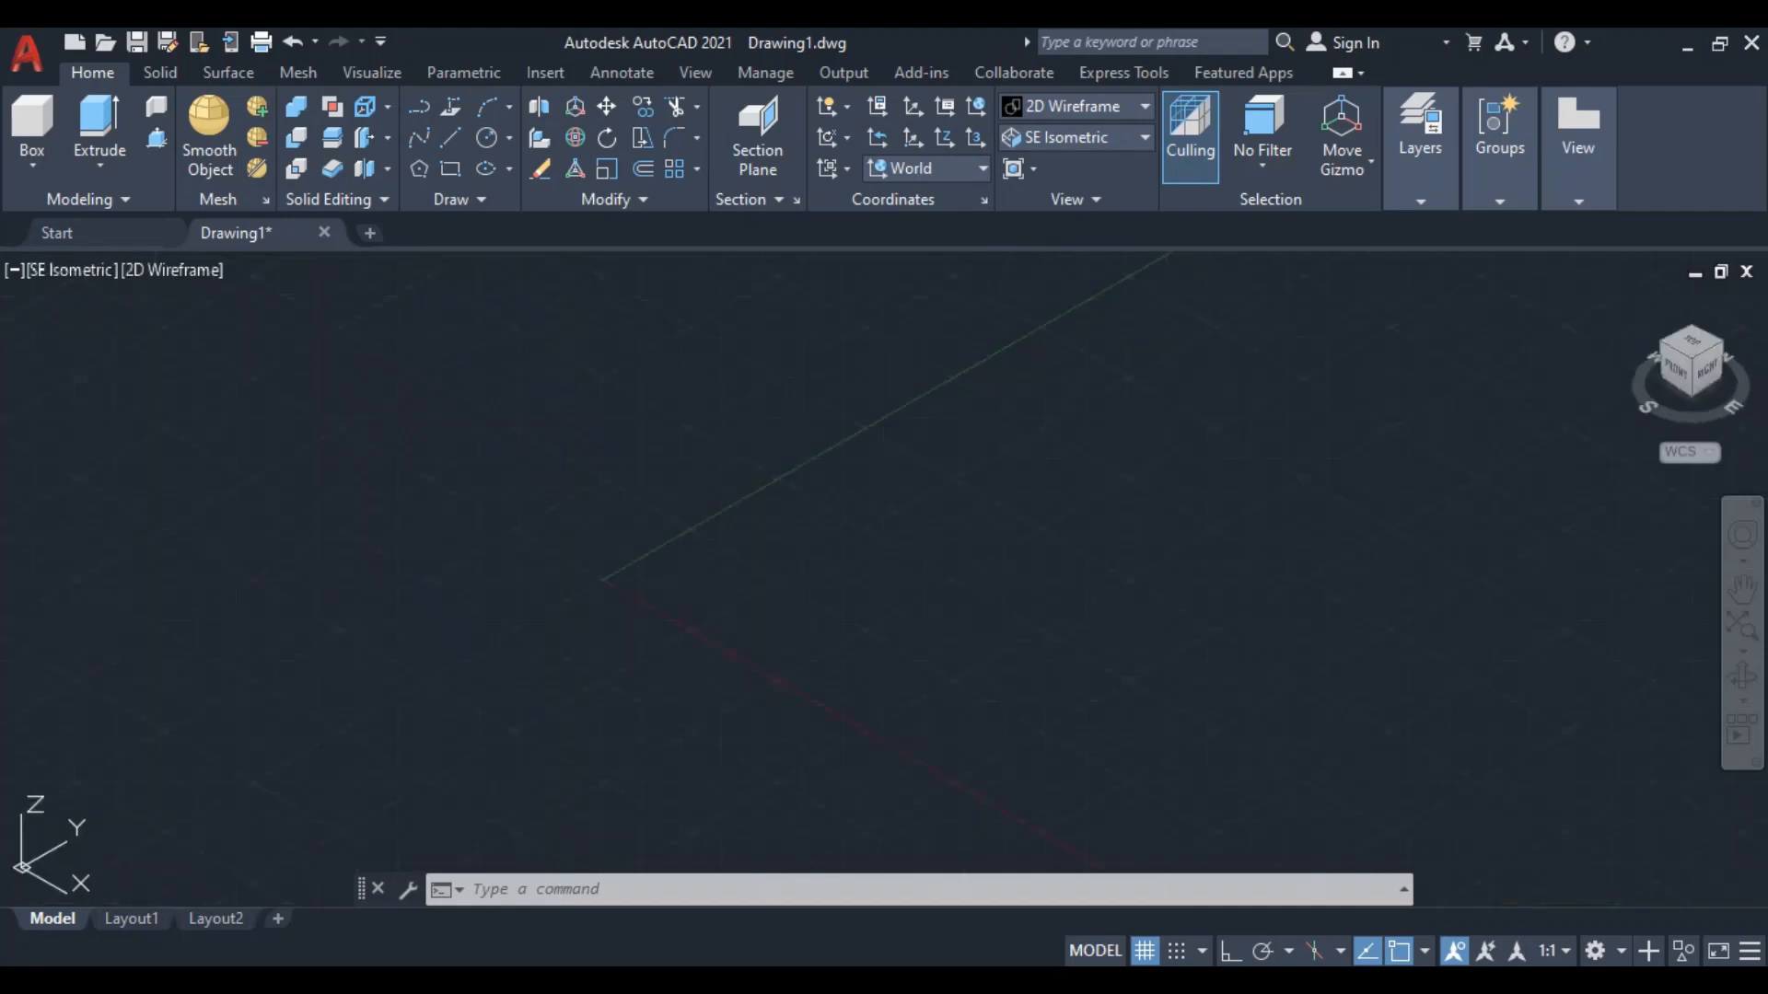
click(1070, 353)
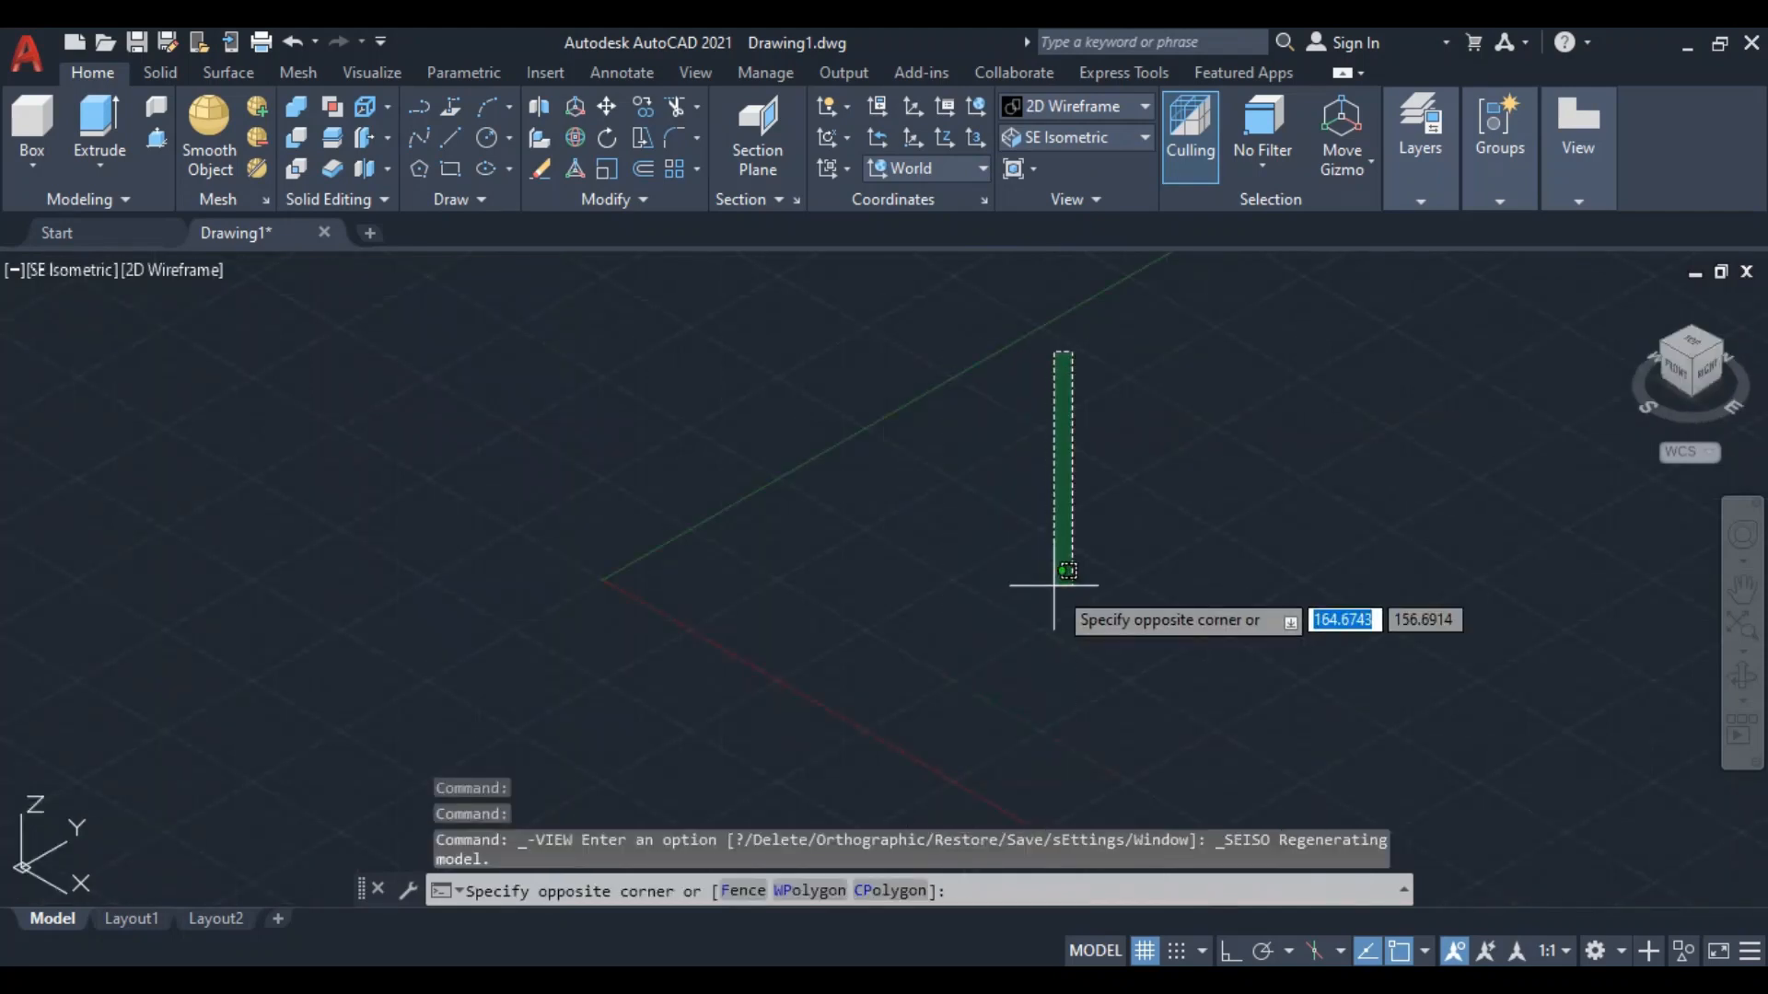
key(Escape)
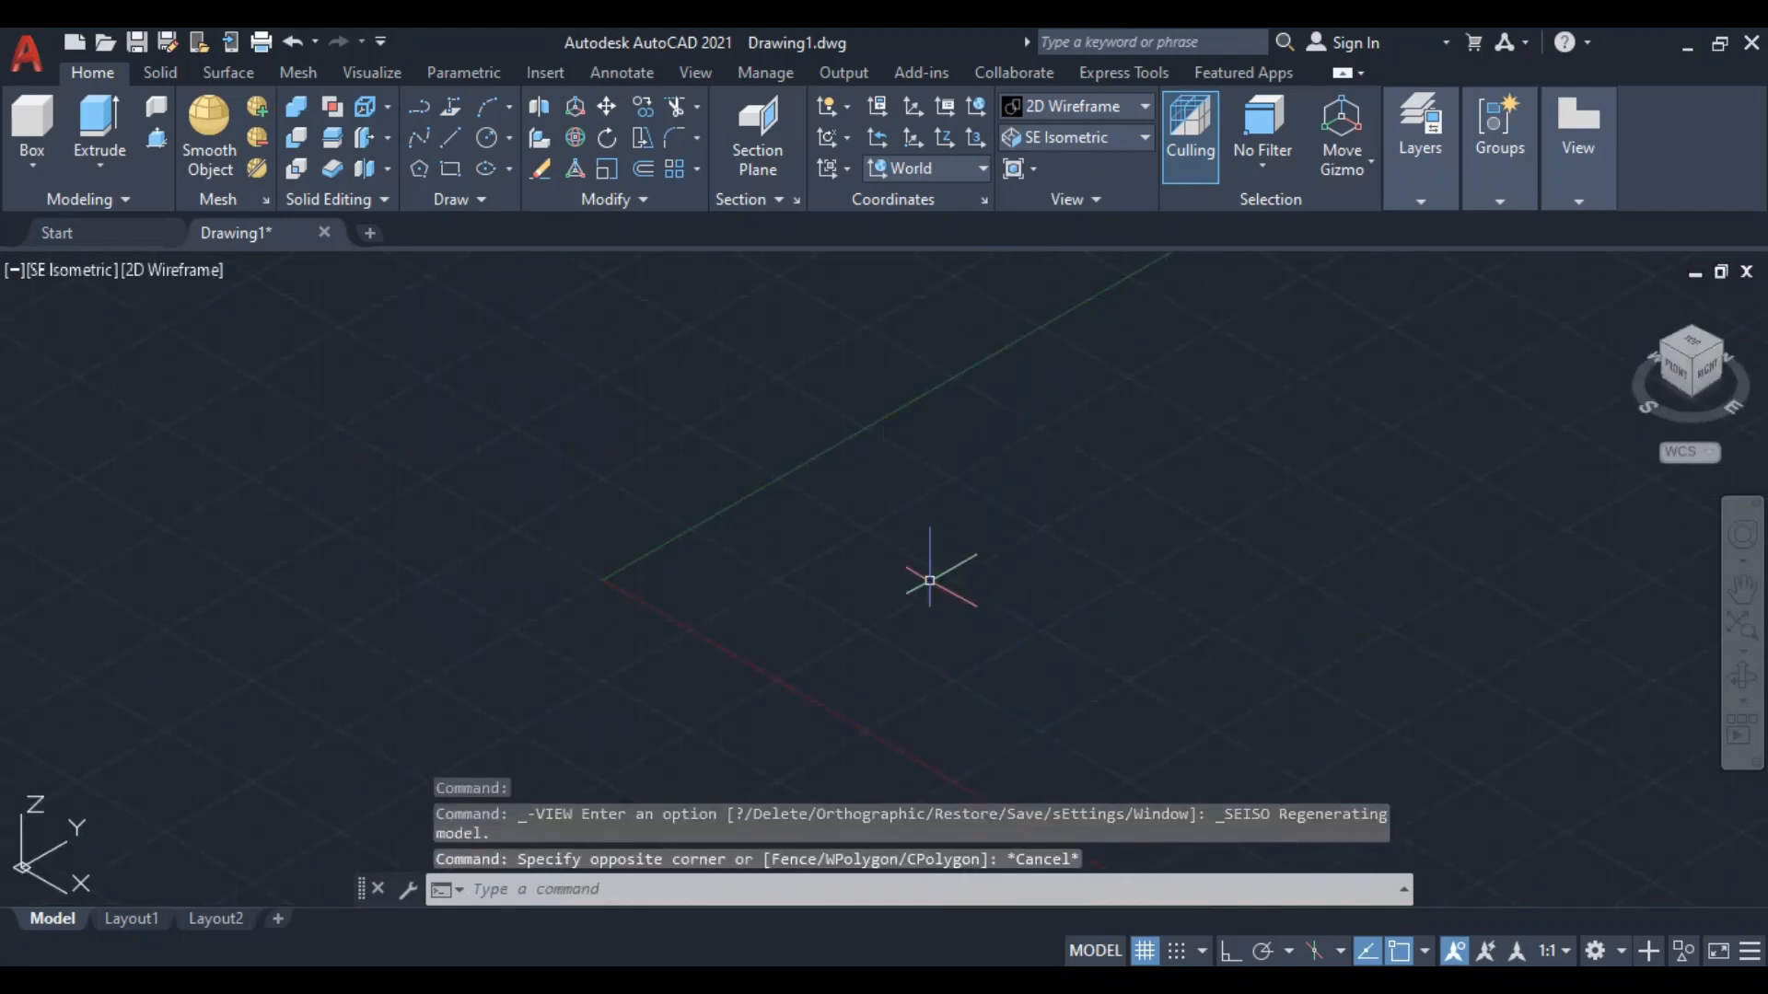
scroll(935, 608, up, 4)
key(alt+Tab)
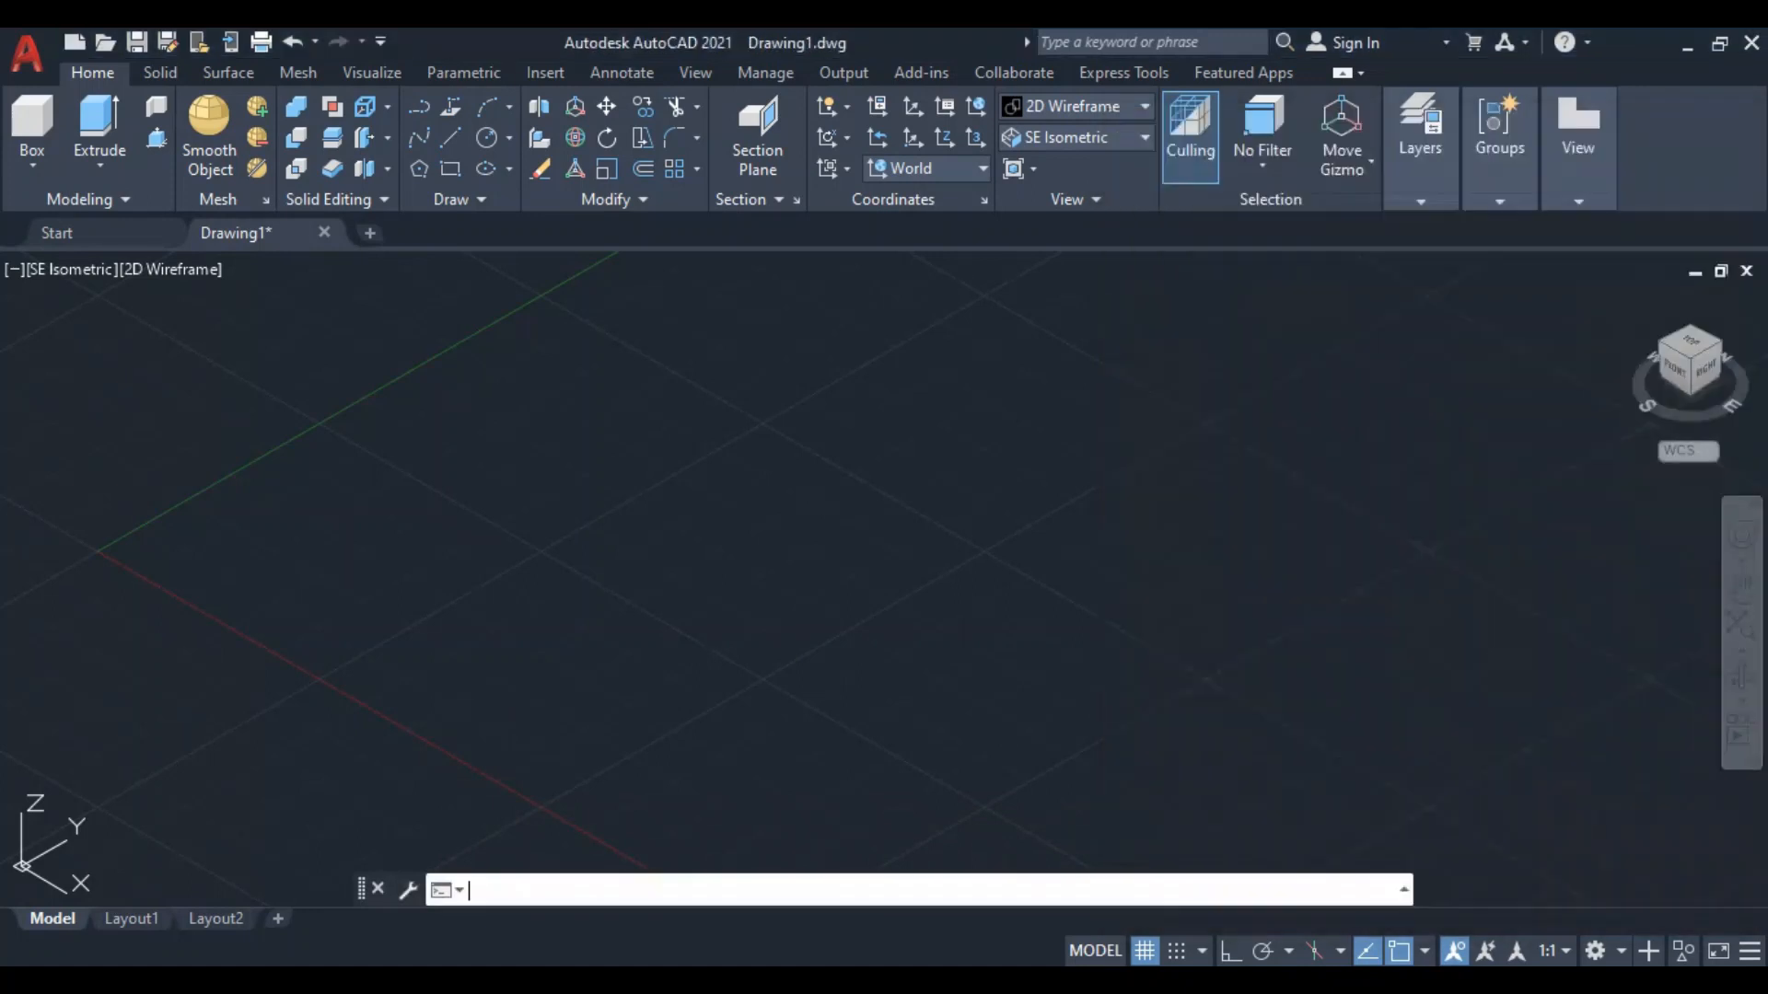
click(1605, 130)
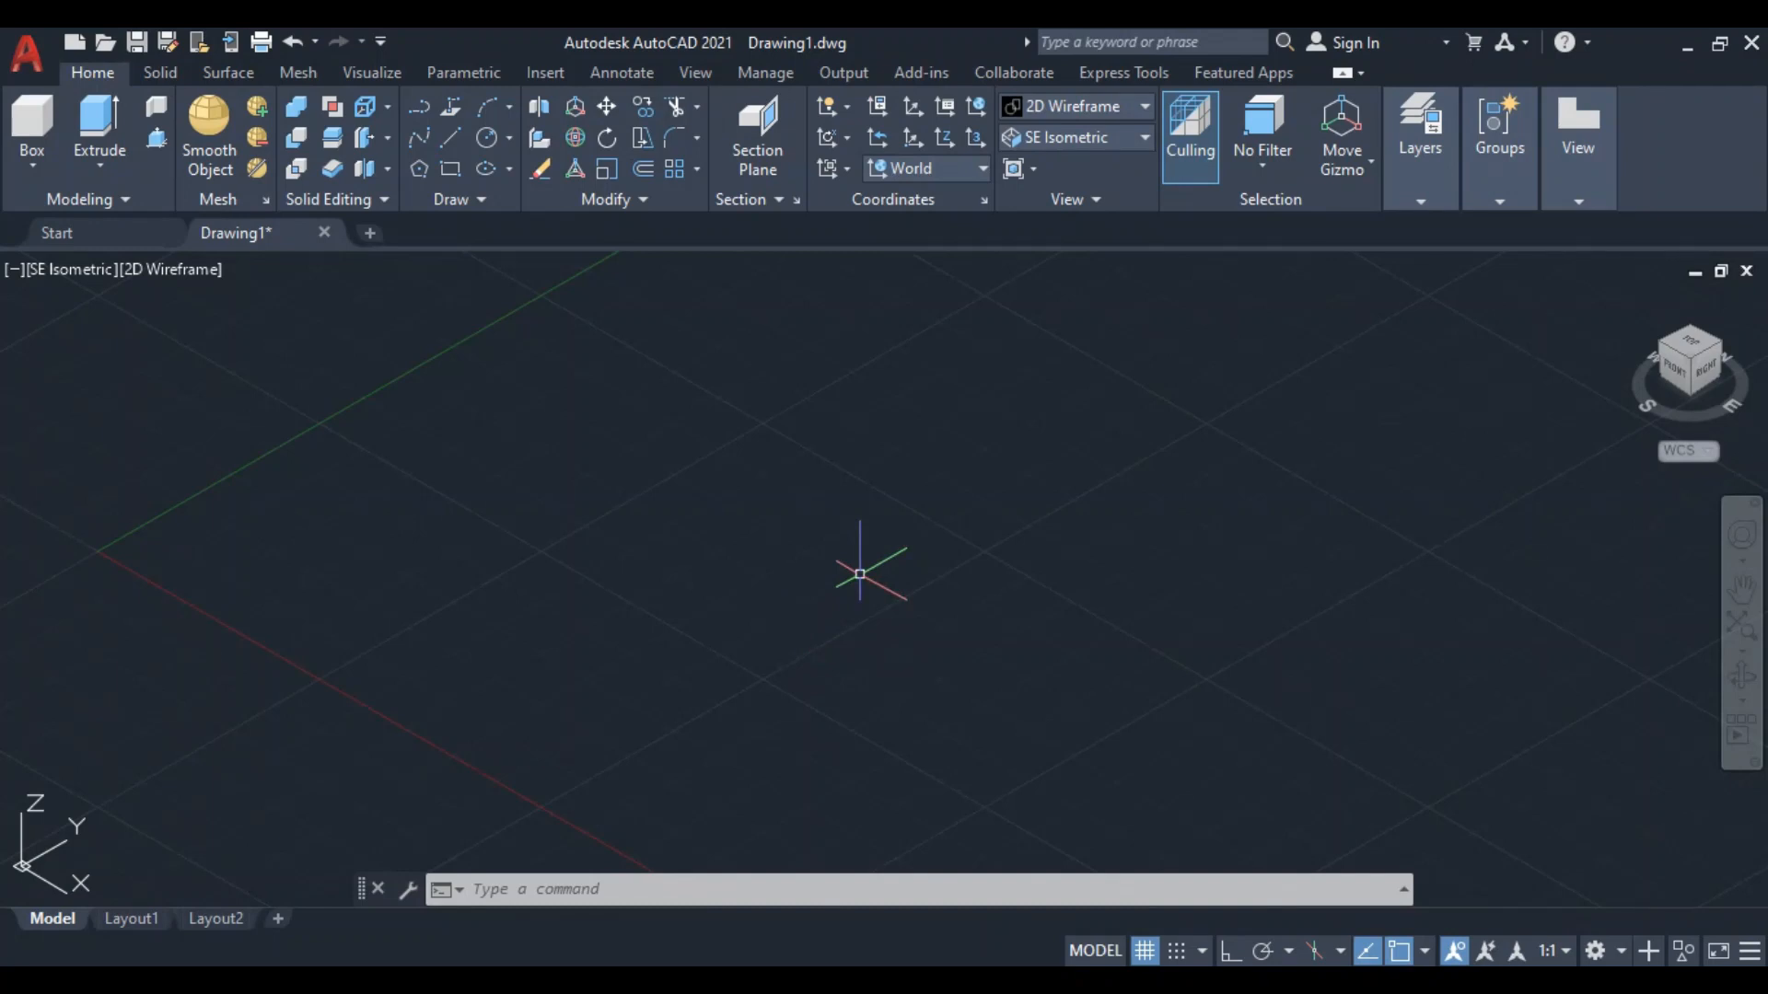
With Ortho mode on, draw a line 50 units straight down along Z as the plate's first vertical edge
click(449, 140)
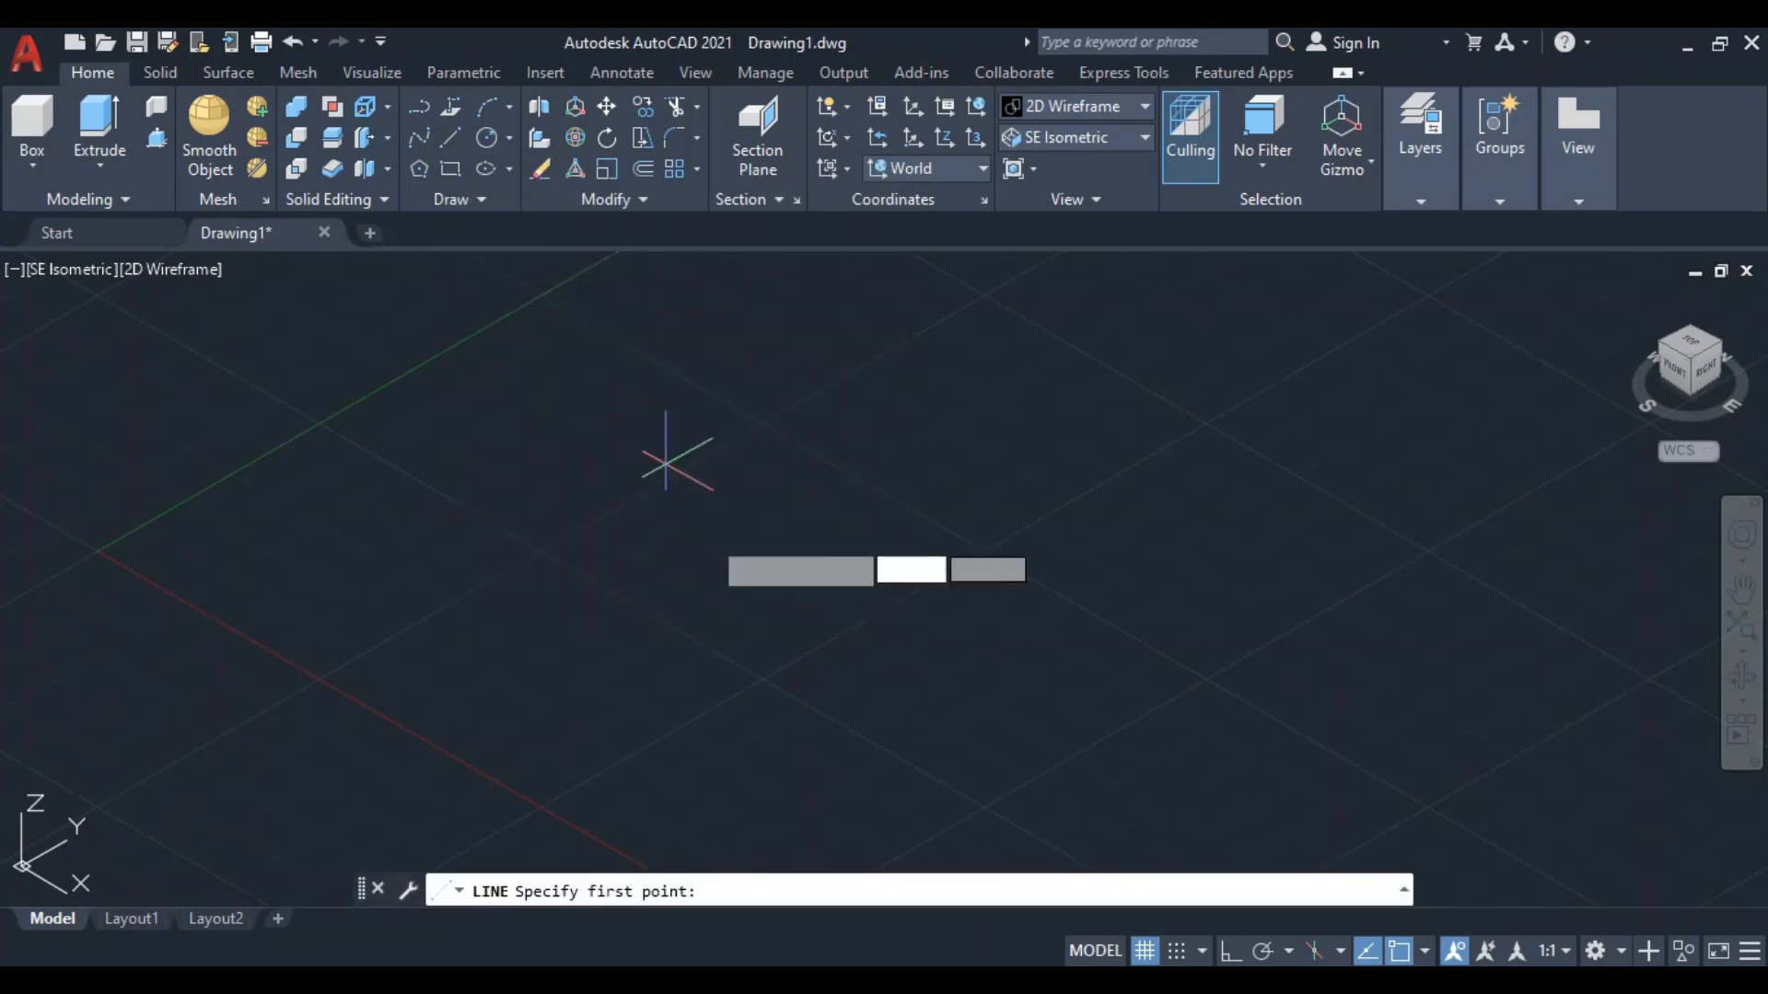
click(666, 402)
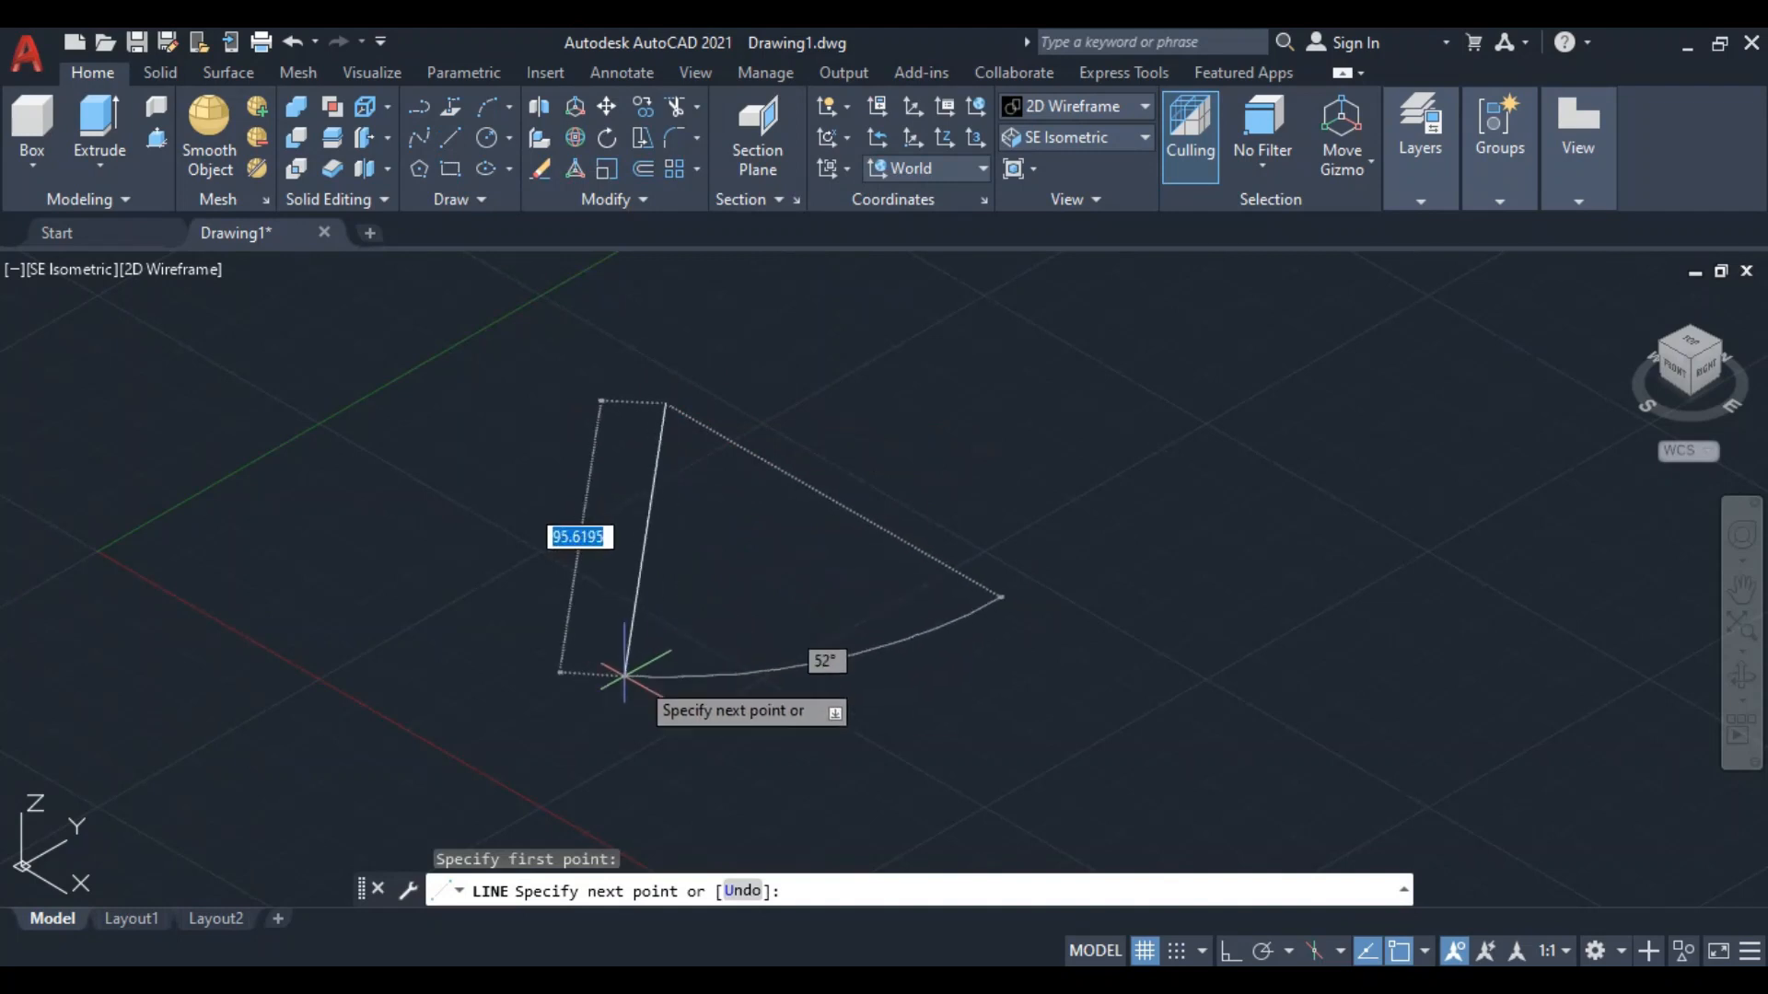
click(1228, 952)
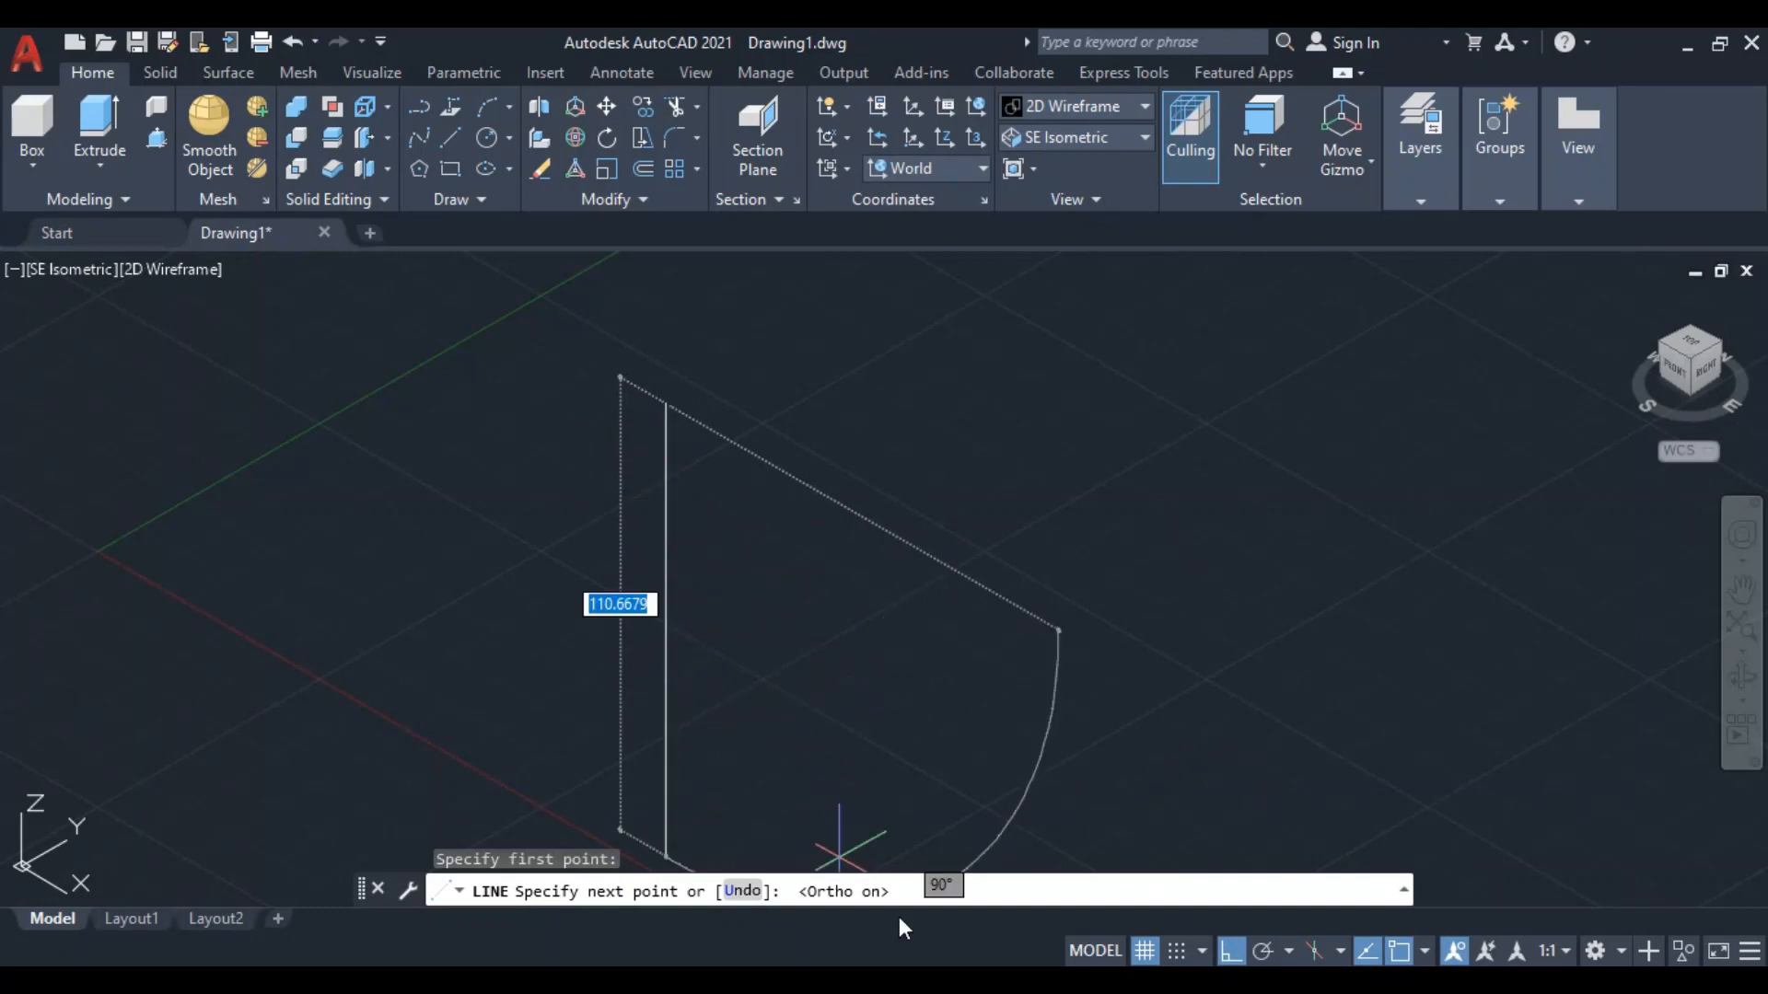
key(alt+Tab)
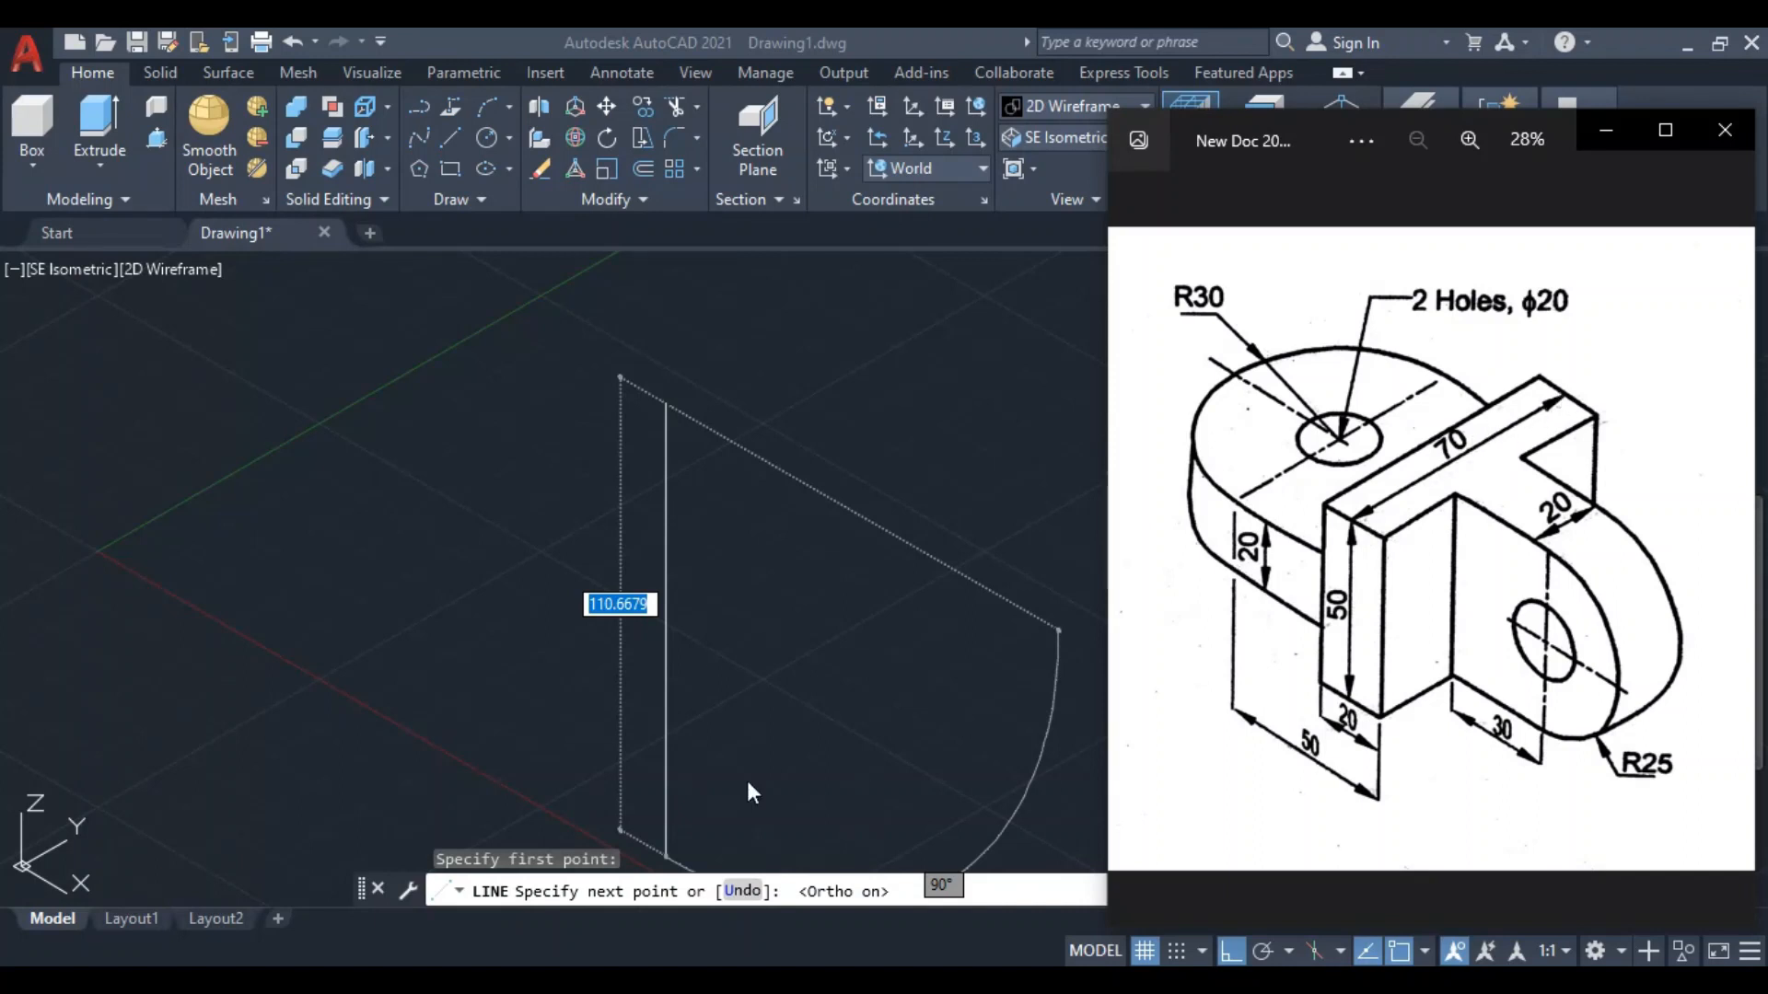
key(alt+Tab)
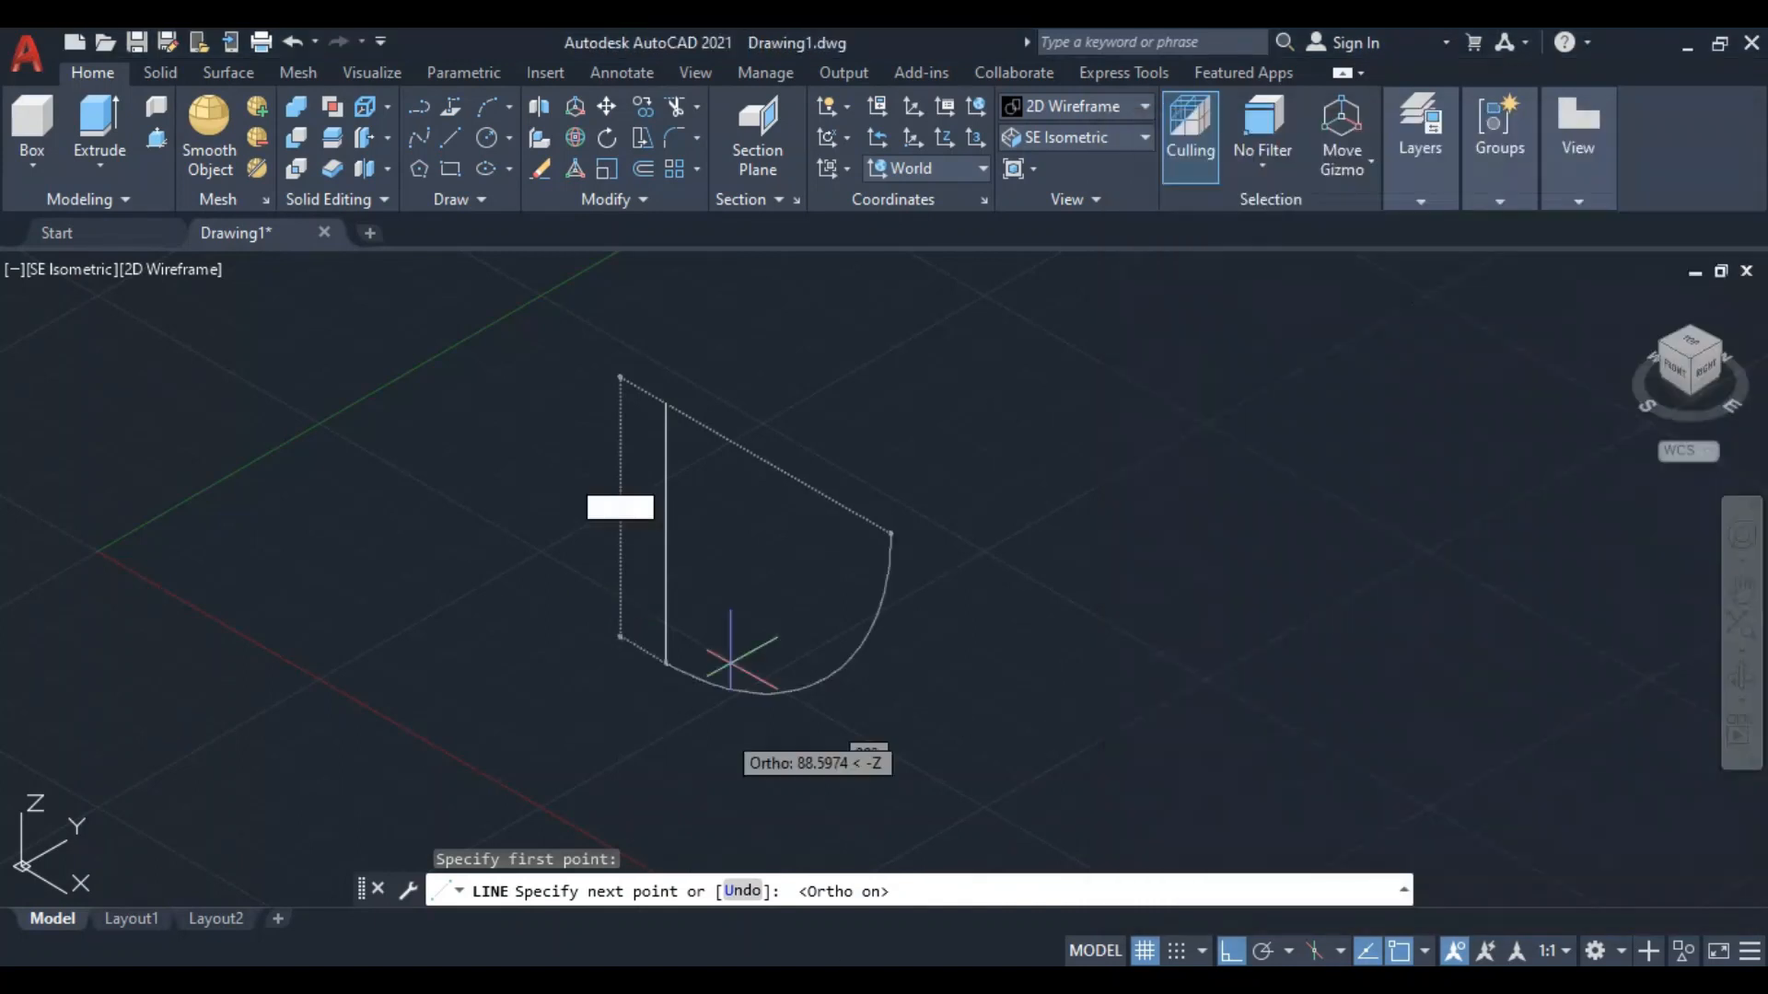
text(50)
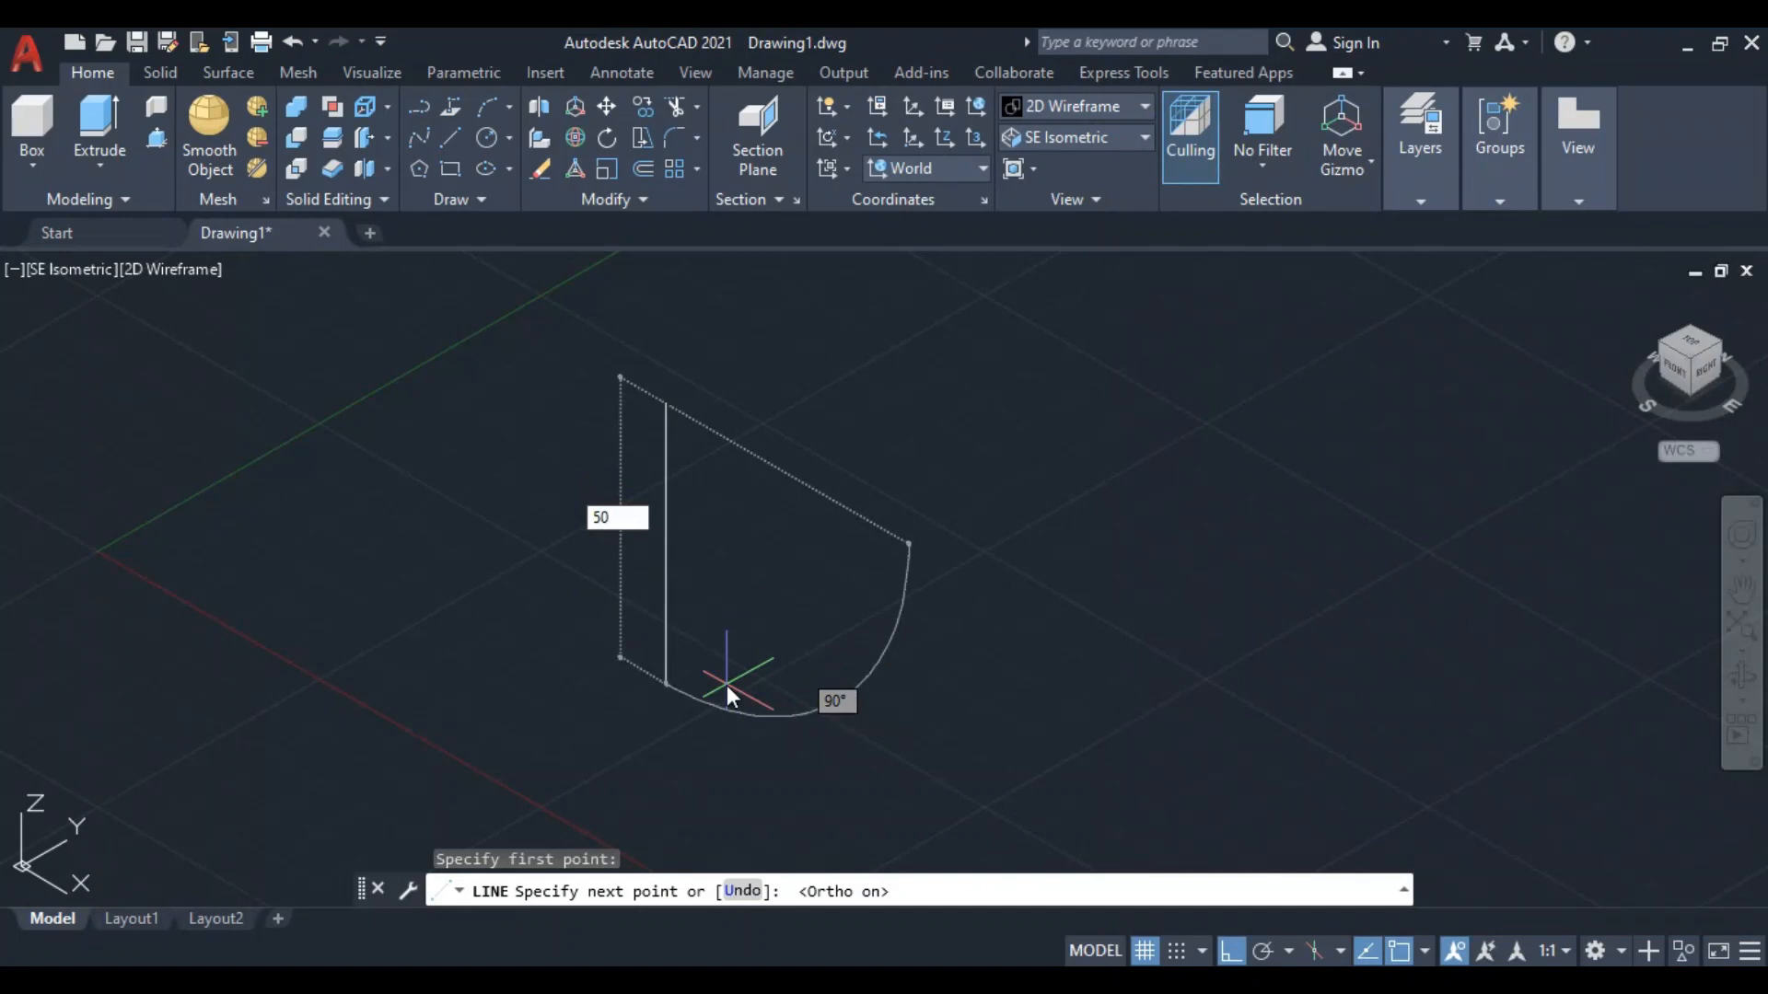
key(Return)
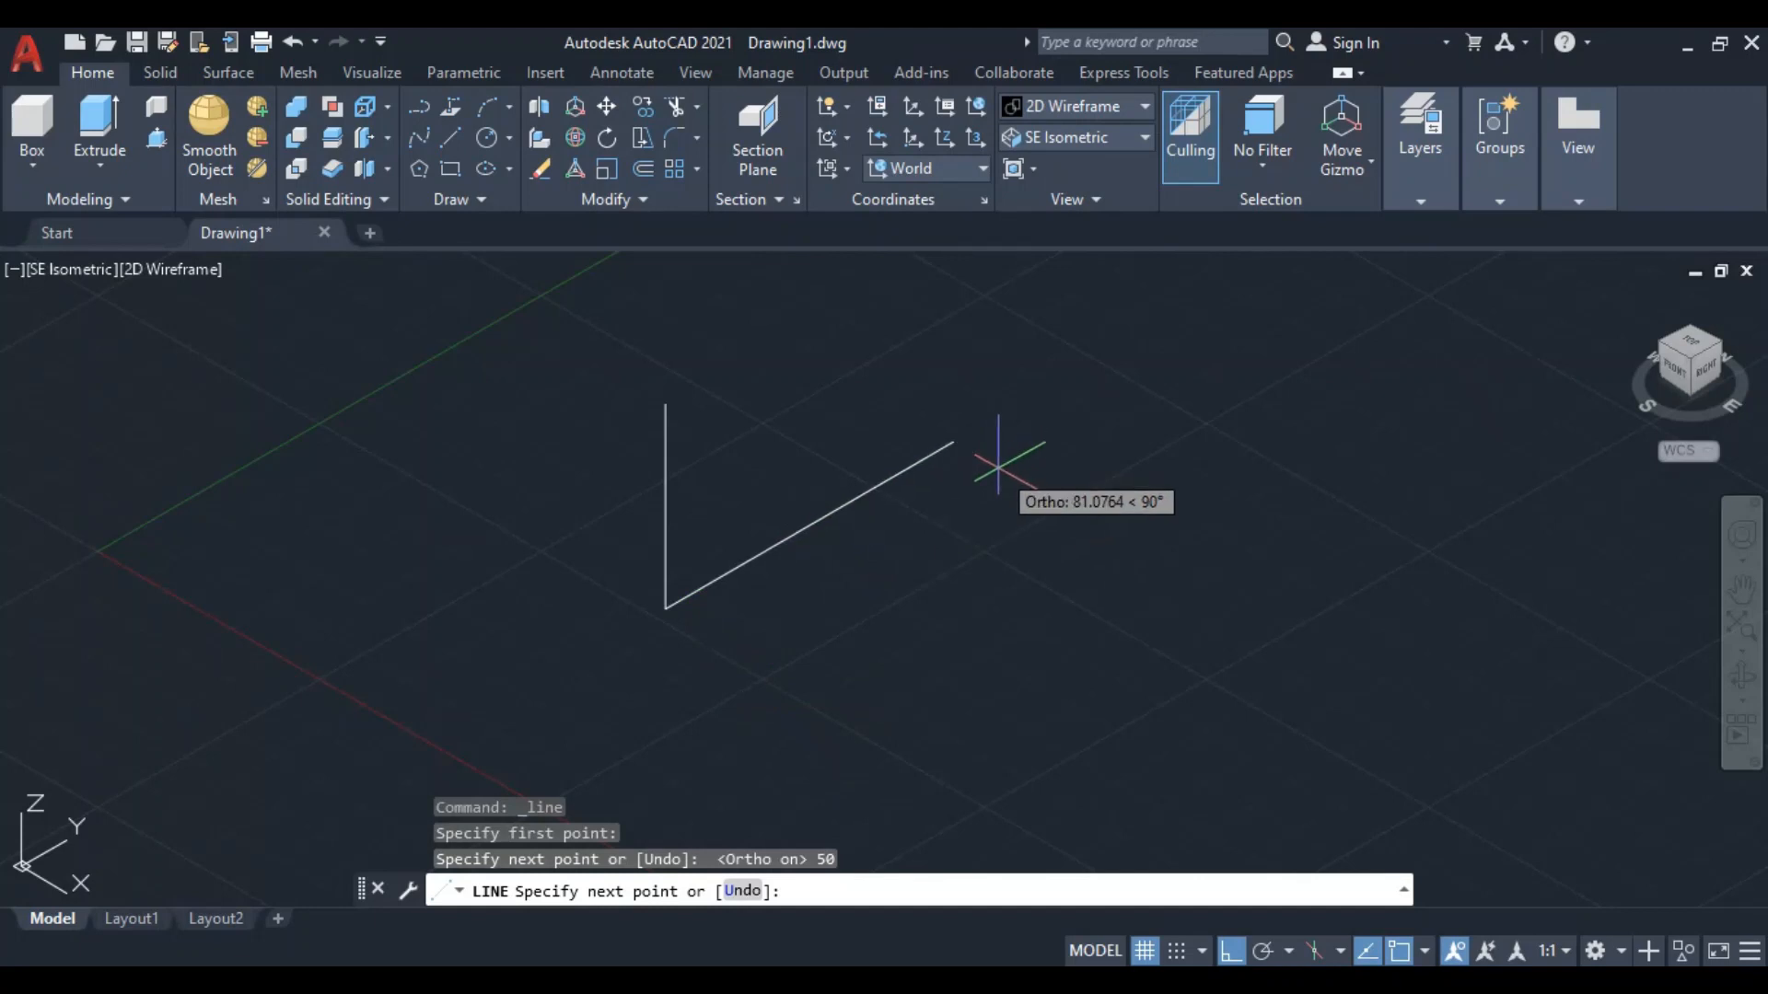
Continue the outline 70 units along Y and 50 units up, and close it at the starting point
text(70)
key(Return)
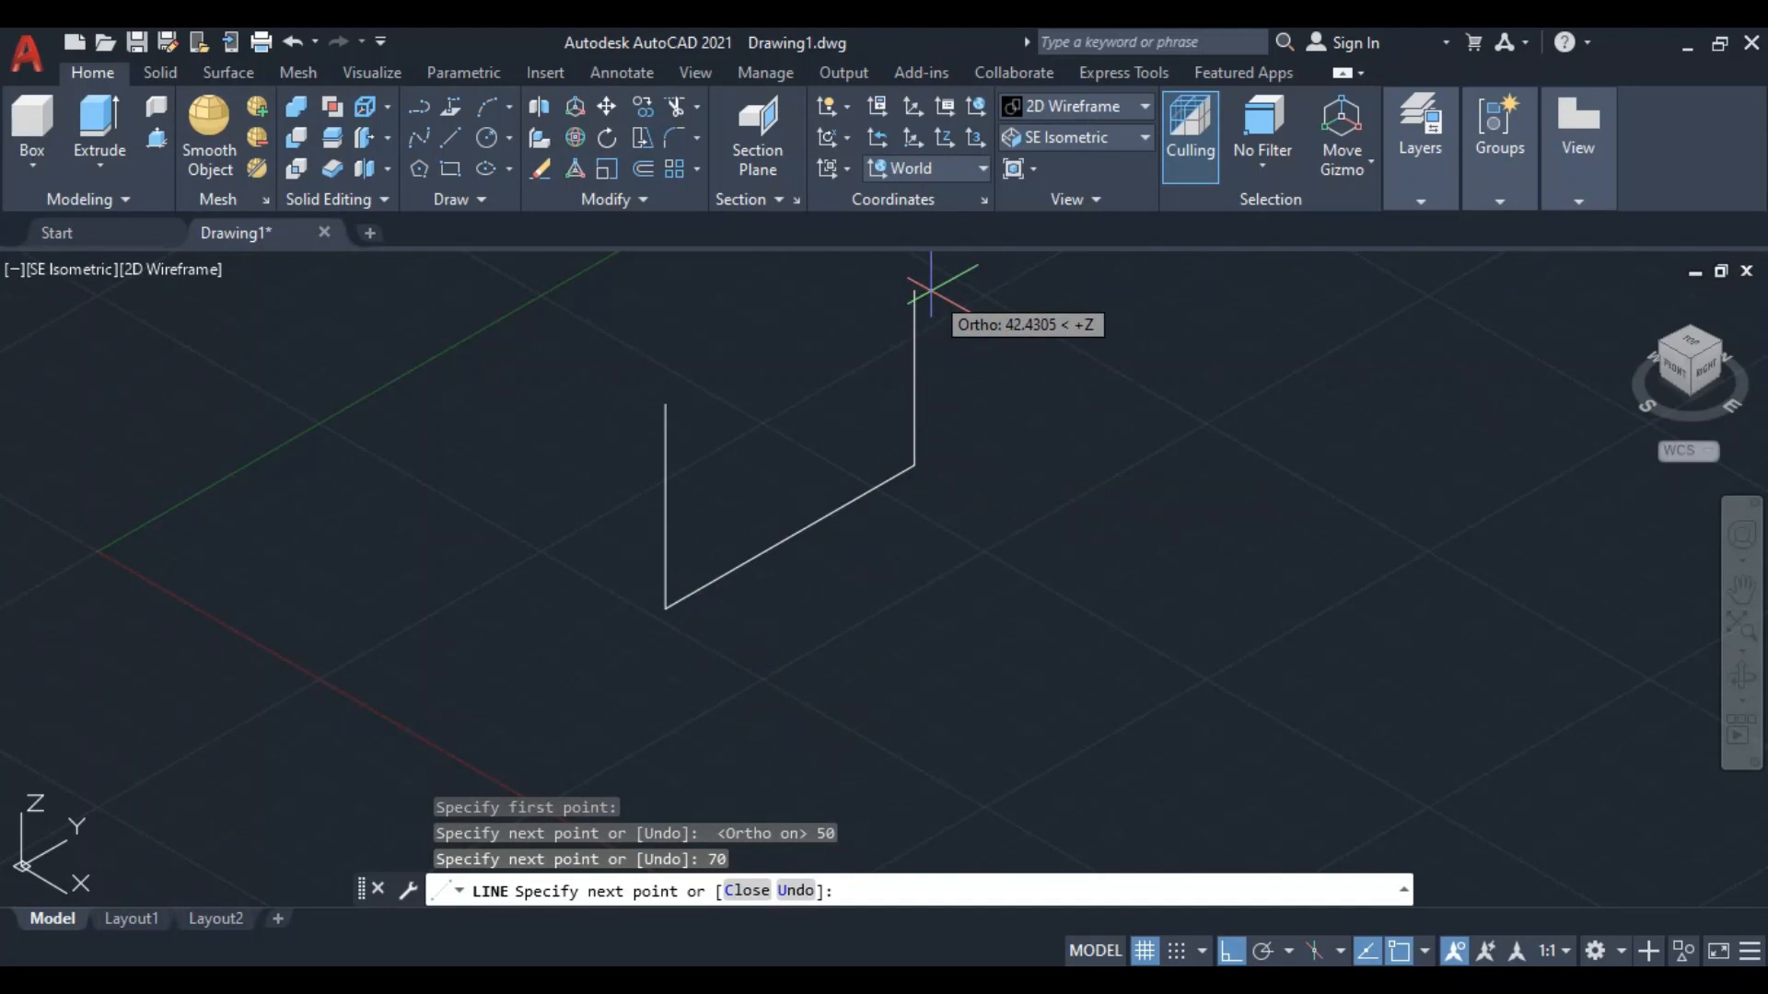
text(50)
key(Return)
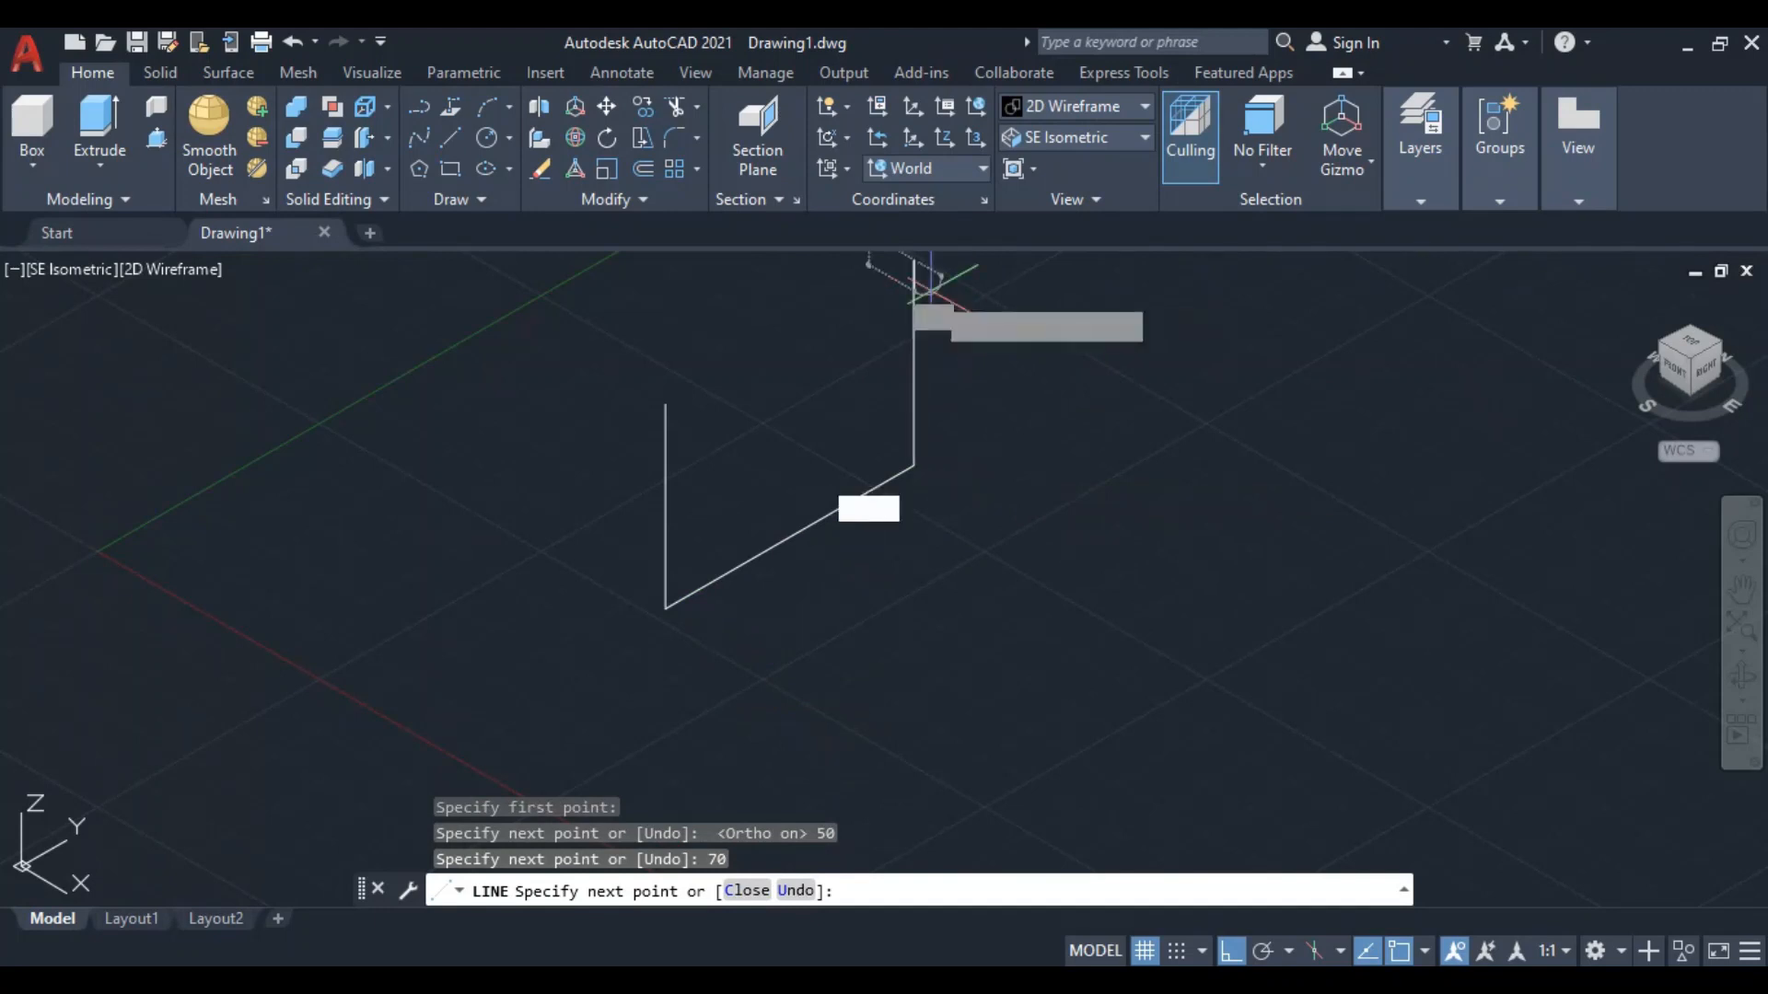
click(671, 405)
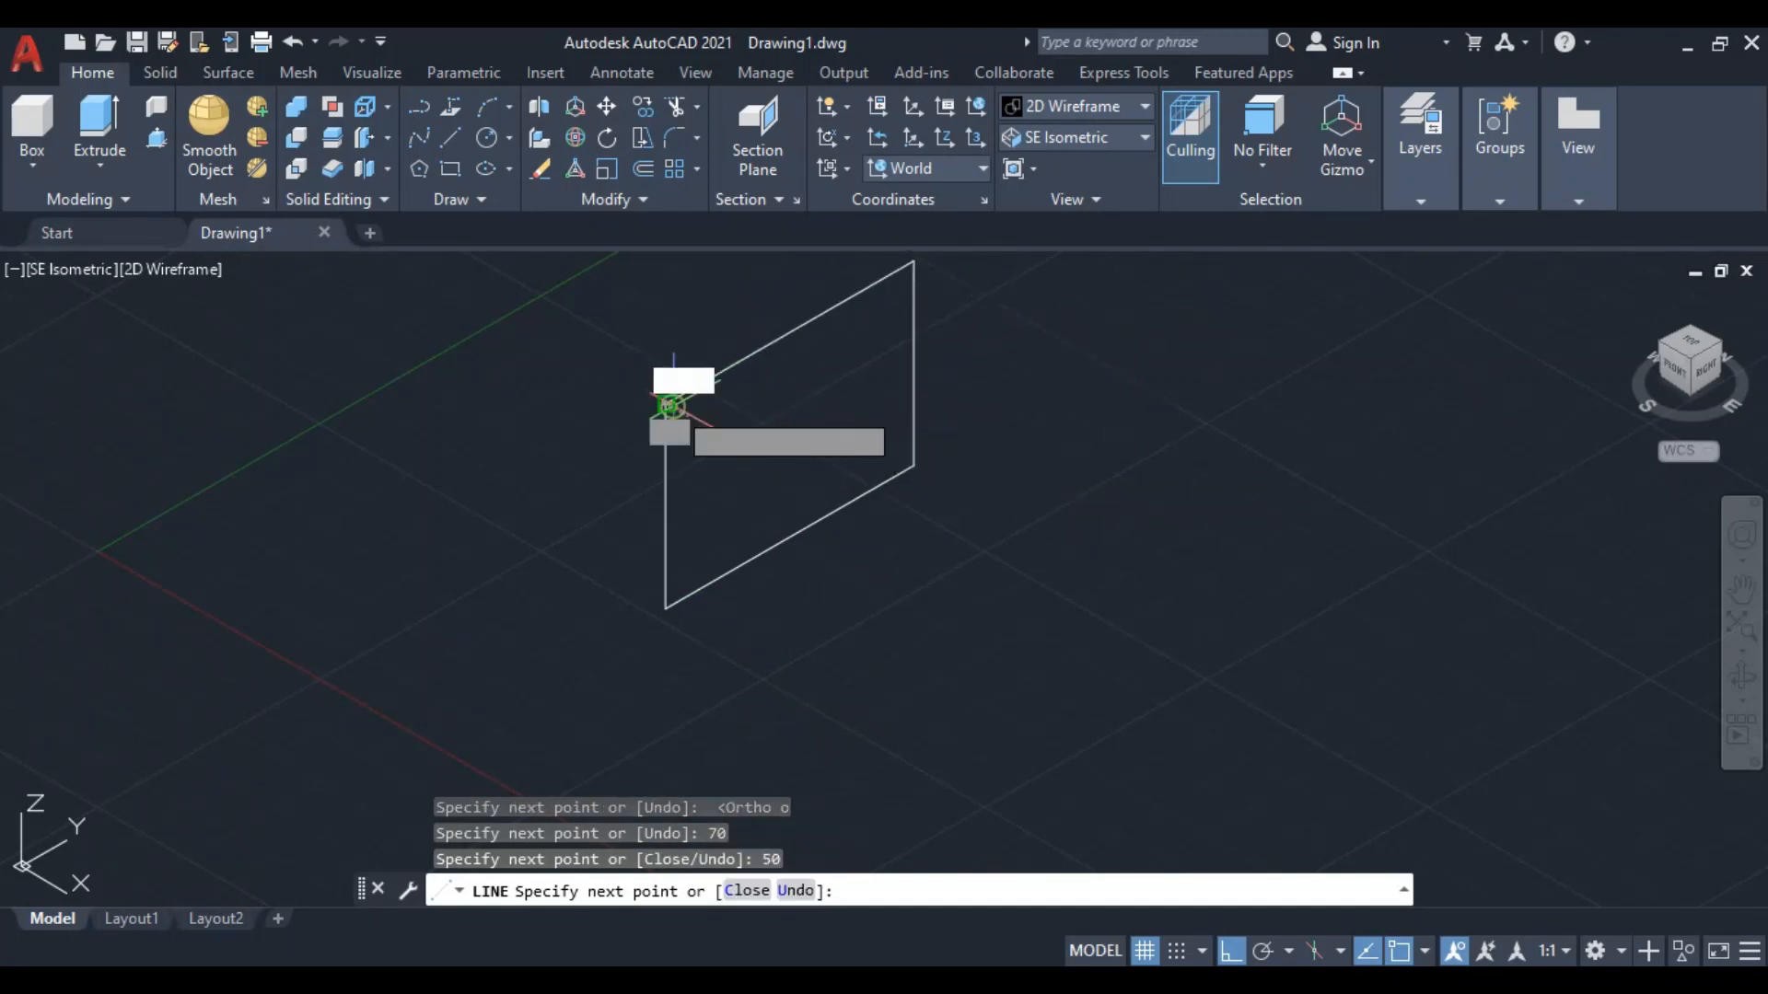
key(Escape)
middle_drag(931, 513, 841, 584)
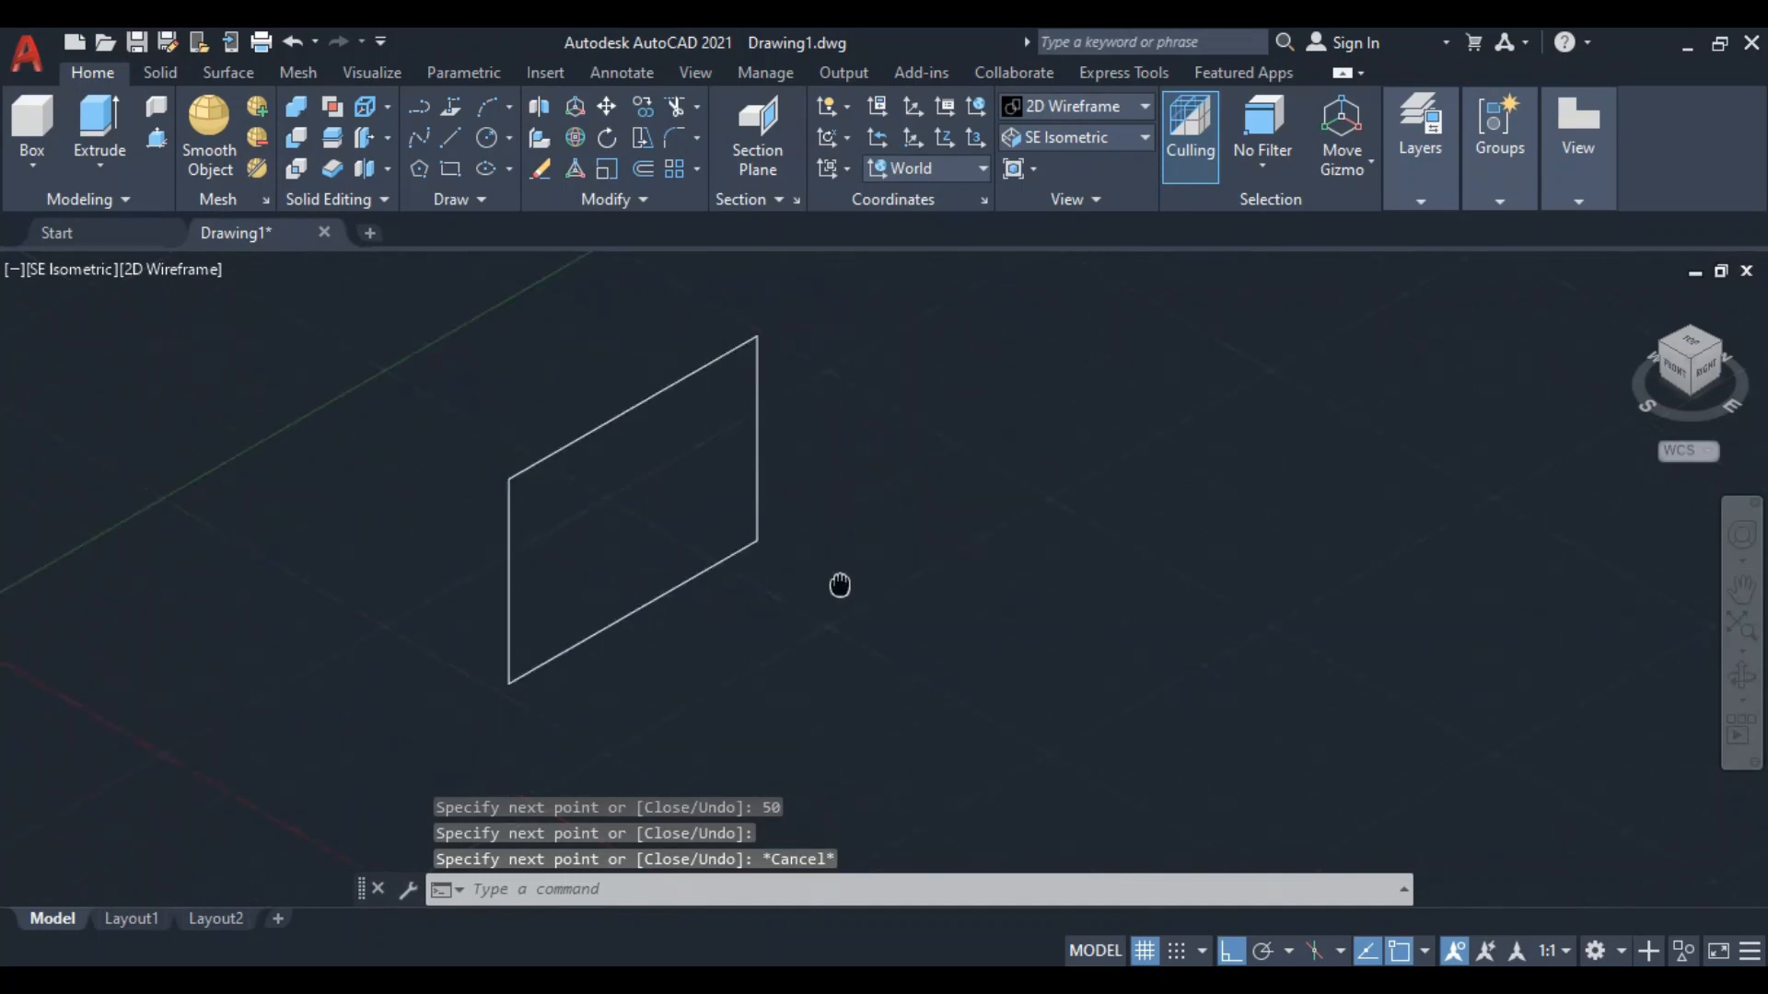
scroll(902, 571, up, 2)
middle_drag(836, 493, 942, 588)
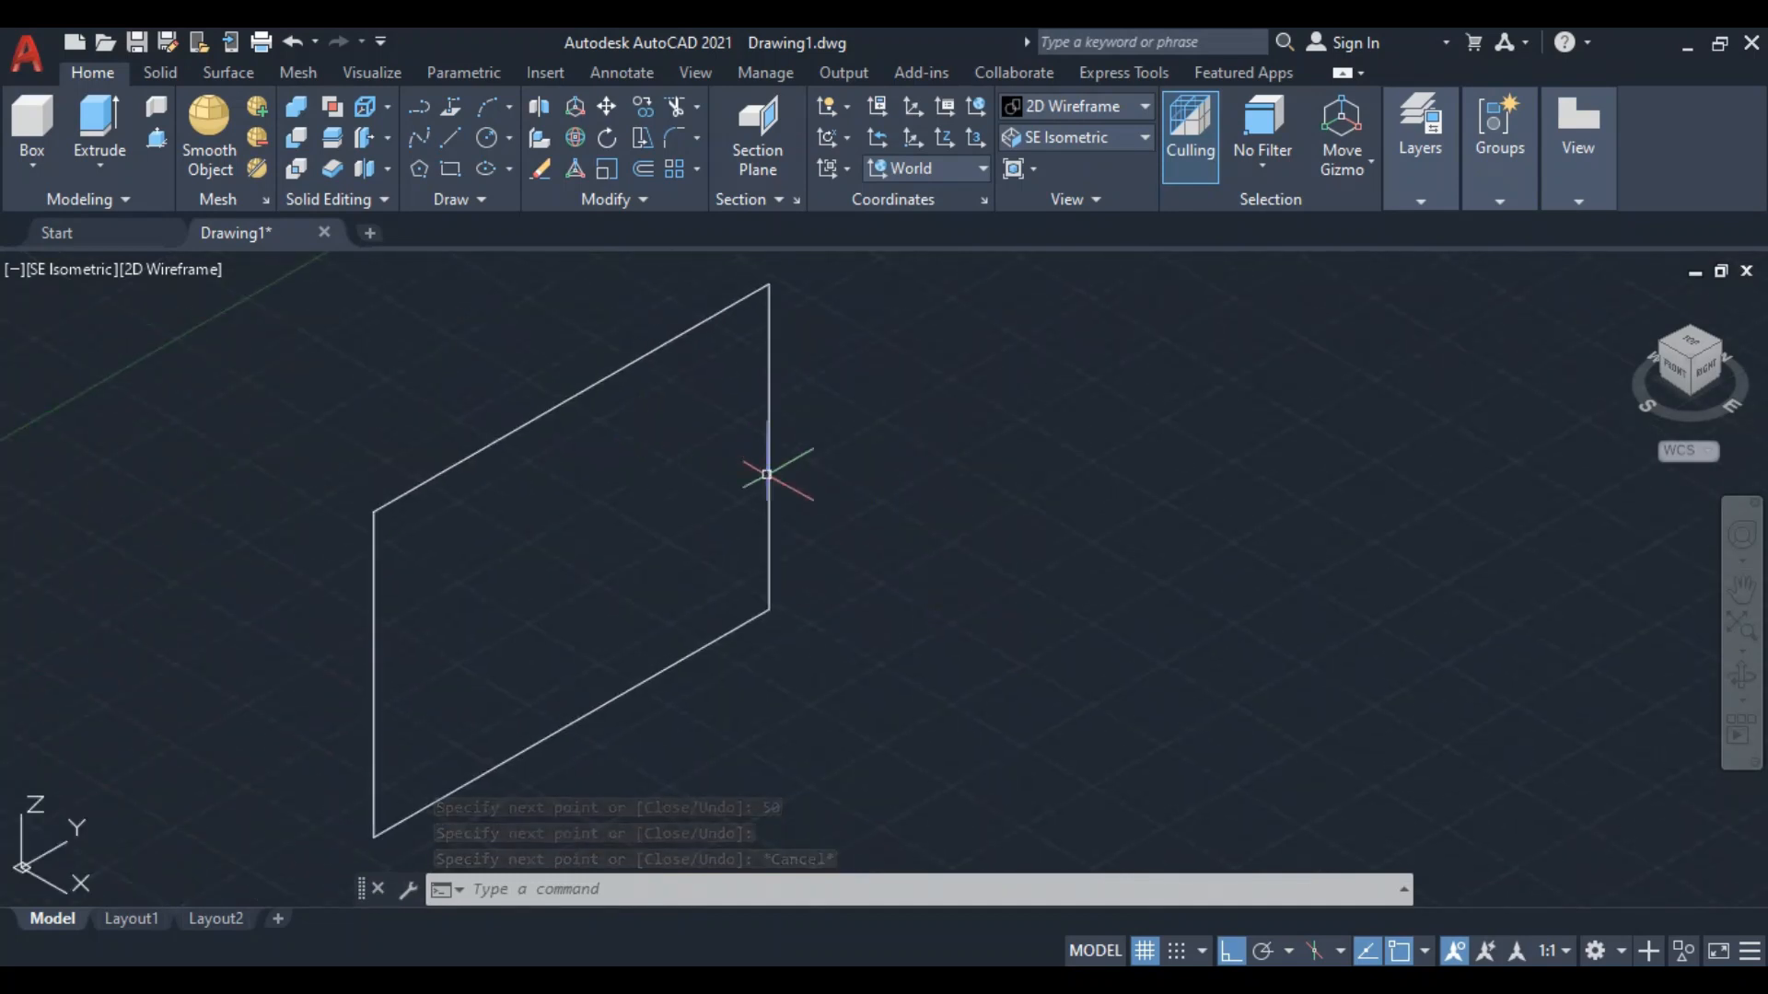
key(alt+Tab)
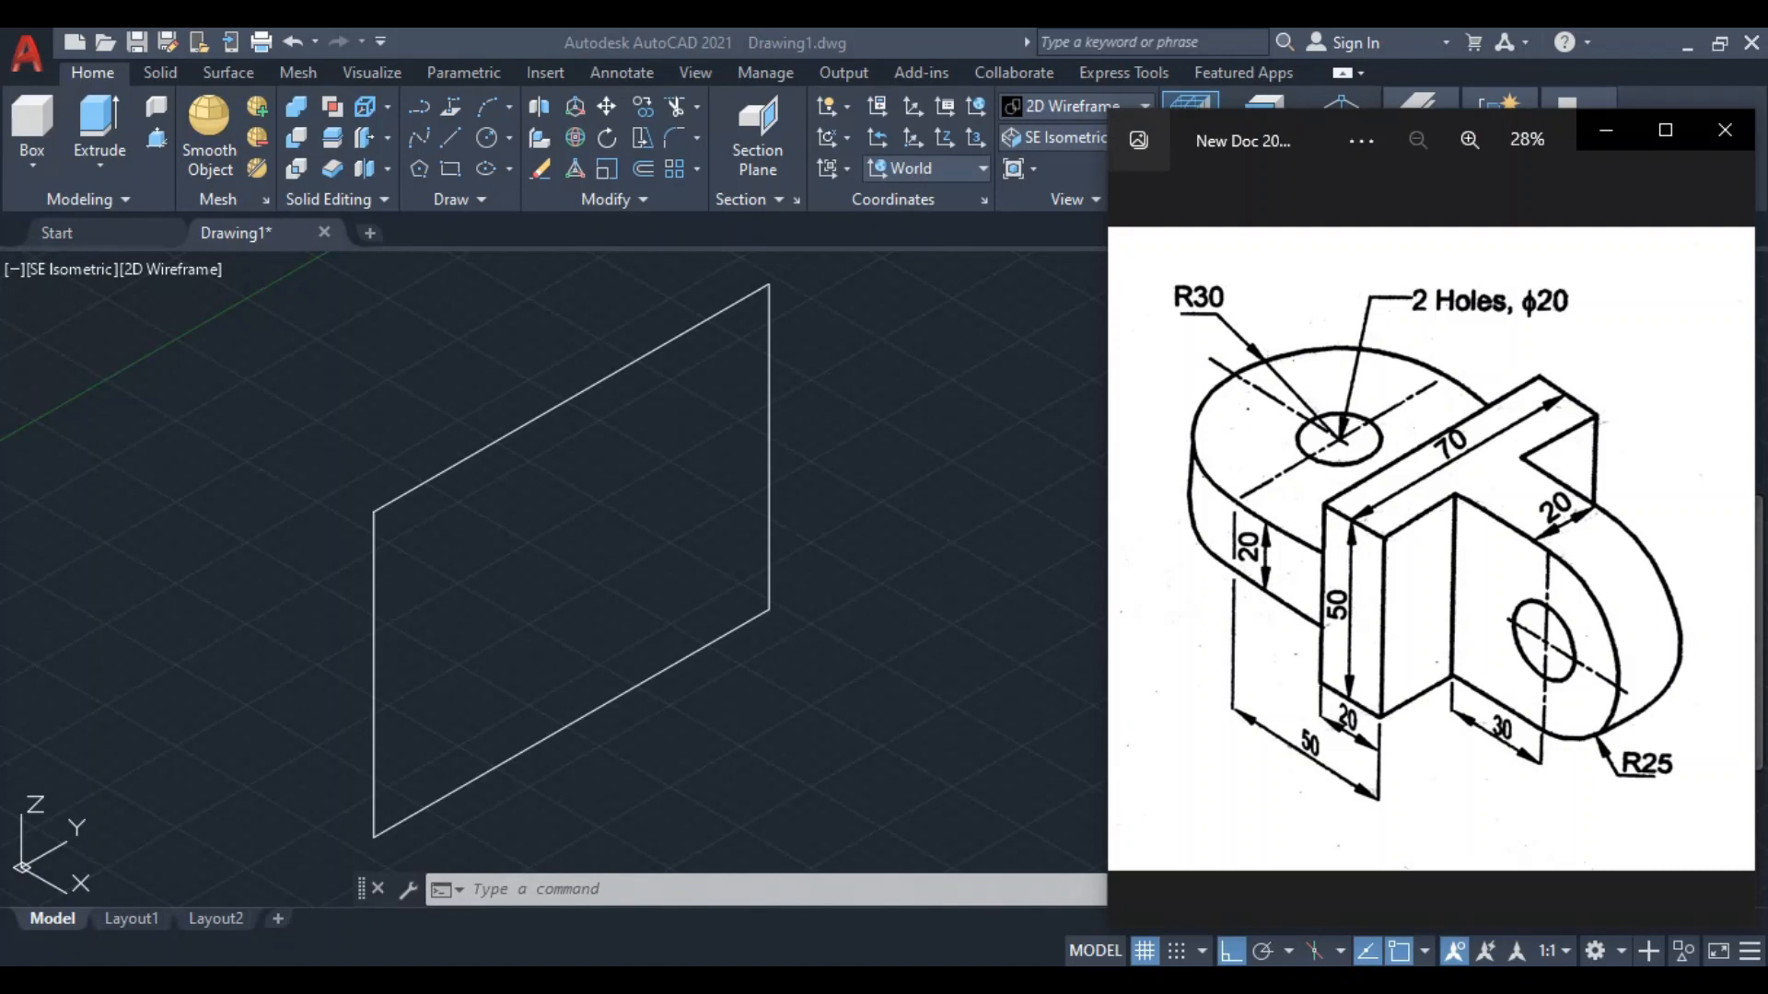
click(520, 476)
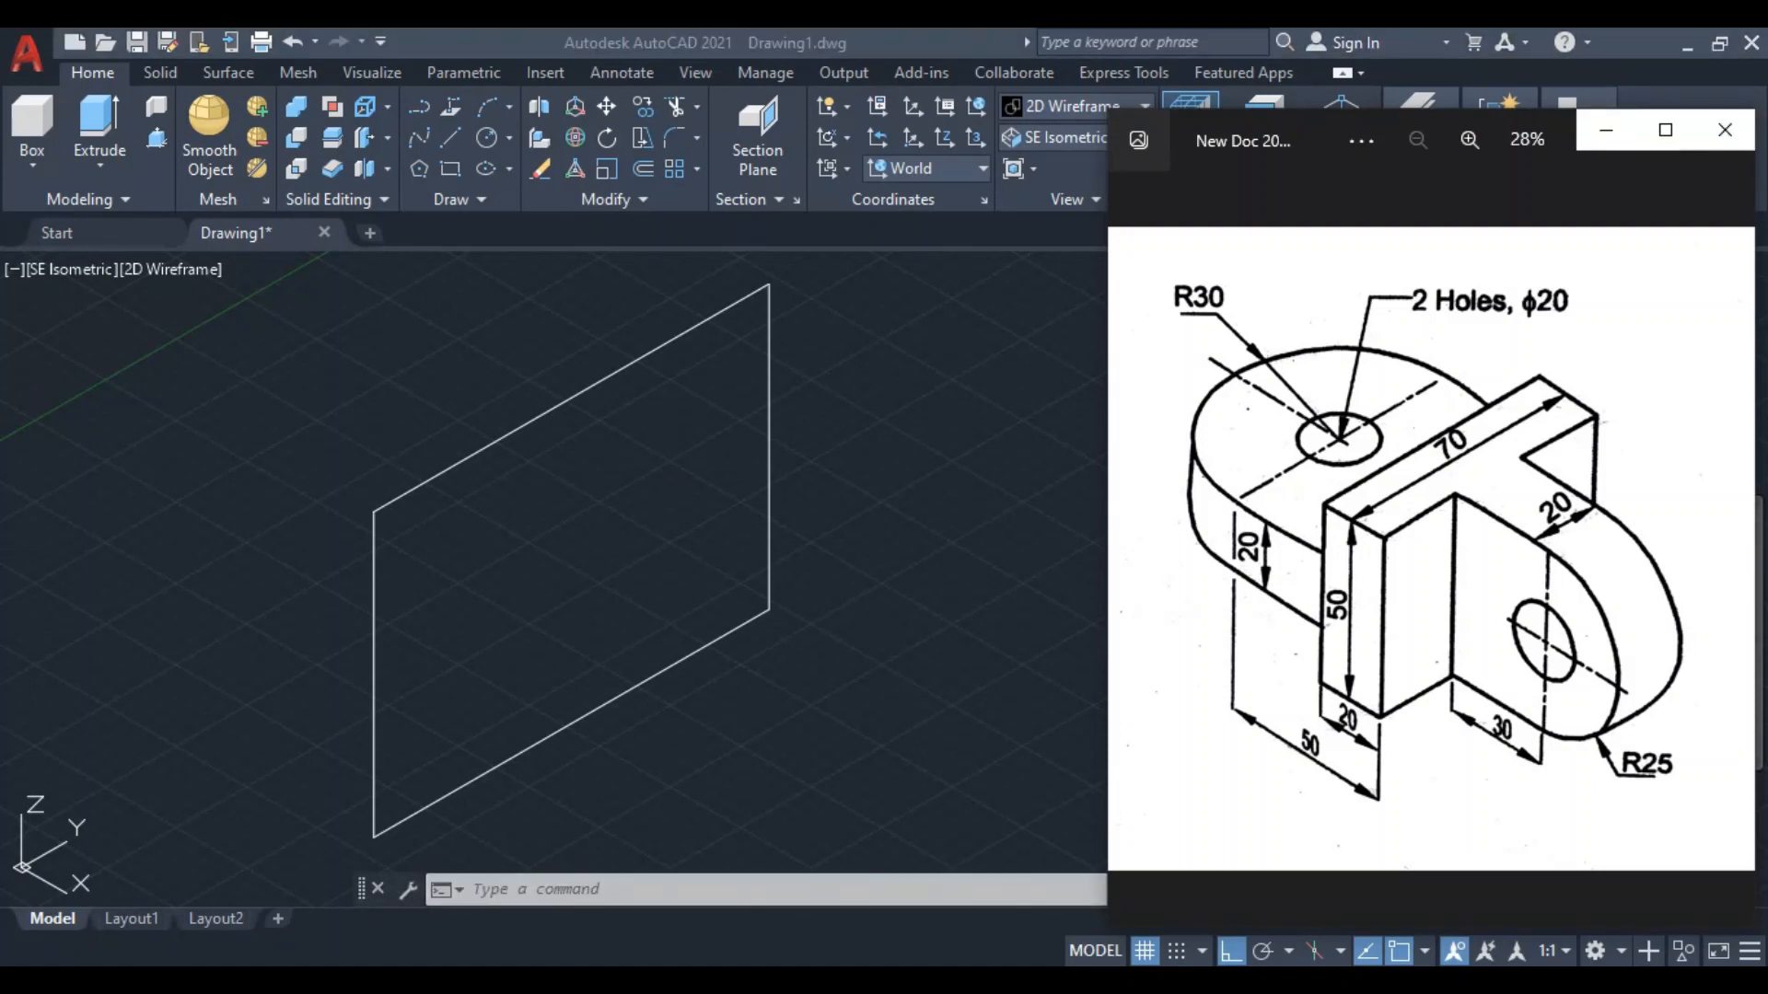
click(549, 409)
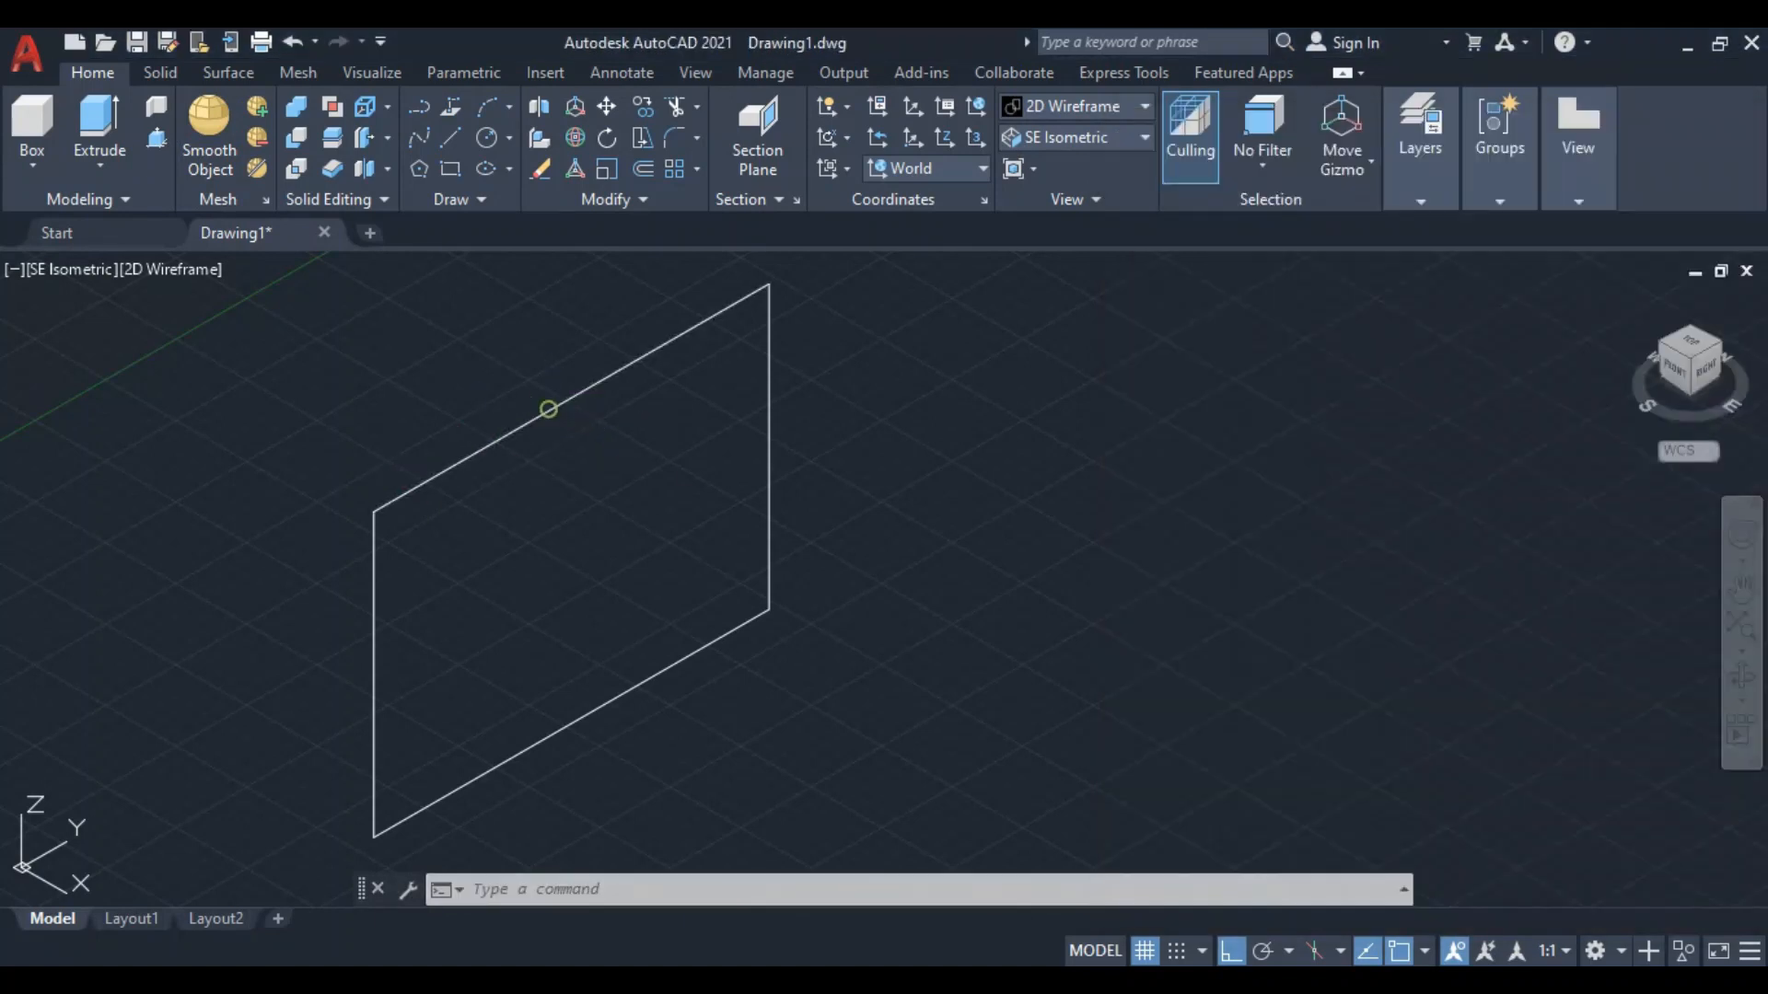
click(770, 400)
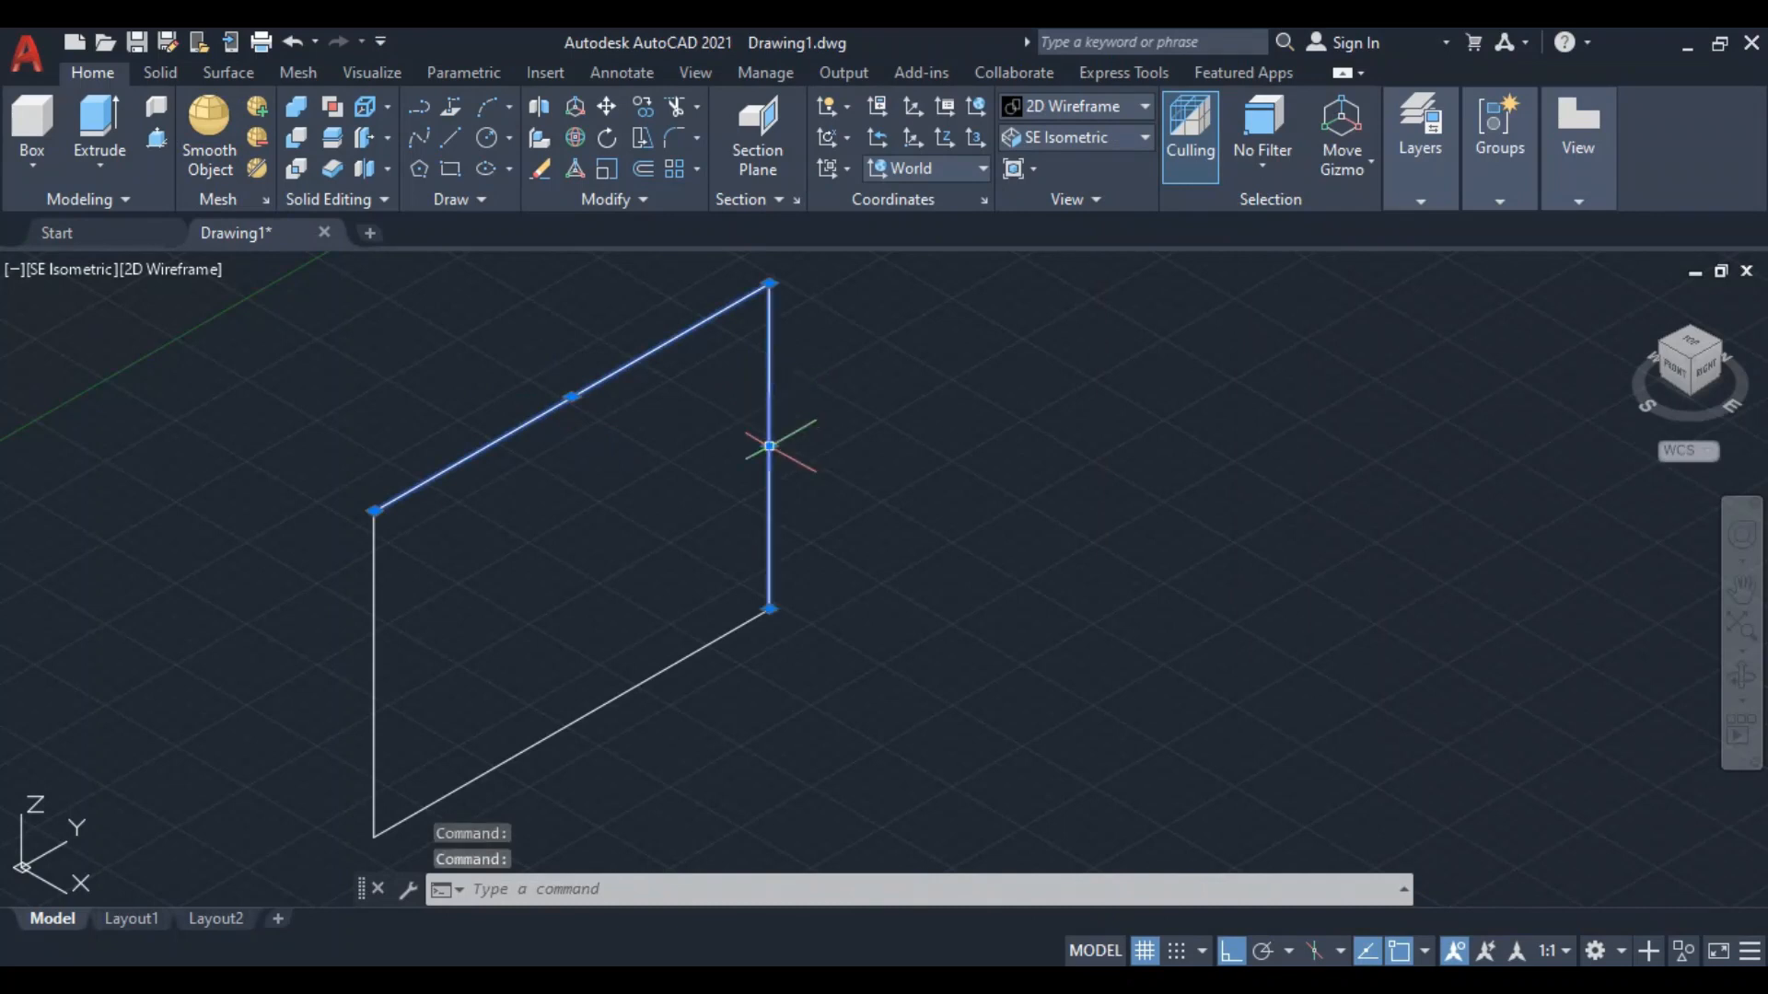
click(720, 632)
click(707, 645)
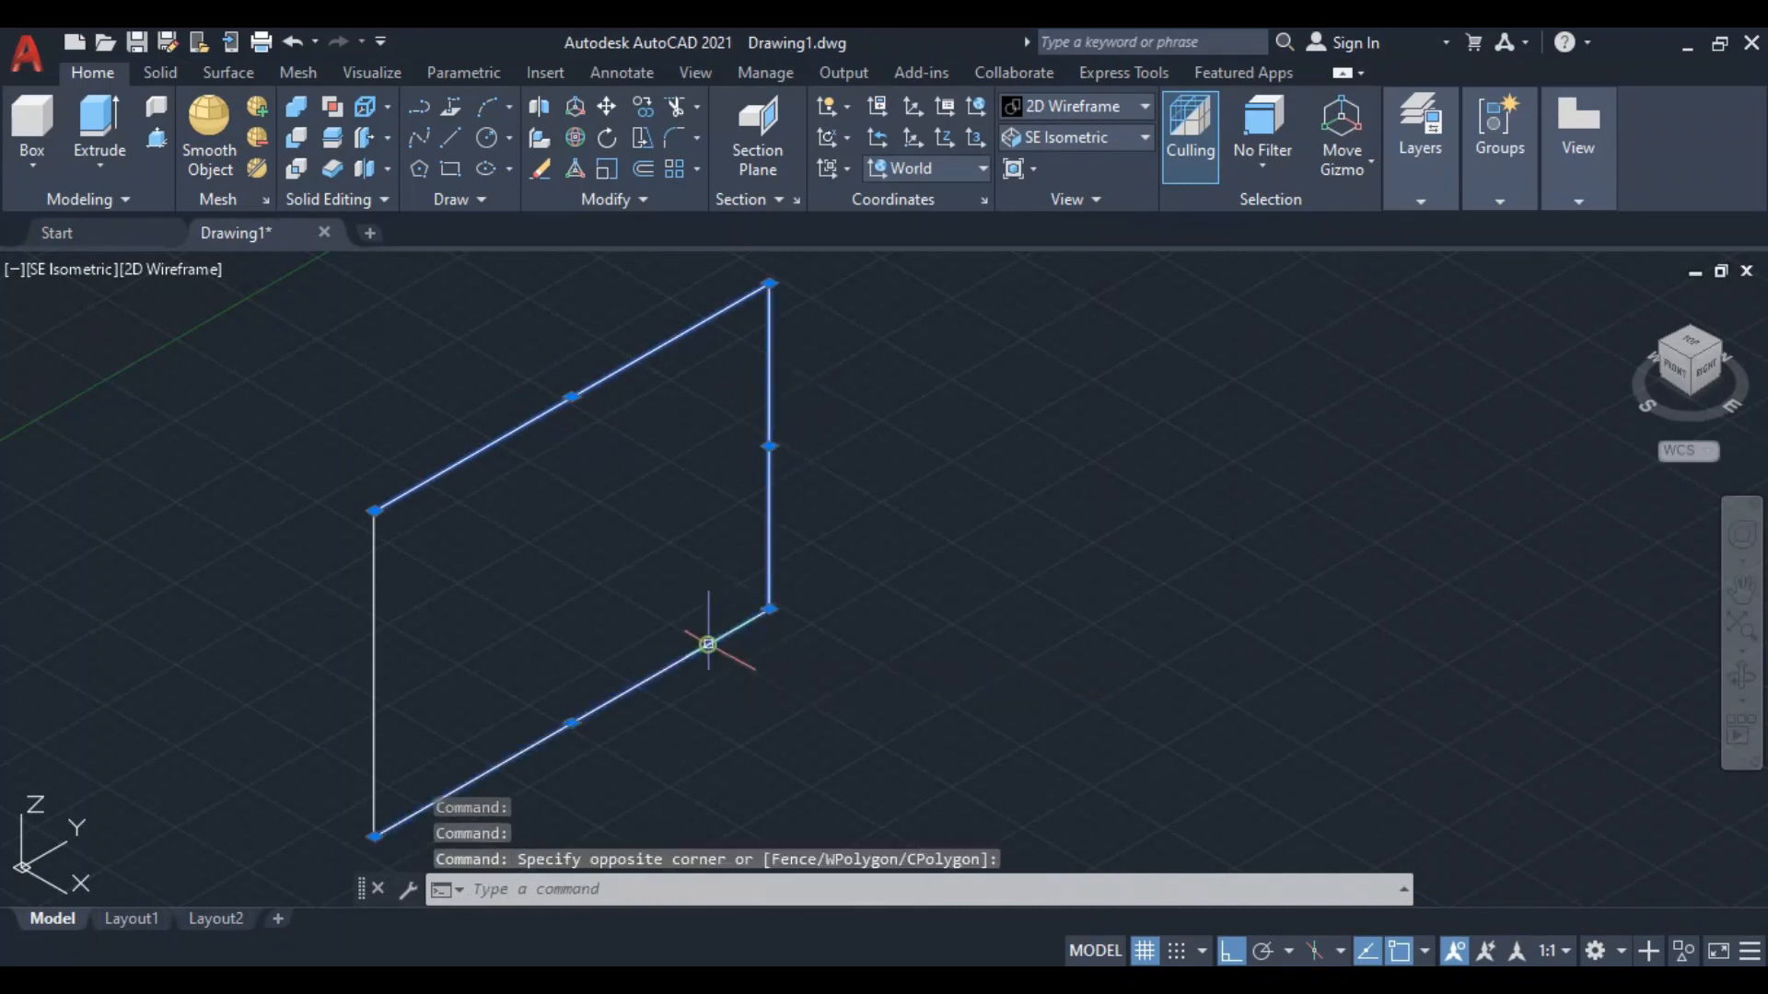
click(375, 619)
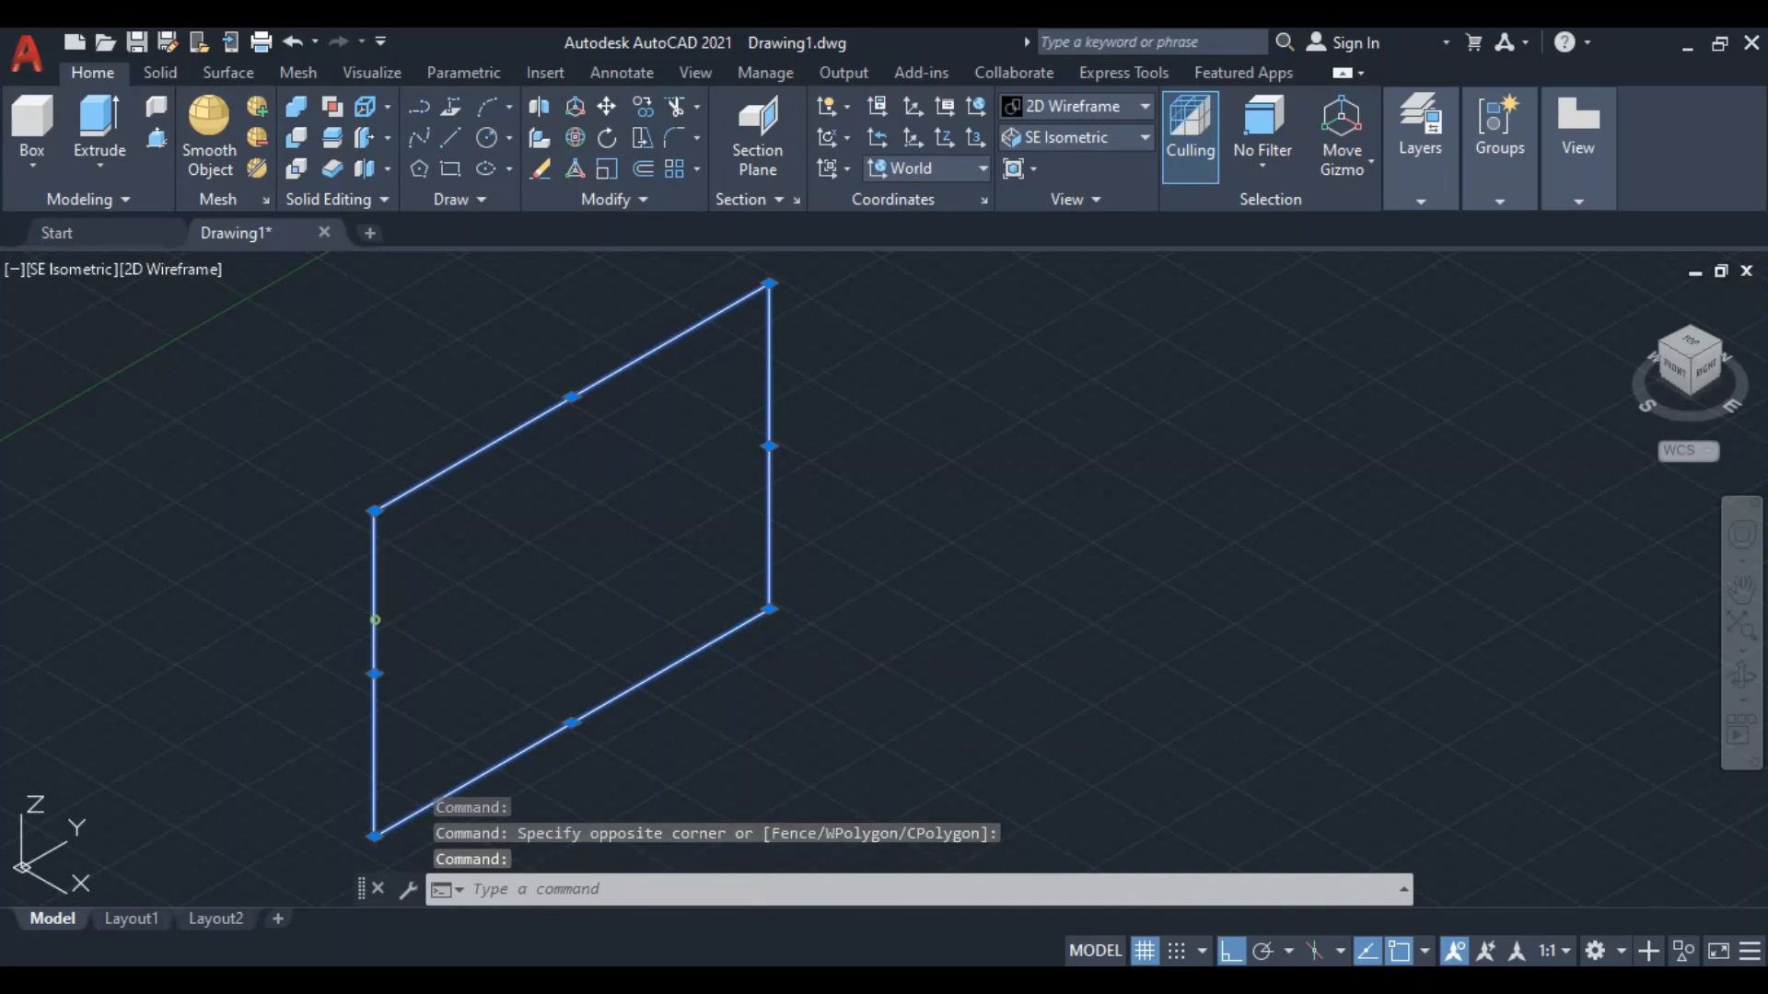
key(ctrl+shift+p)
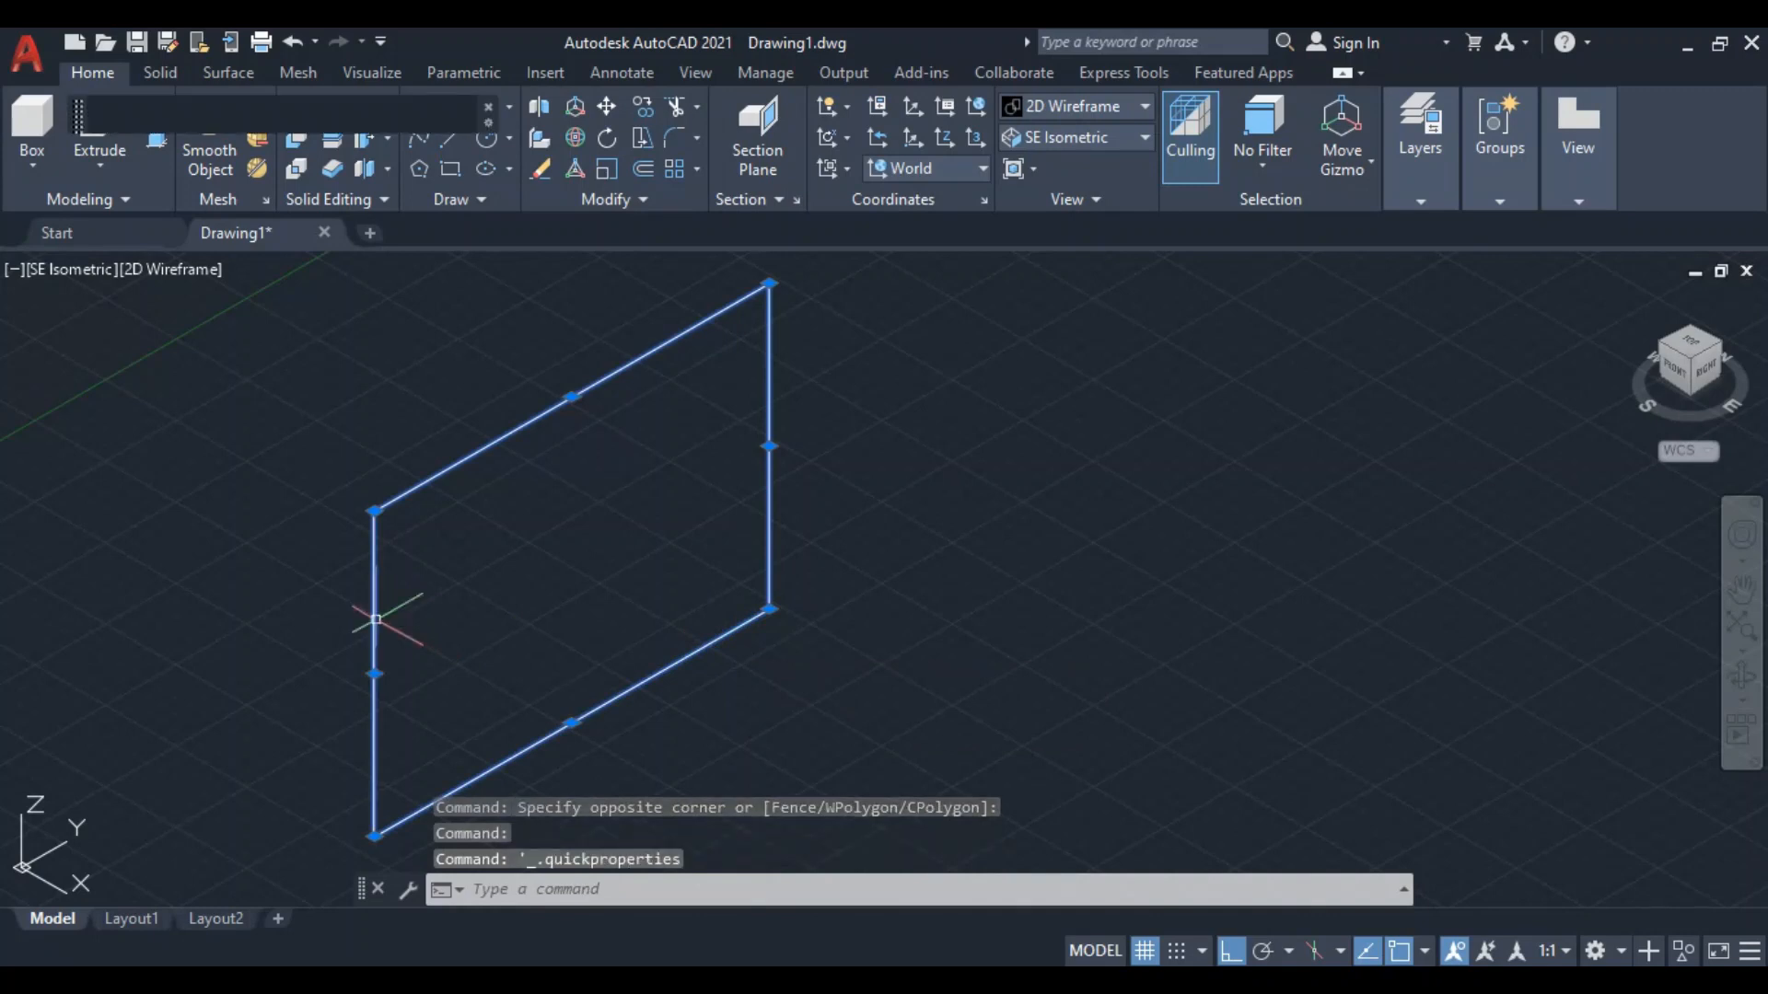
key(Escape)
scroll(755, 434, down, 2)
click(333, 279)
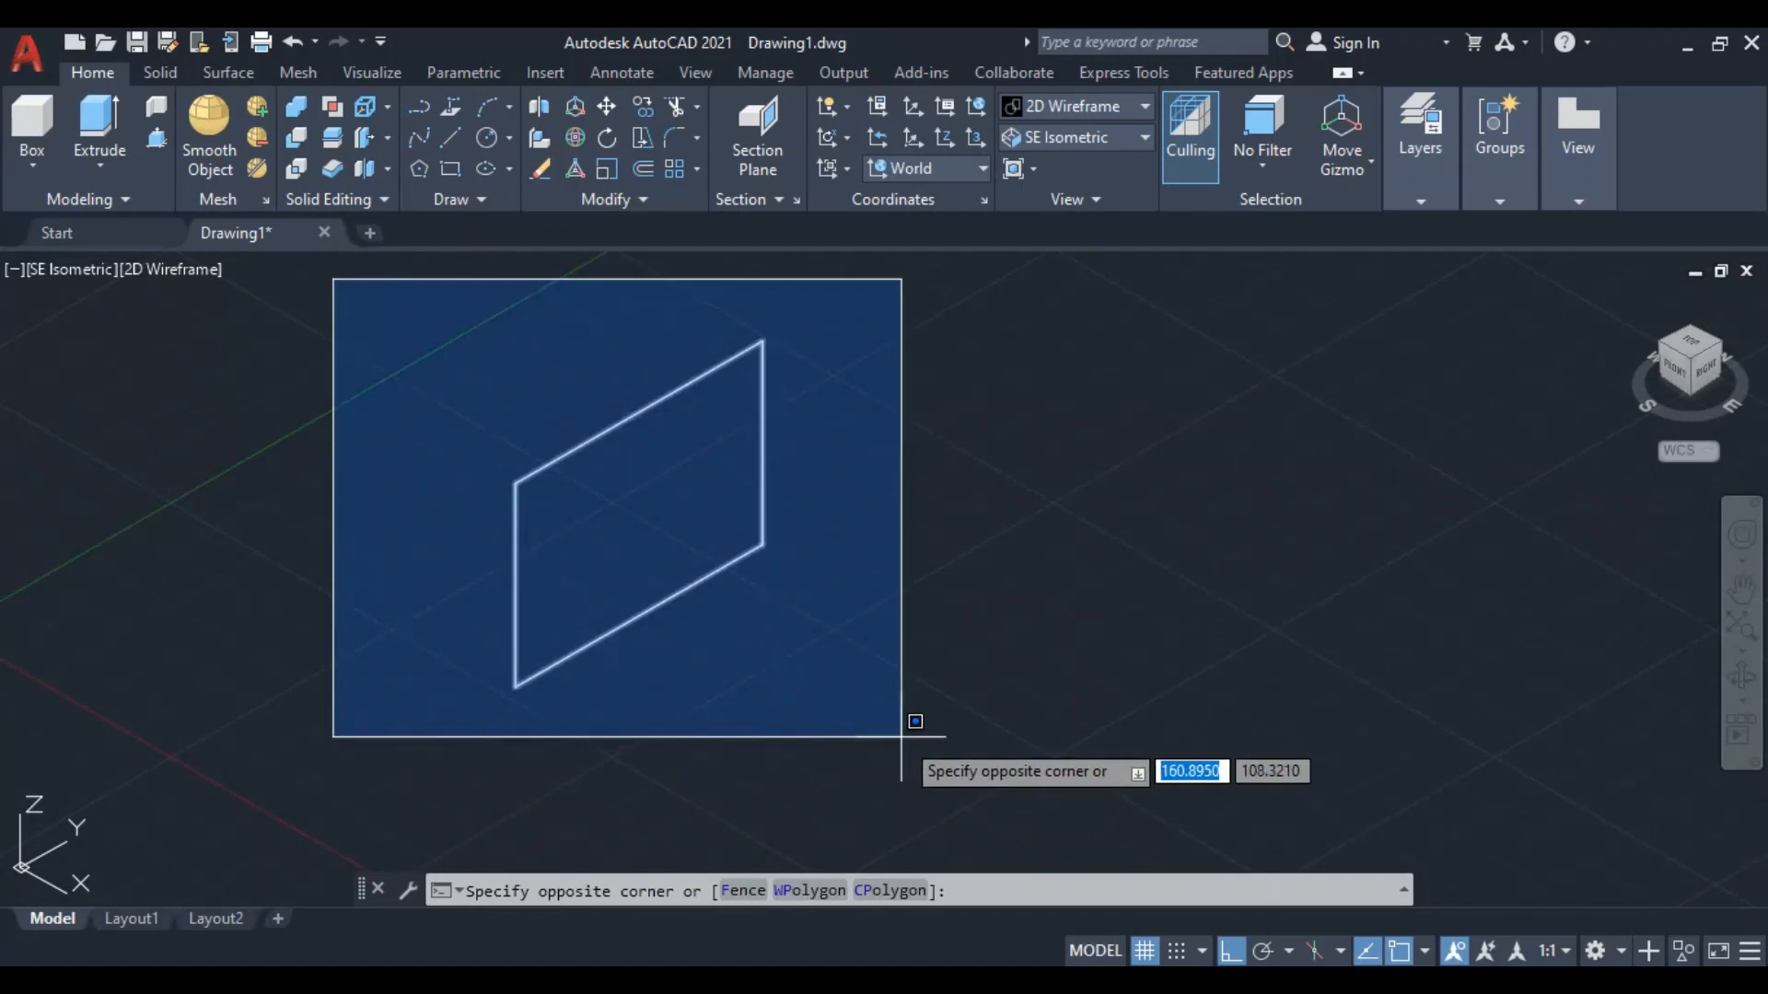
key(Escape)
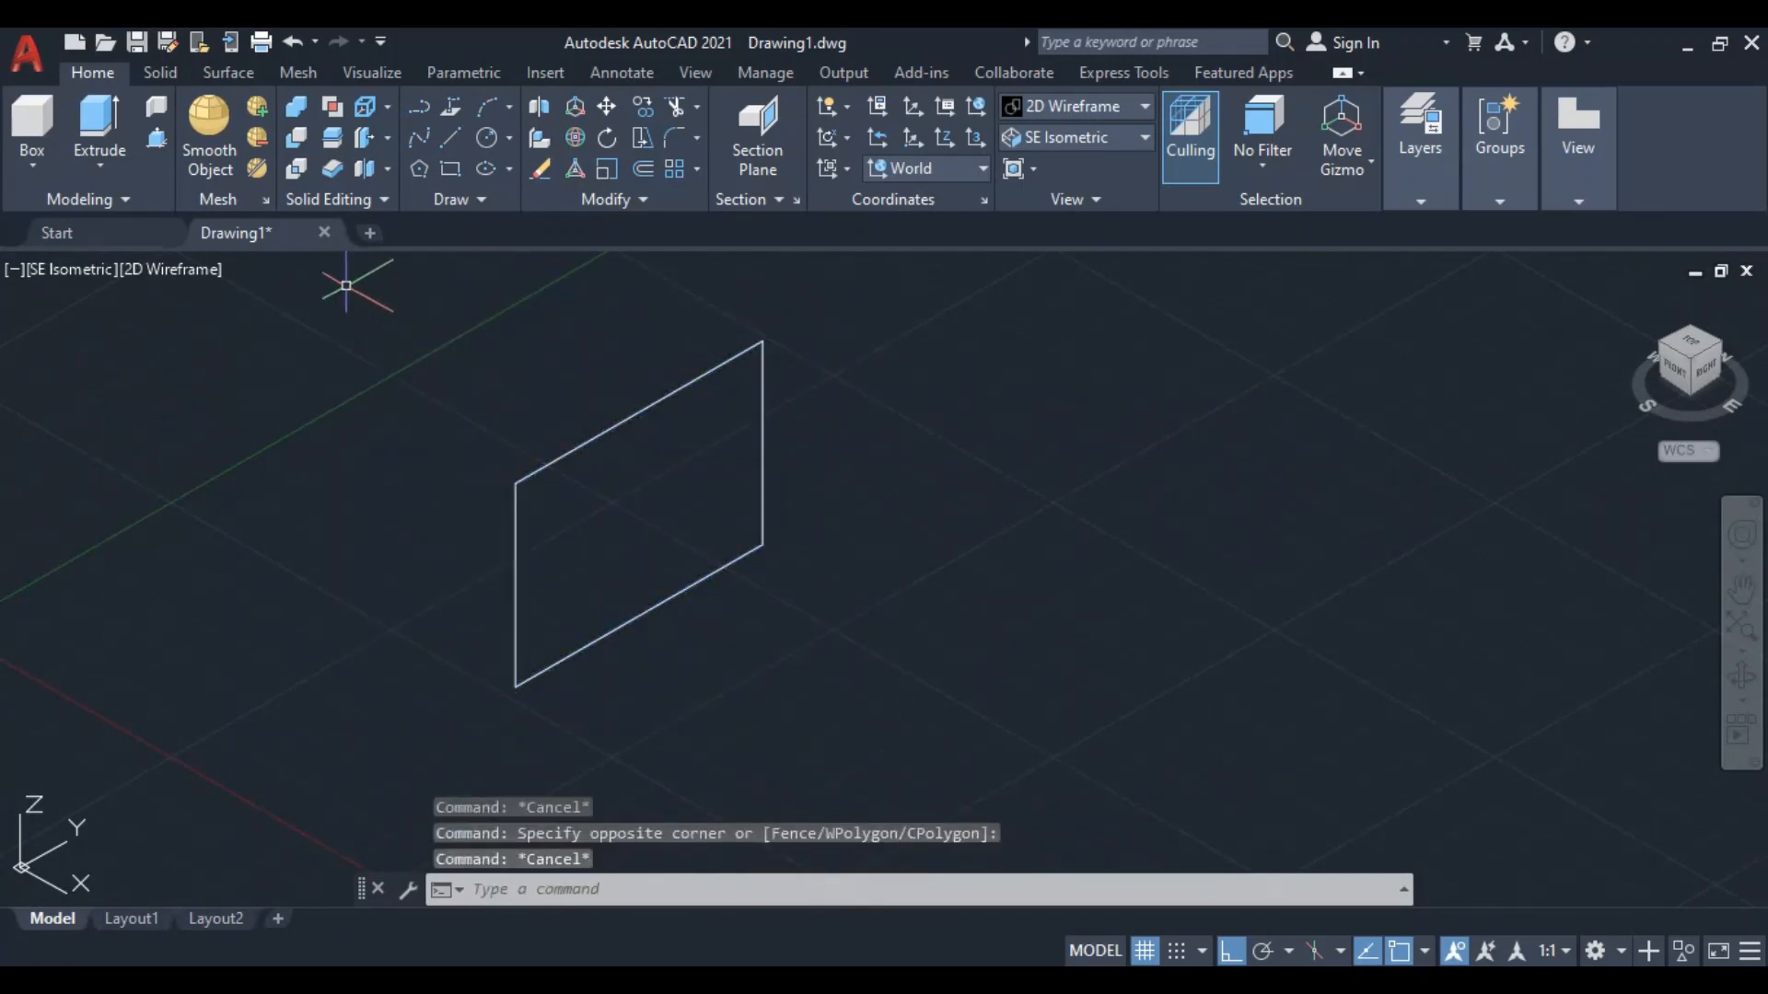
Join the four lines of the 70 by 50 plate outline into a single closed object
click(358, 327)
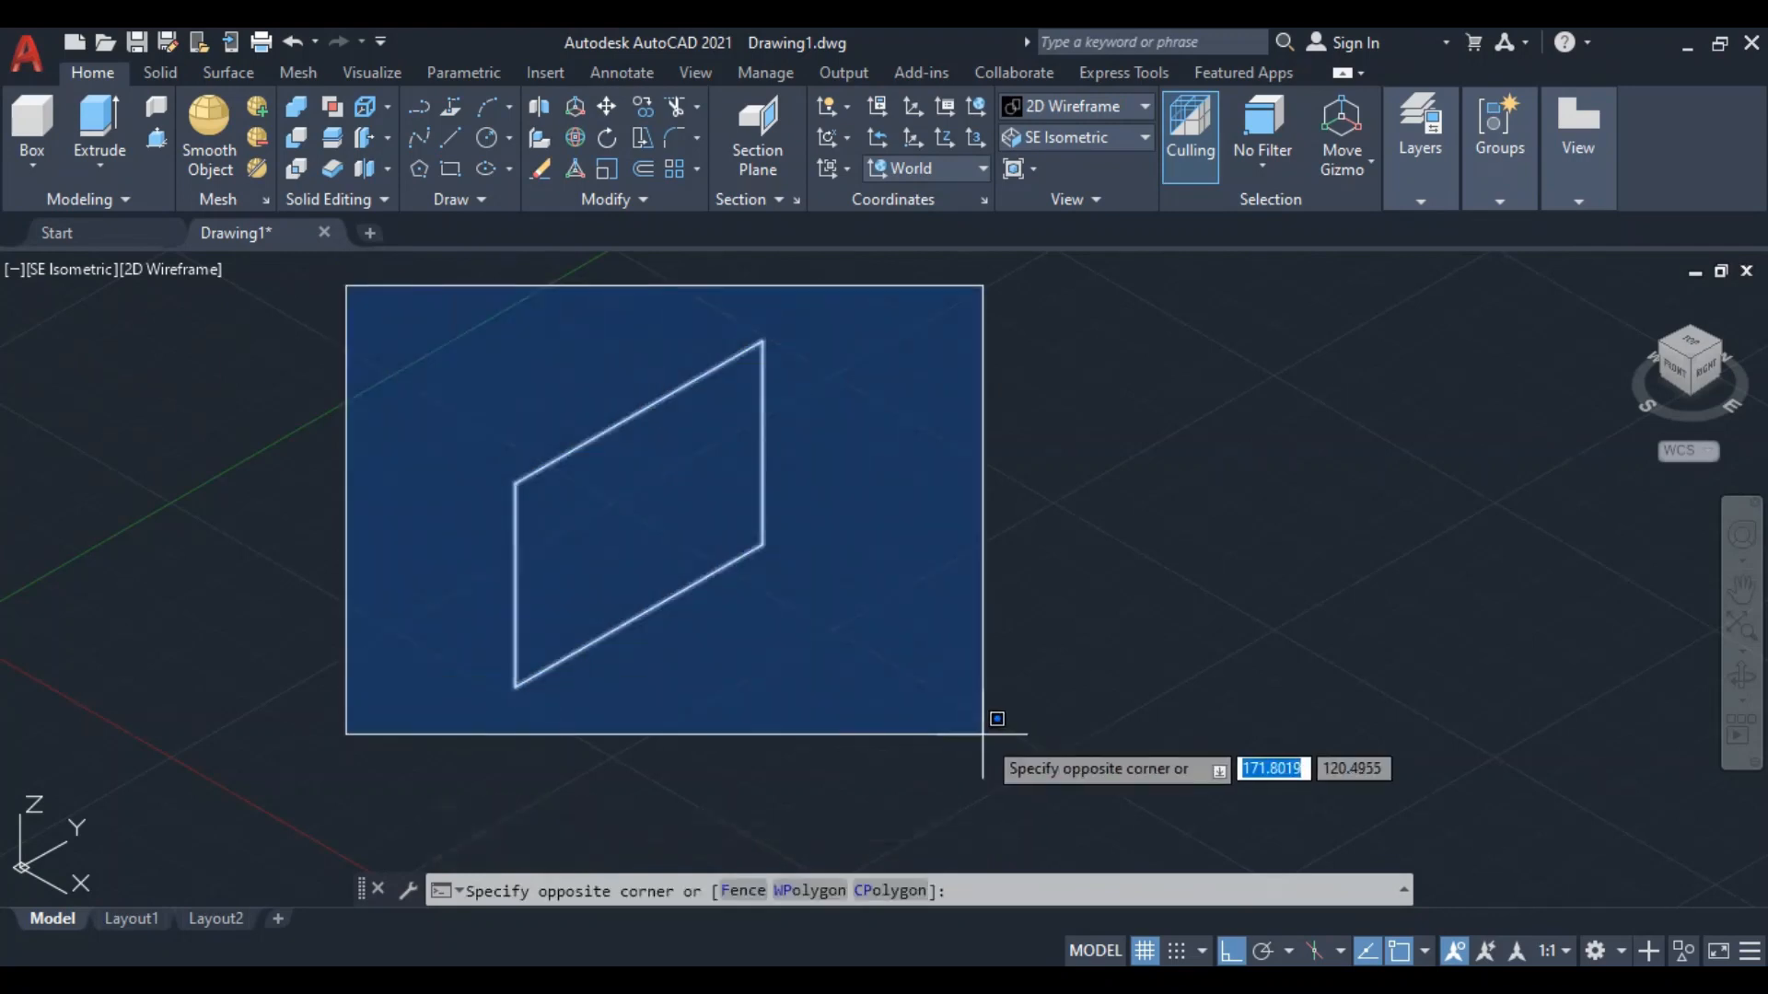
click(983, 734)
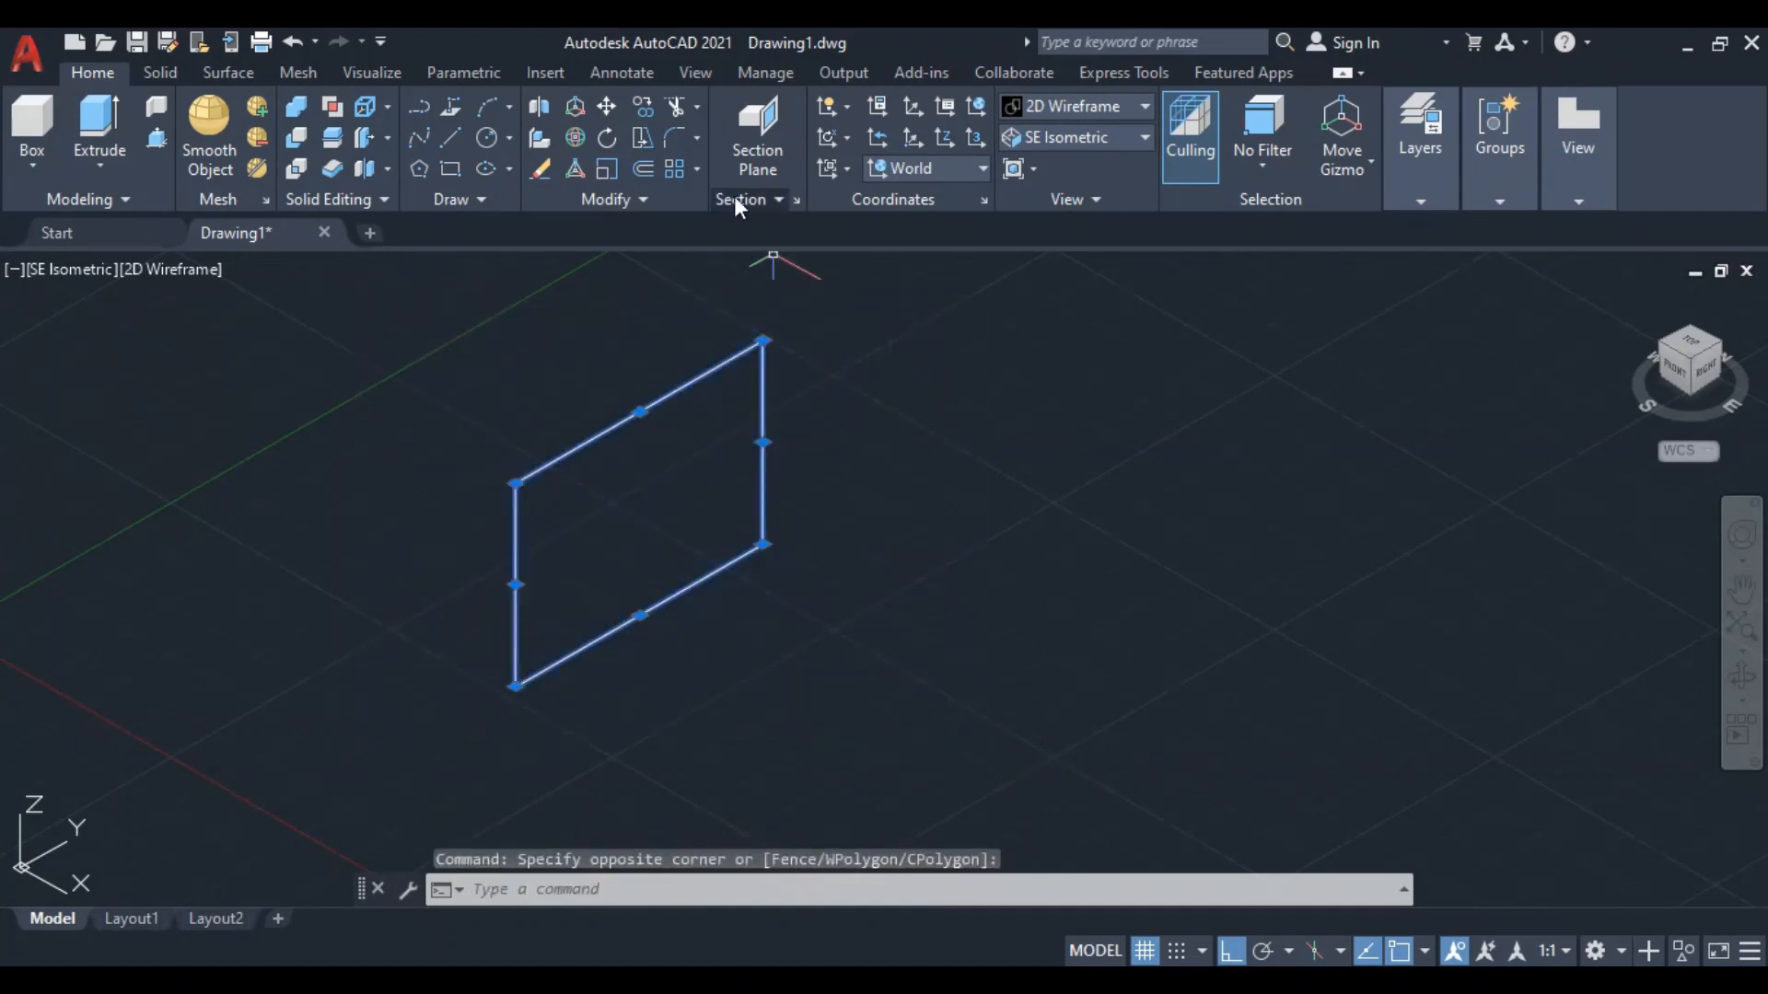
click(642, 200)
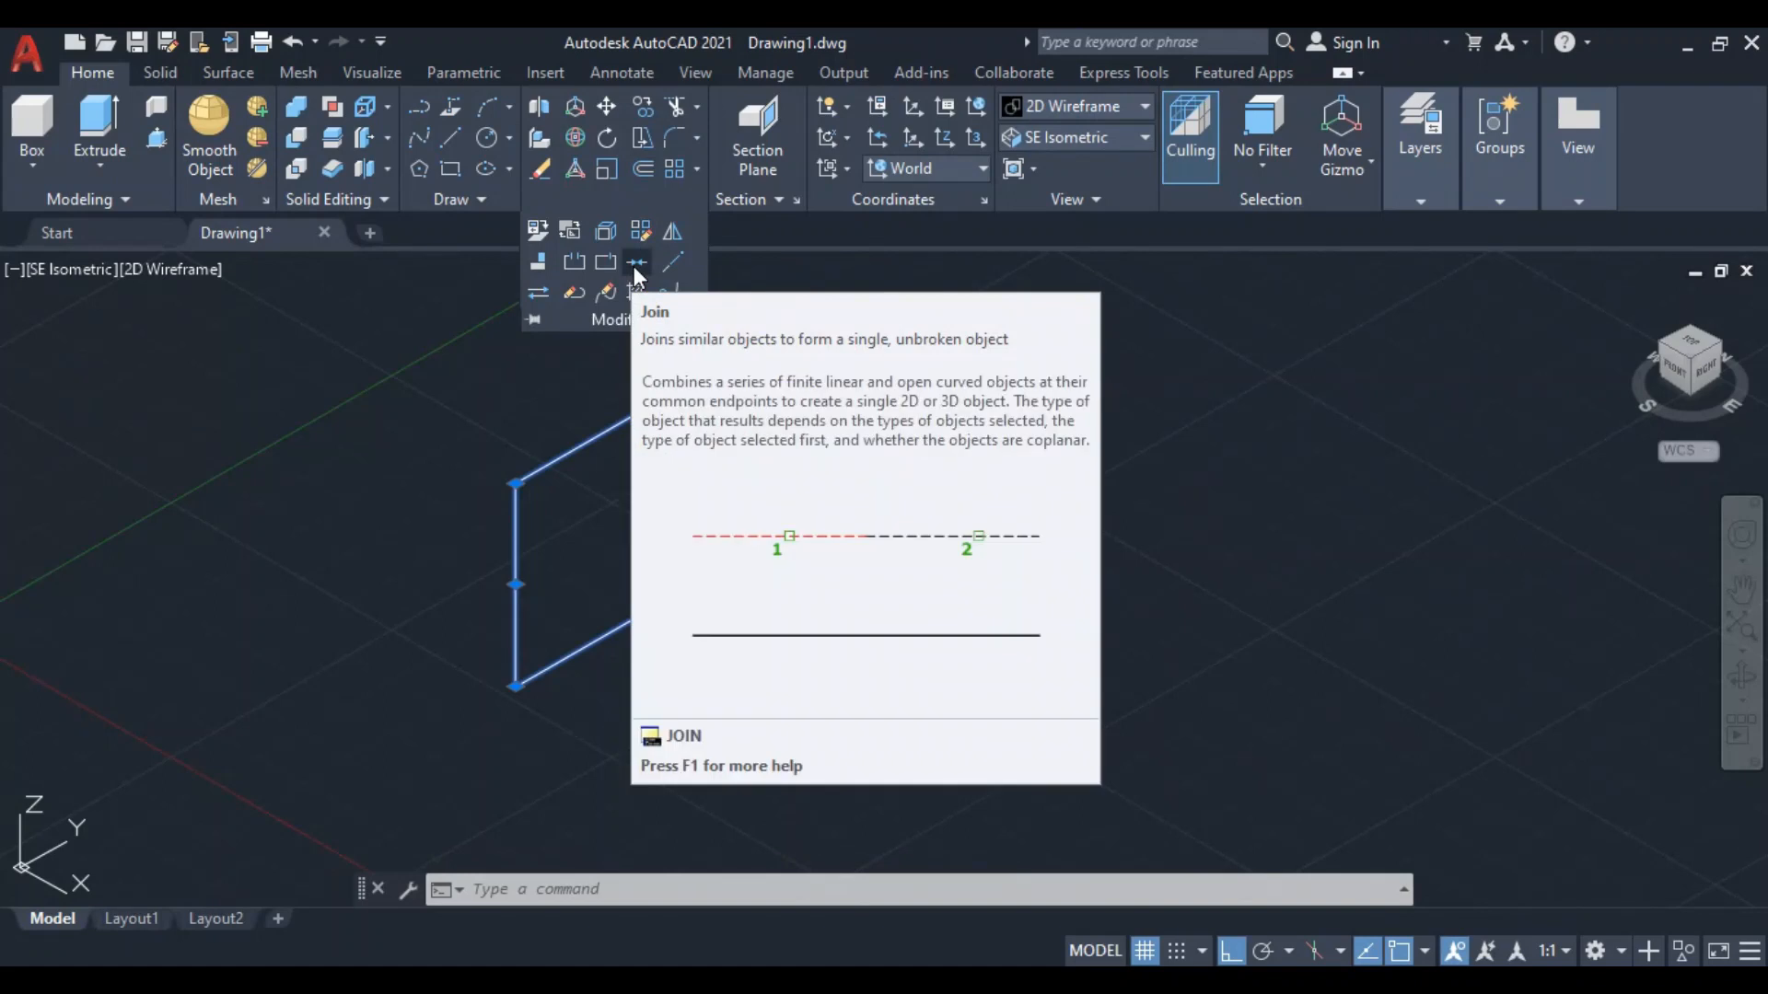
click(636, 264)
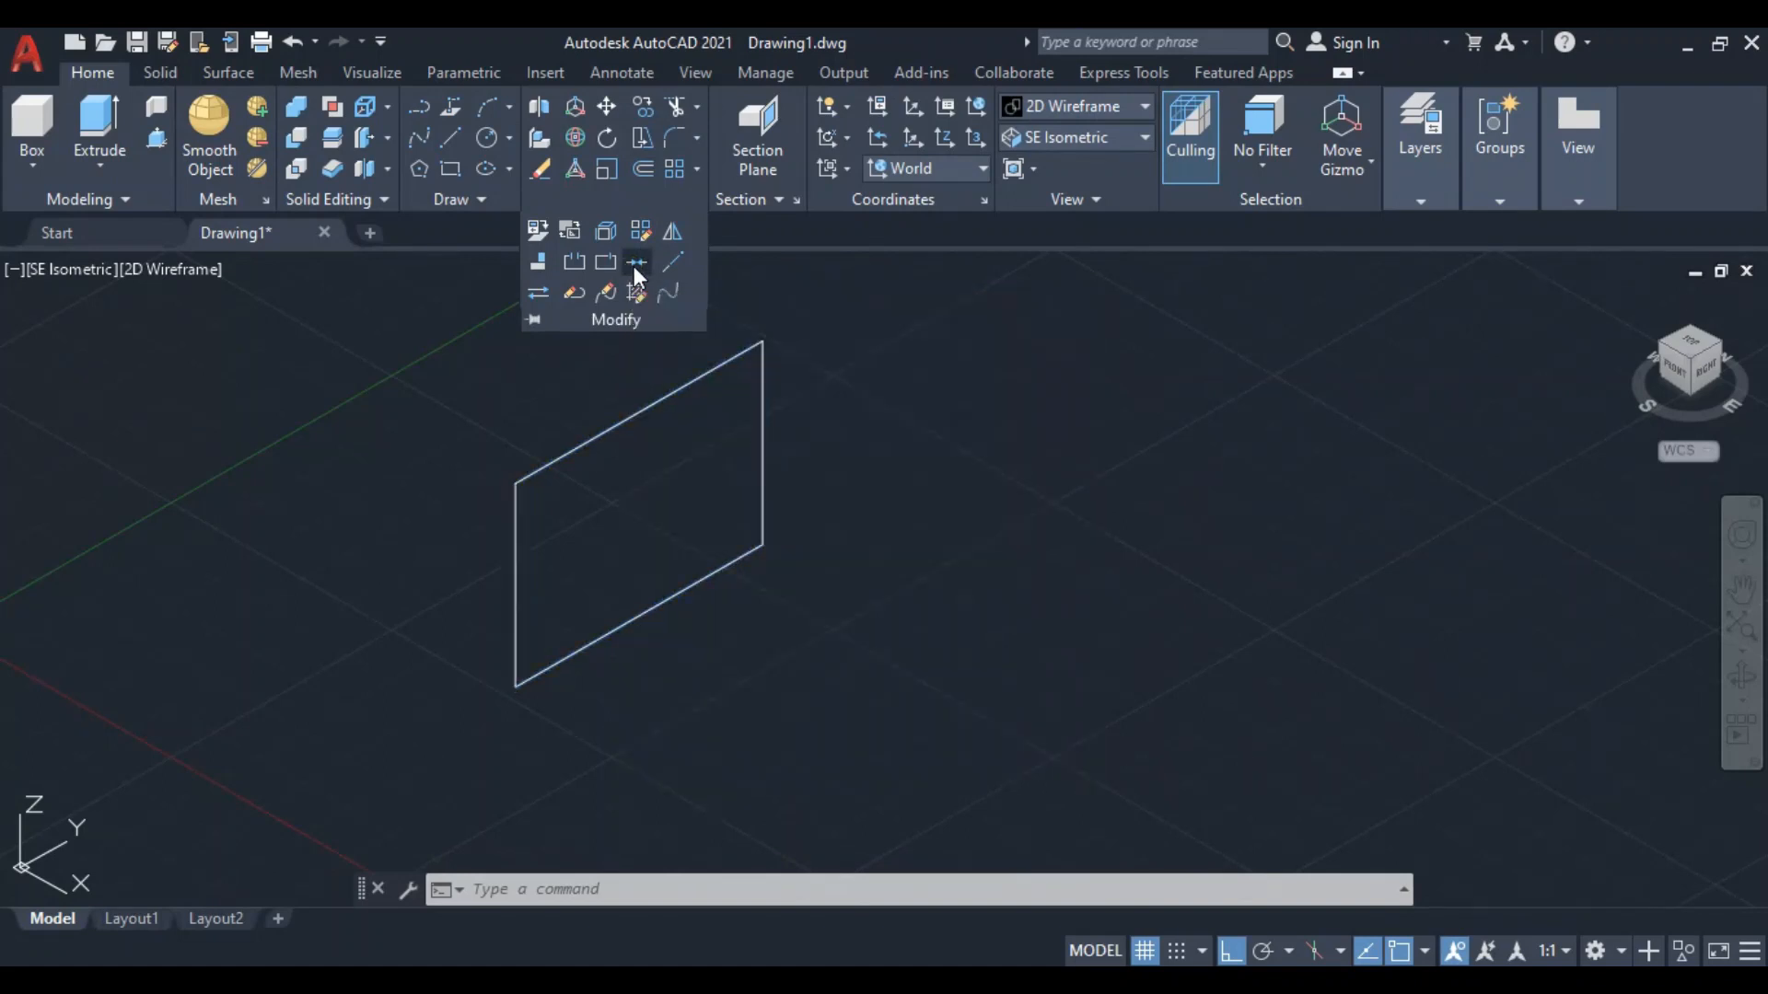
mouse_move(619, 422)
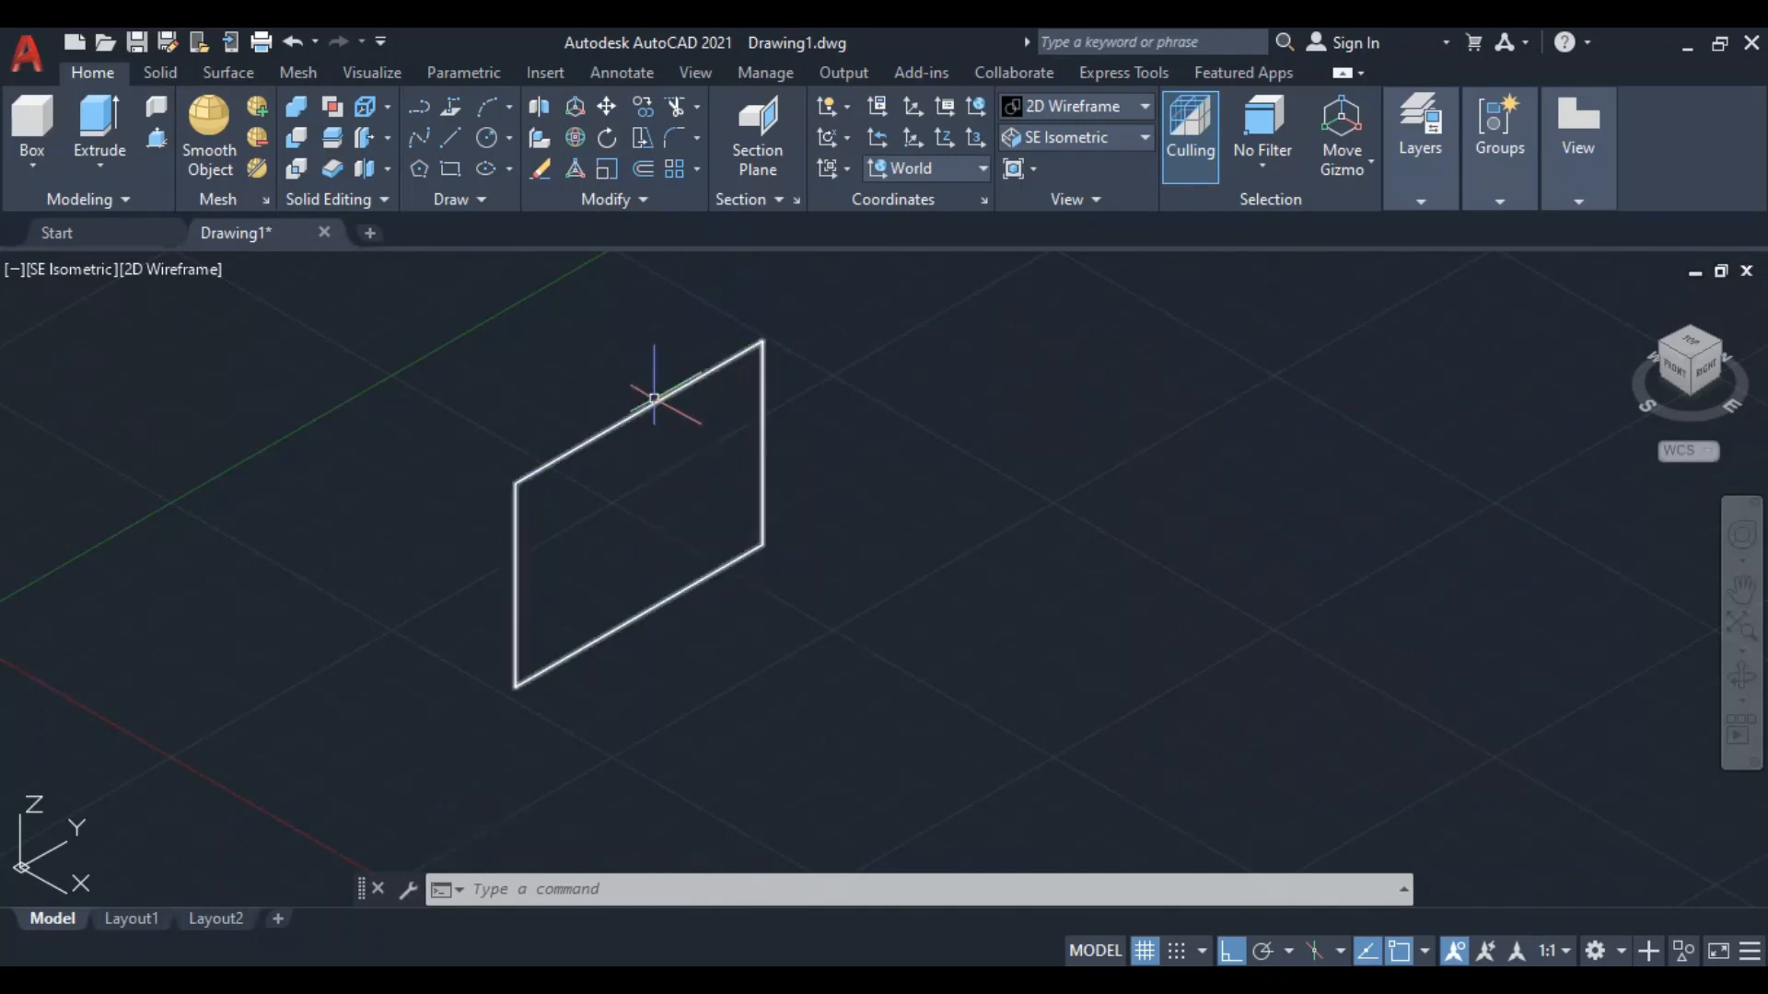
mouse_move(656, 398)
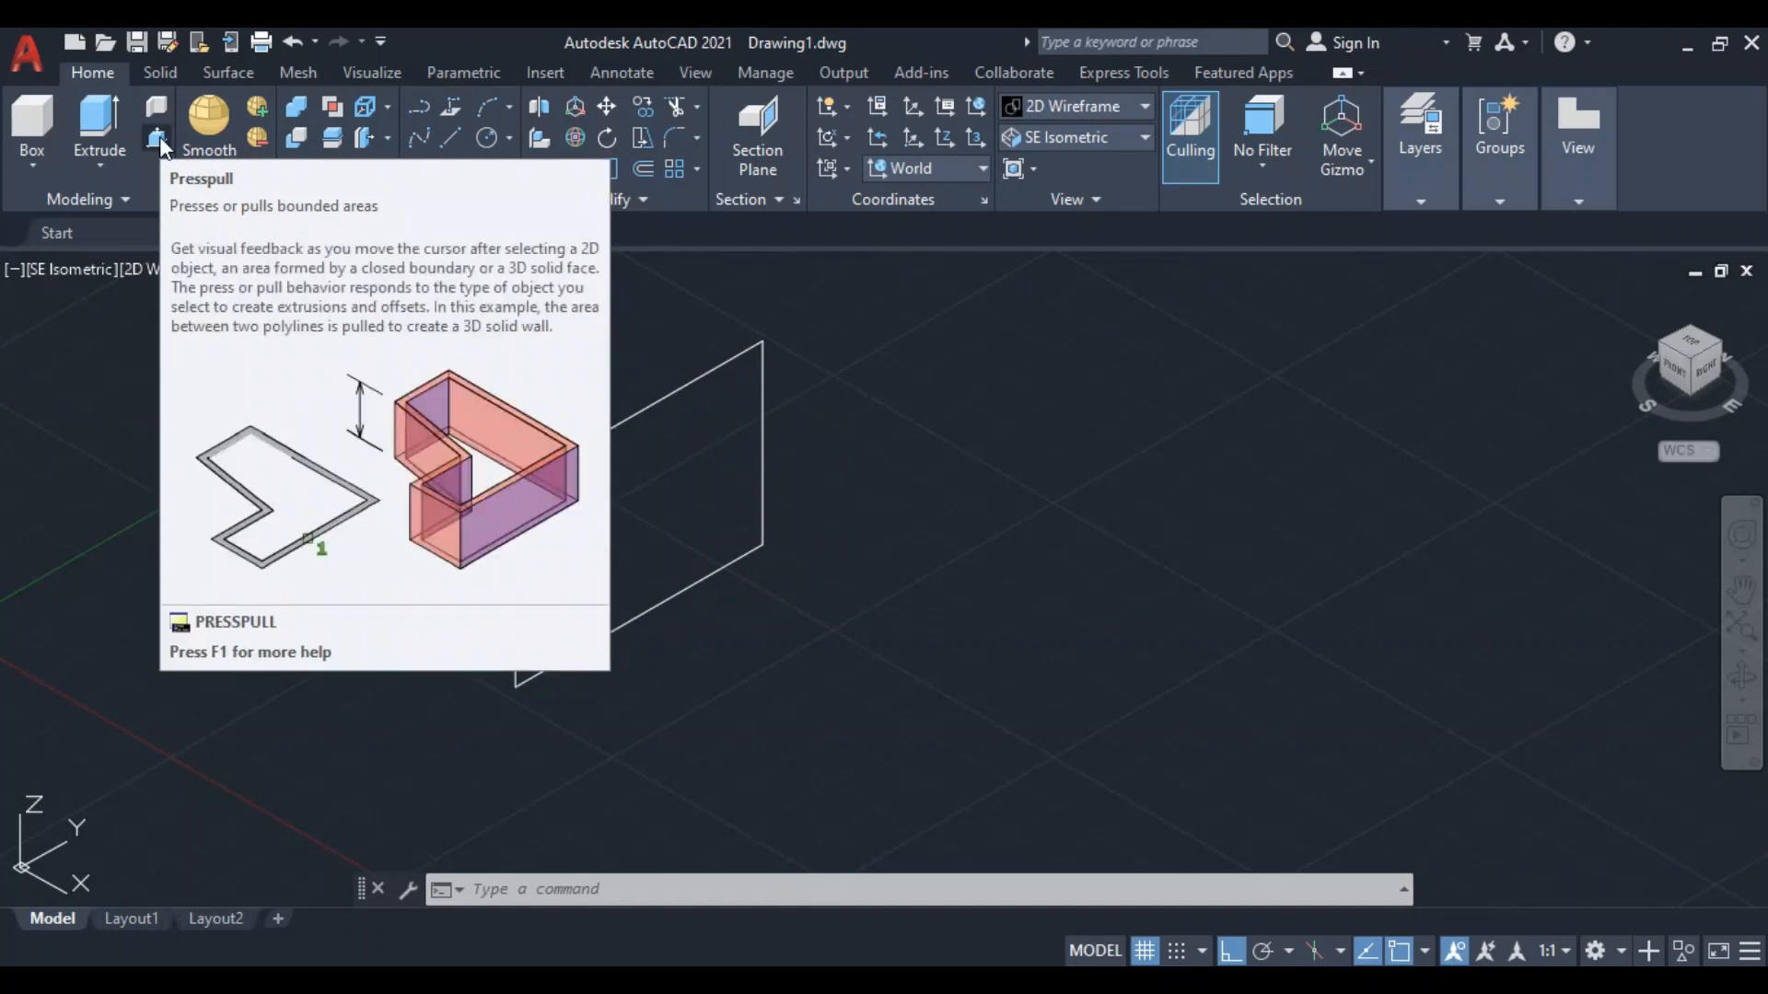
Presspull the joined plate outline 20 units along X to form the solid plate
click(158, 137)
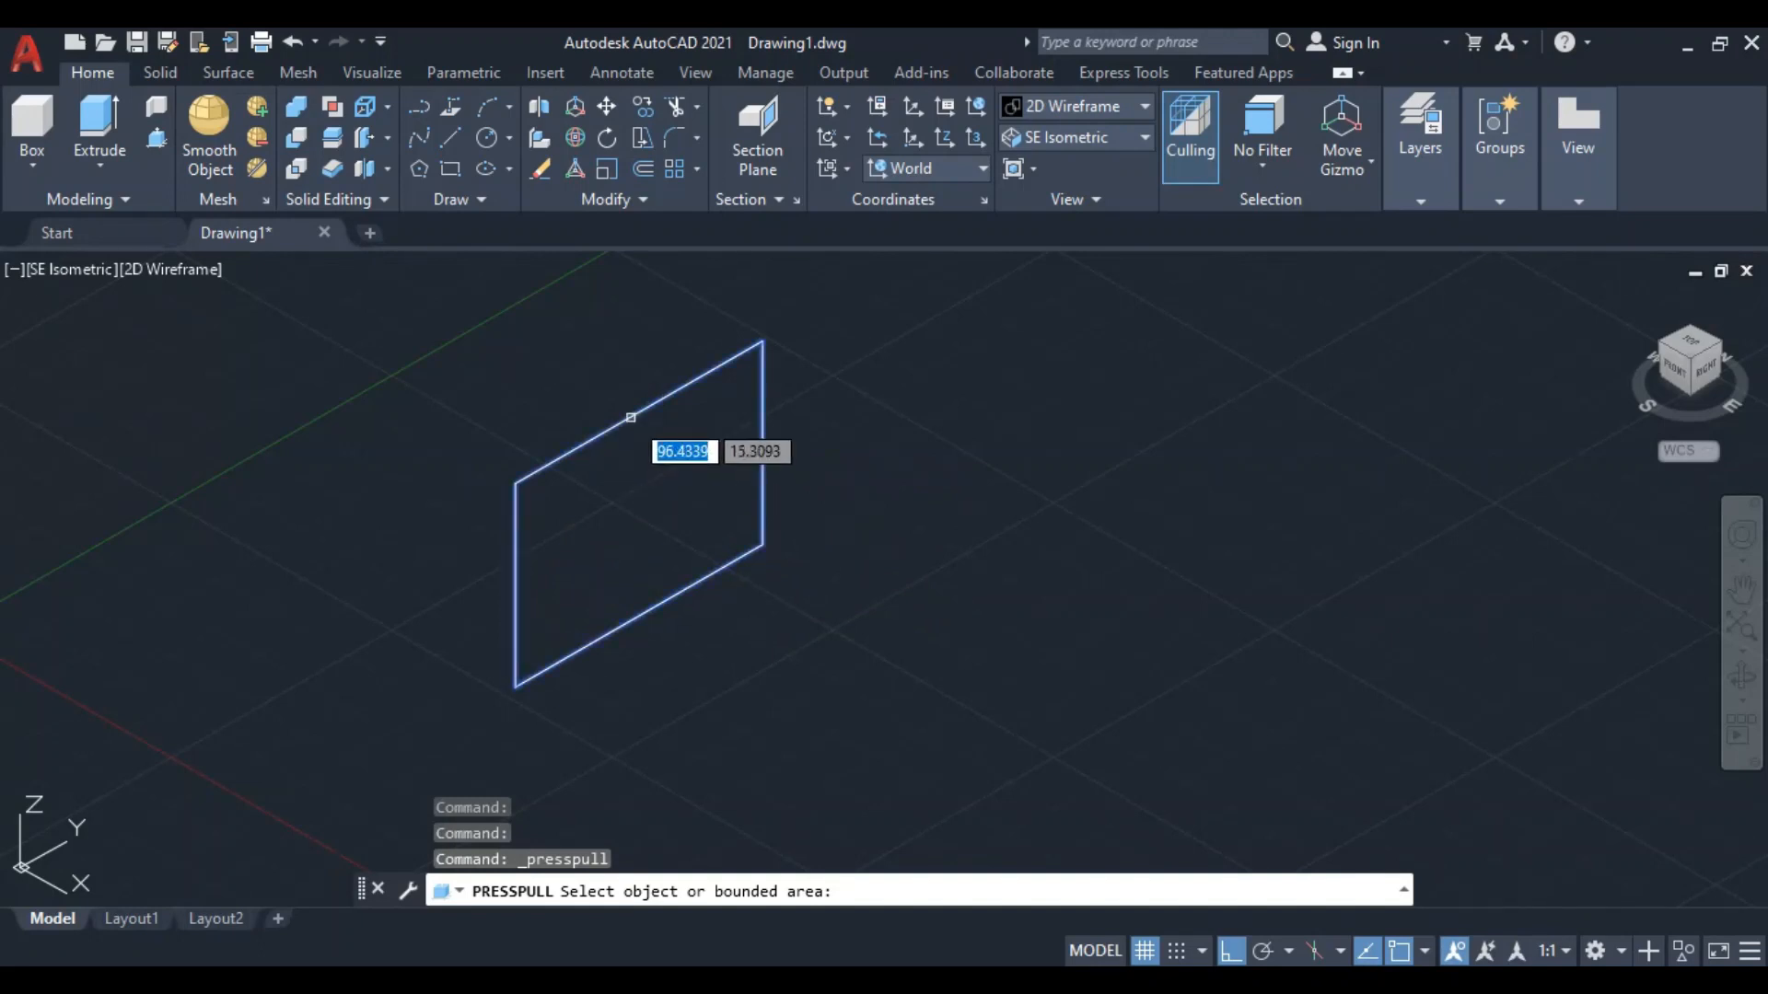
click(630, 417)
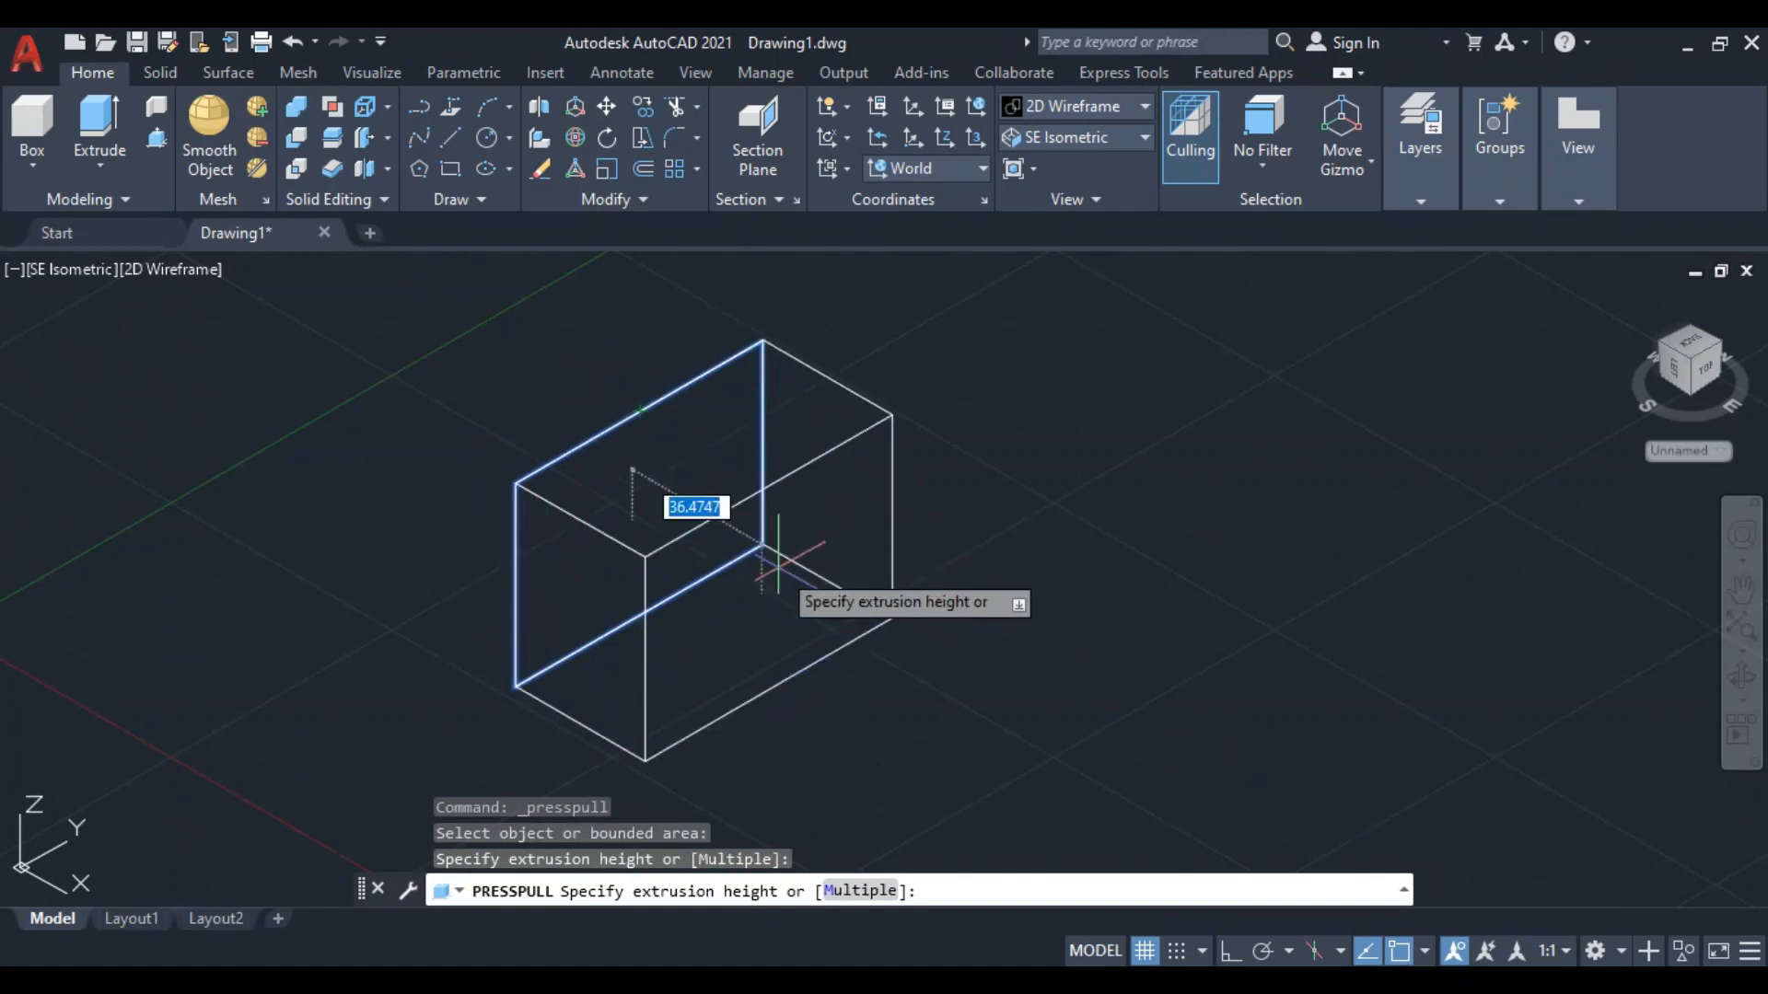
text(20)
key(Return)
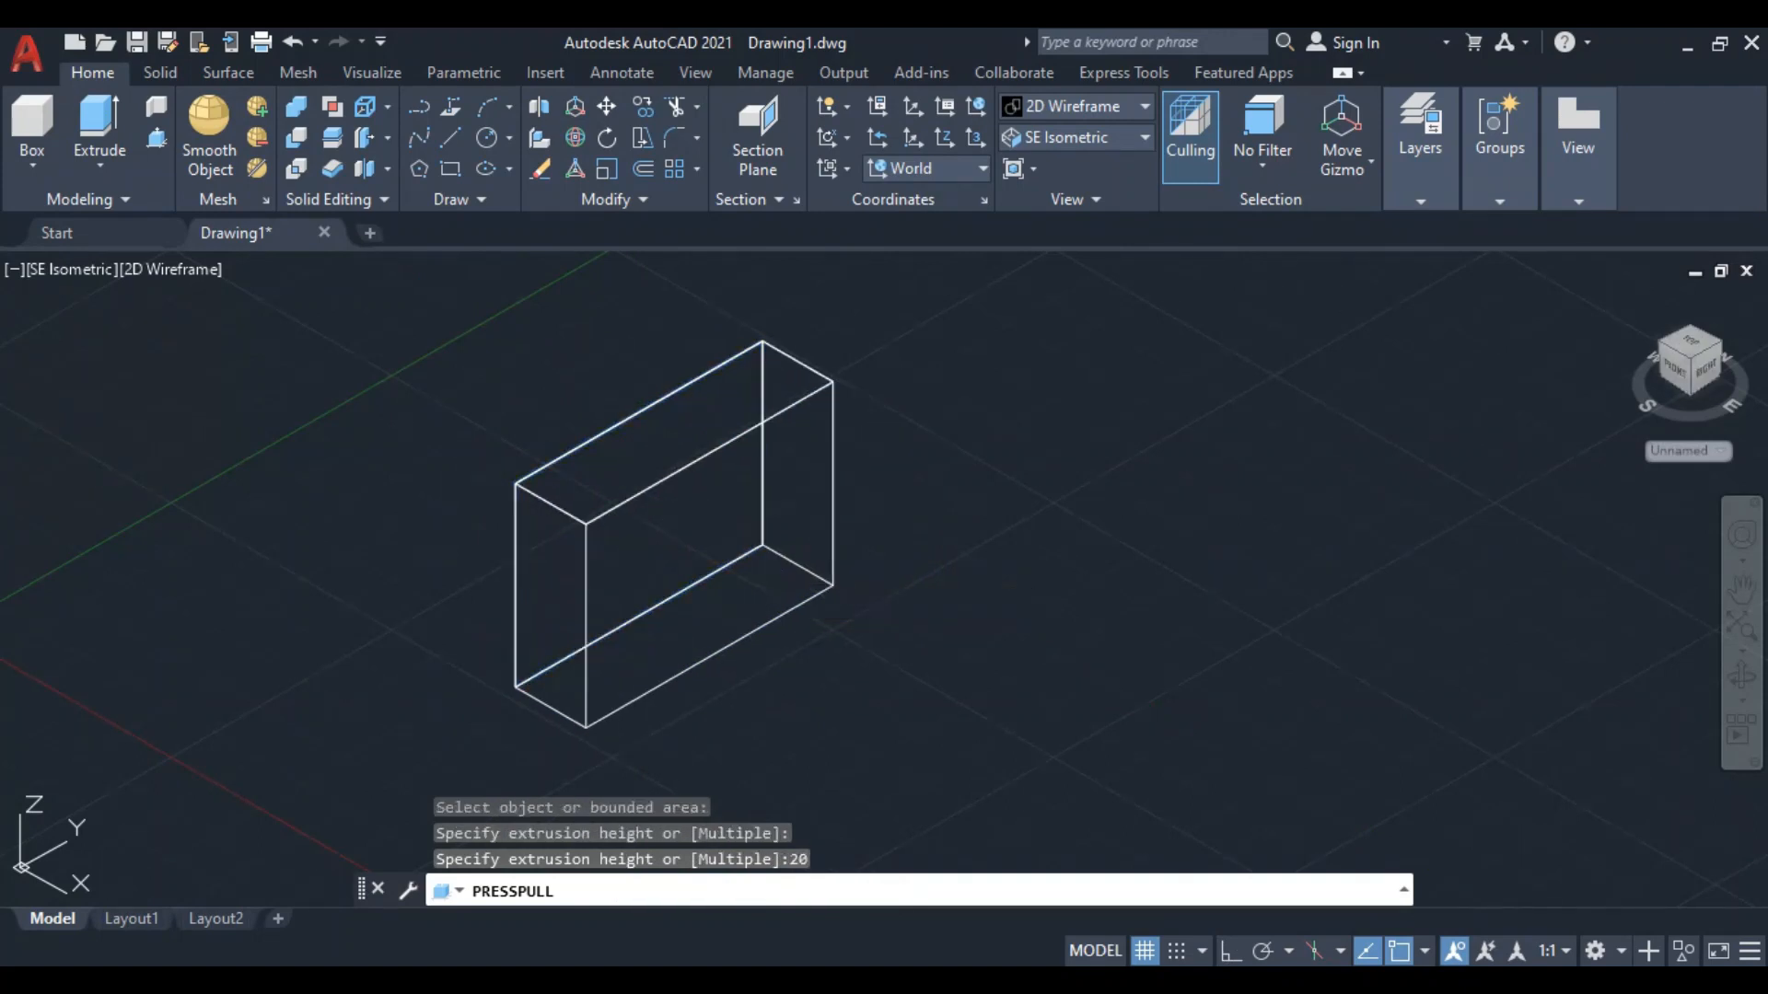
key(Return)
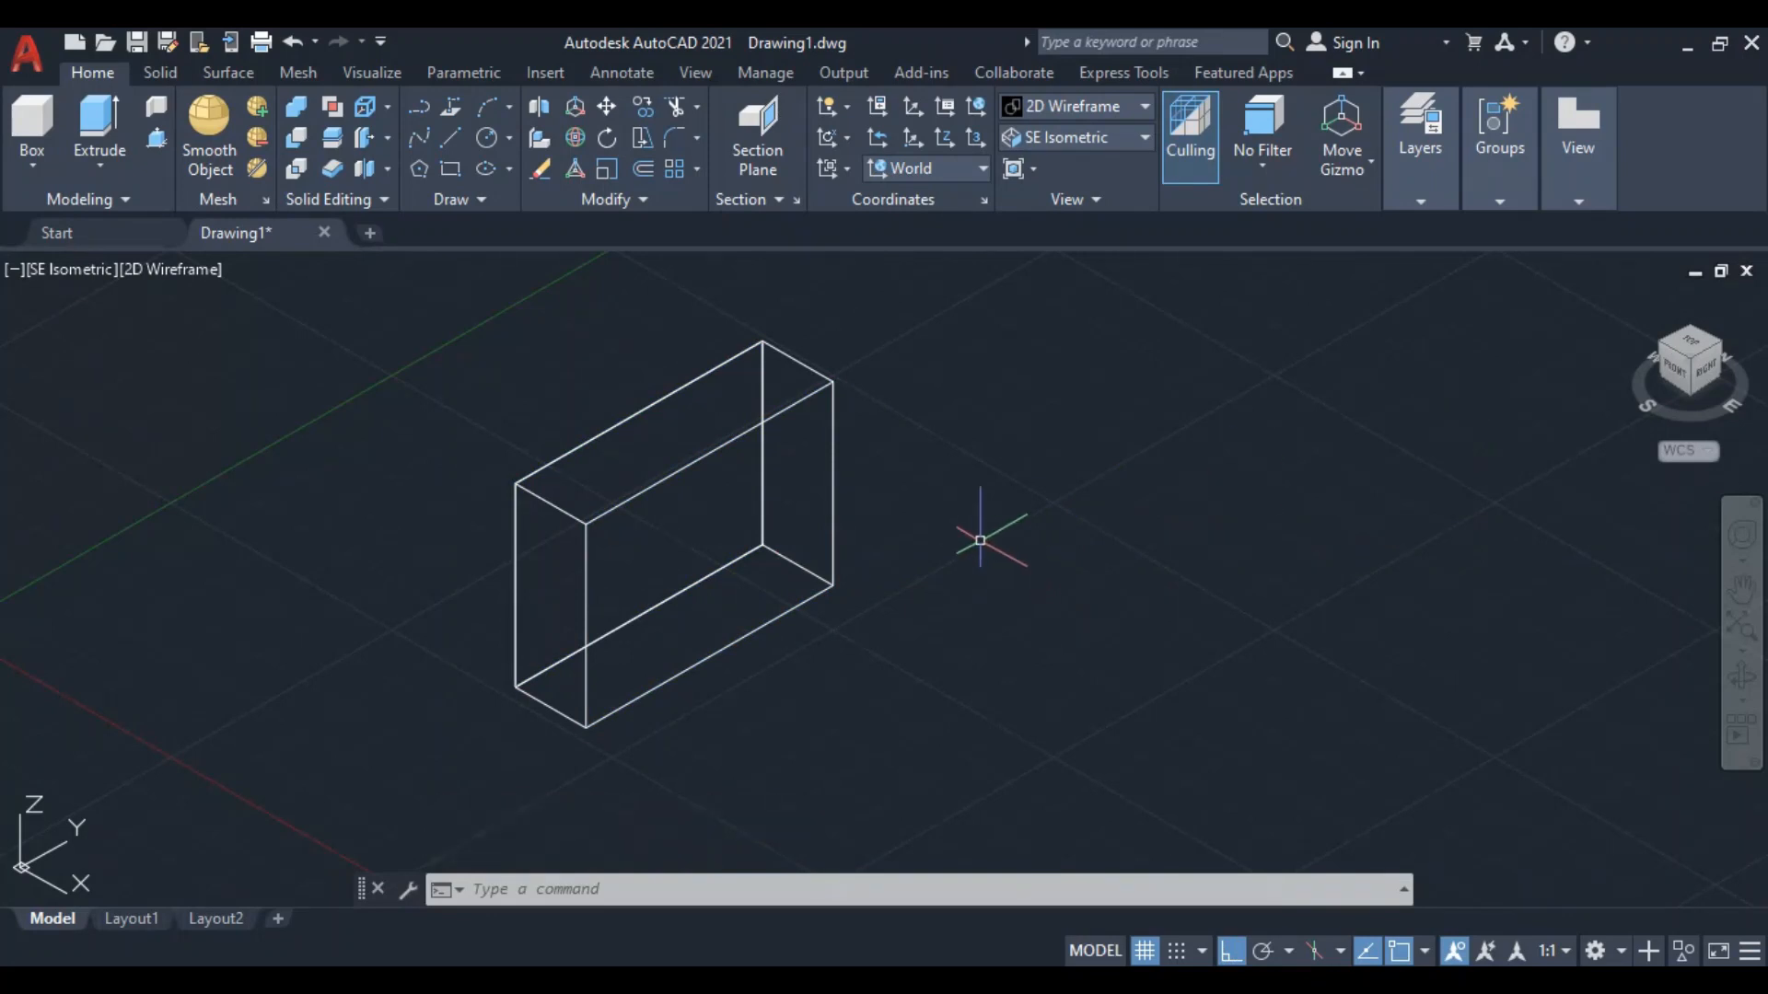
Display the plate in the Shaded with edges visual style and turn off the drawing grid
middle_drag(986, 544, 949, 576)
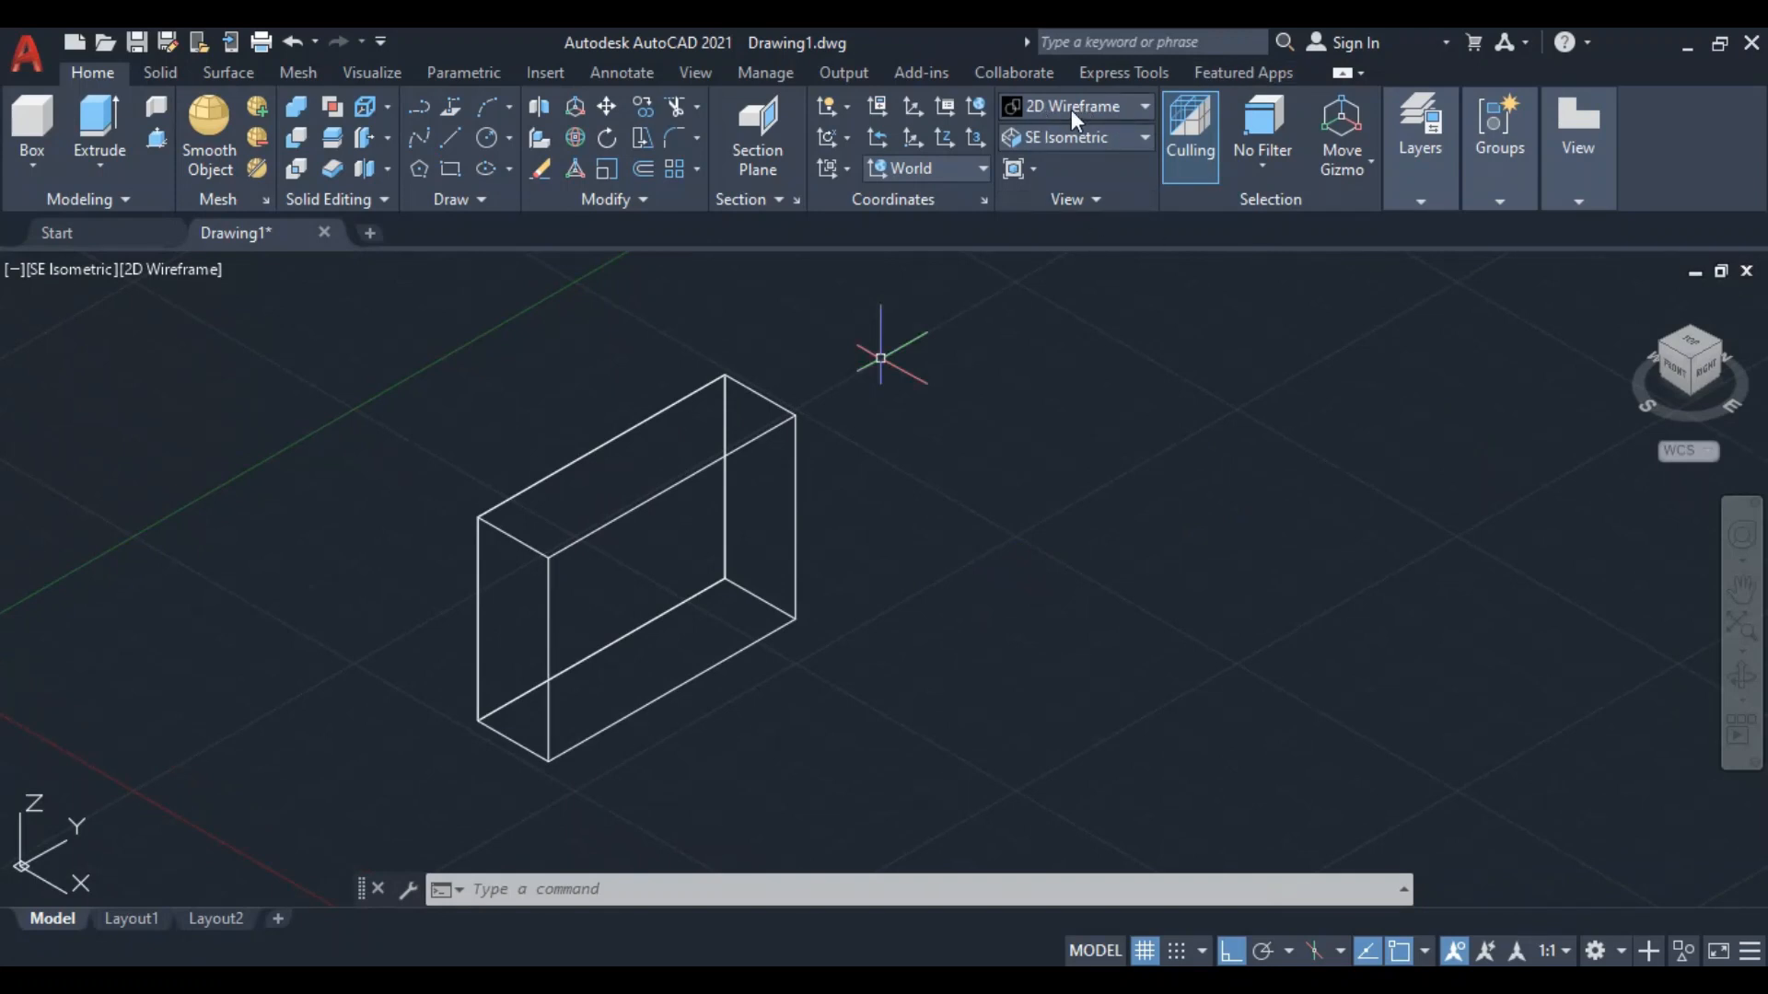
click(1145, 108)
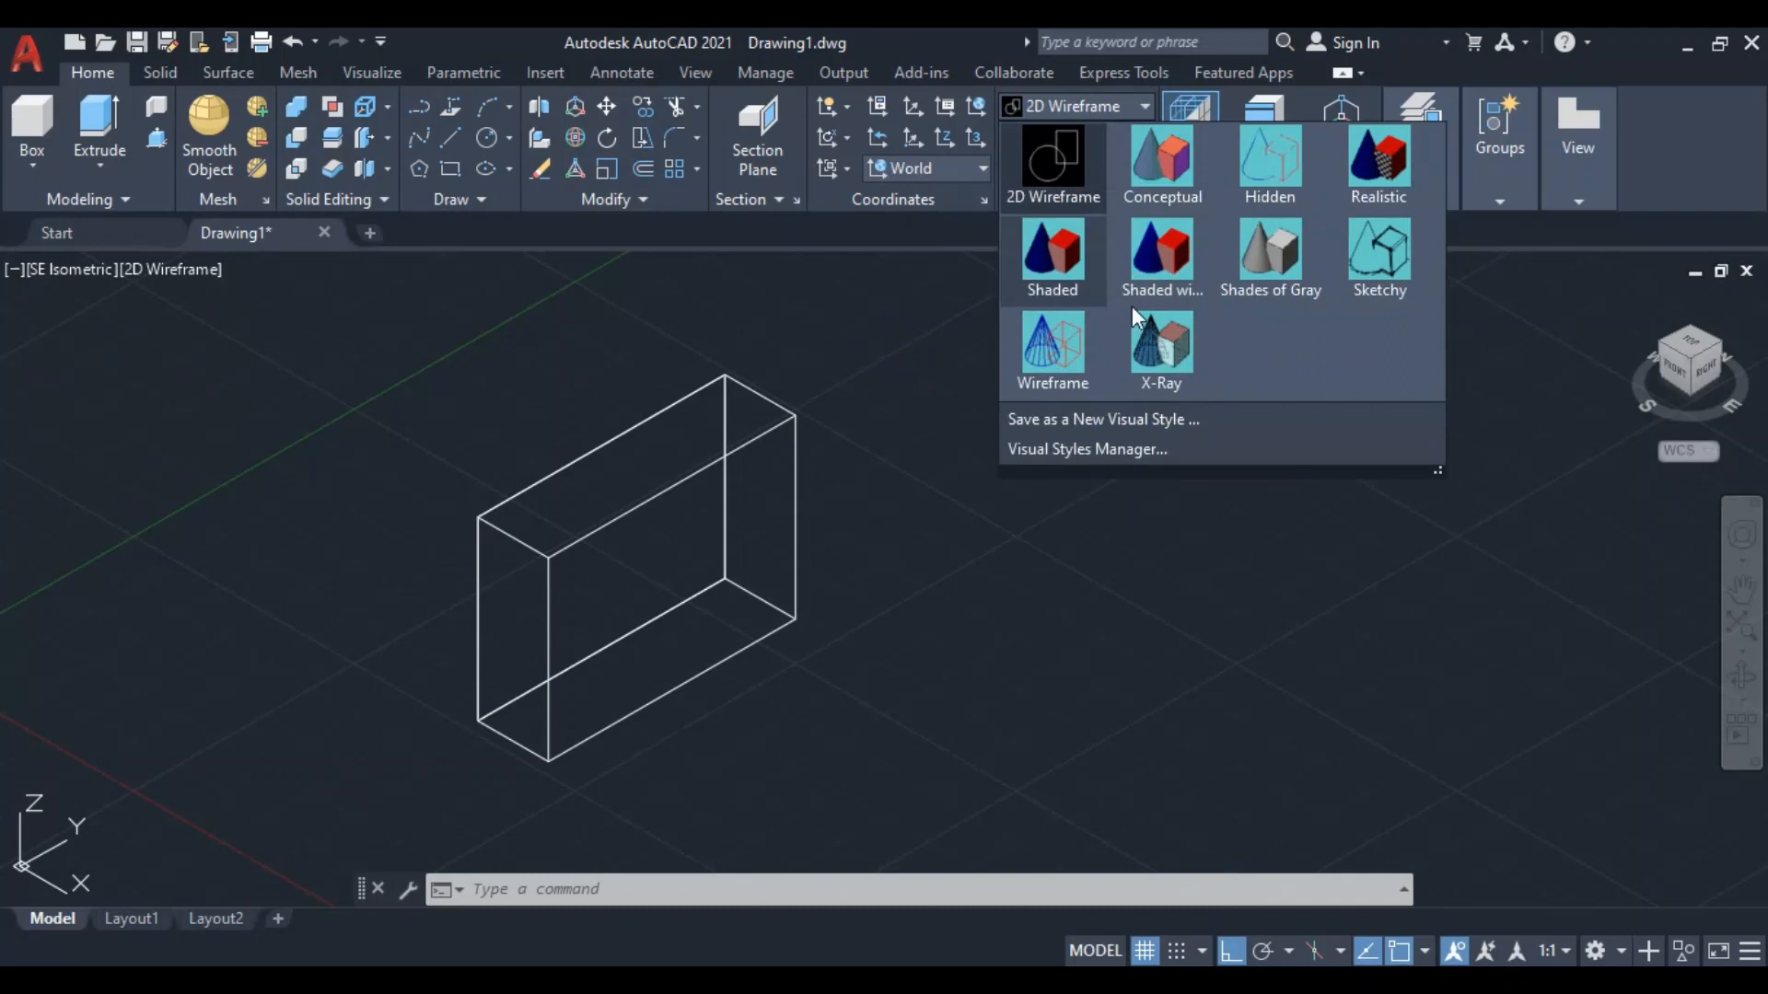
click(1175, 276)
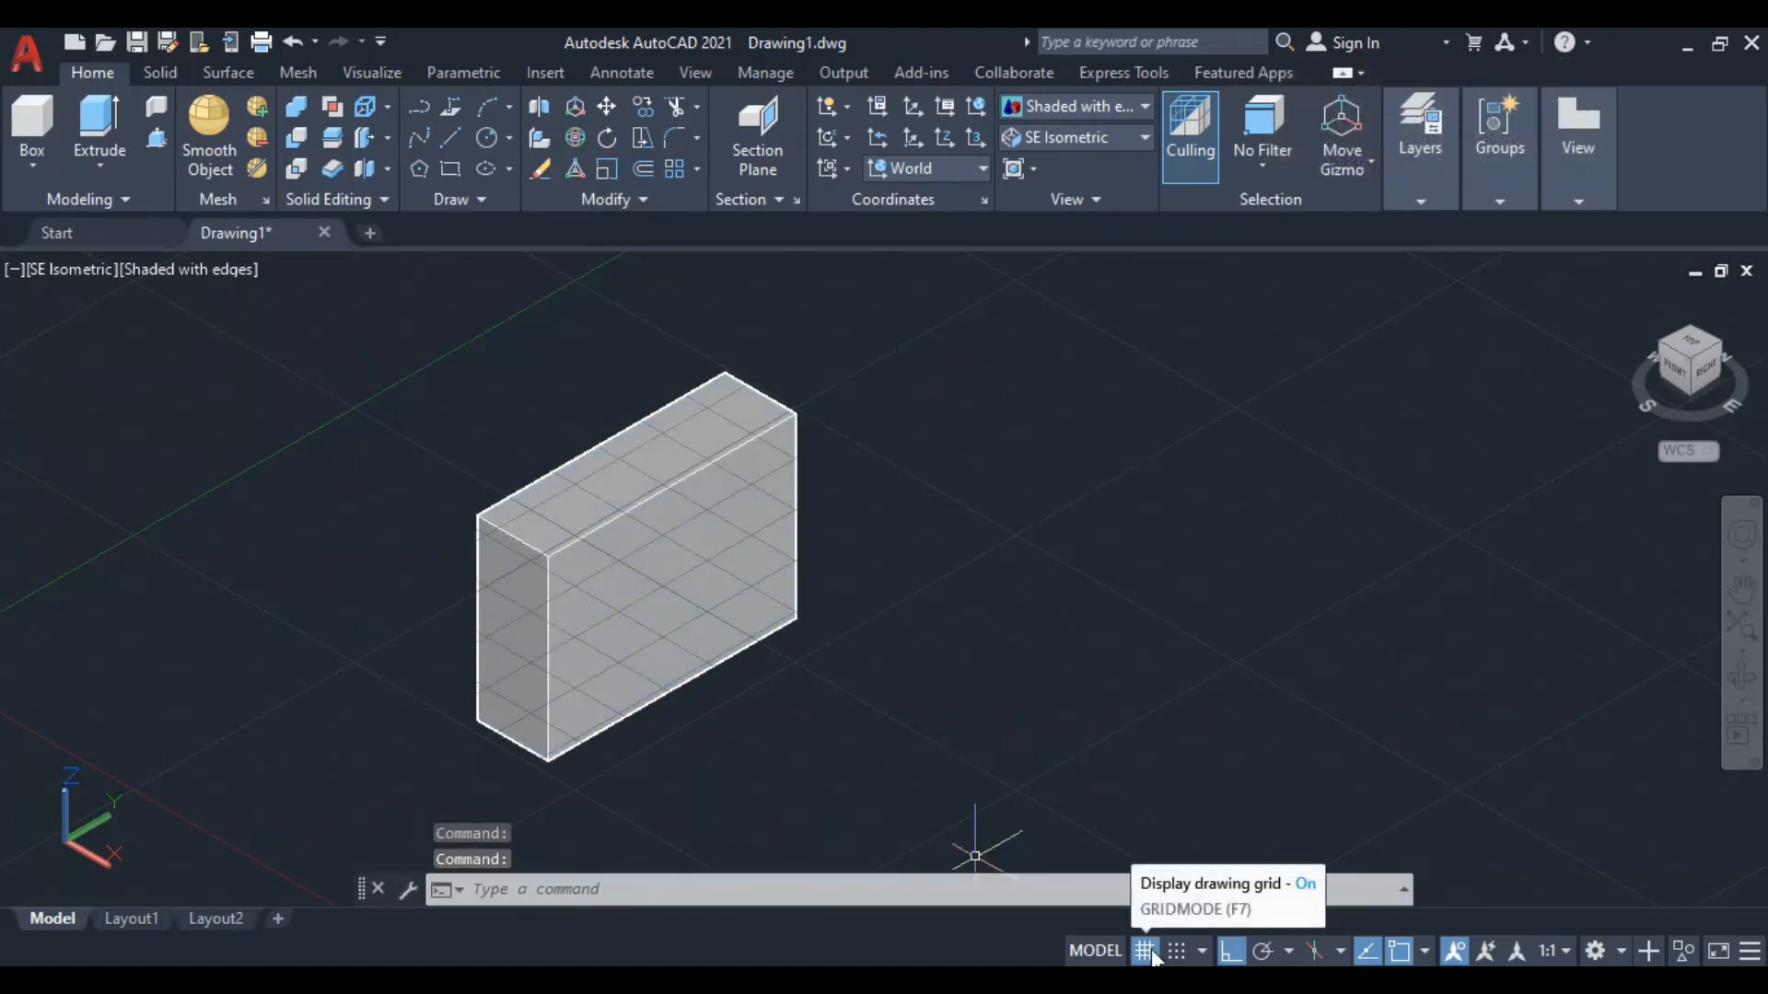
click(1150, 953)
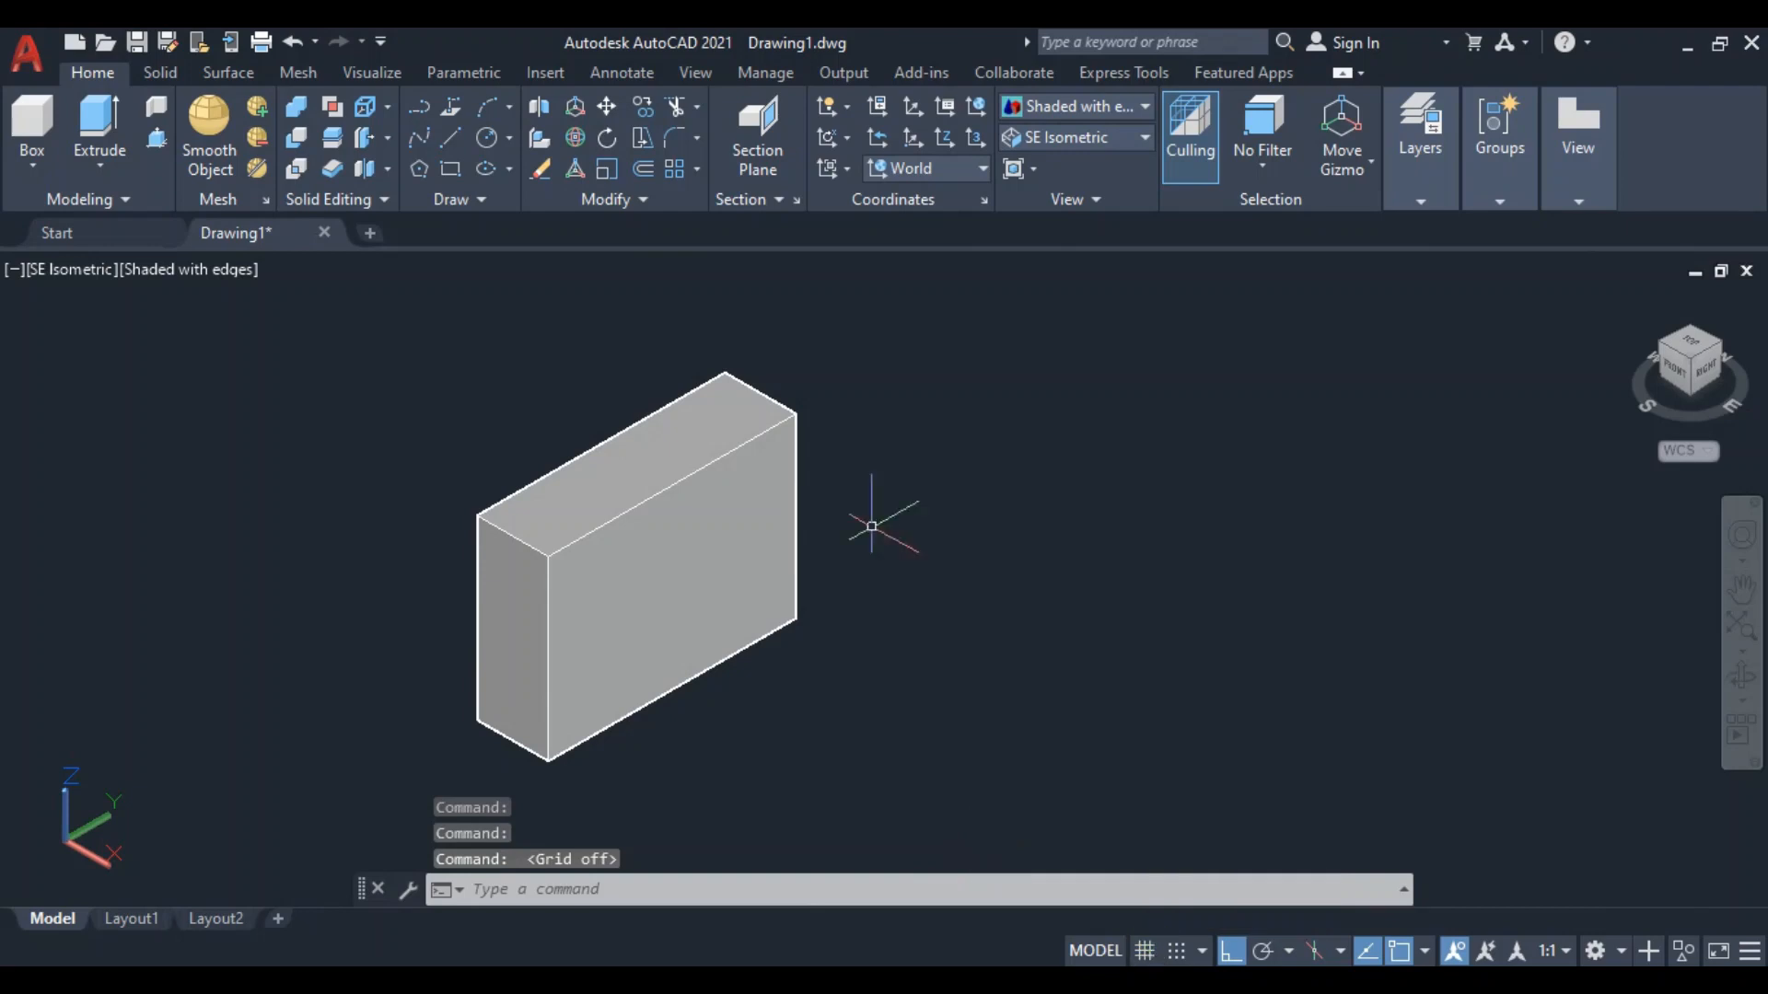
middle_drag(950, 551, 875, 509)
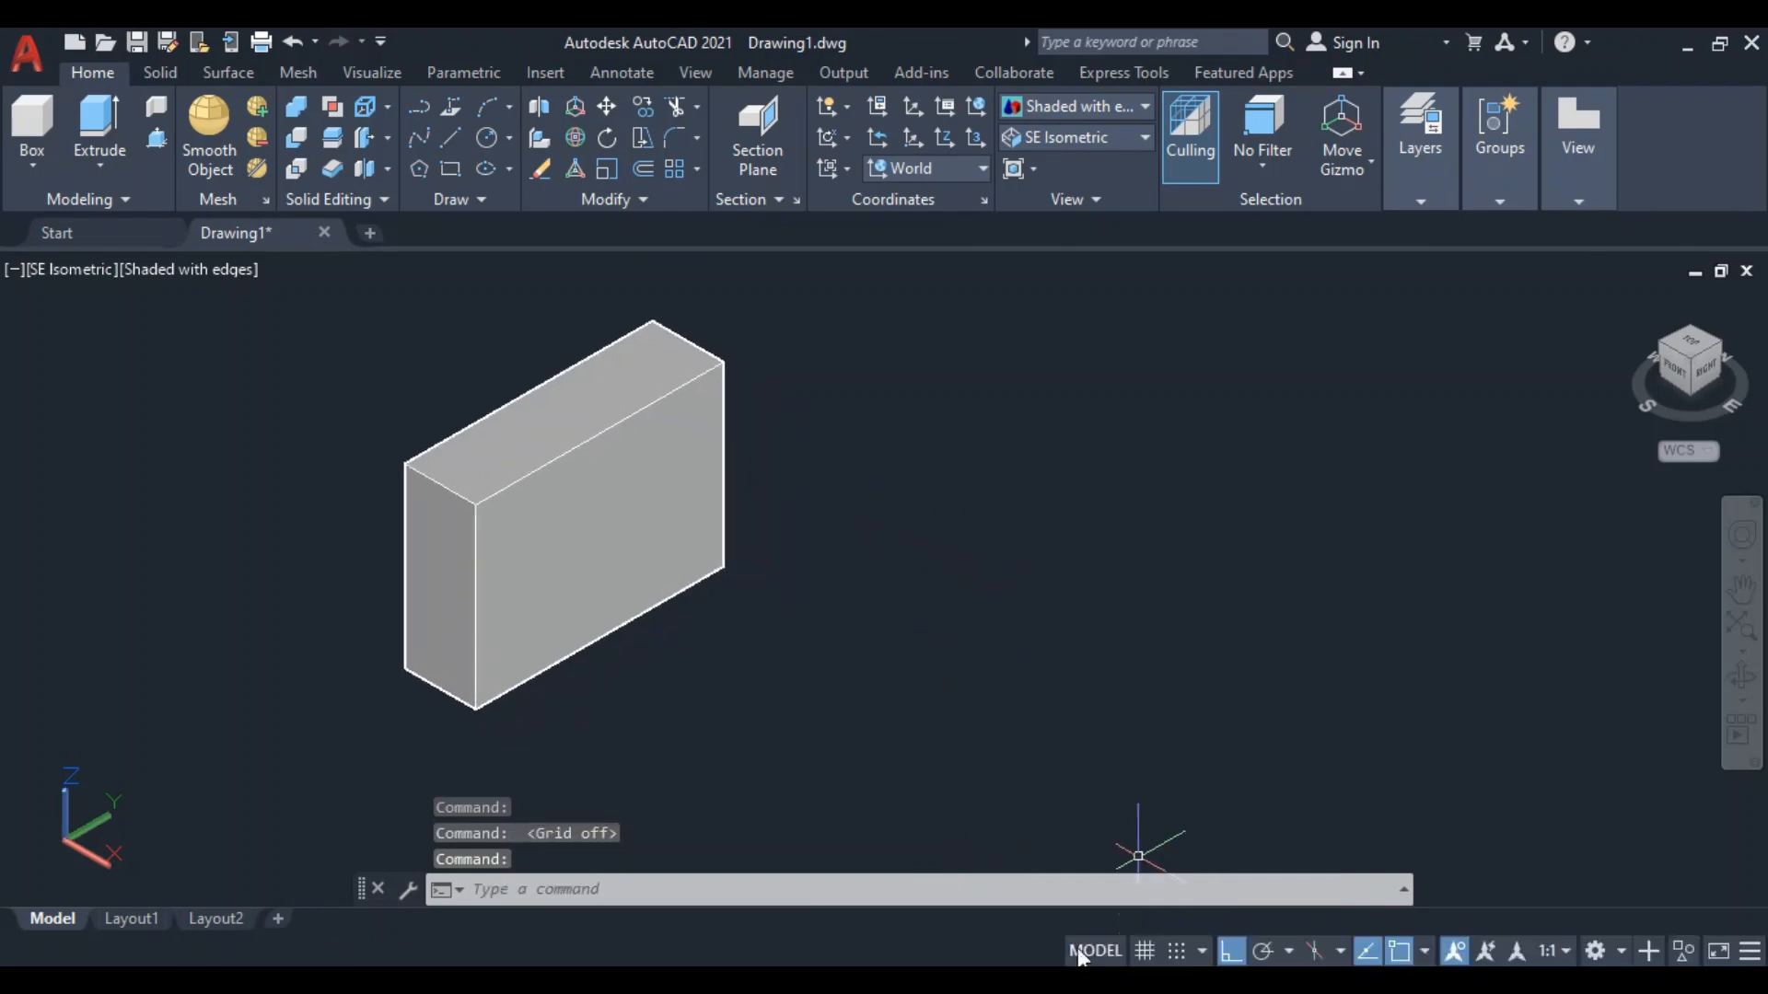
Check the reference image and use Copy Edges to copy the front face's near vertical edge 25 units inward along Y
key(alt+Tab)
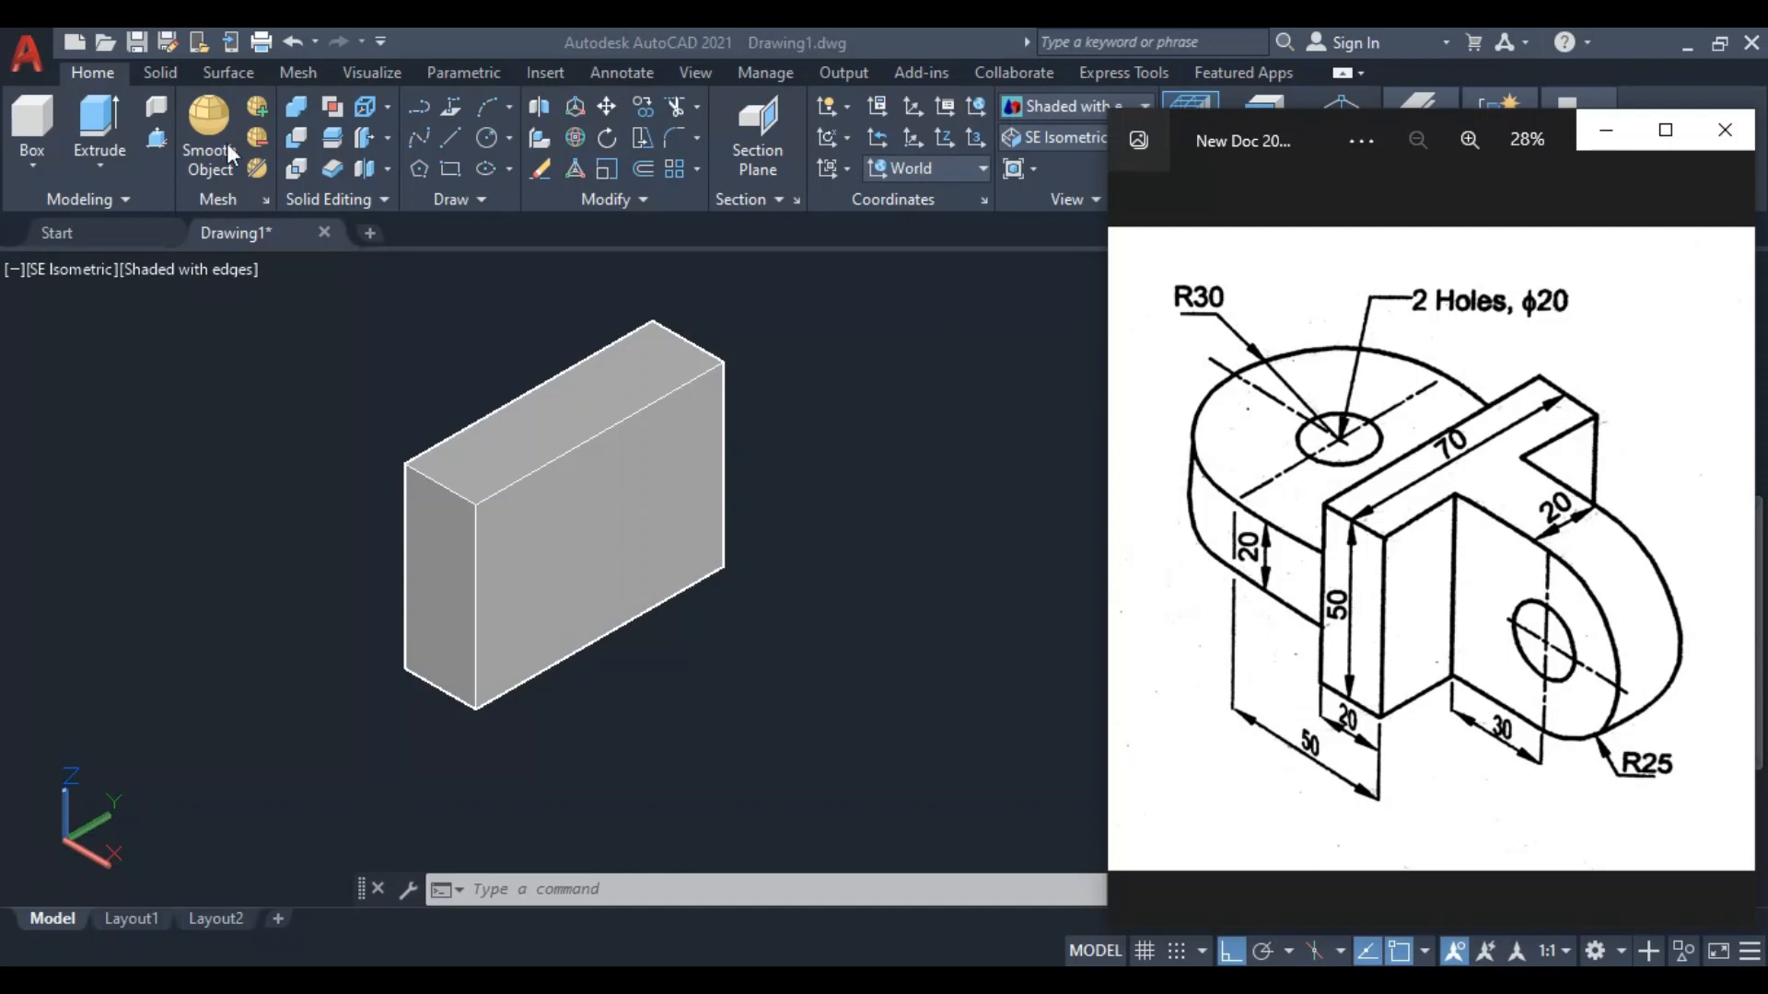
click(386, 109)
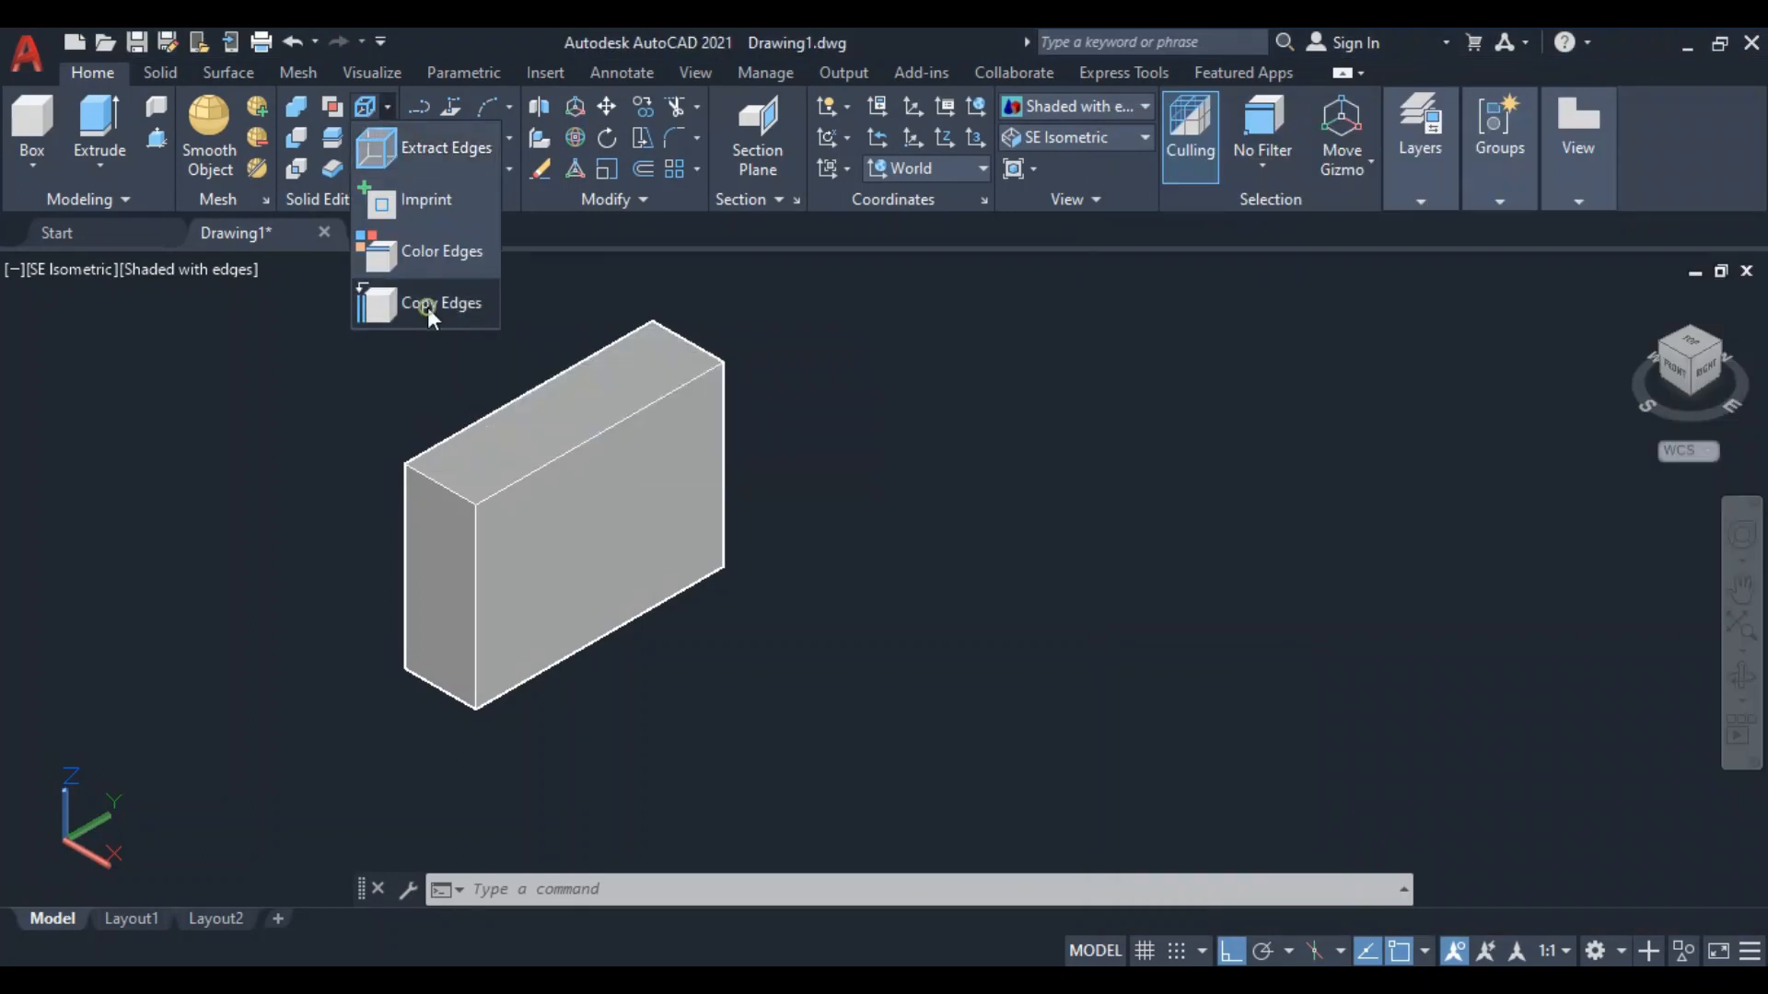
click(427, 304)
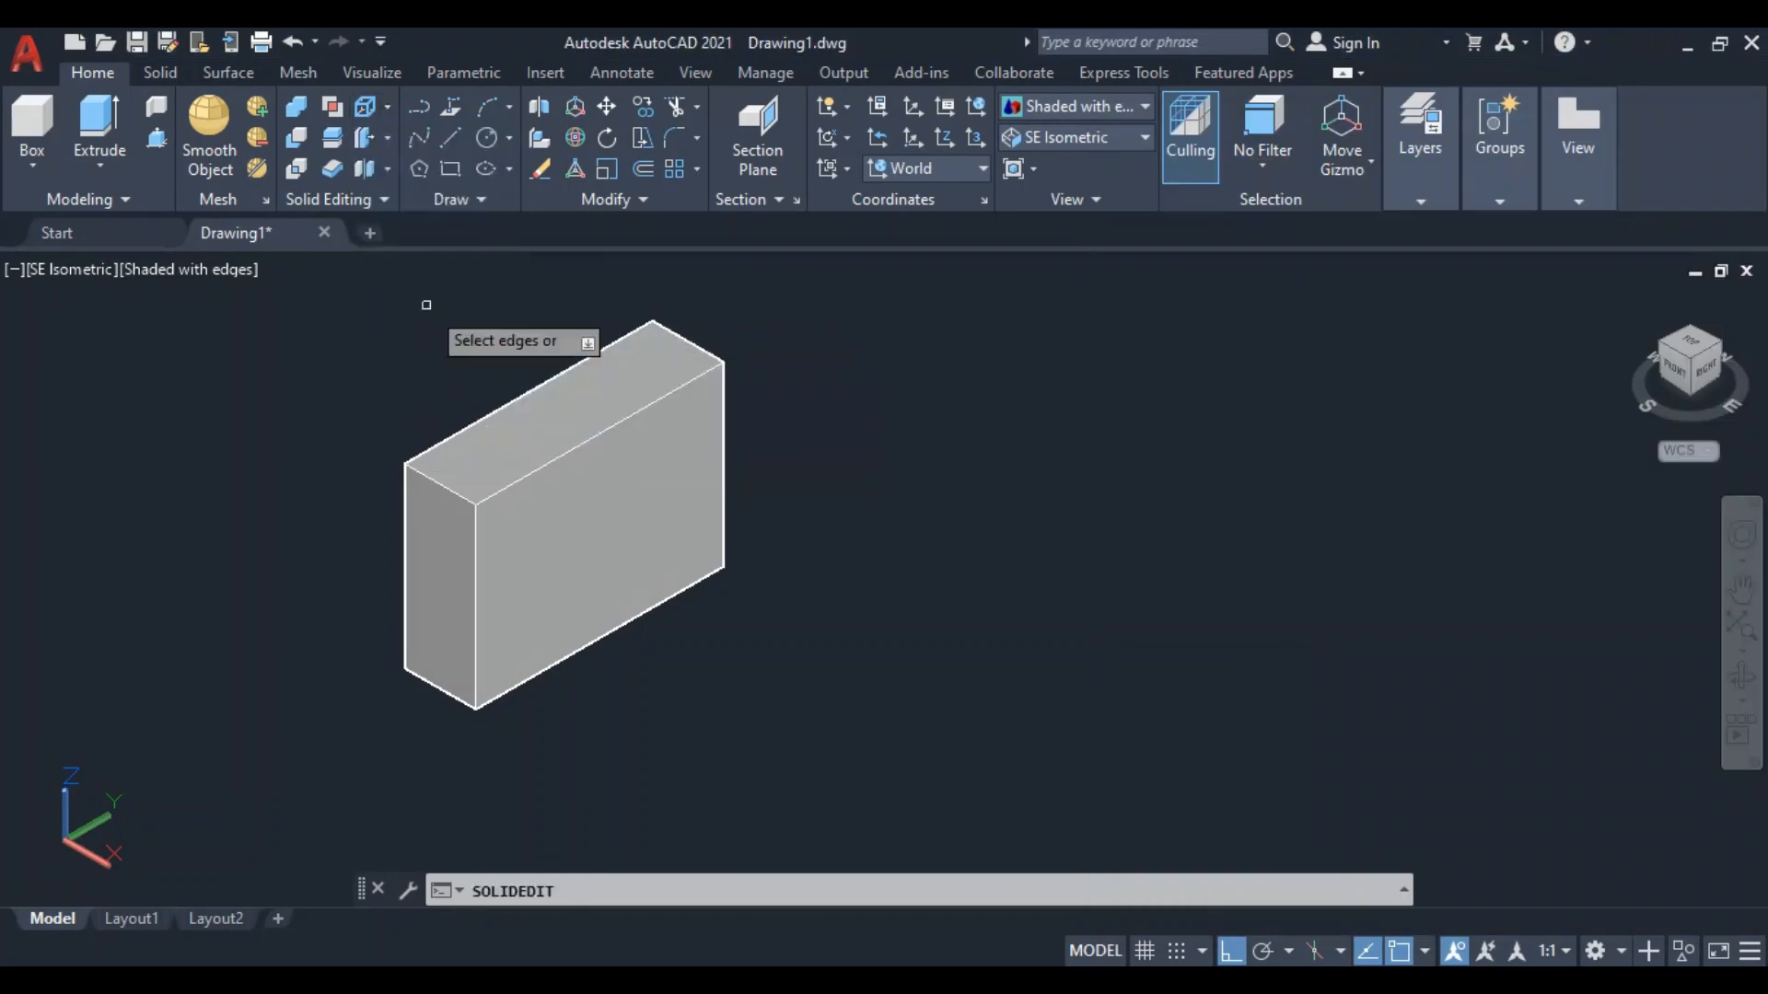
click(477, 583)
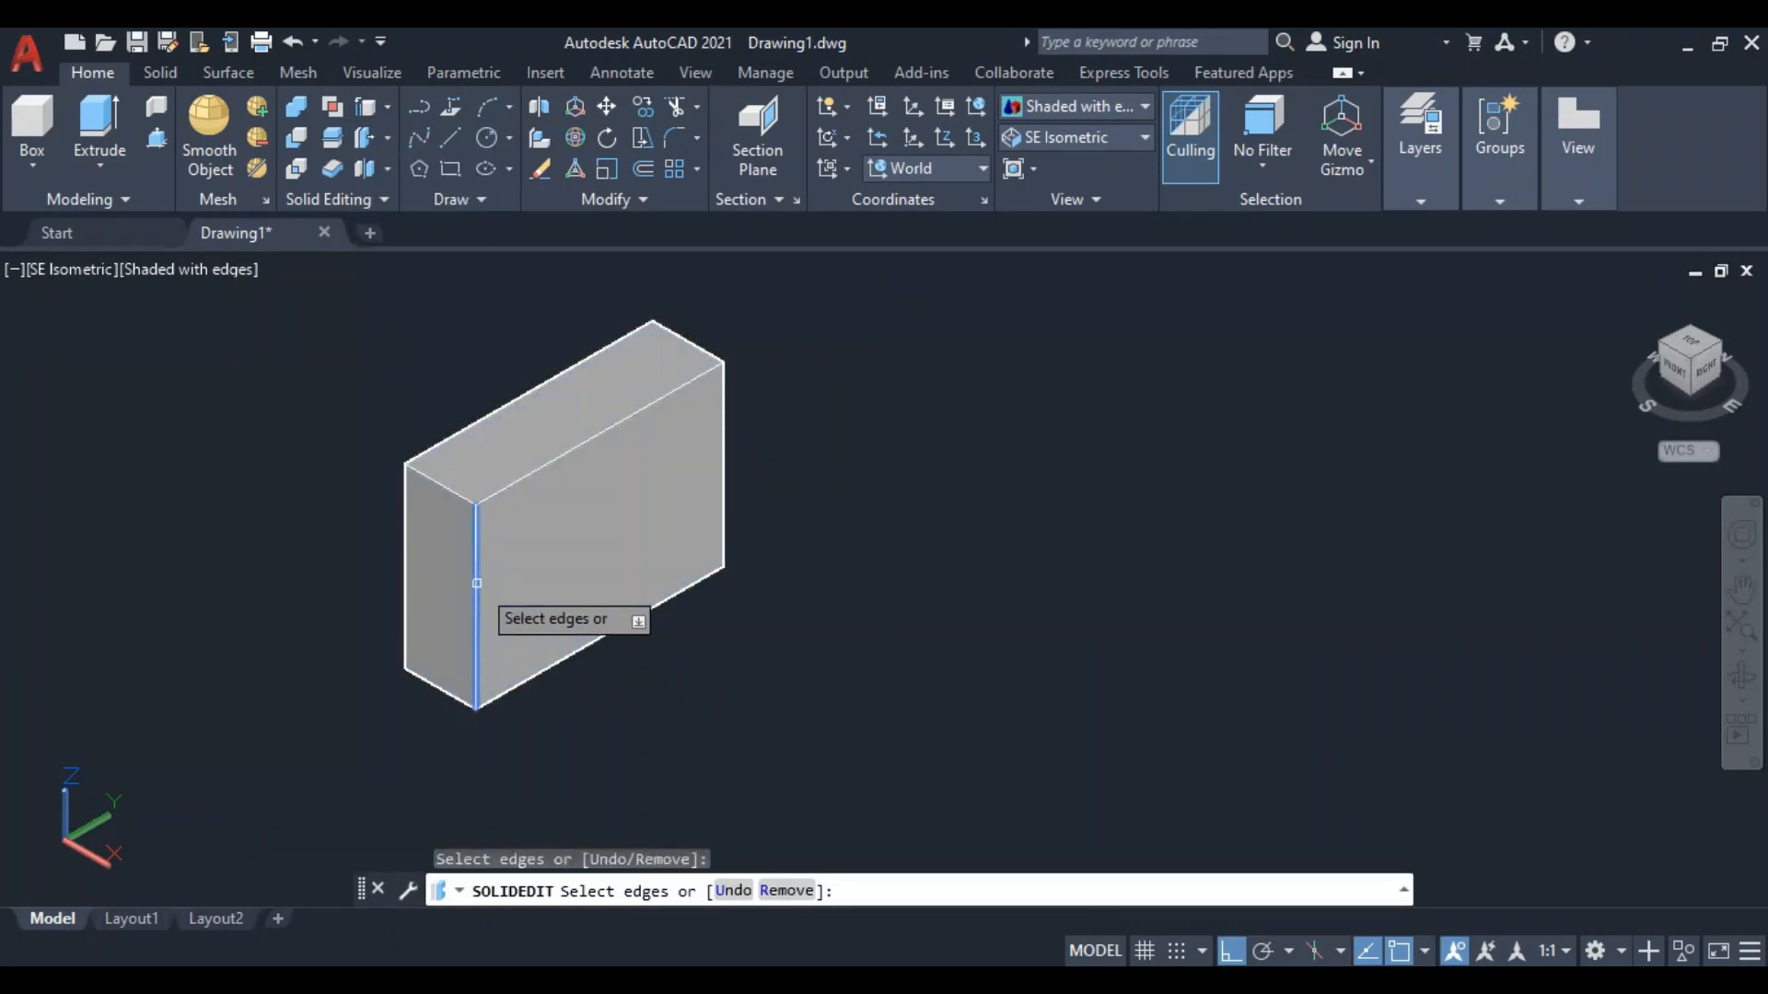
key(Return)
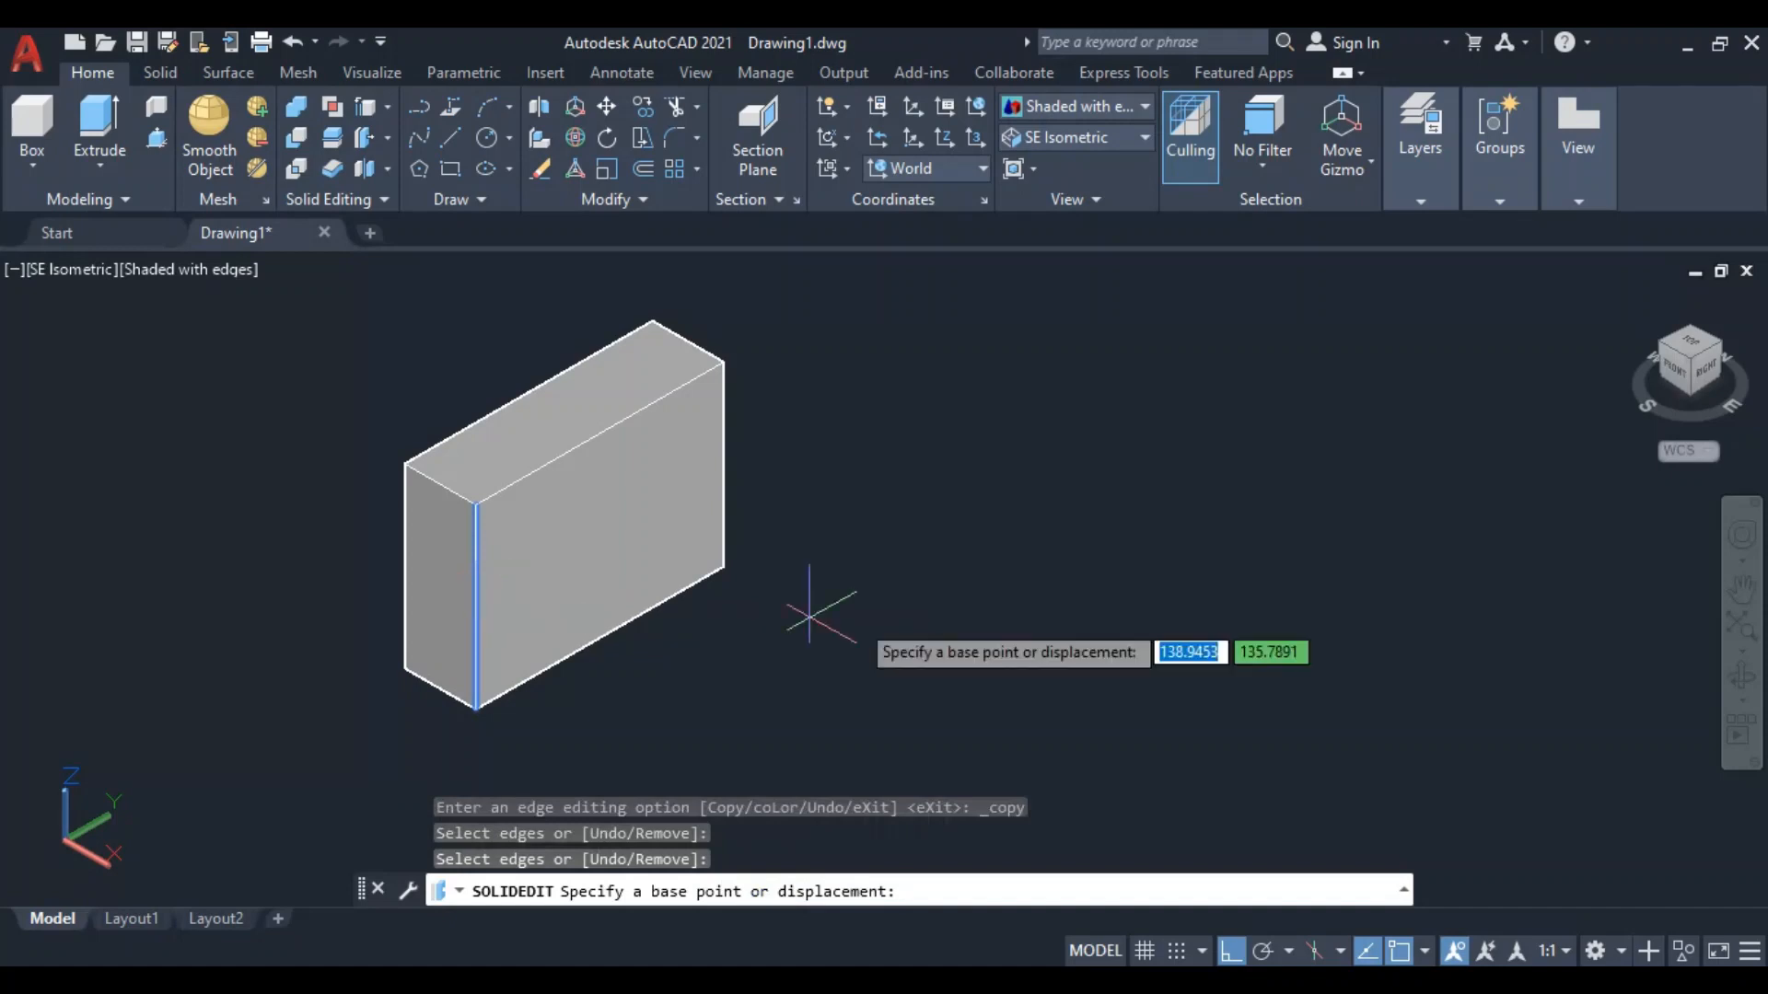
click(672, 676)
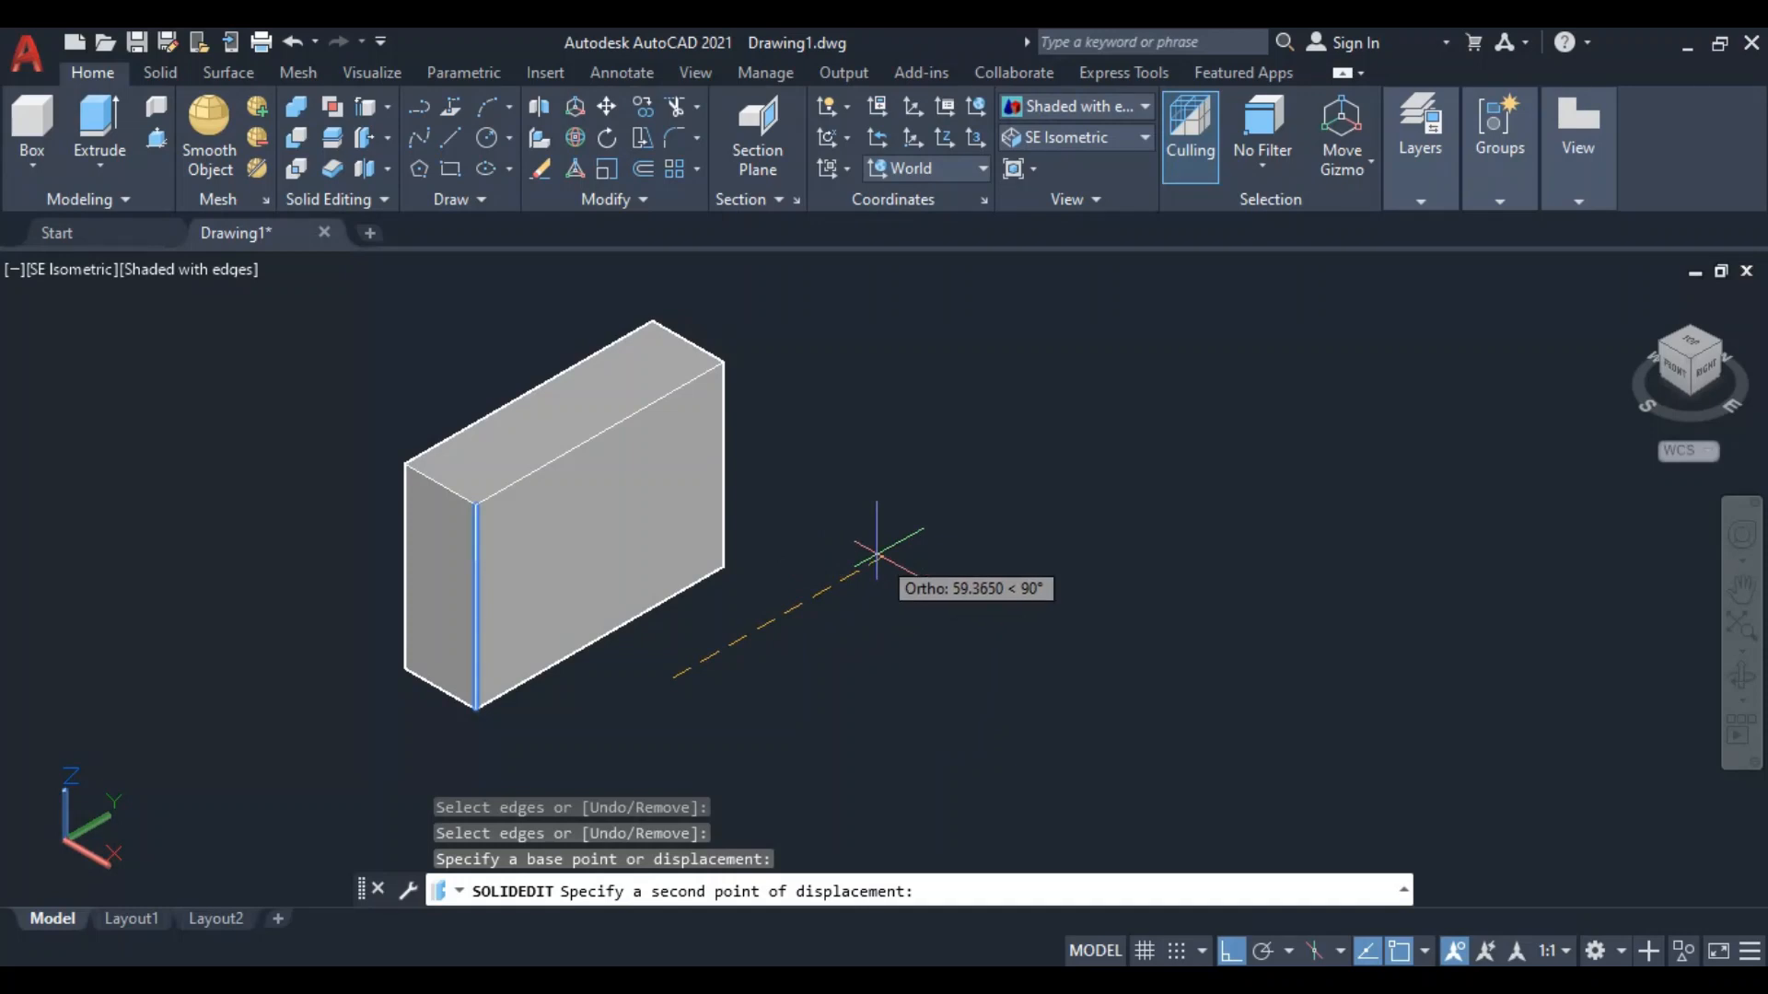
text(25)
key(Return)
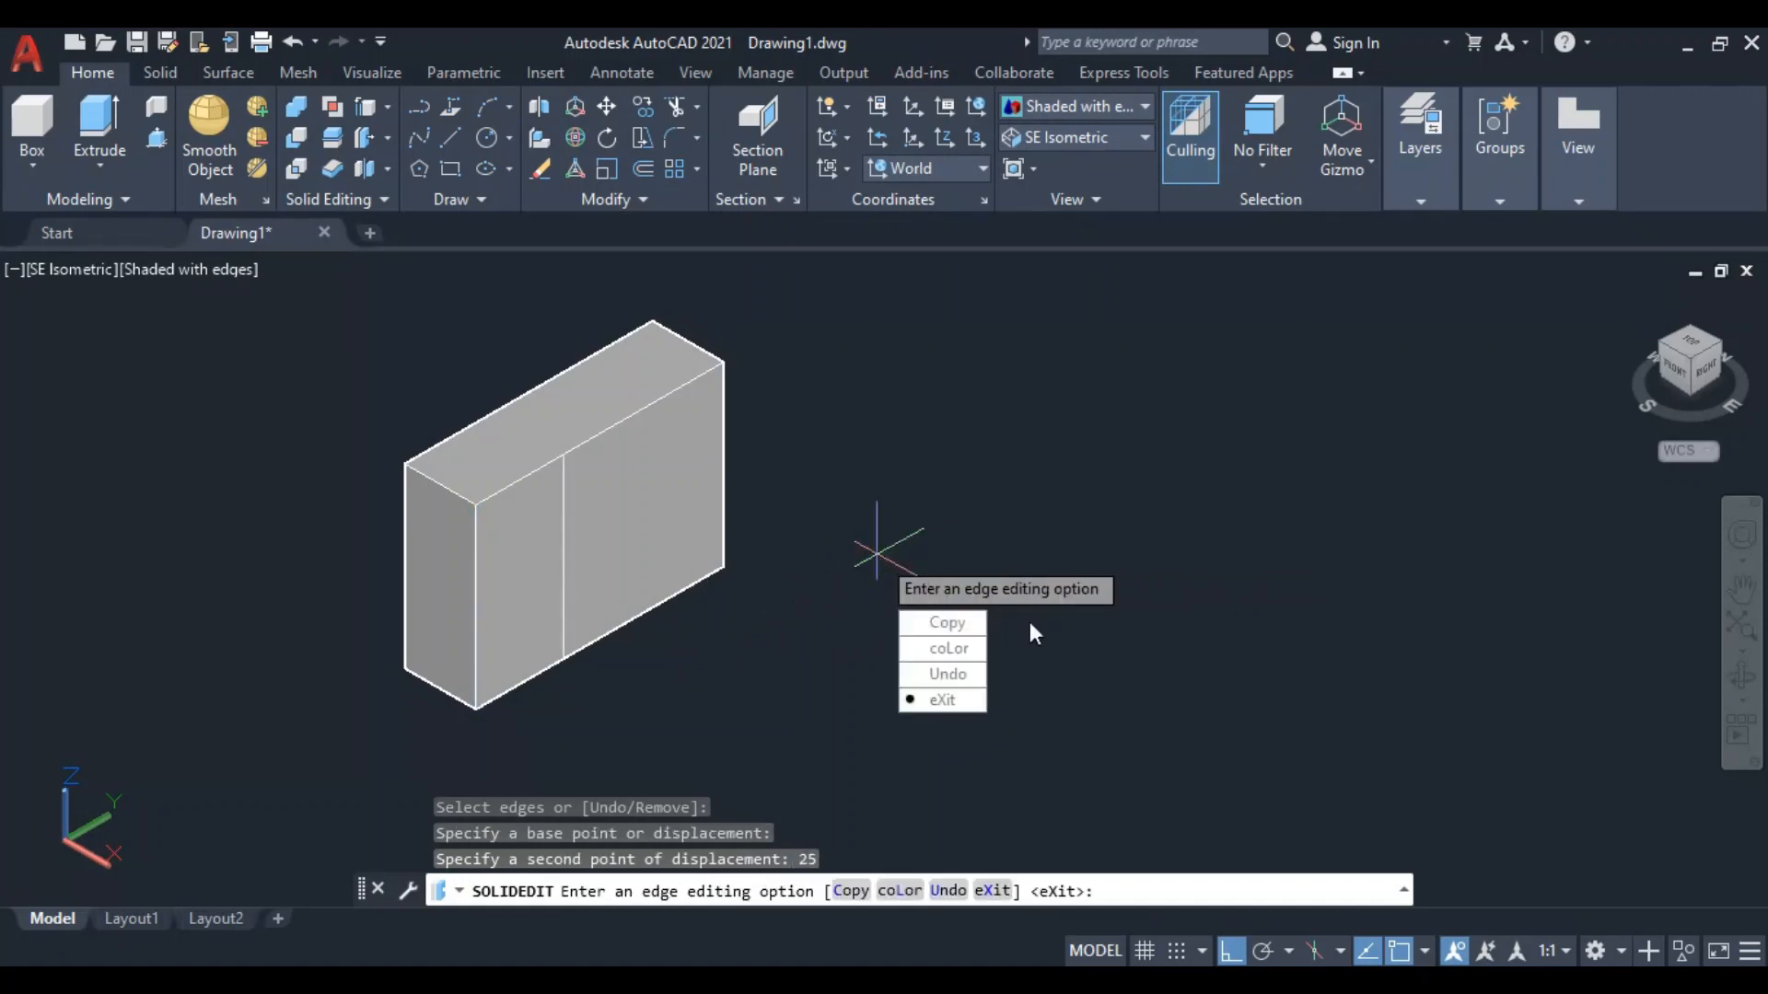
Copy the front face's far vertical edge 25 units inward along Y to complete the rib's boundary
click(948, 622)
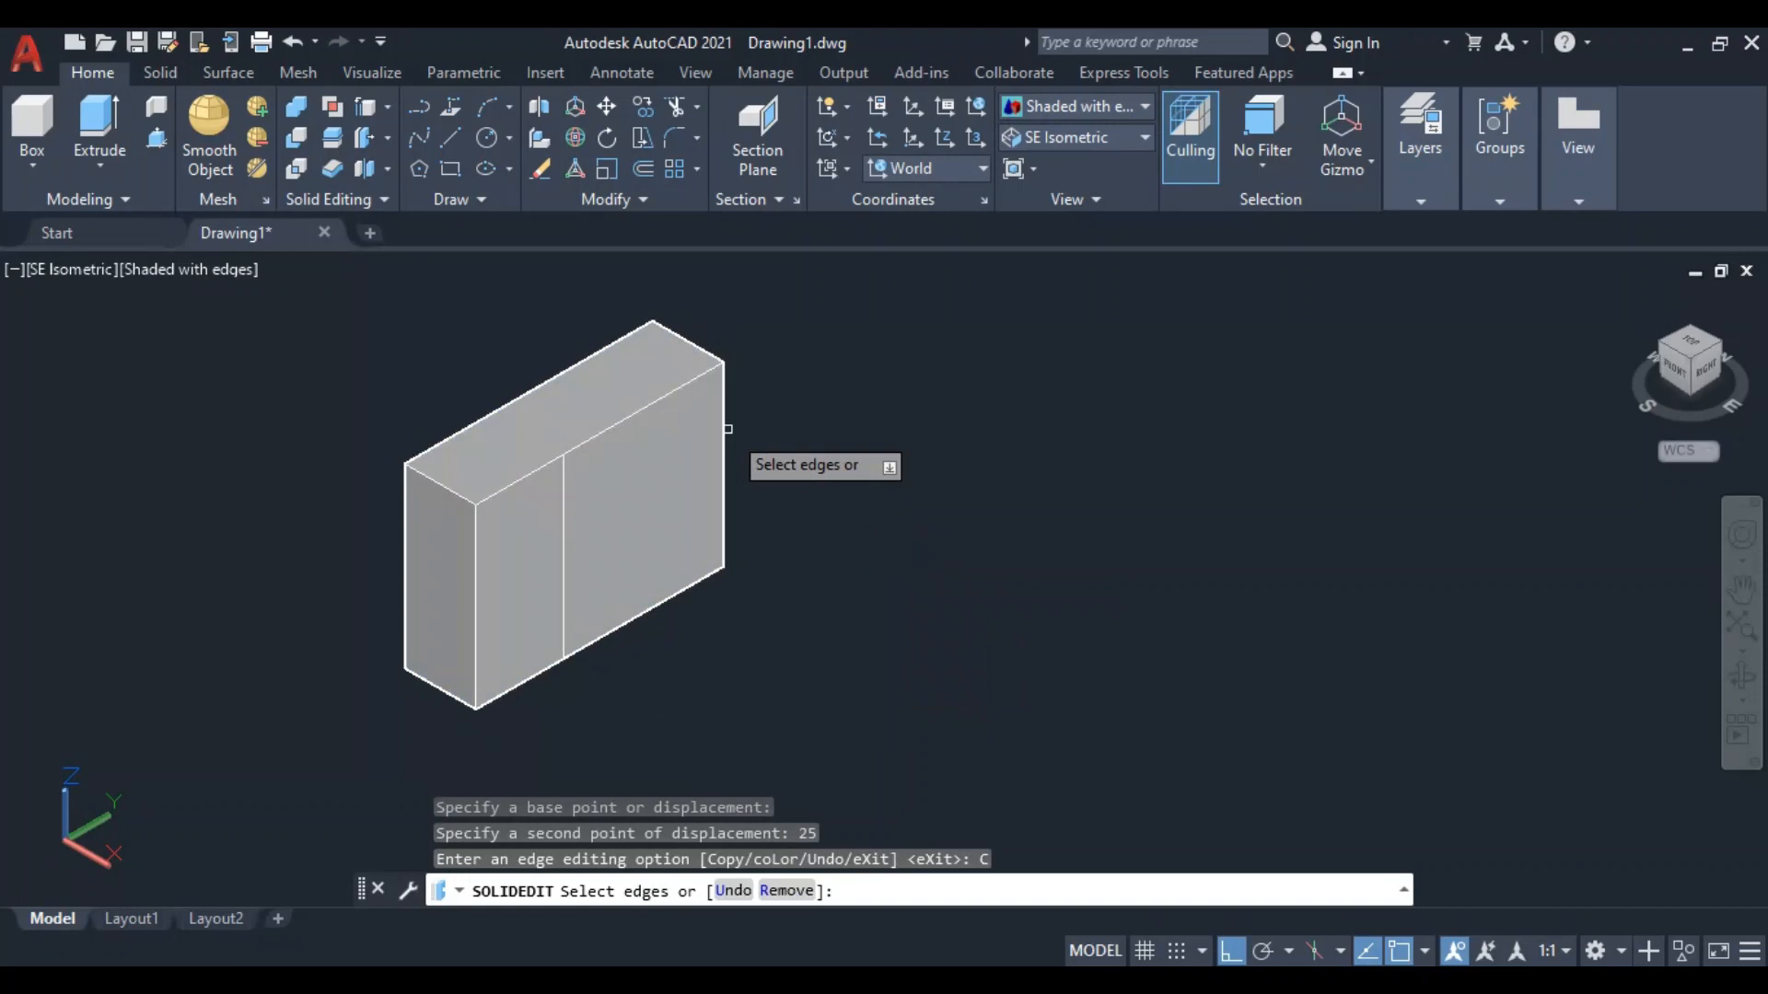
click(723, 446)
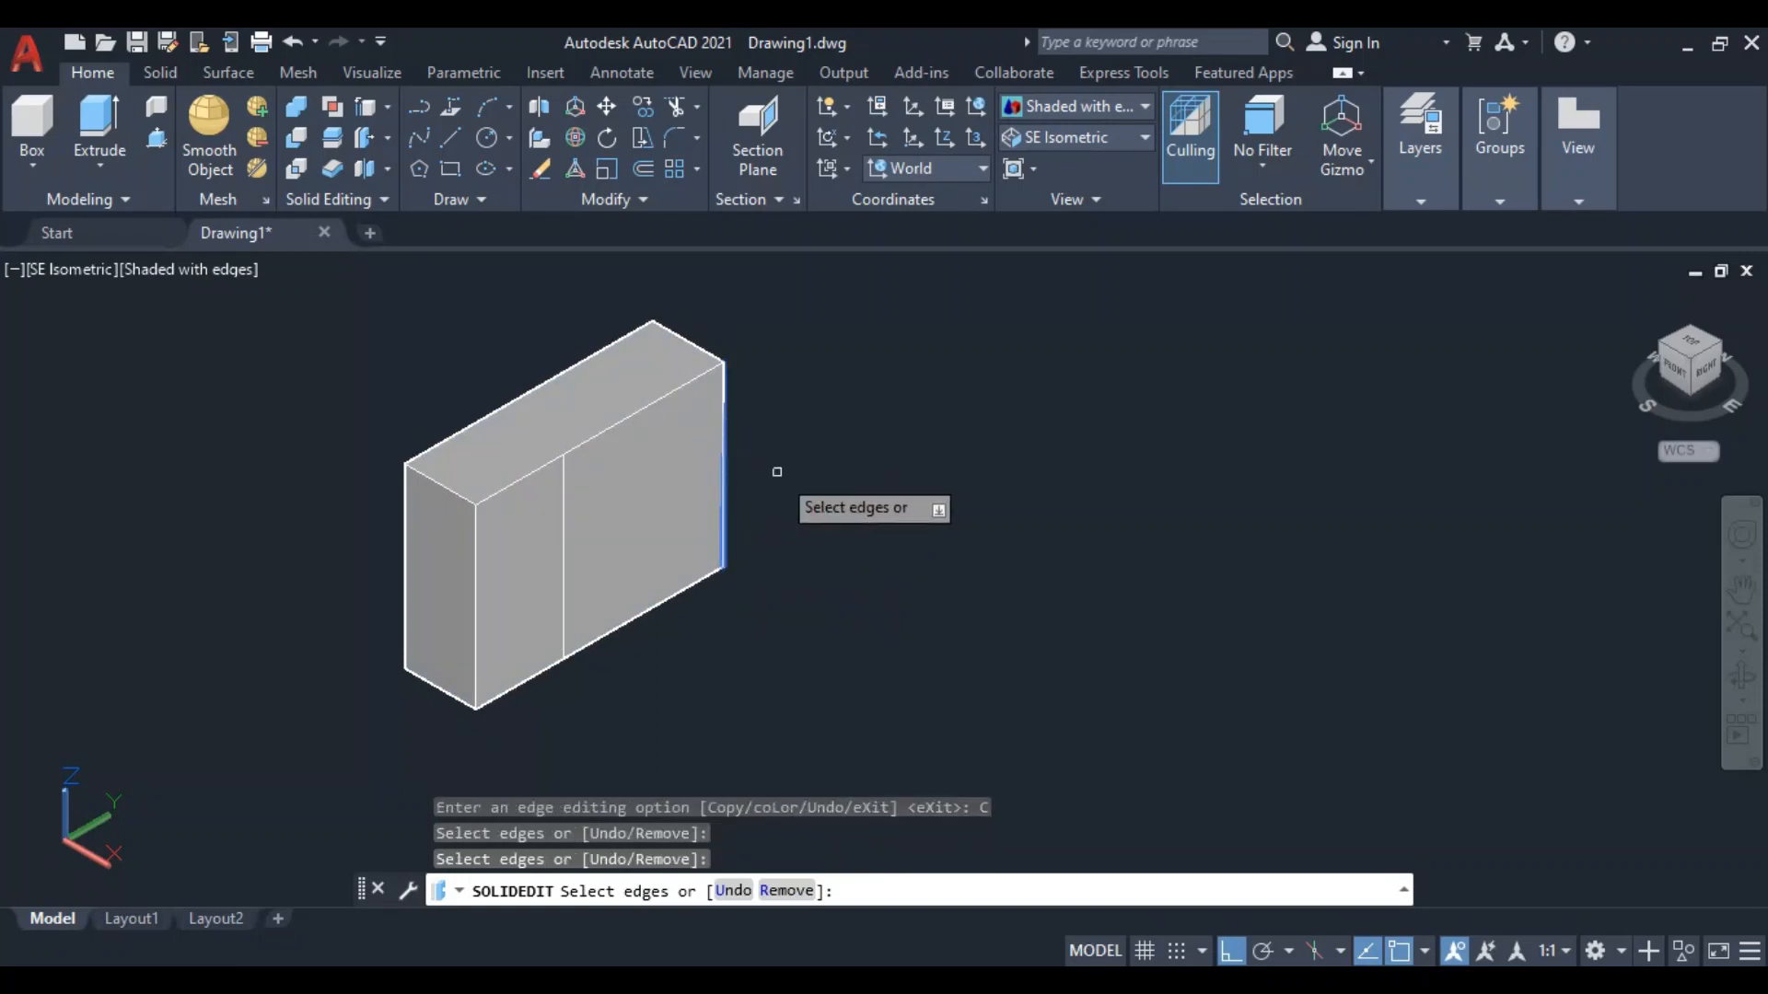
key(Return)
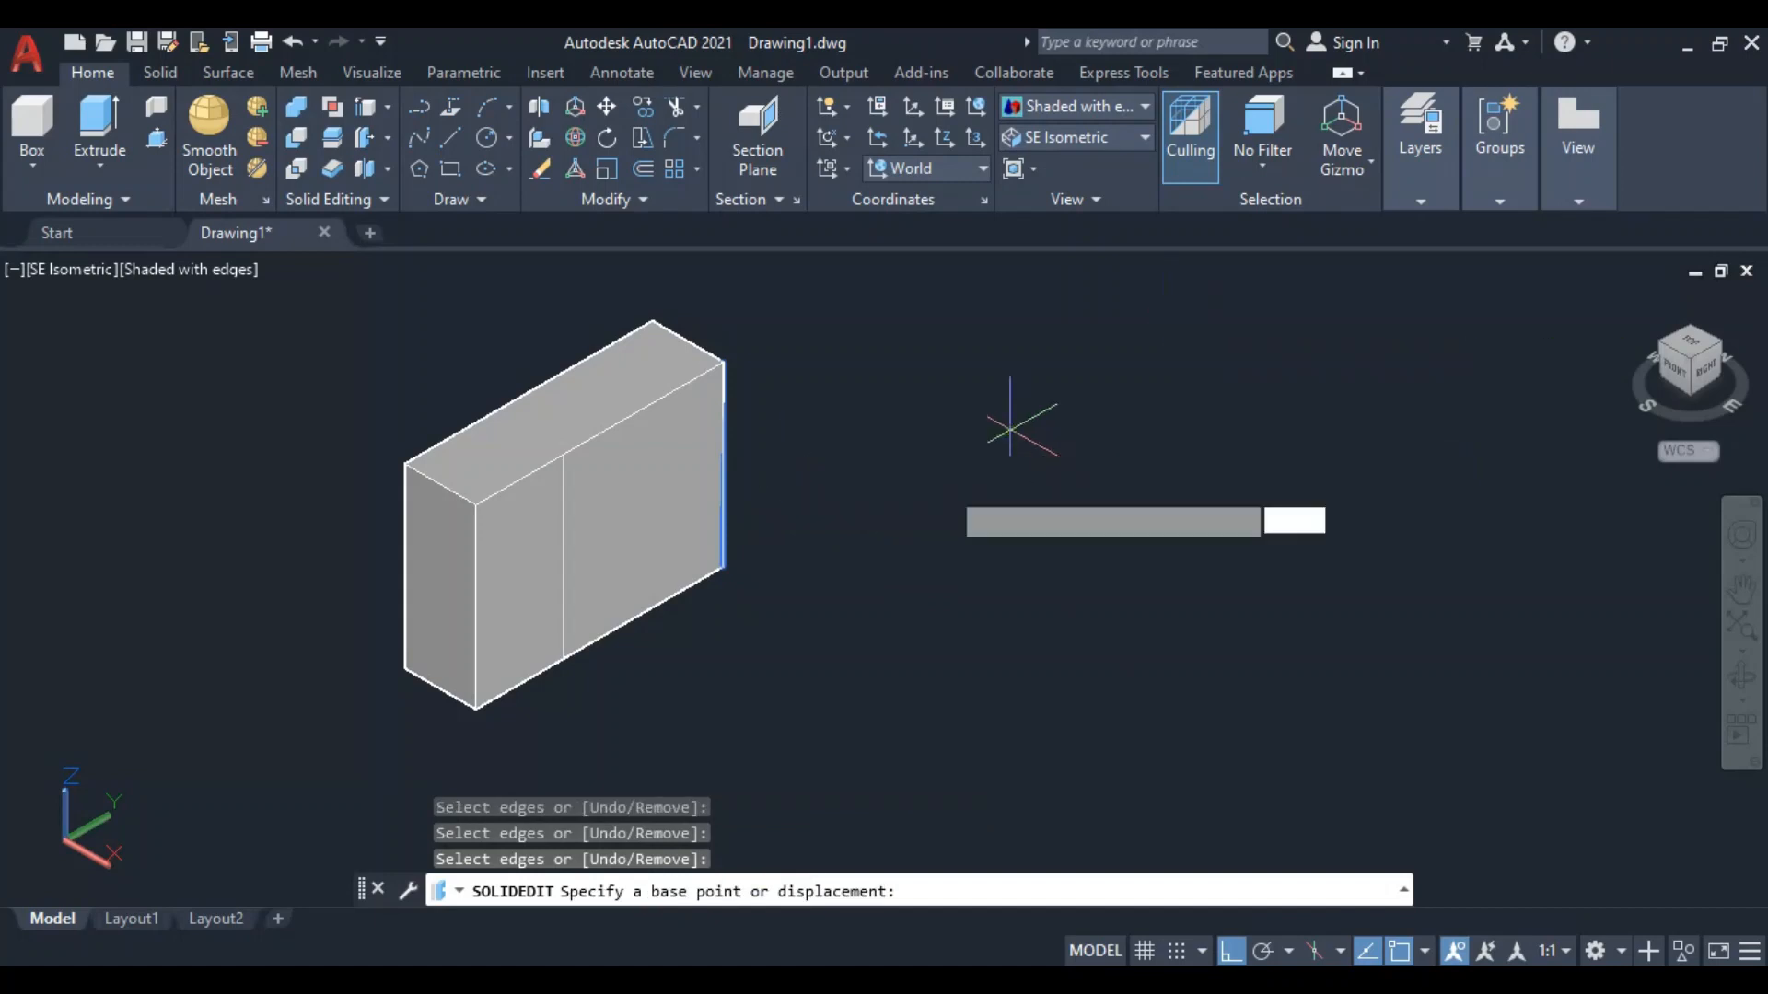
click(1010, 429)
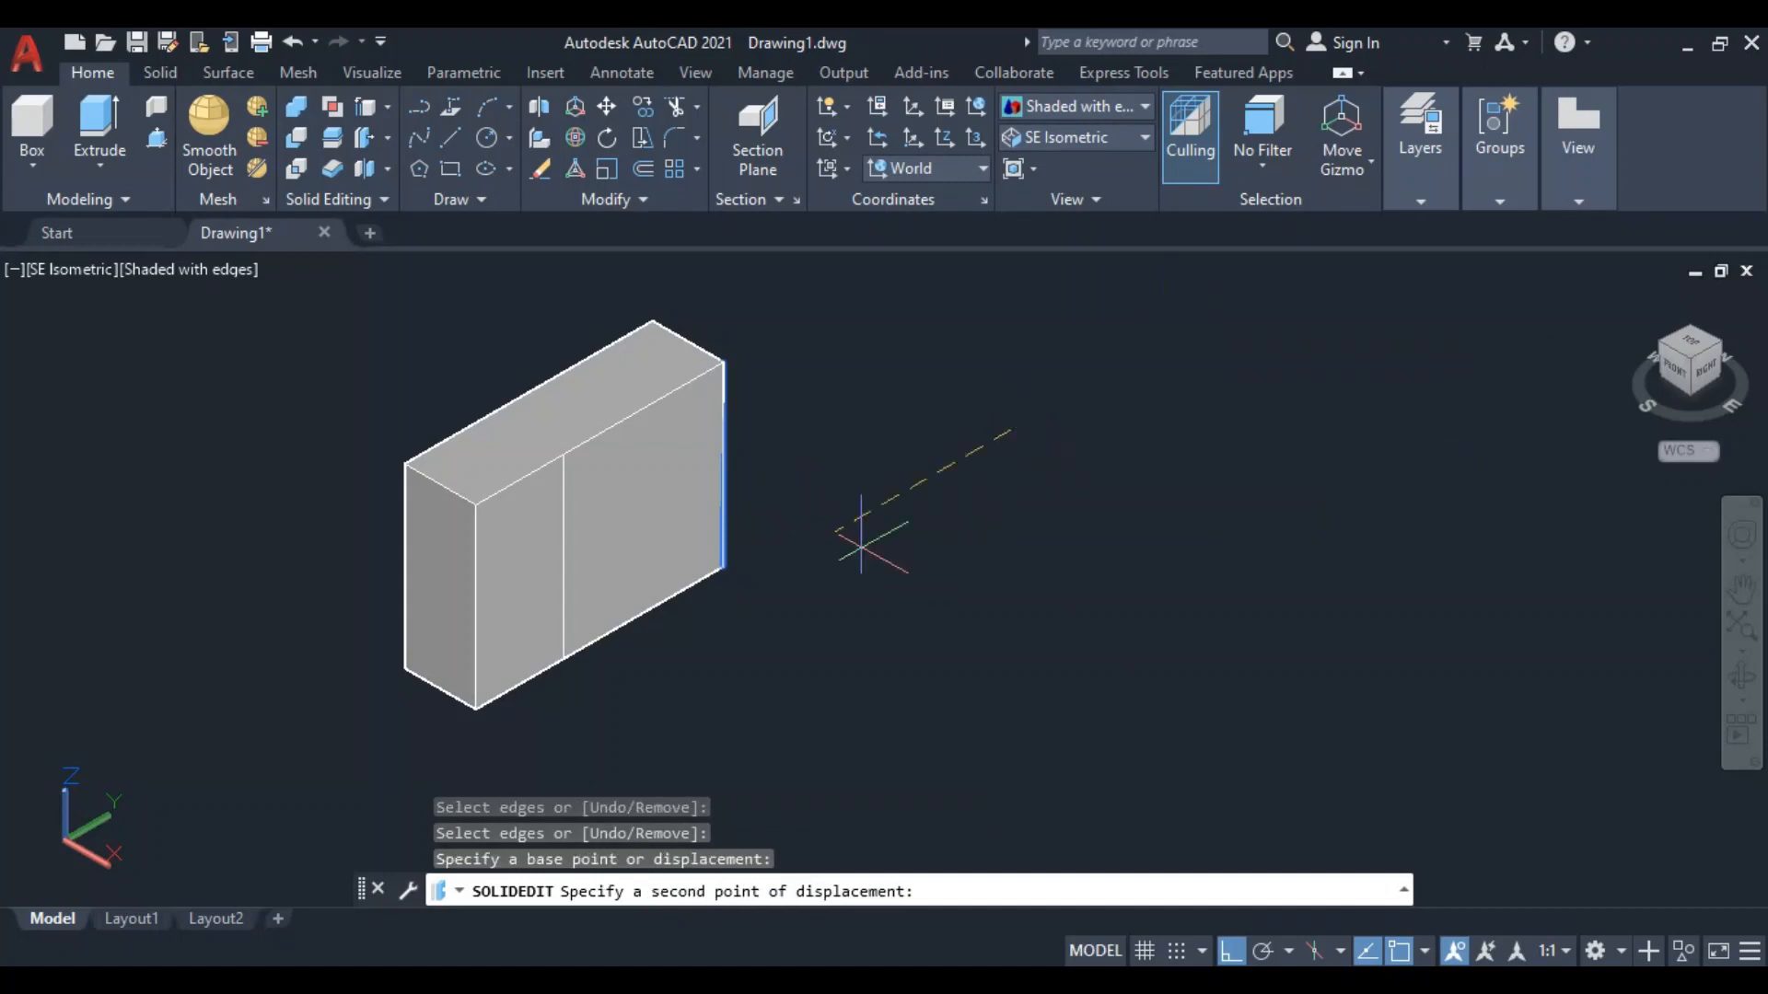
click(773, 608)
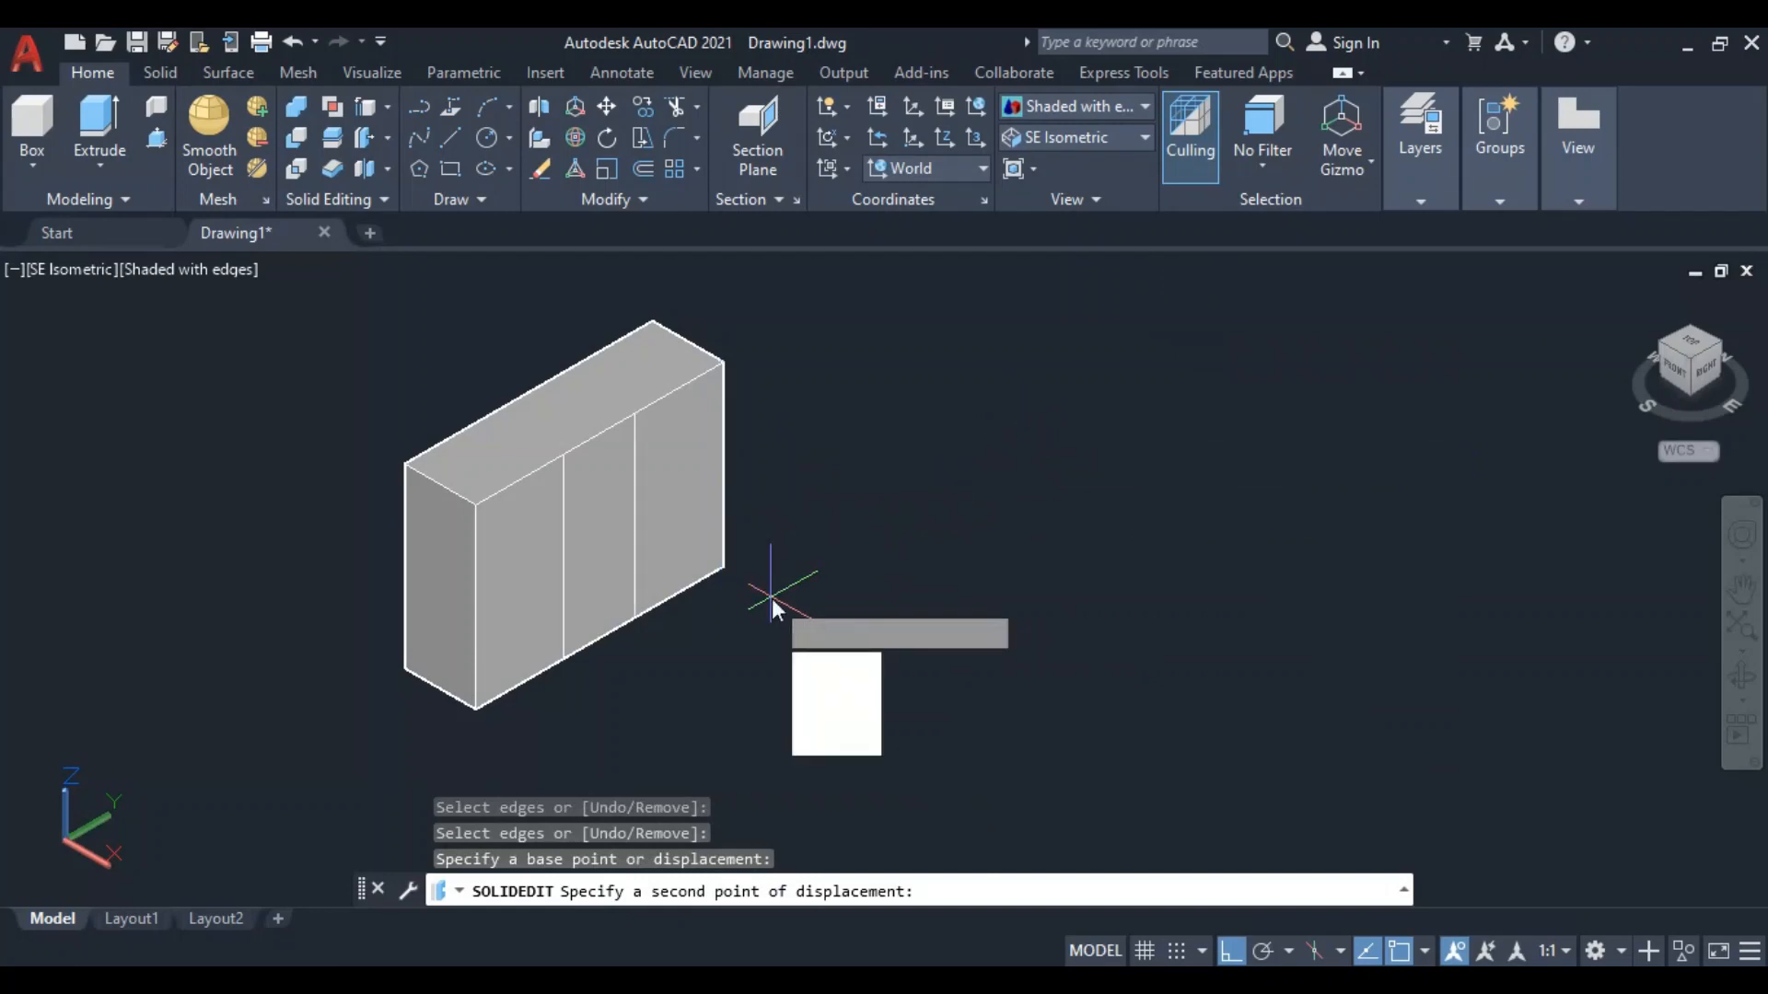
text(25)
key(Return)
key(Escape)
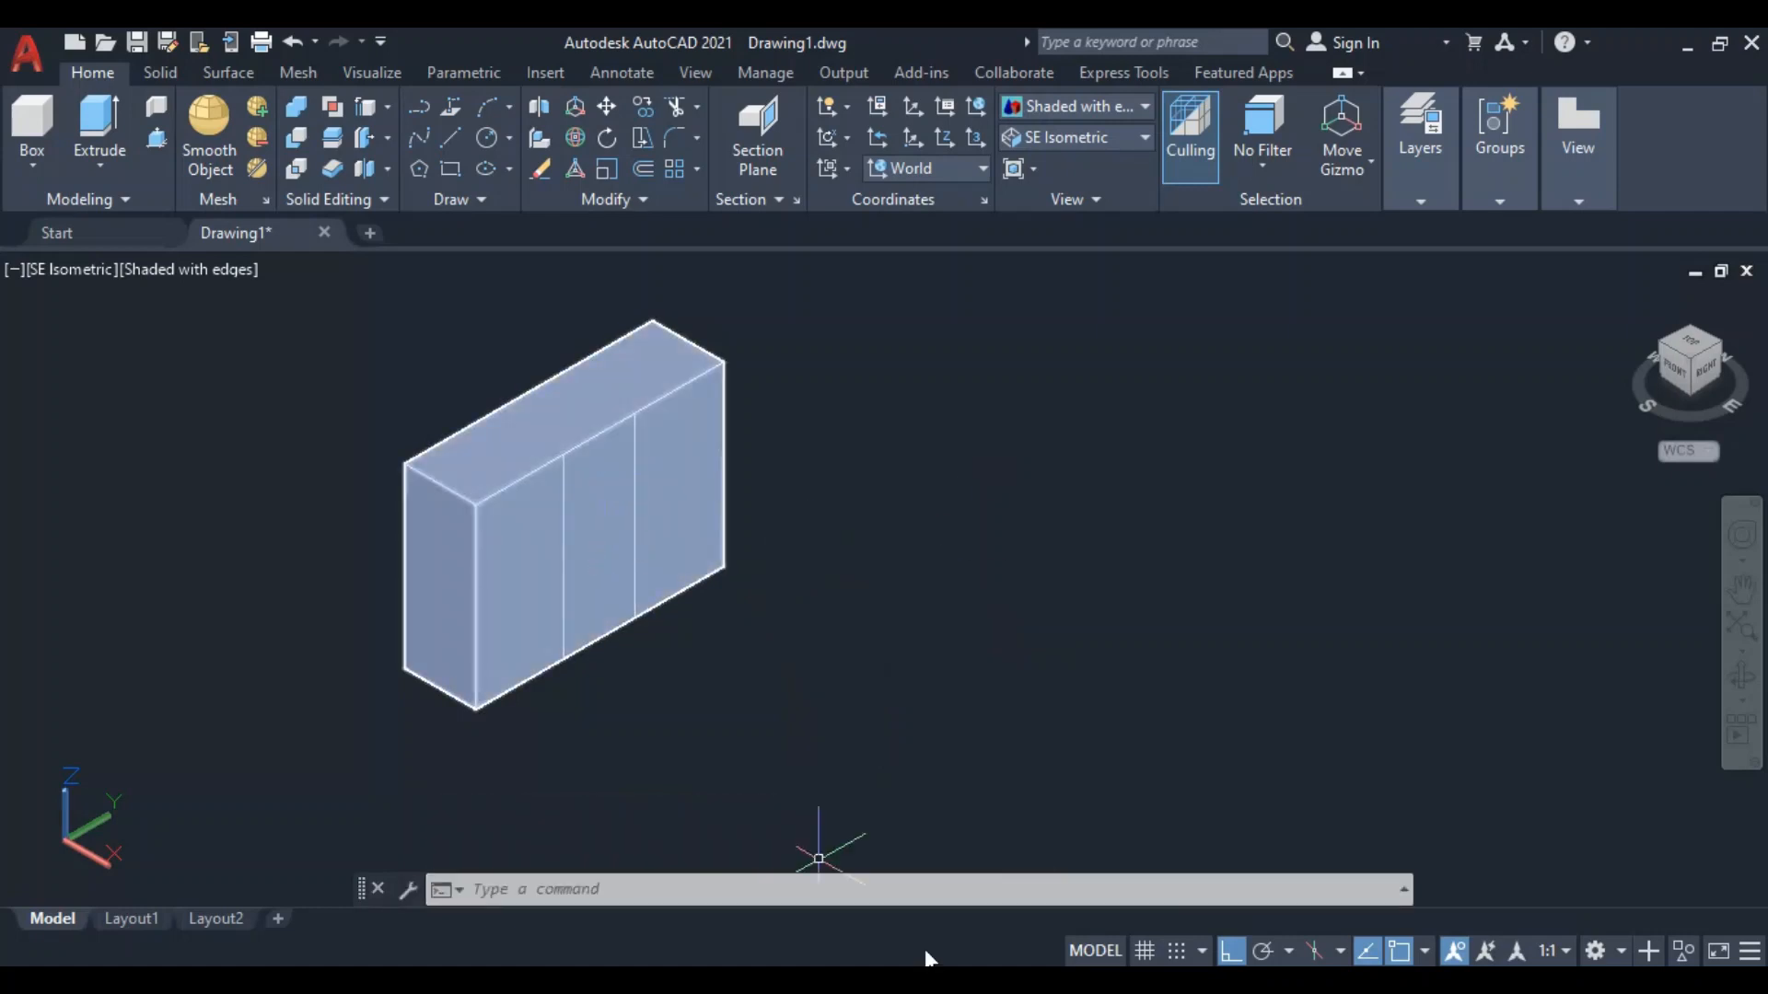
Check the reference image and Presspull the middle strip of the plate's front face outward 55 units to form the rib
click(926, 976)
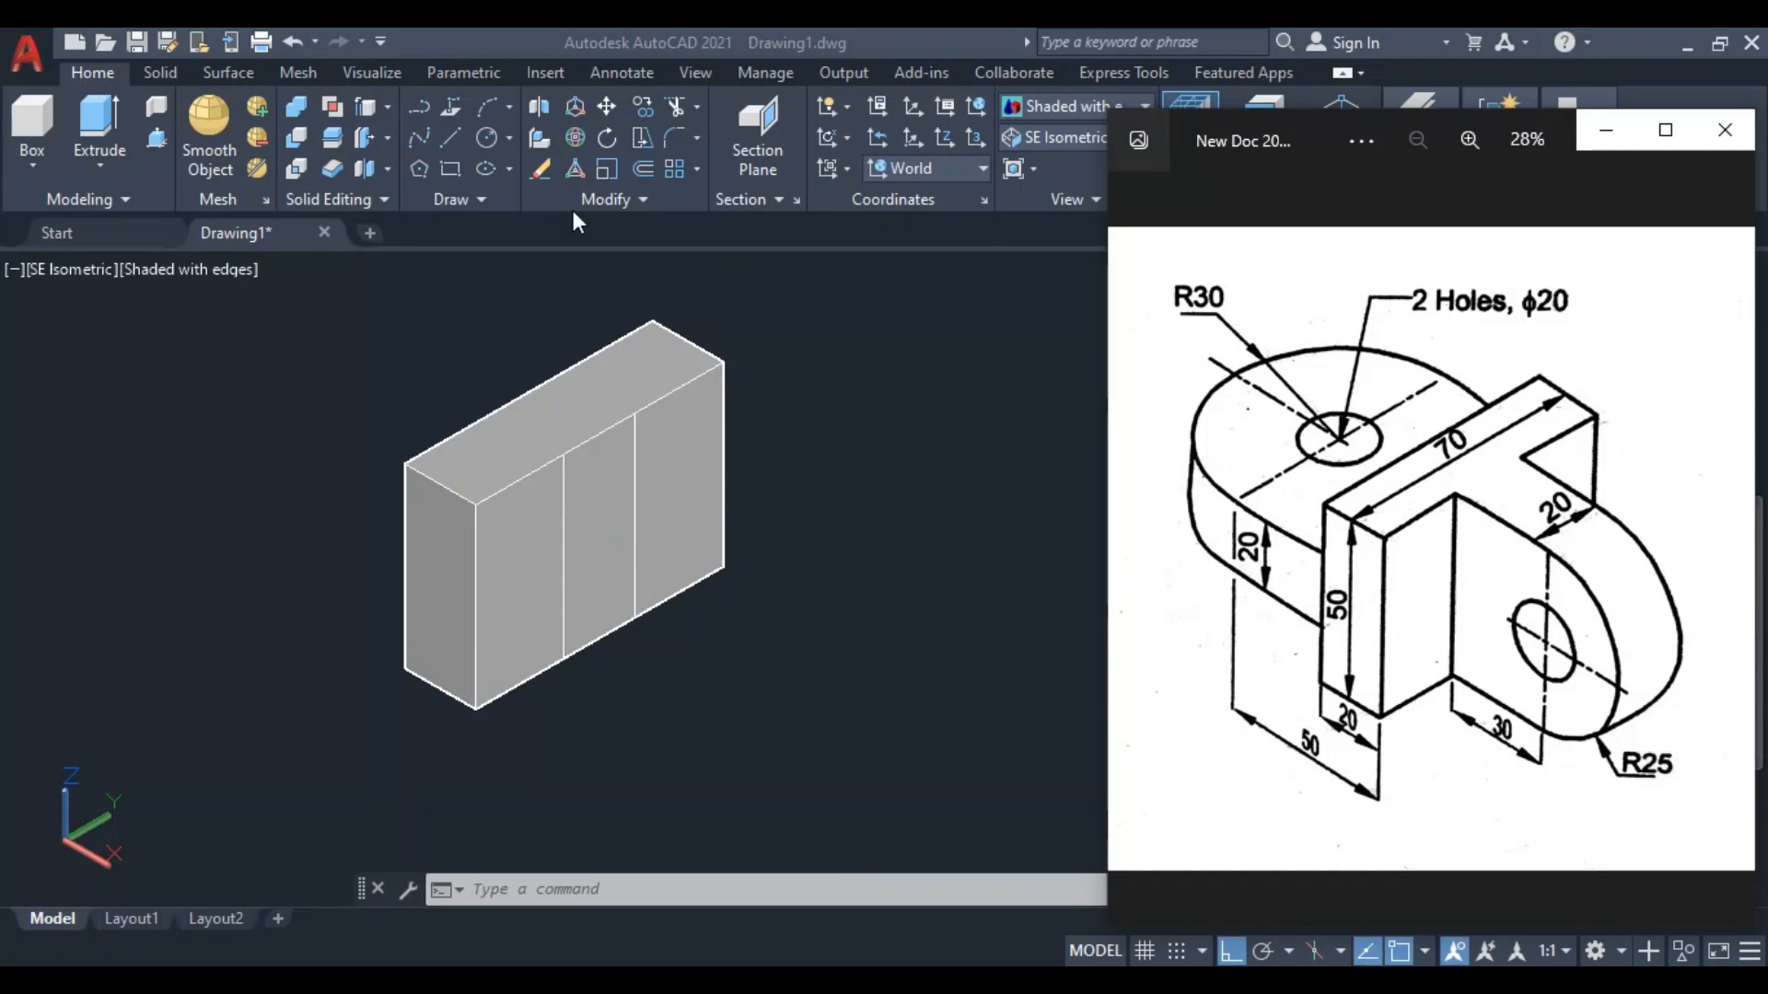
click(159, 137)
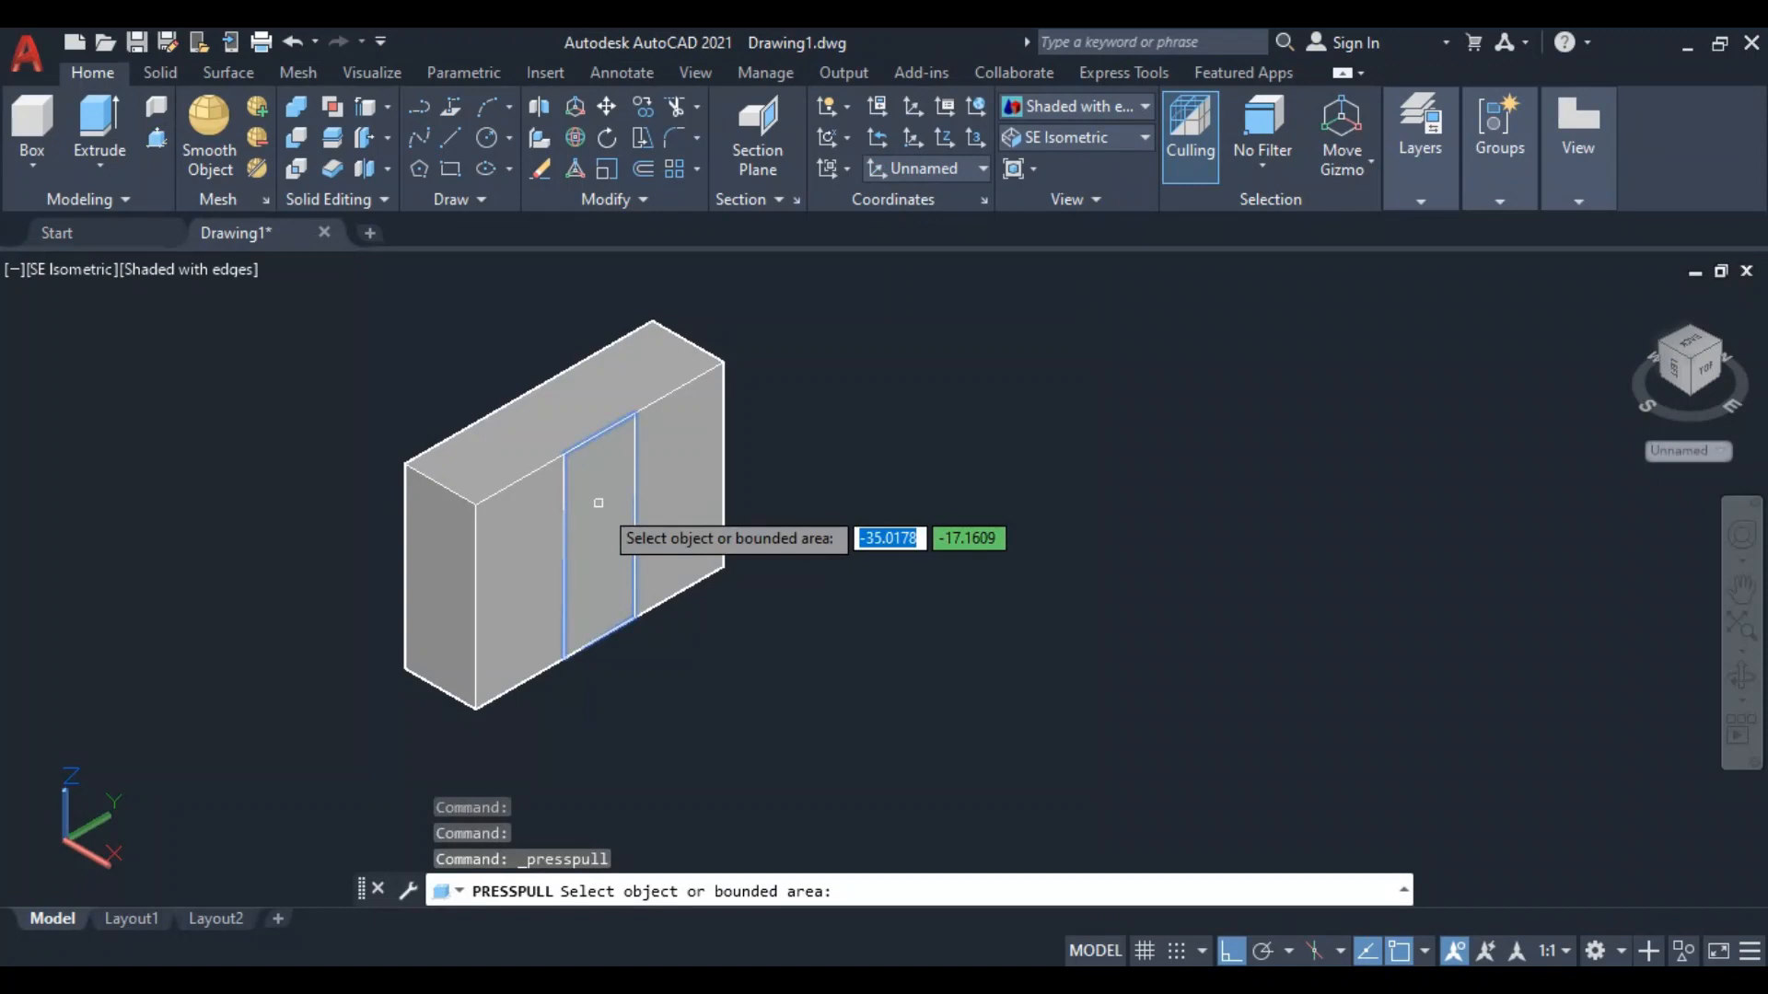
click(599, 502)
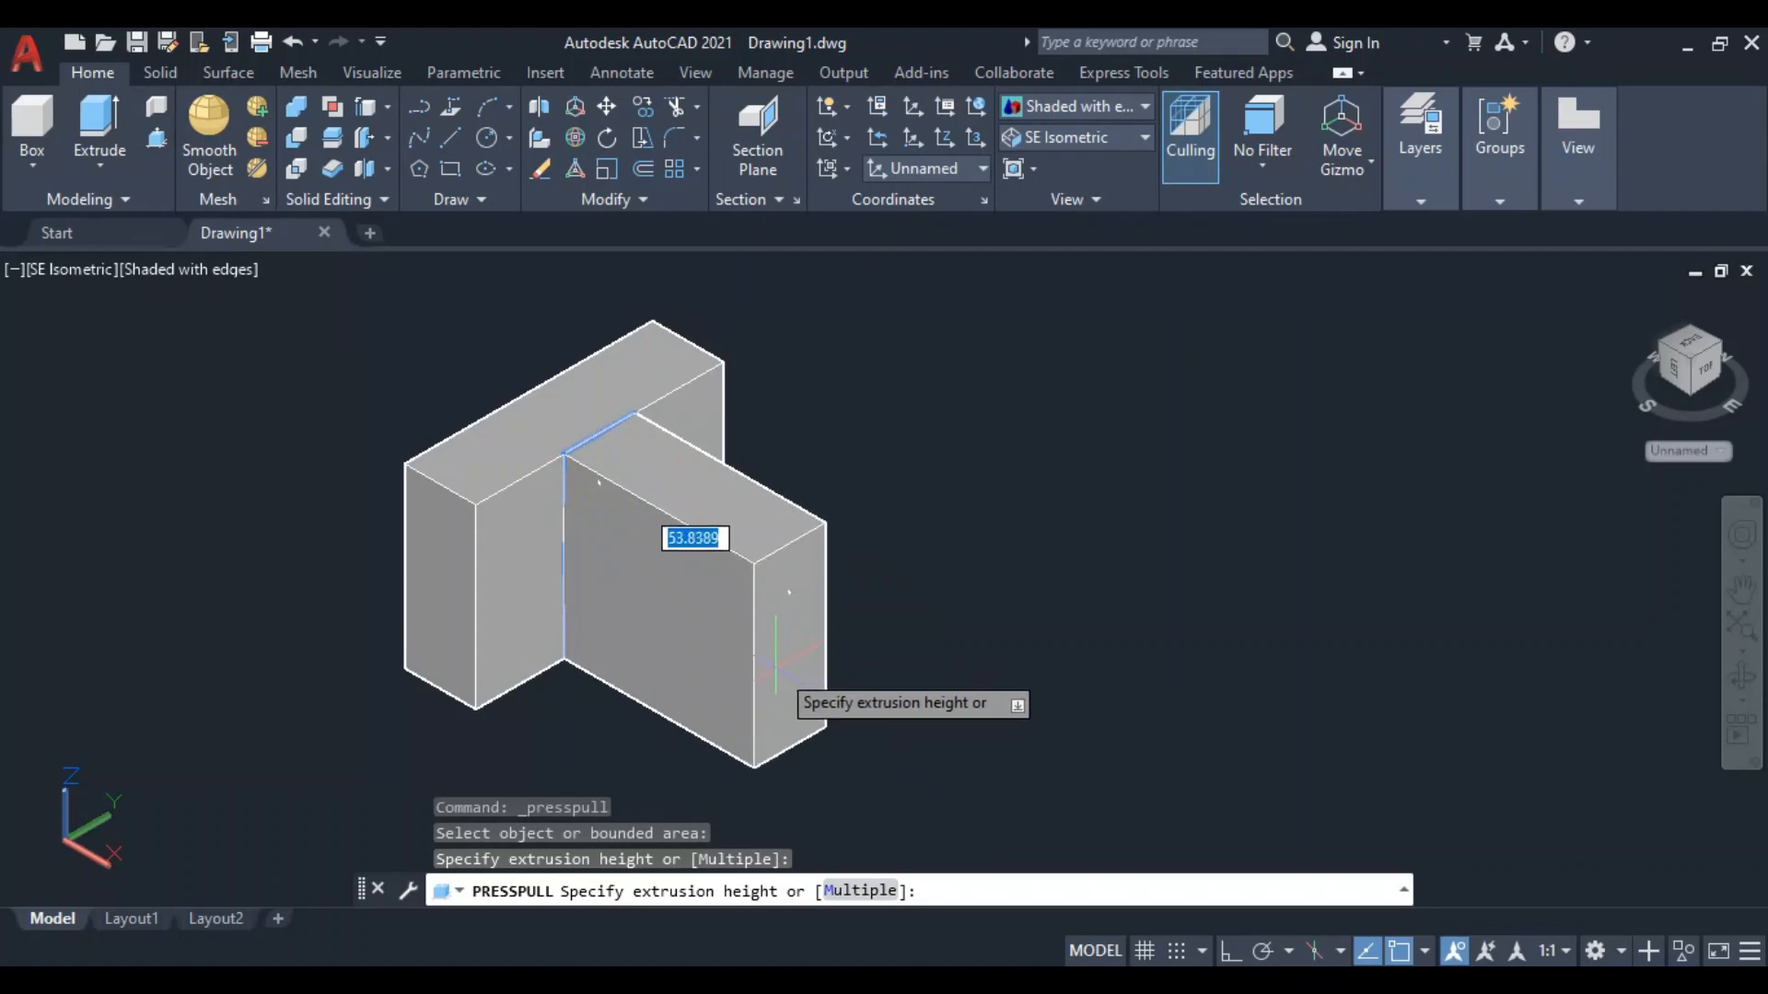
text(55)
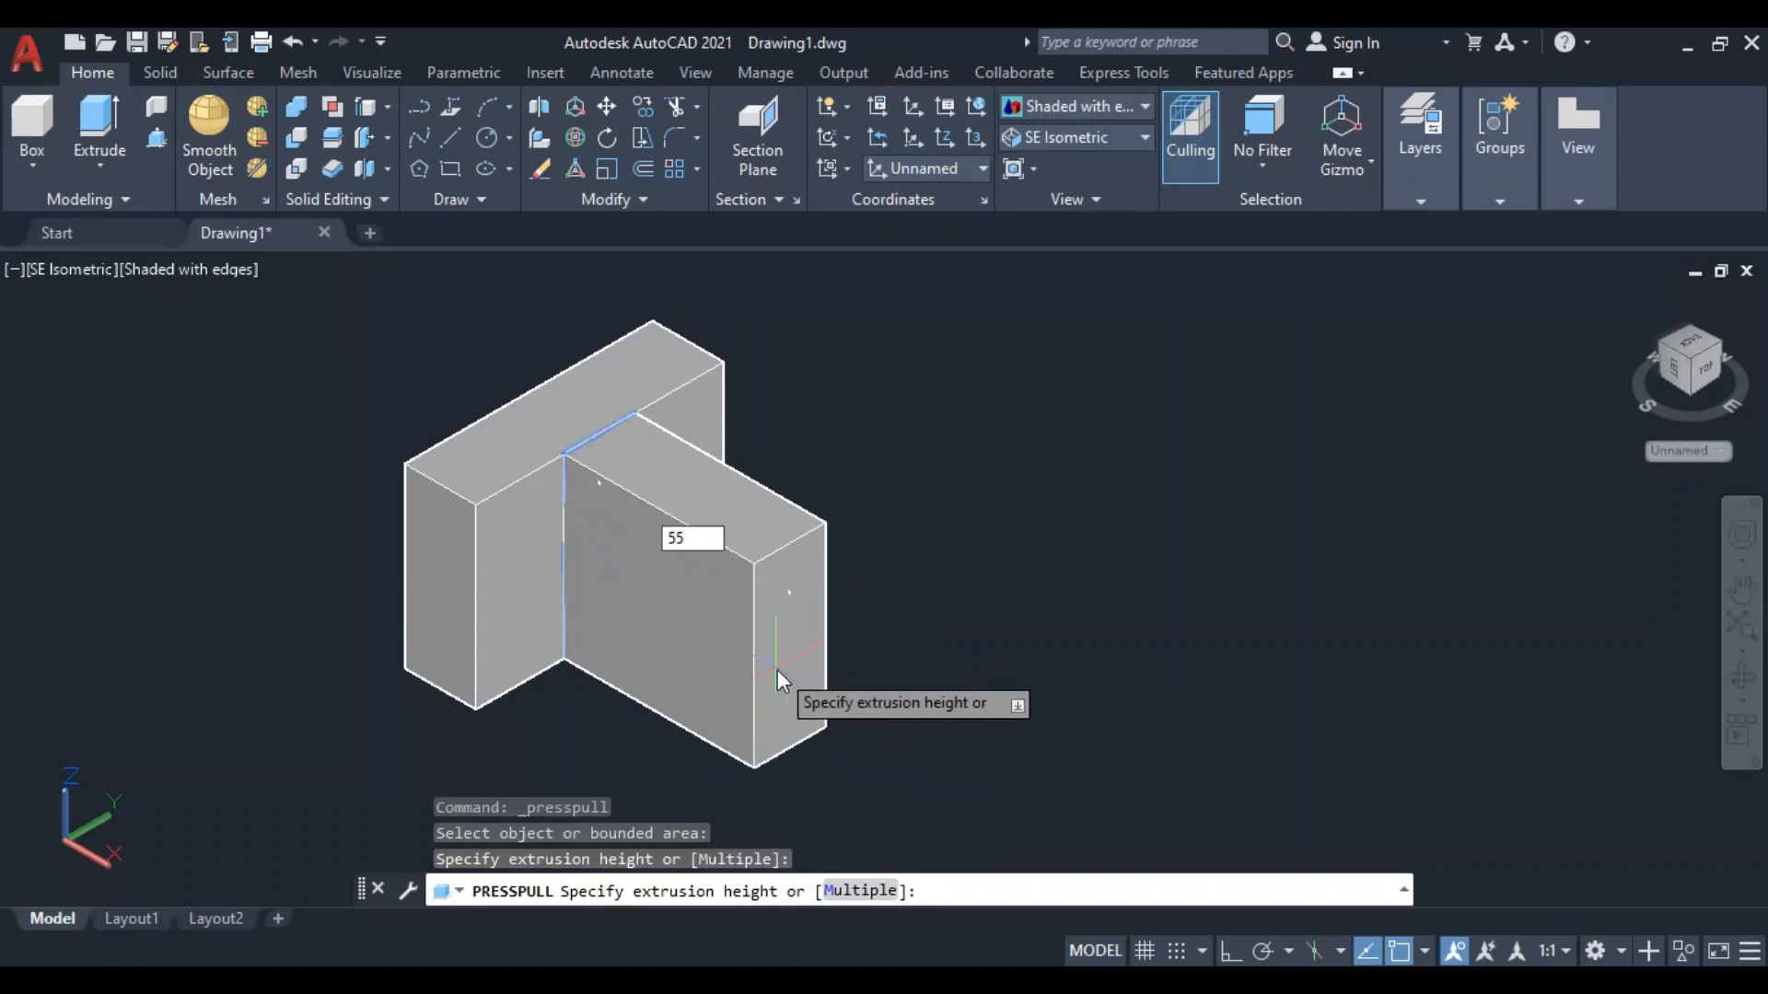
key(Return)
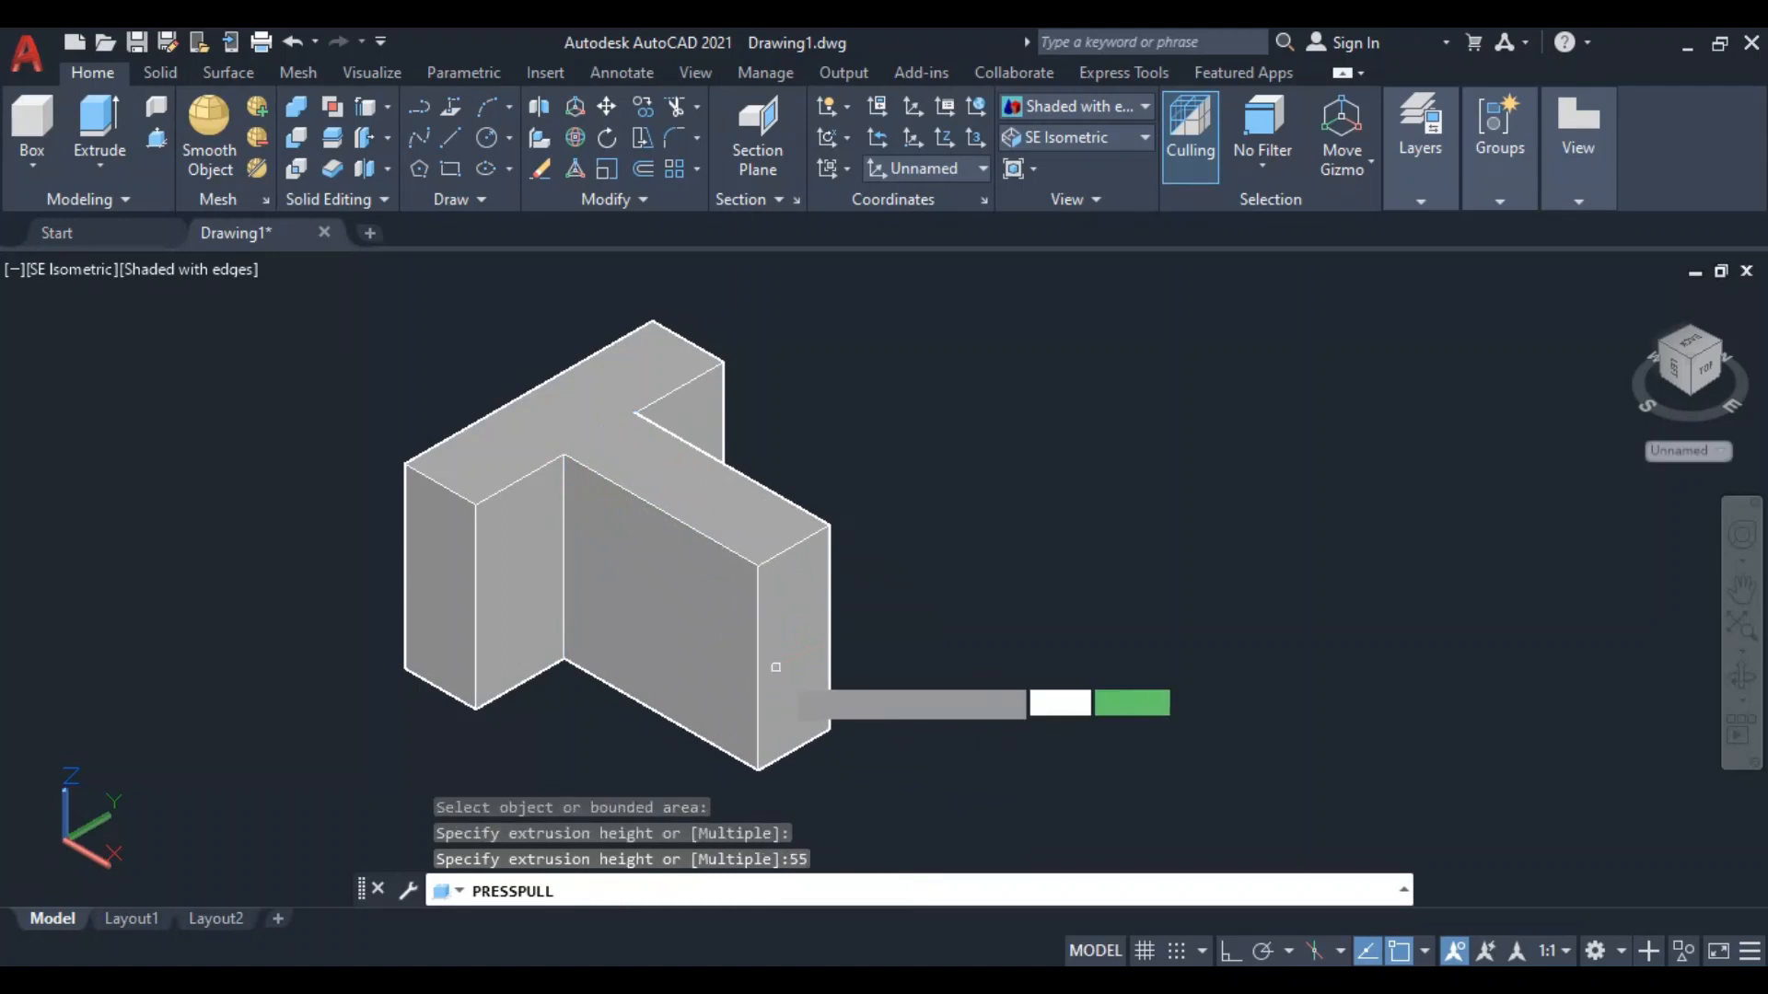
scroll(914, 618, down, 3)
middle_drag(1003, 566, 876, 559)
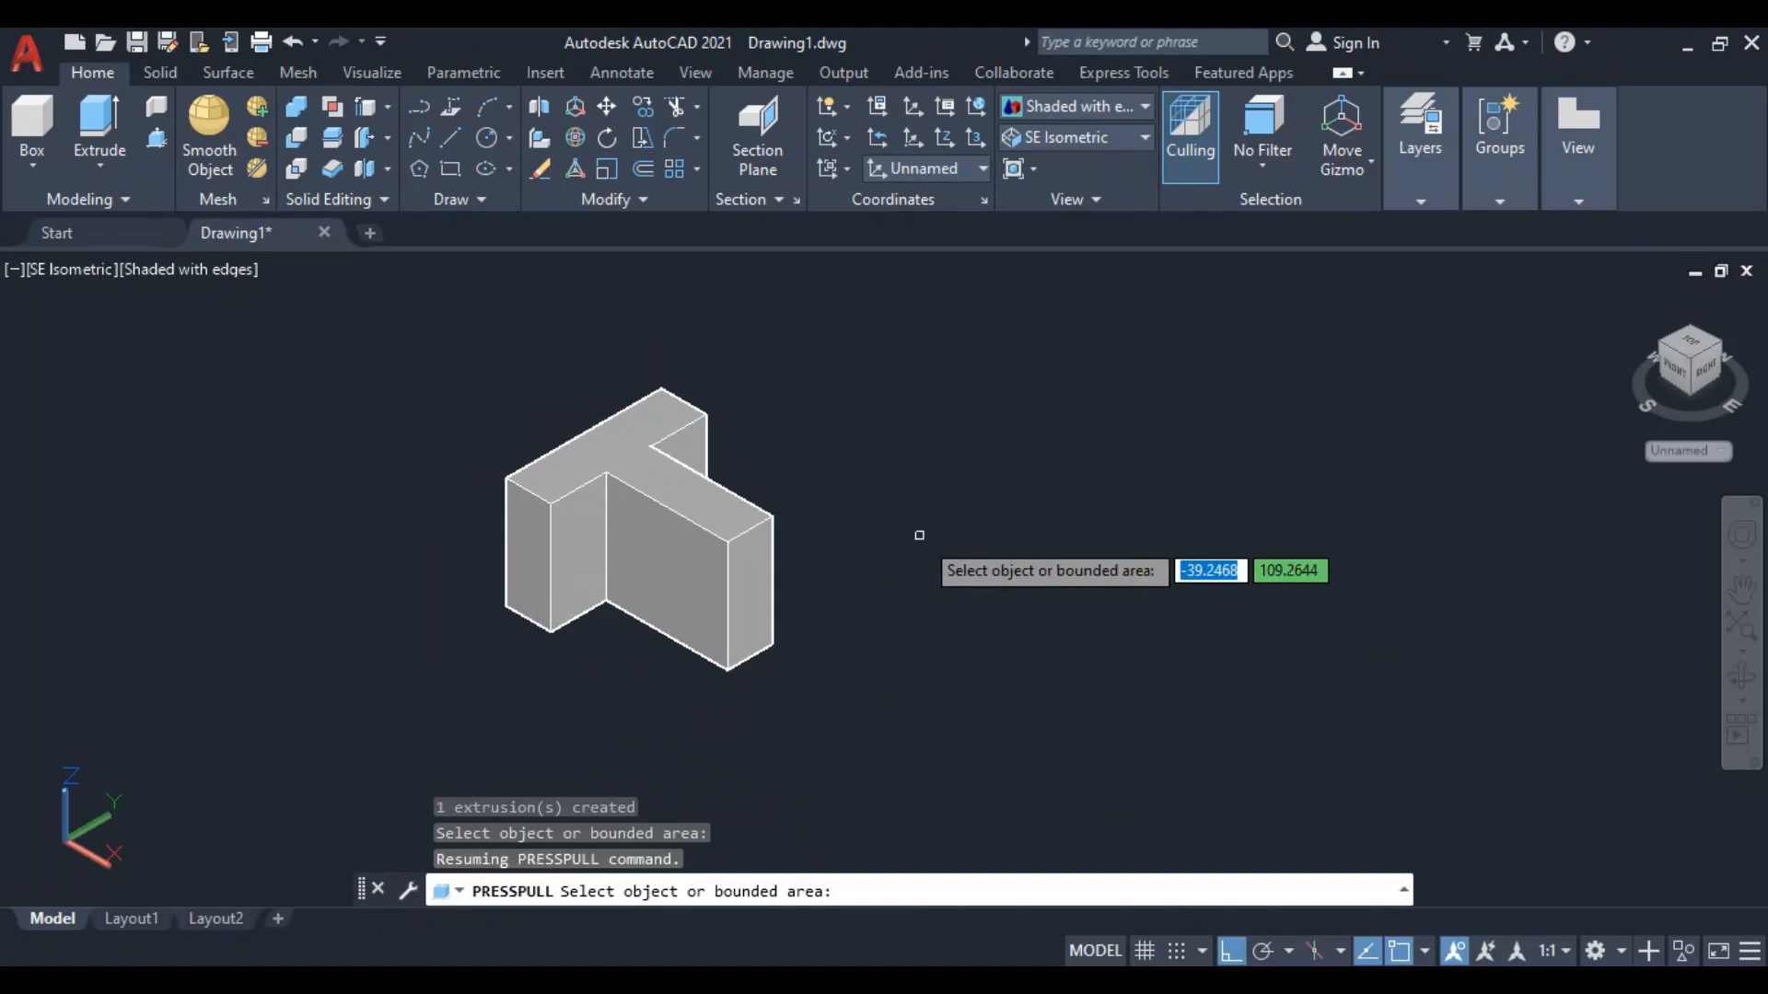
key(Return)
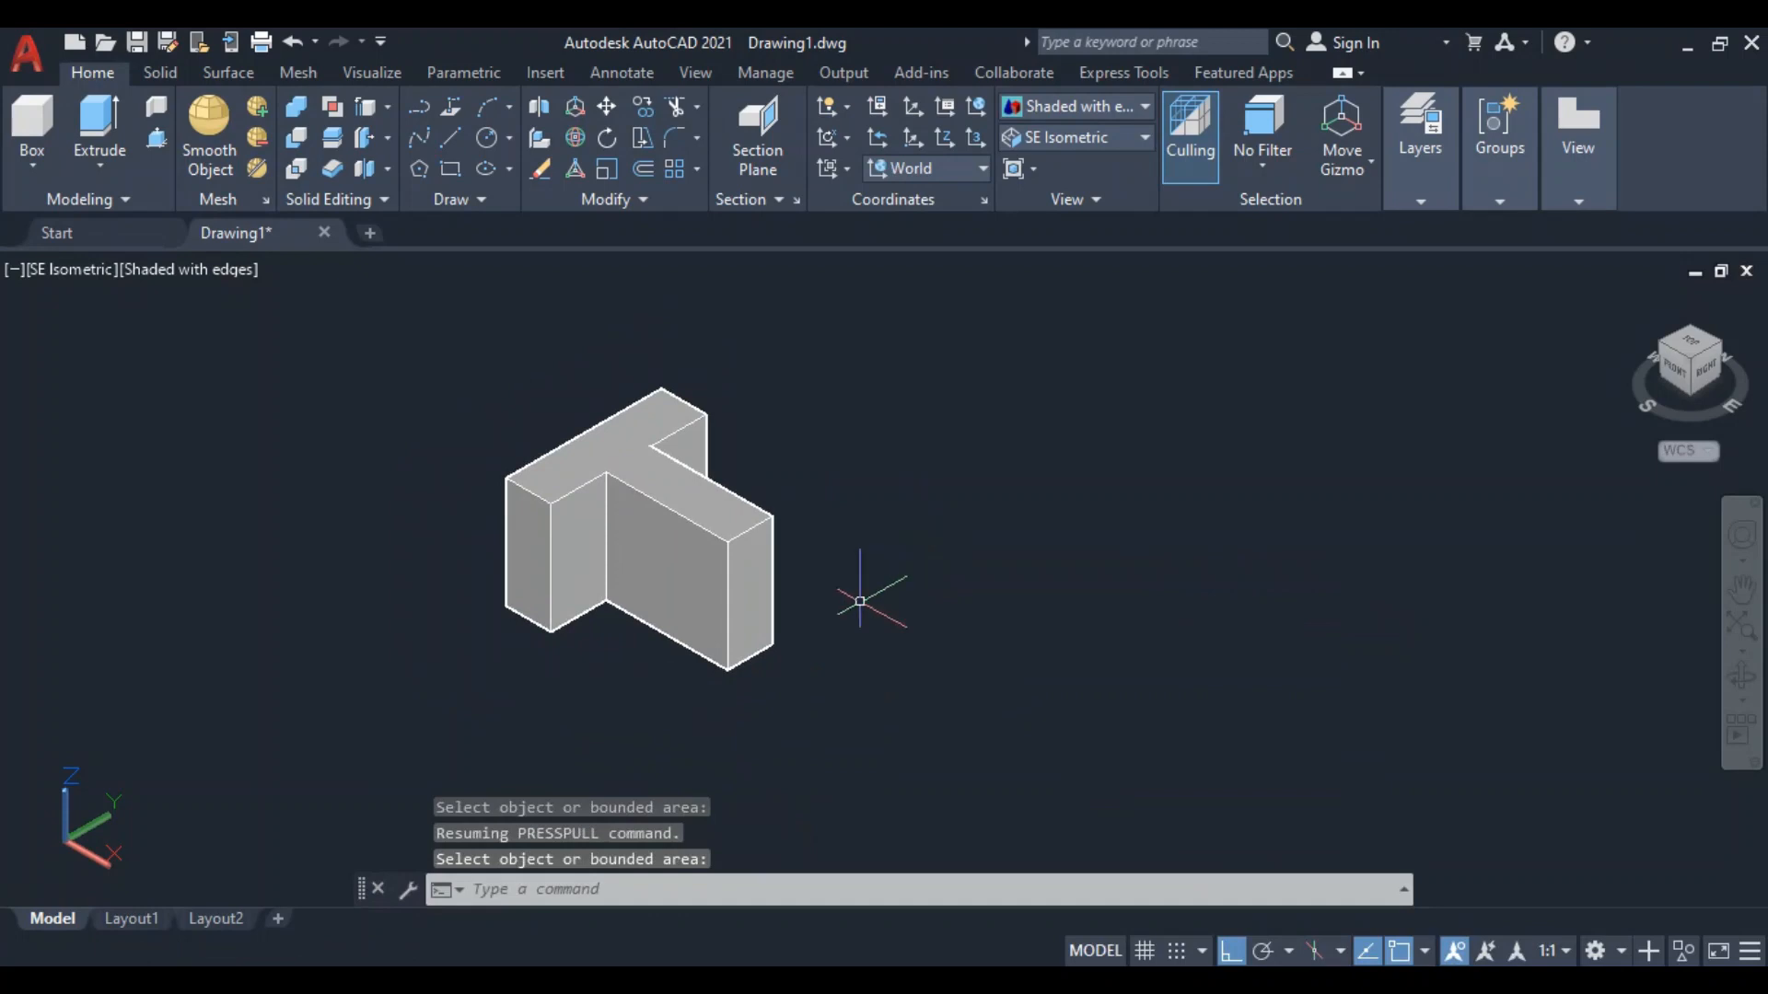
Check the reference image and fillet the upper and lower edges of the rib's free end with a radius of 25
scroll(859, 601, up, 1)
mouse_move(858, 598)
middle_down()
mouse_move(915, 659)
mouse_move(921, 620)
middle_up()
mouse_move(915, 958)
click(915, 828)
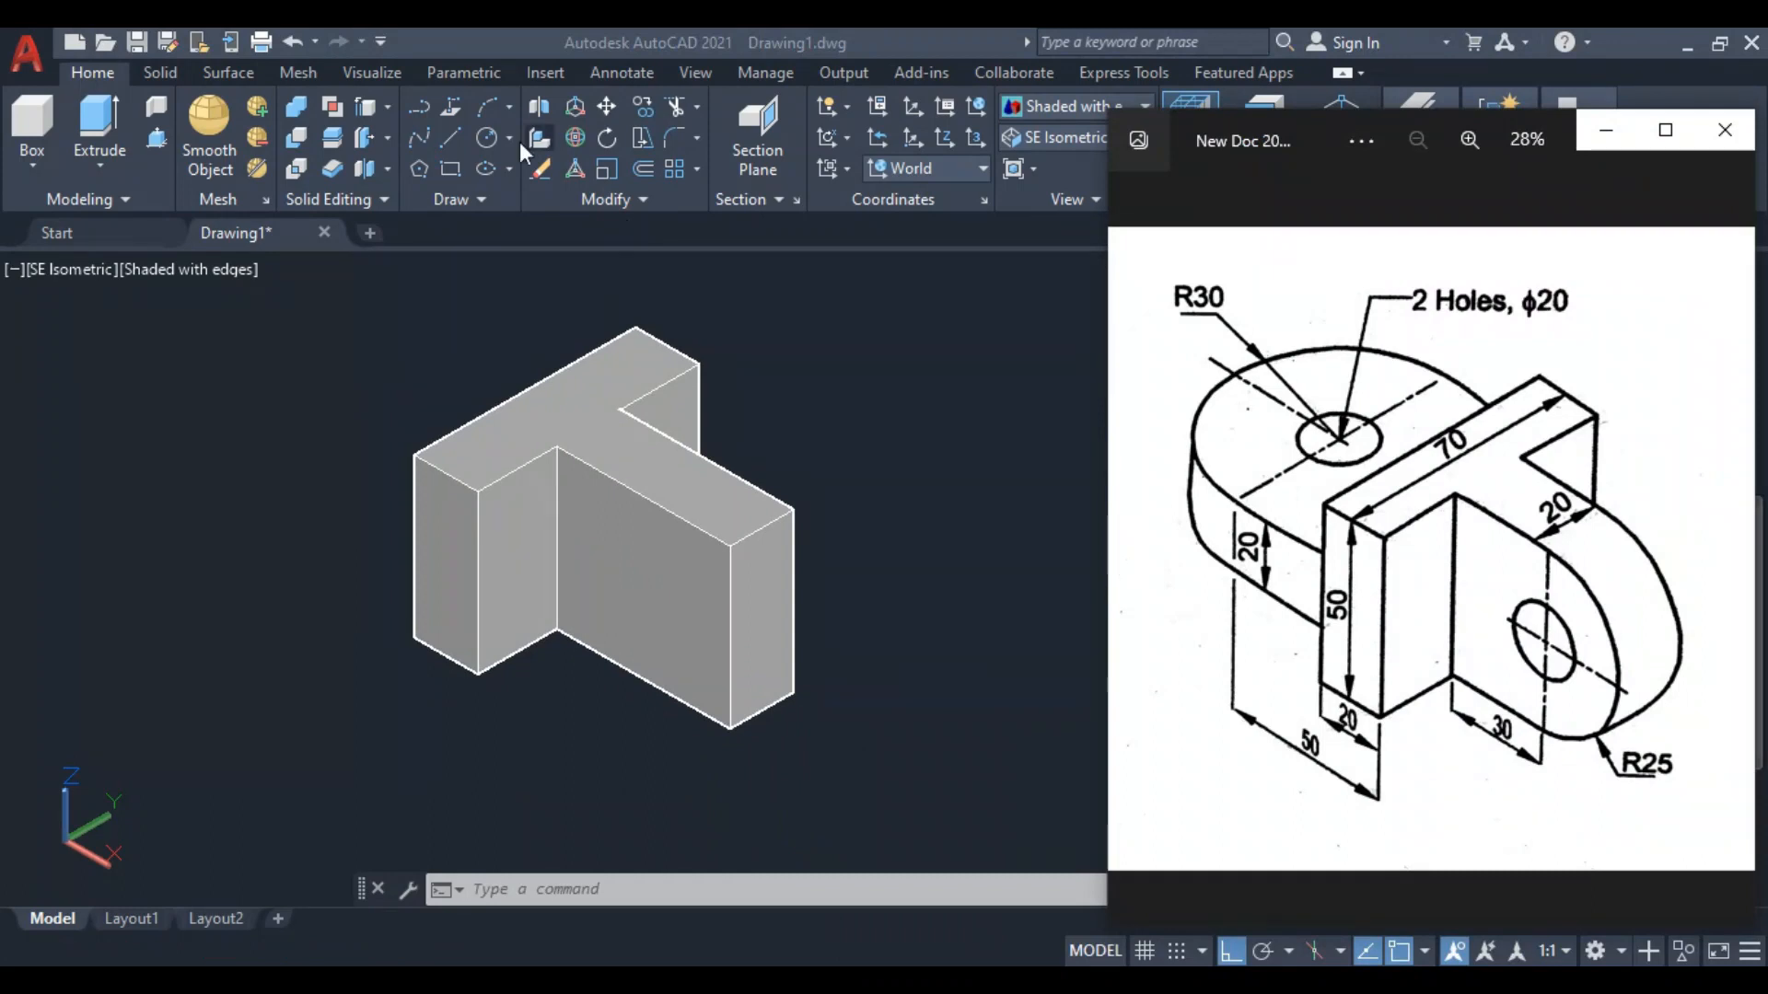
key(alt+Tab)
click(697, 140)
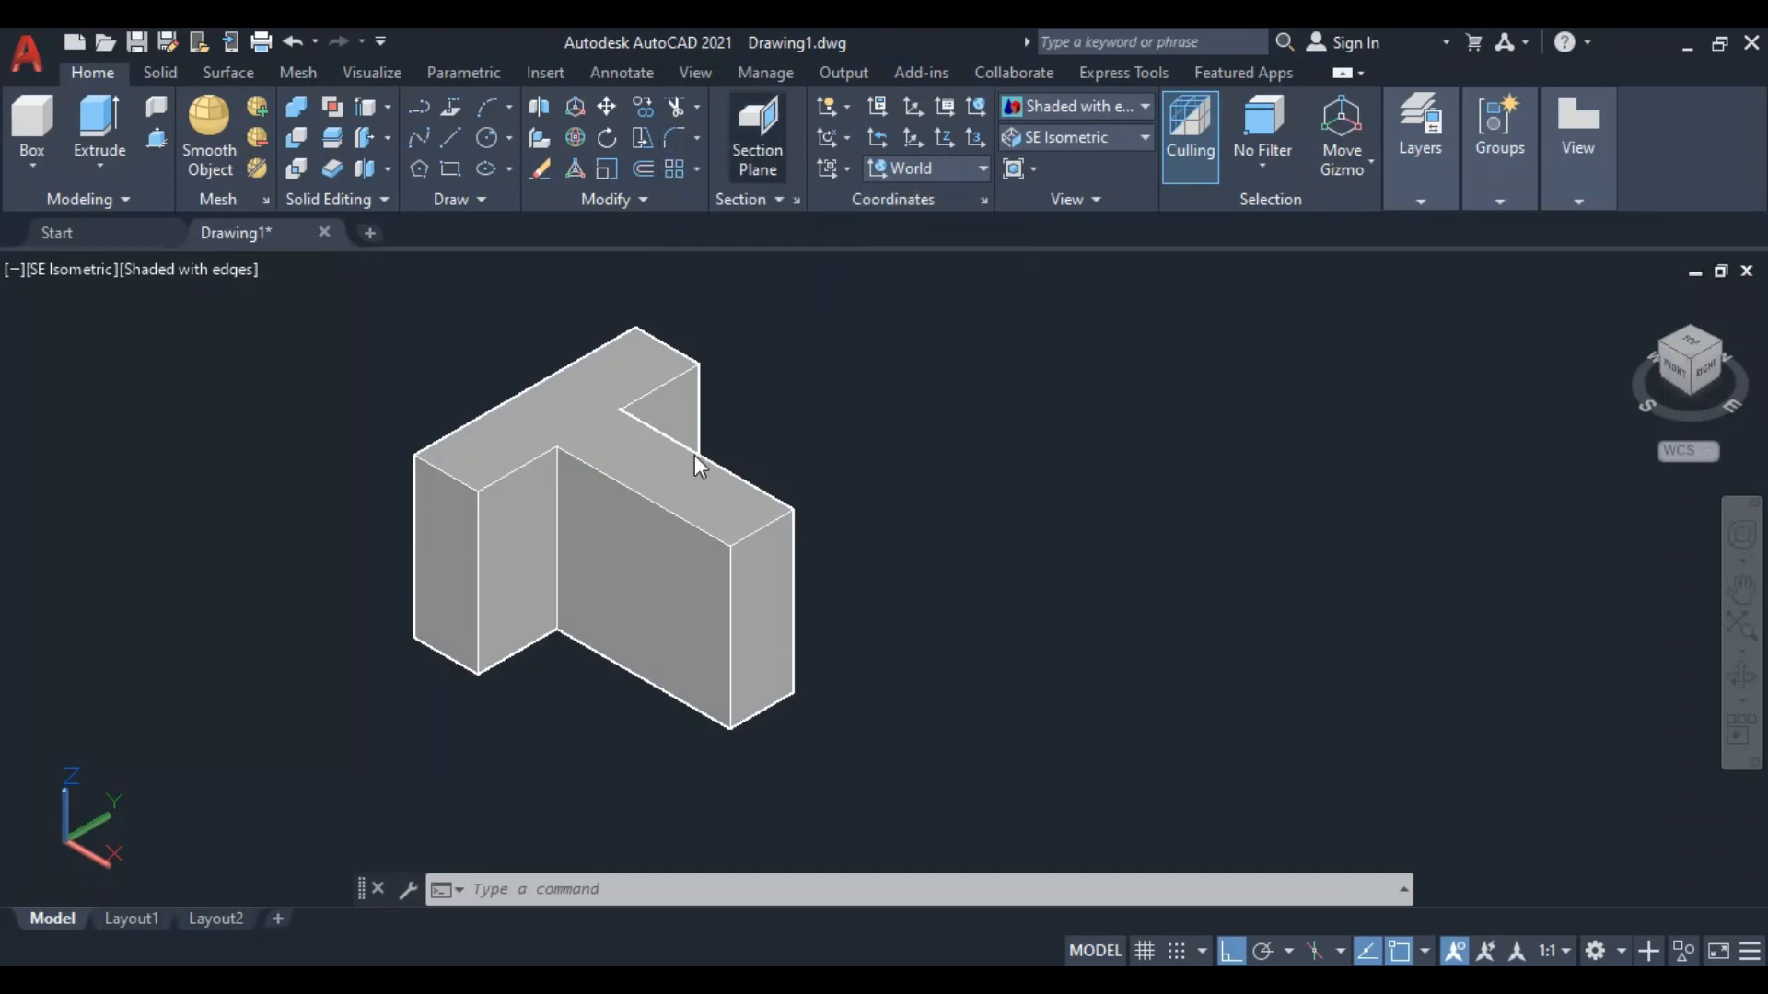
text(f)
key(Return)
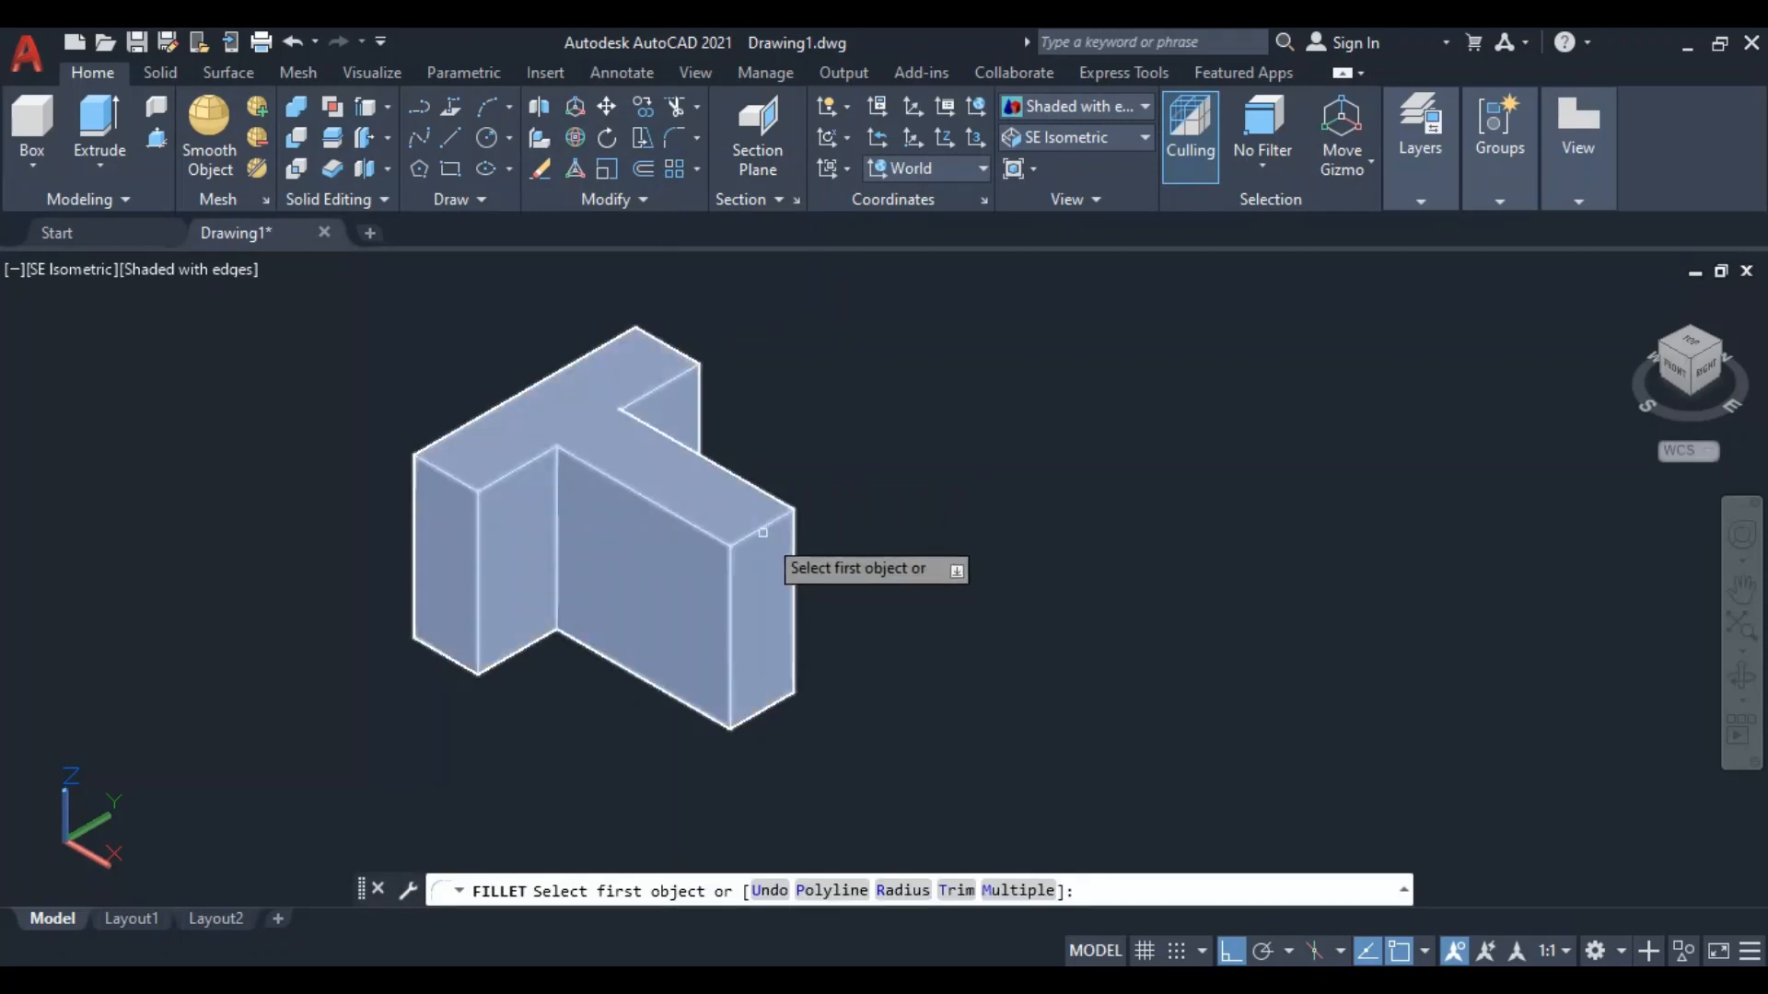
click(762, 530)
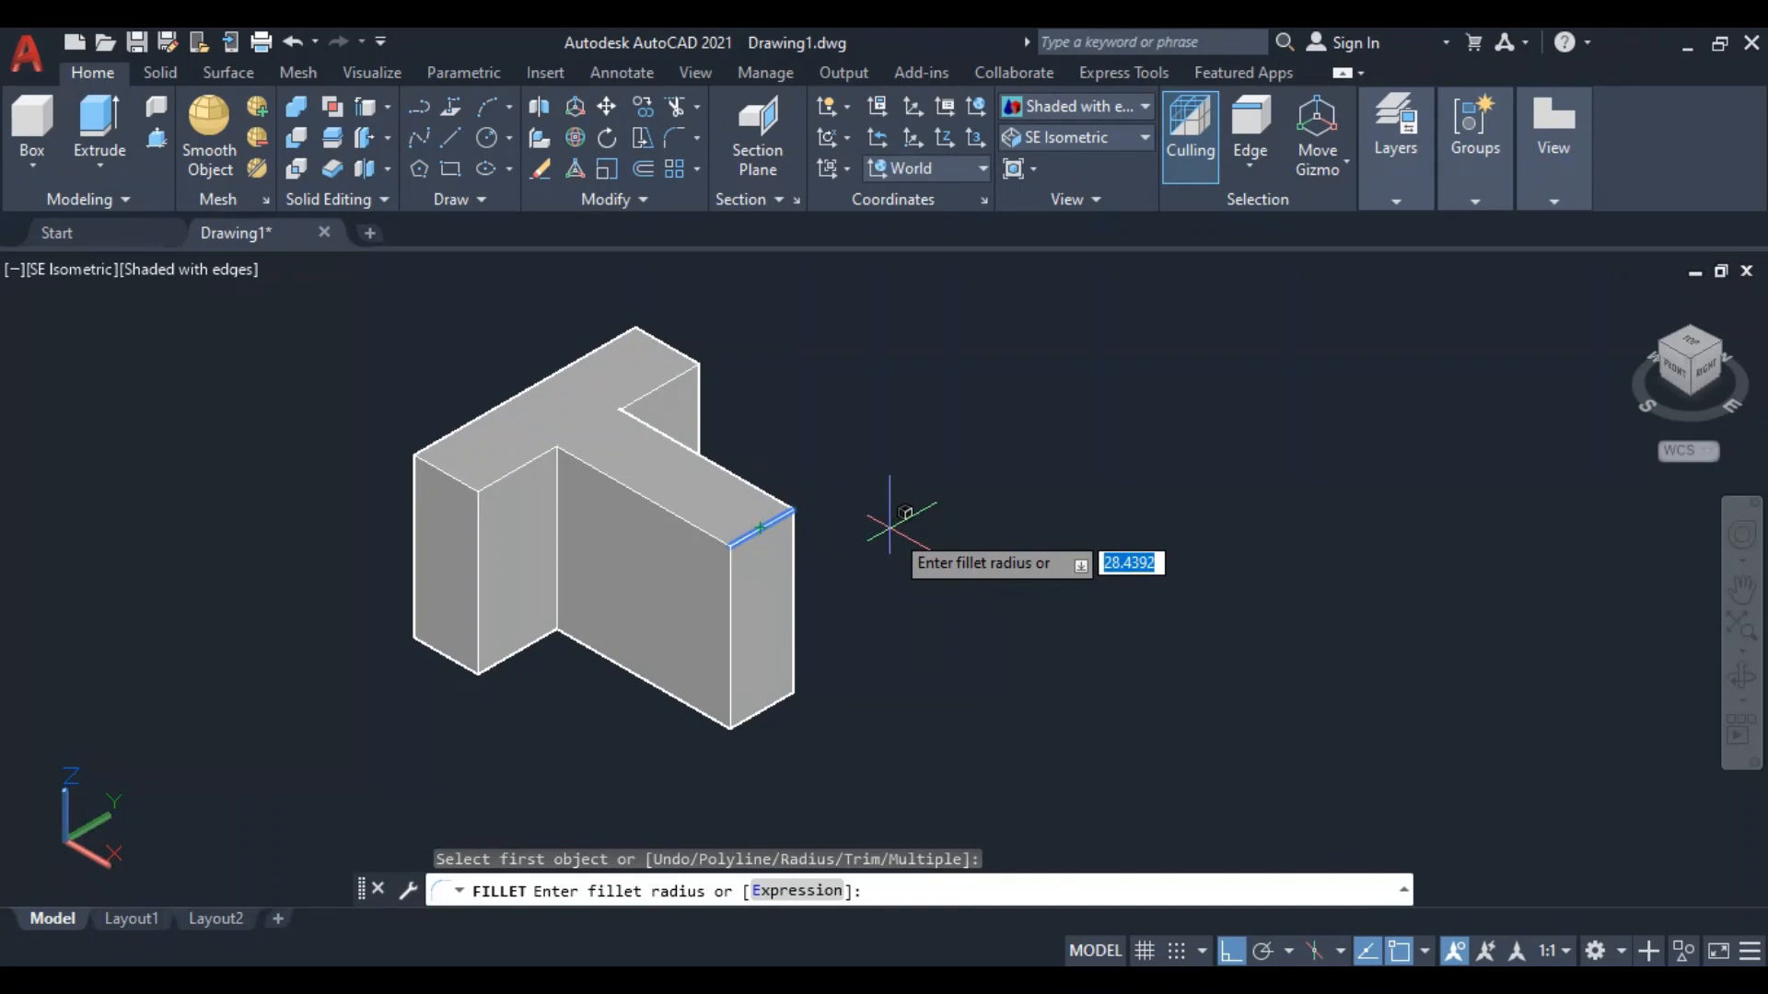
text(25)
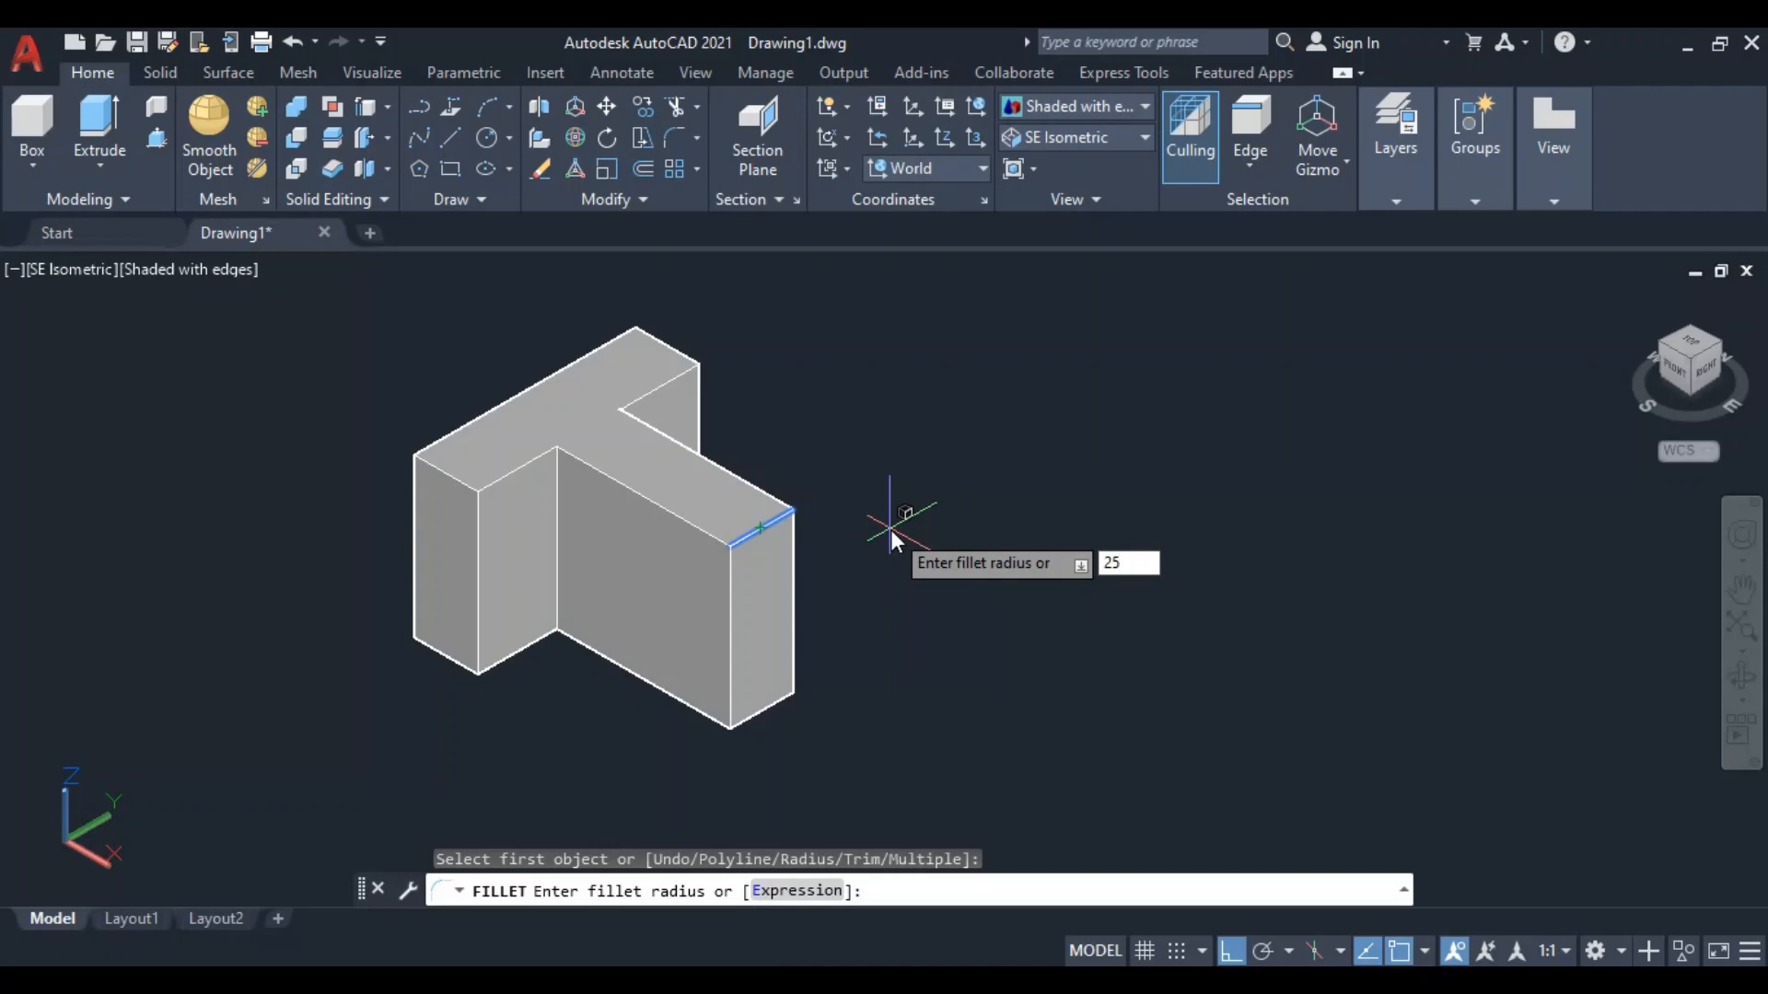
key(Return)
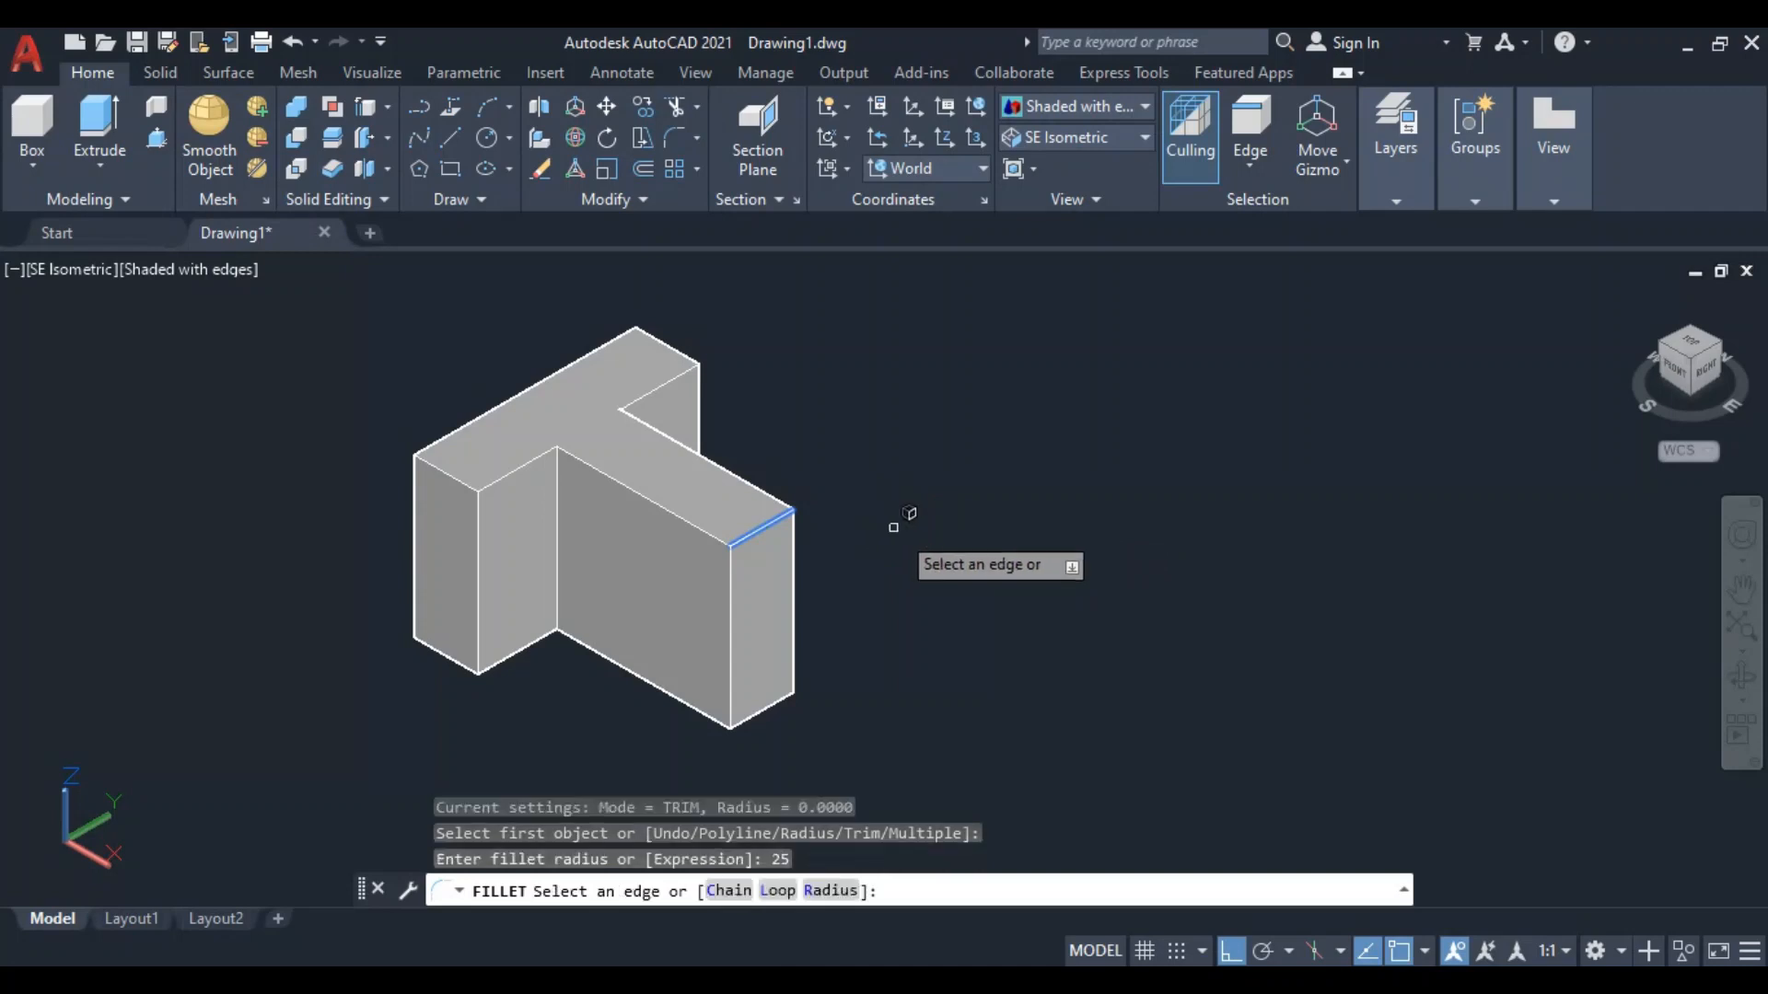
click(770, 705)
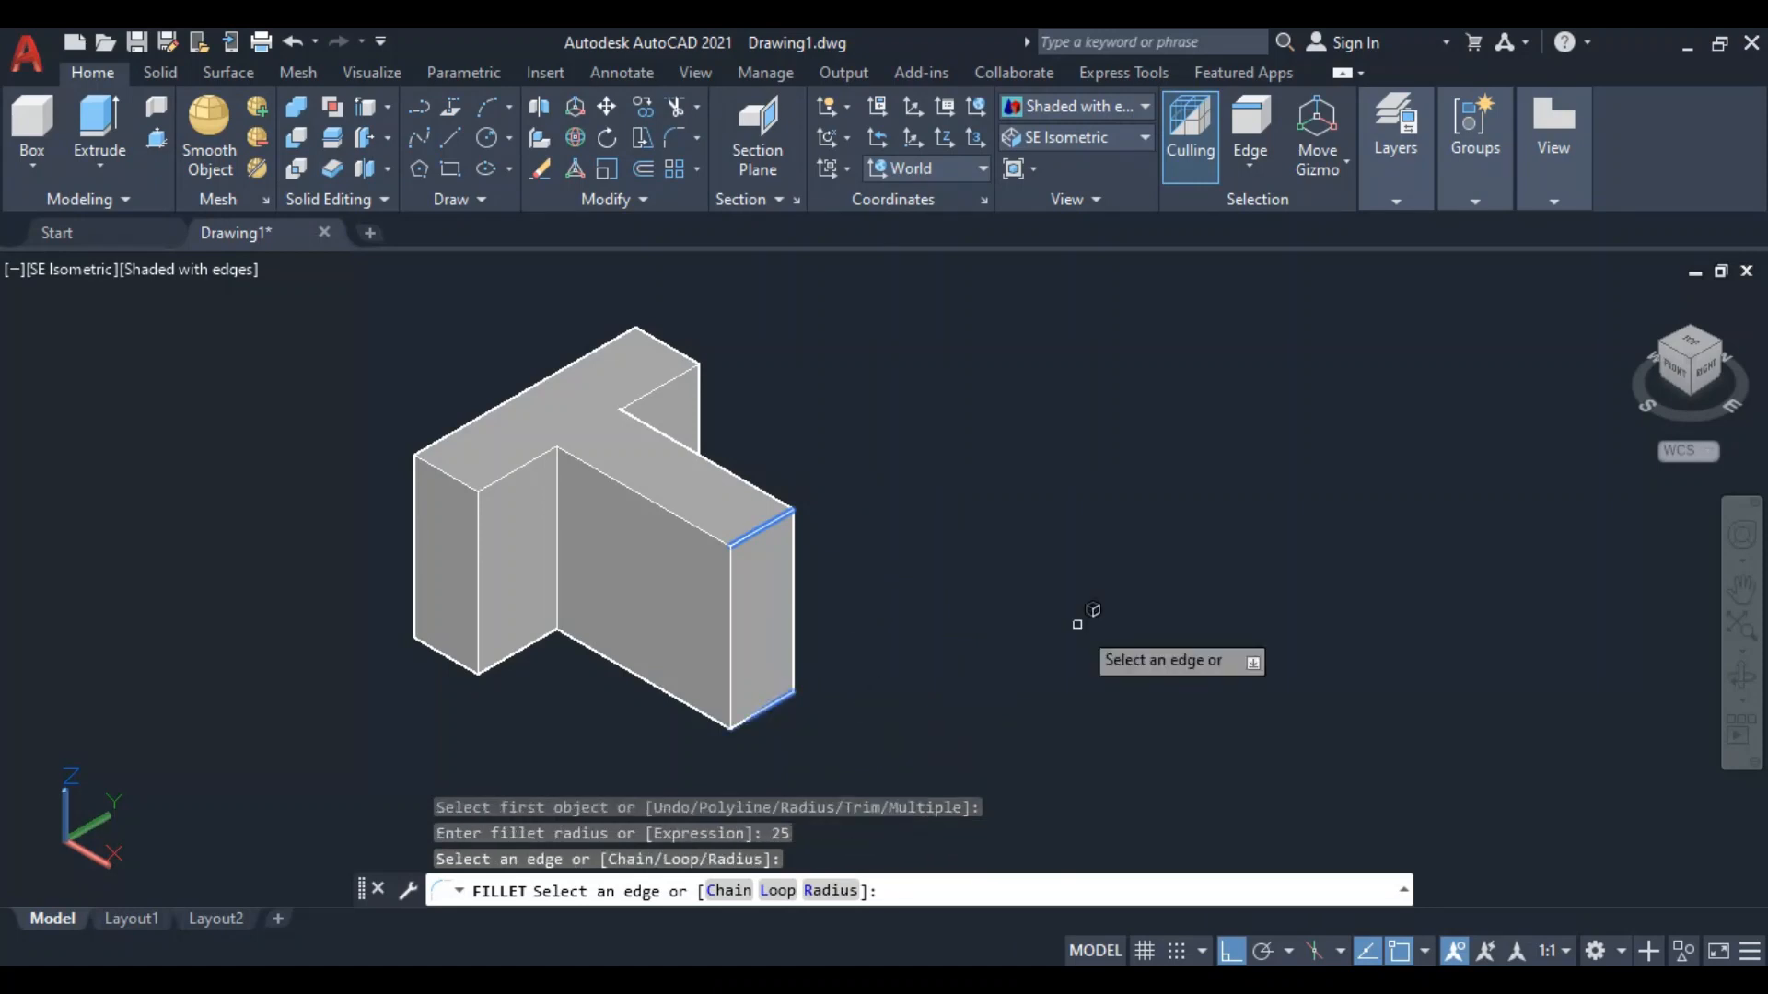
key(Return)
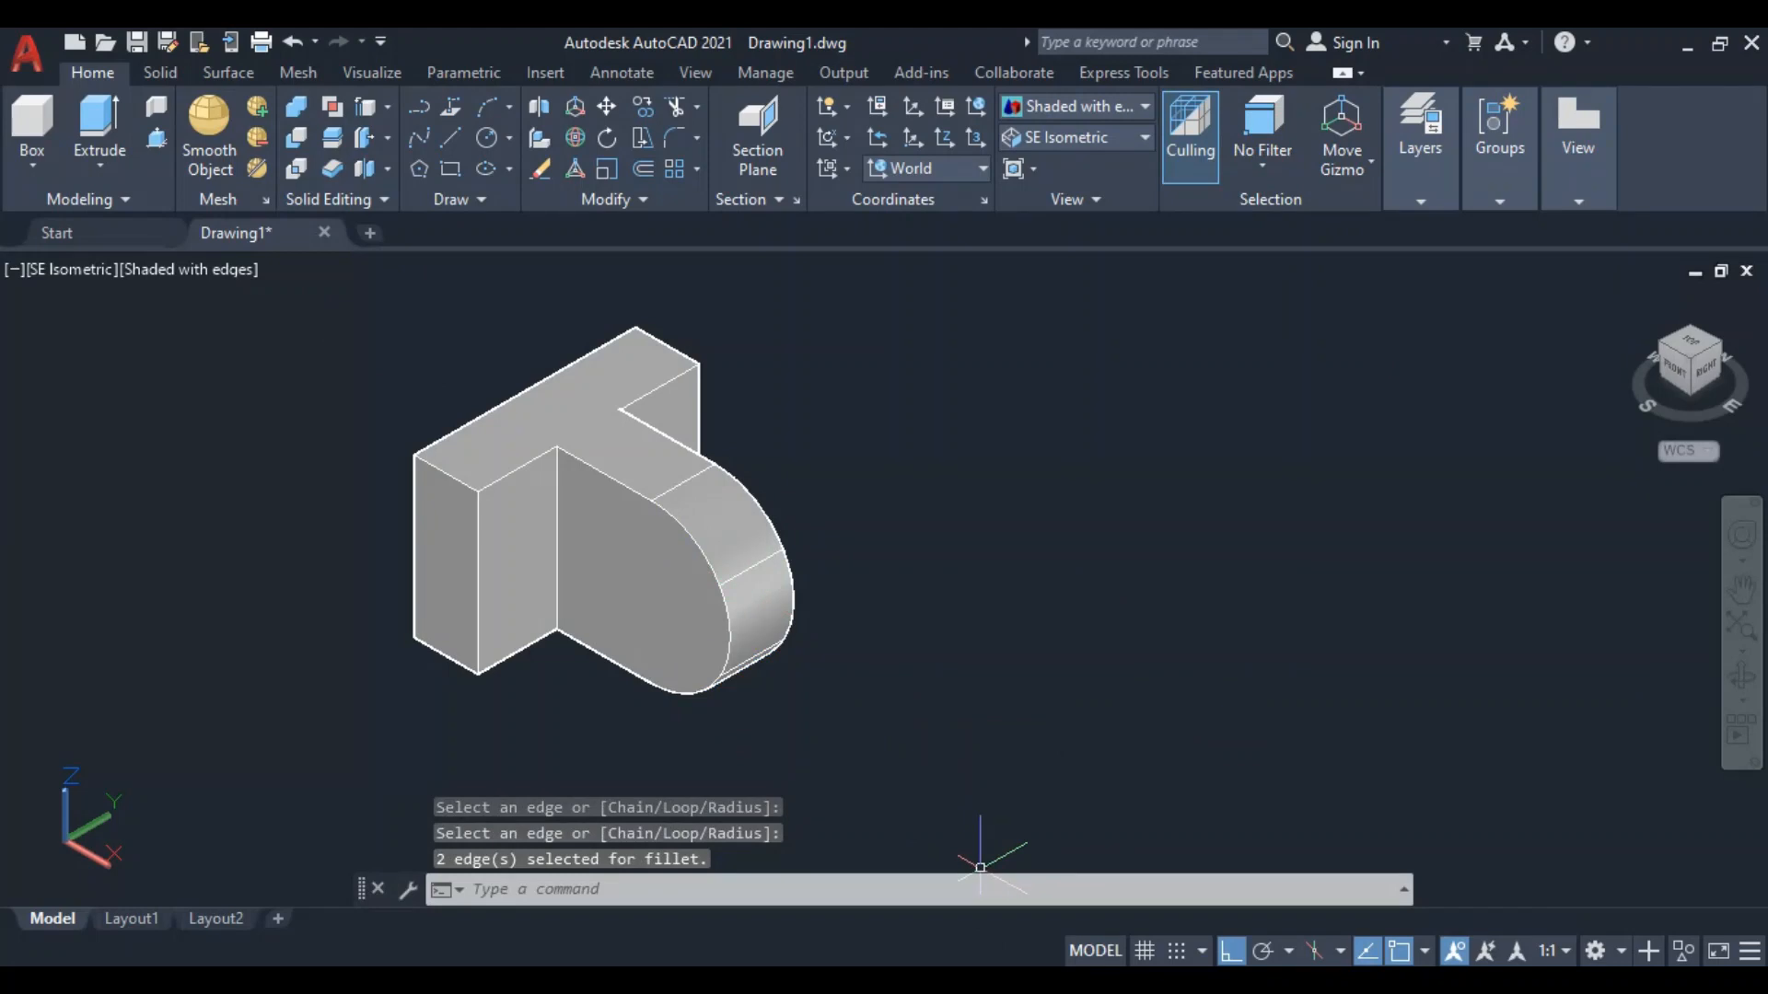
key(alt+Tab)
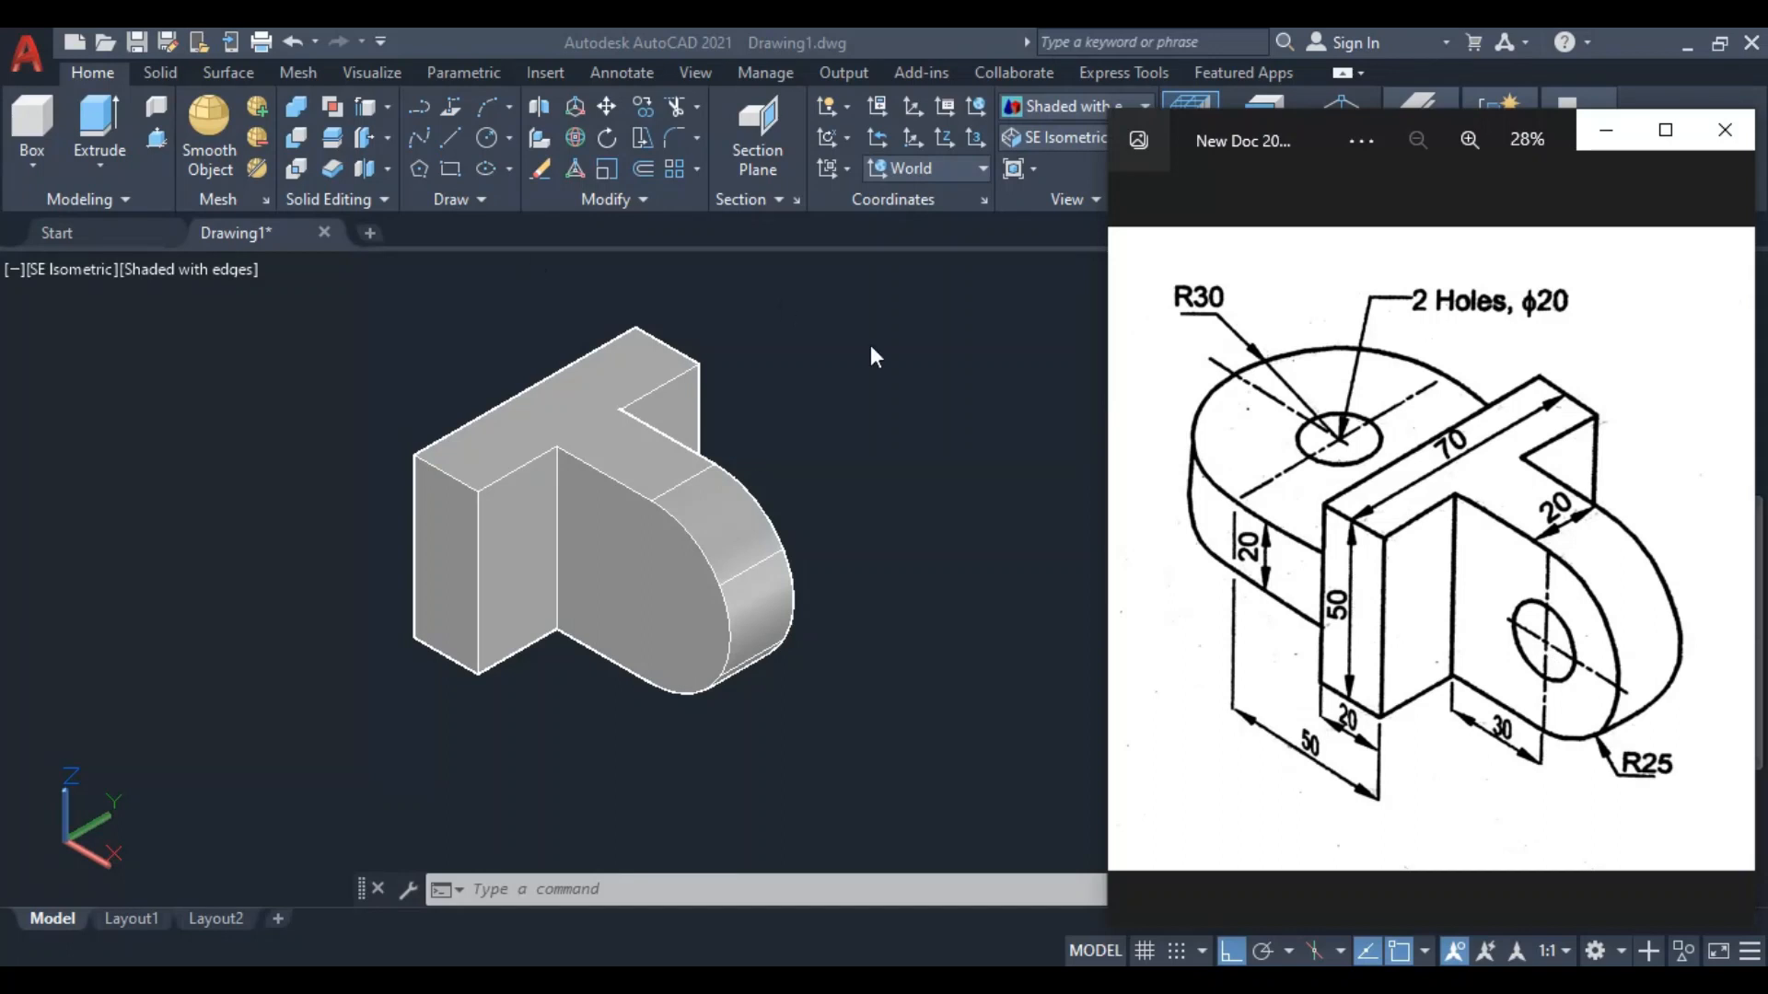
click(789, 405)
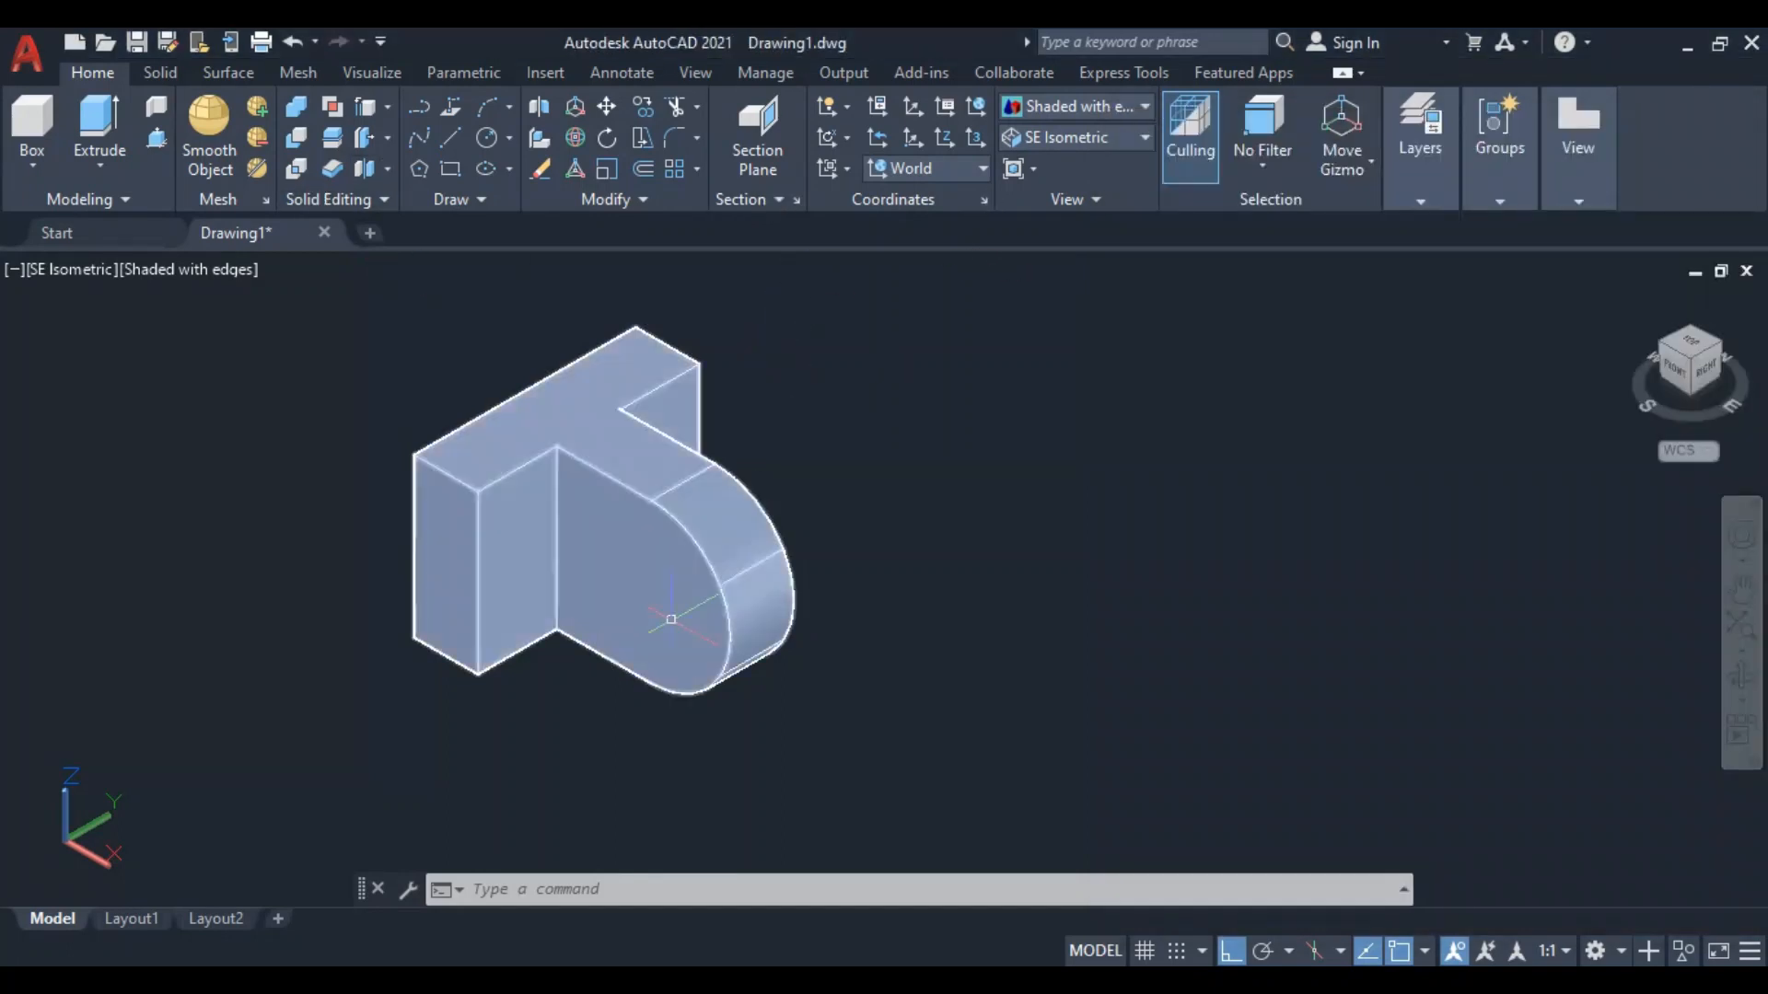
click(510, 137)
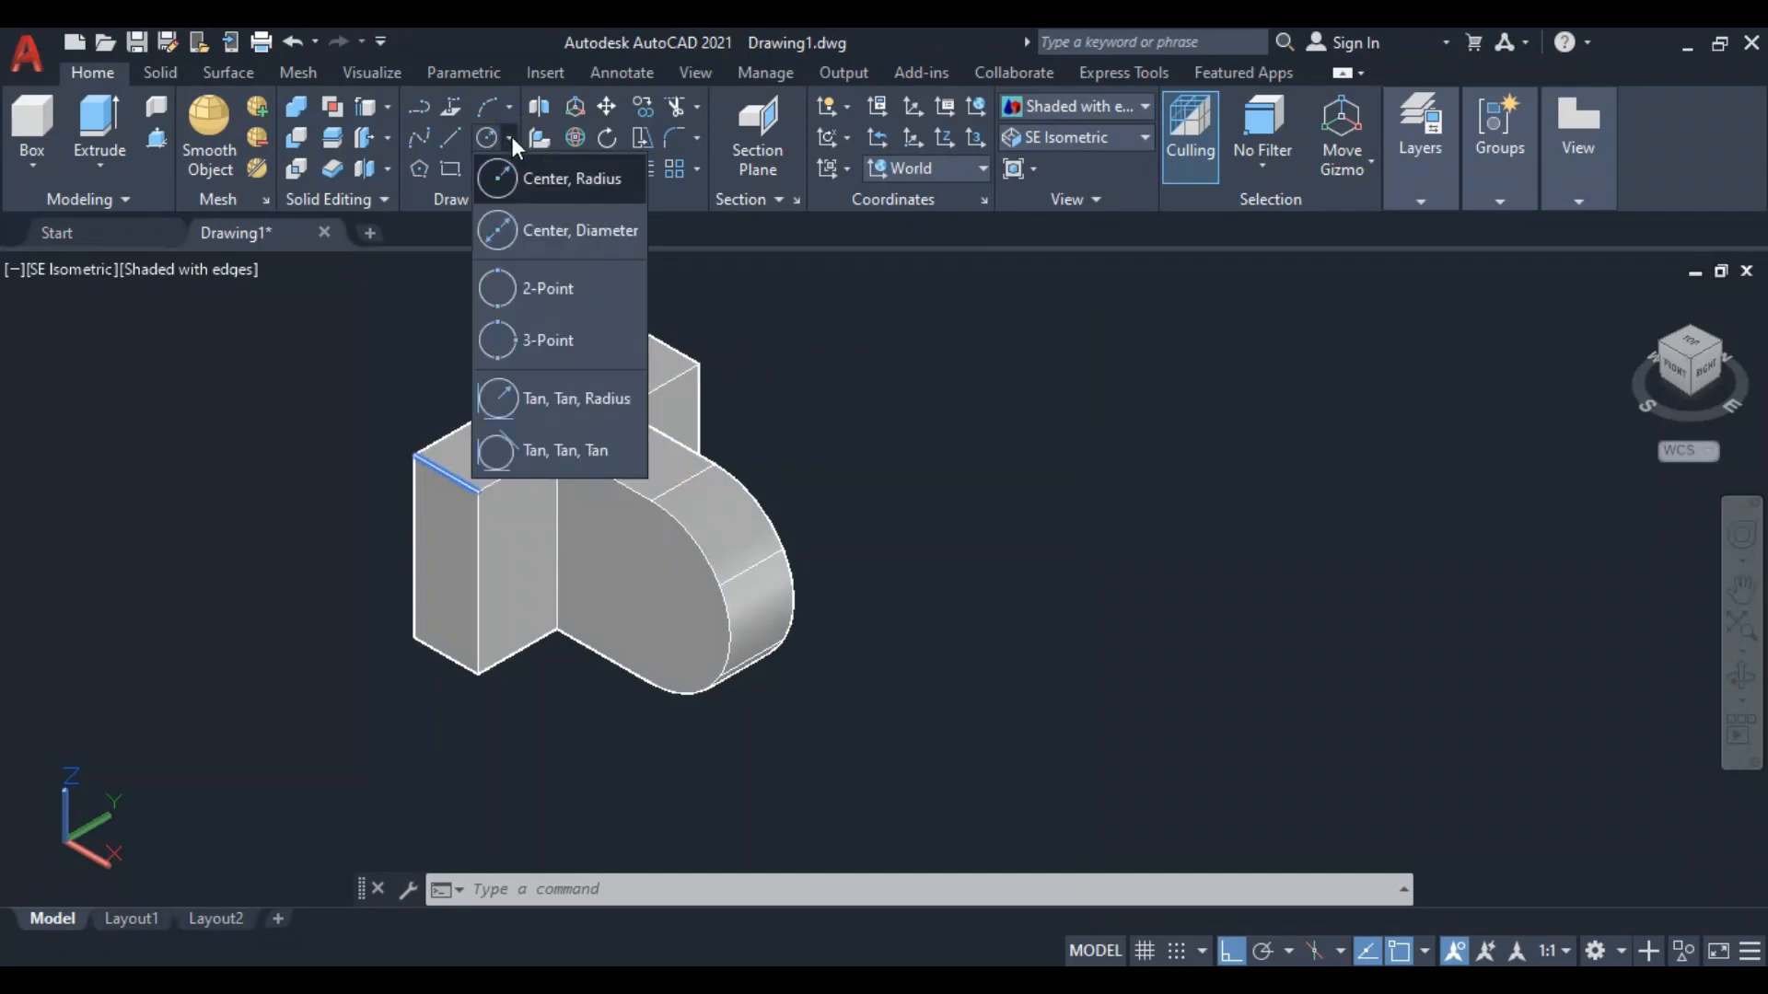
click(549, 232)
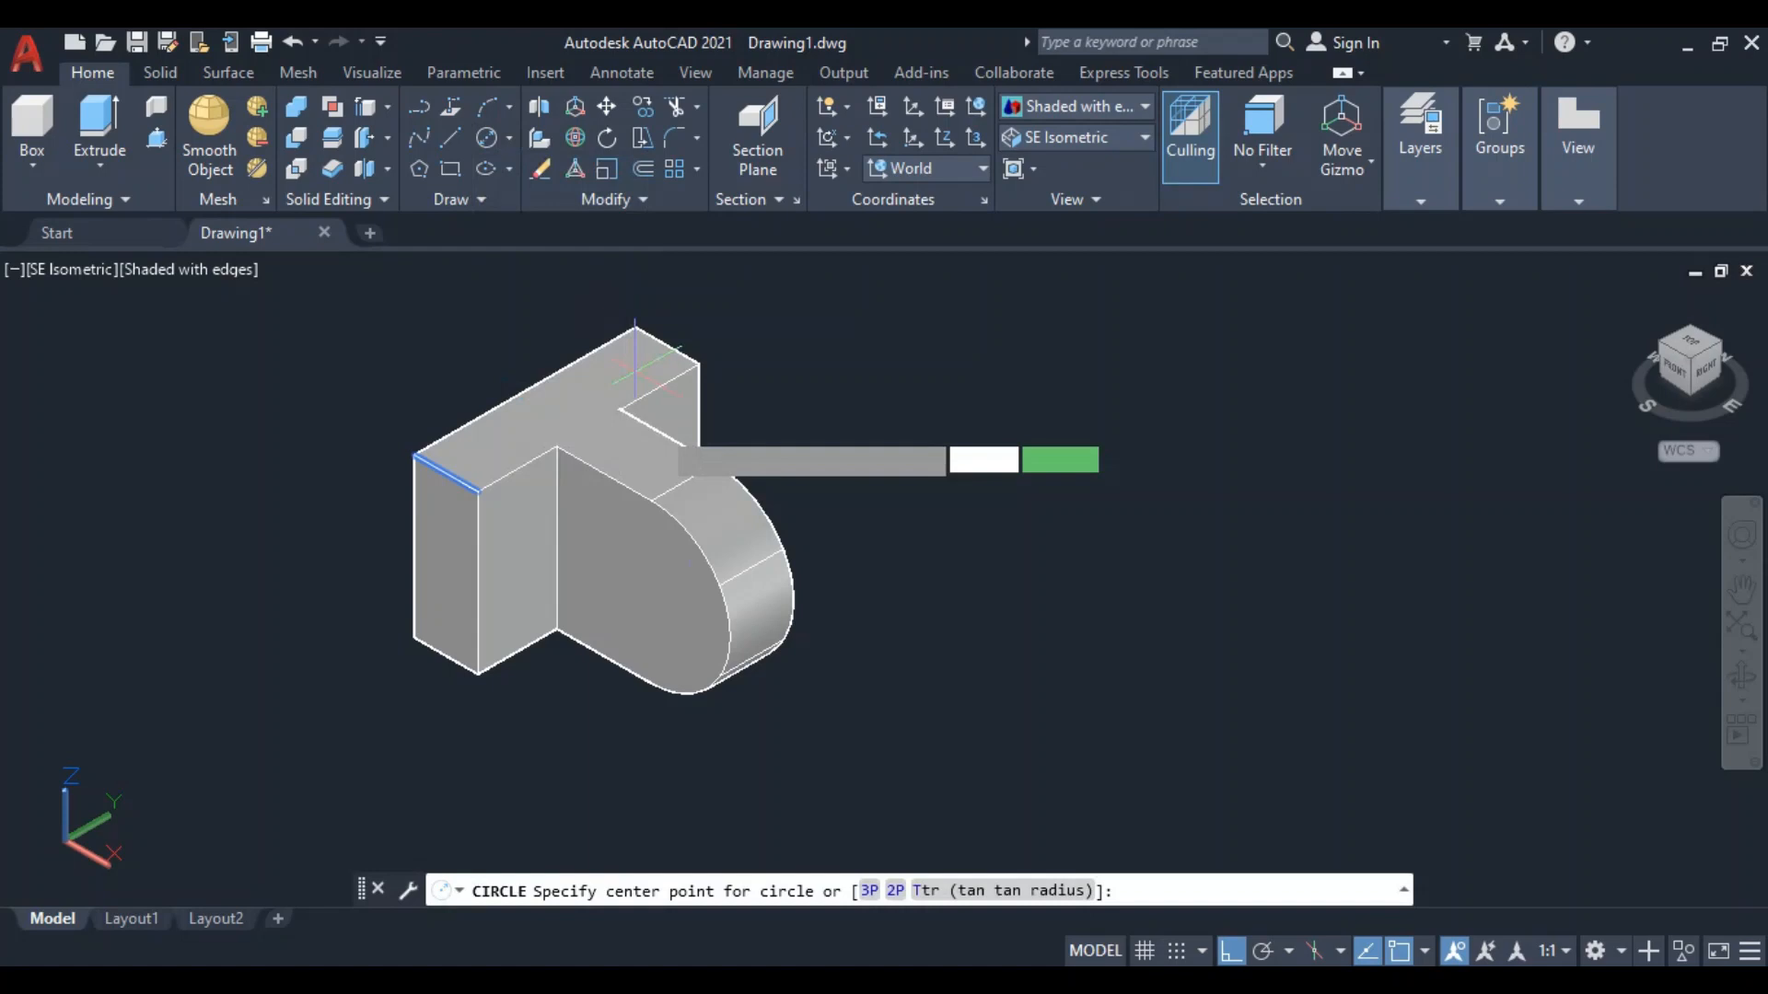
click(651, 591)
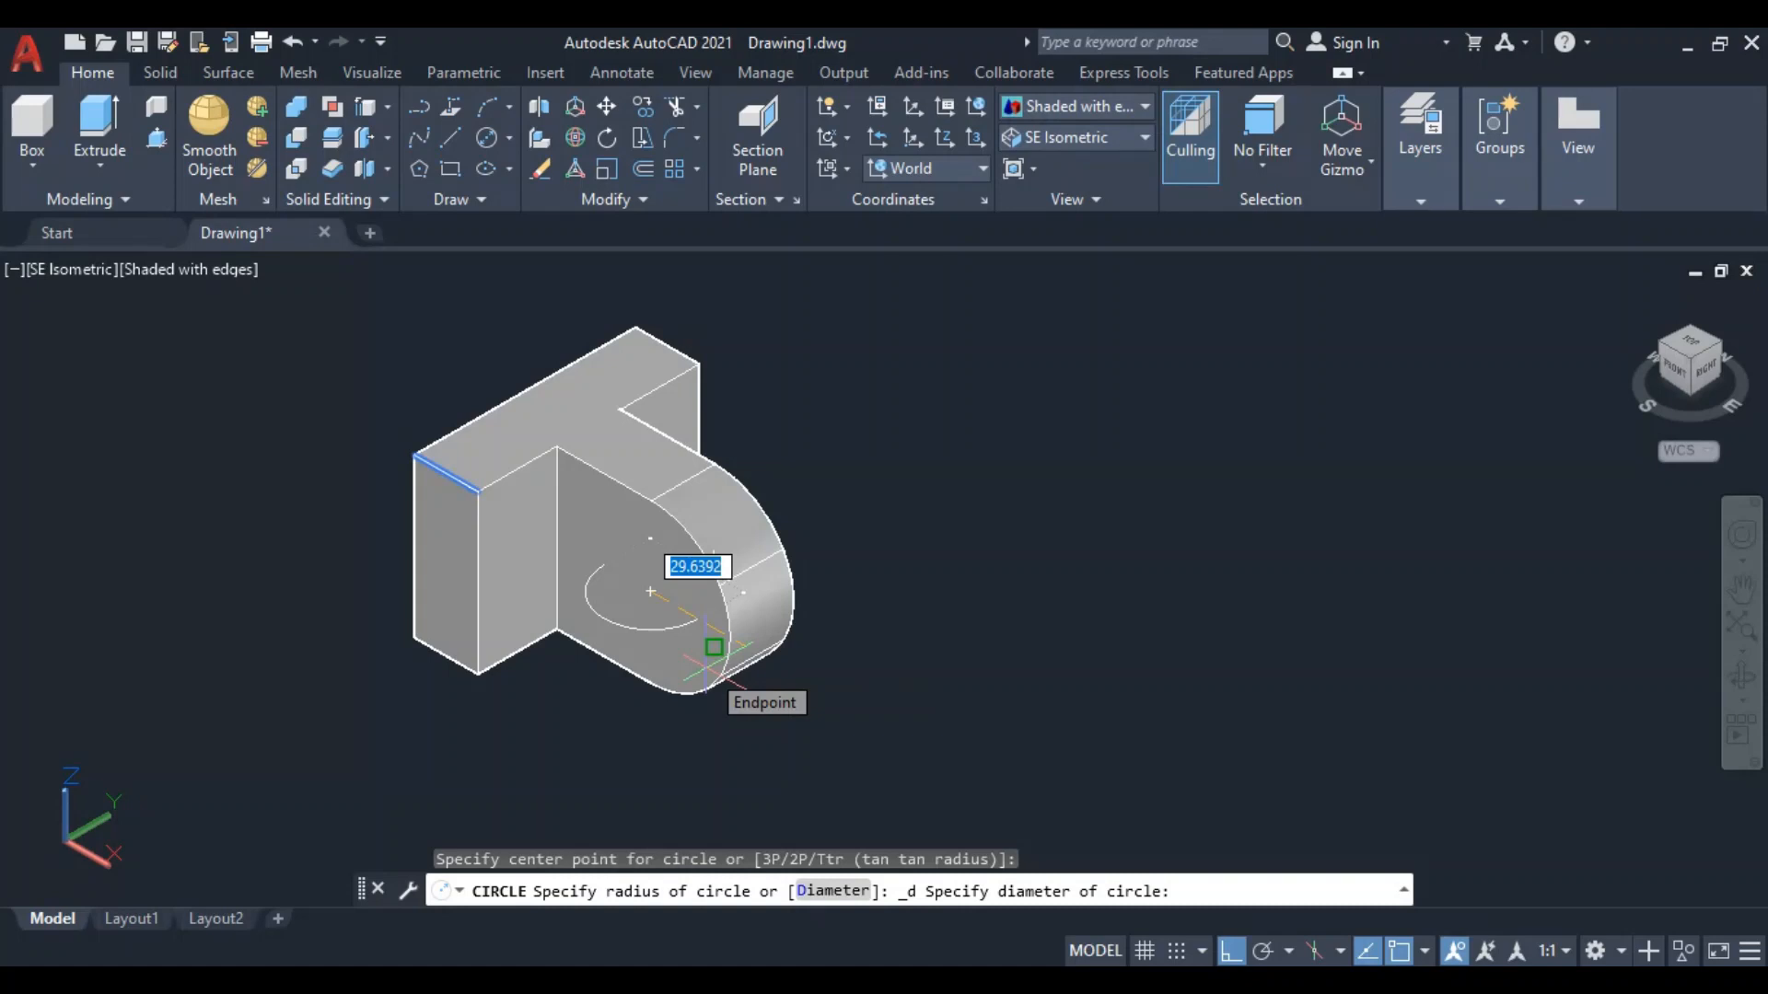
key(Escape)
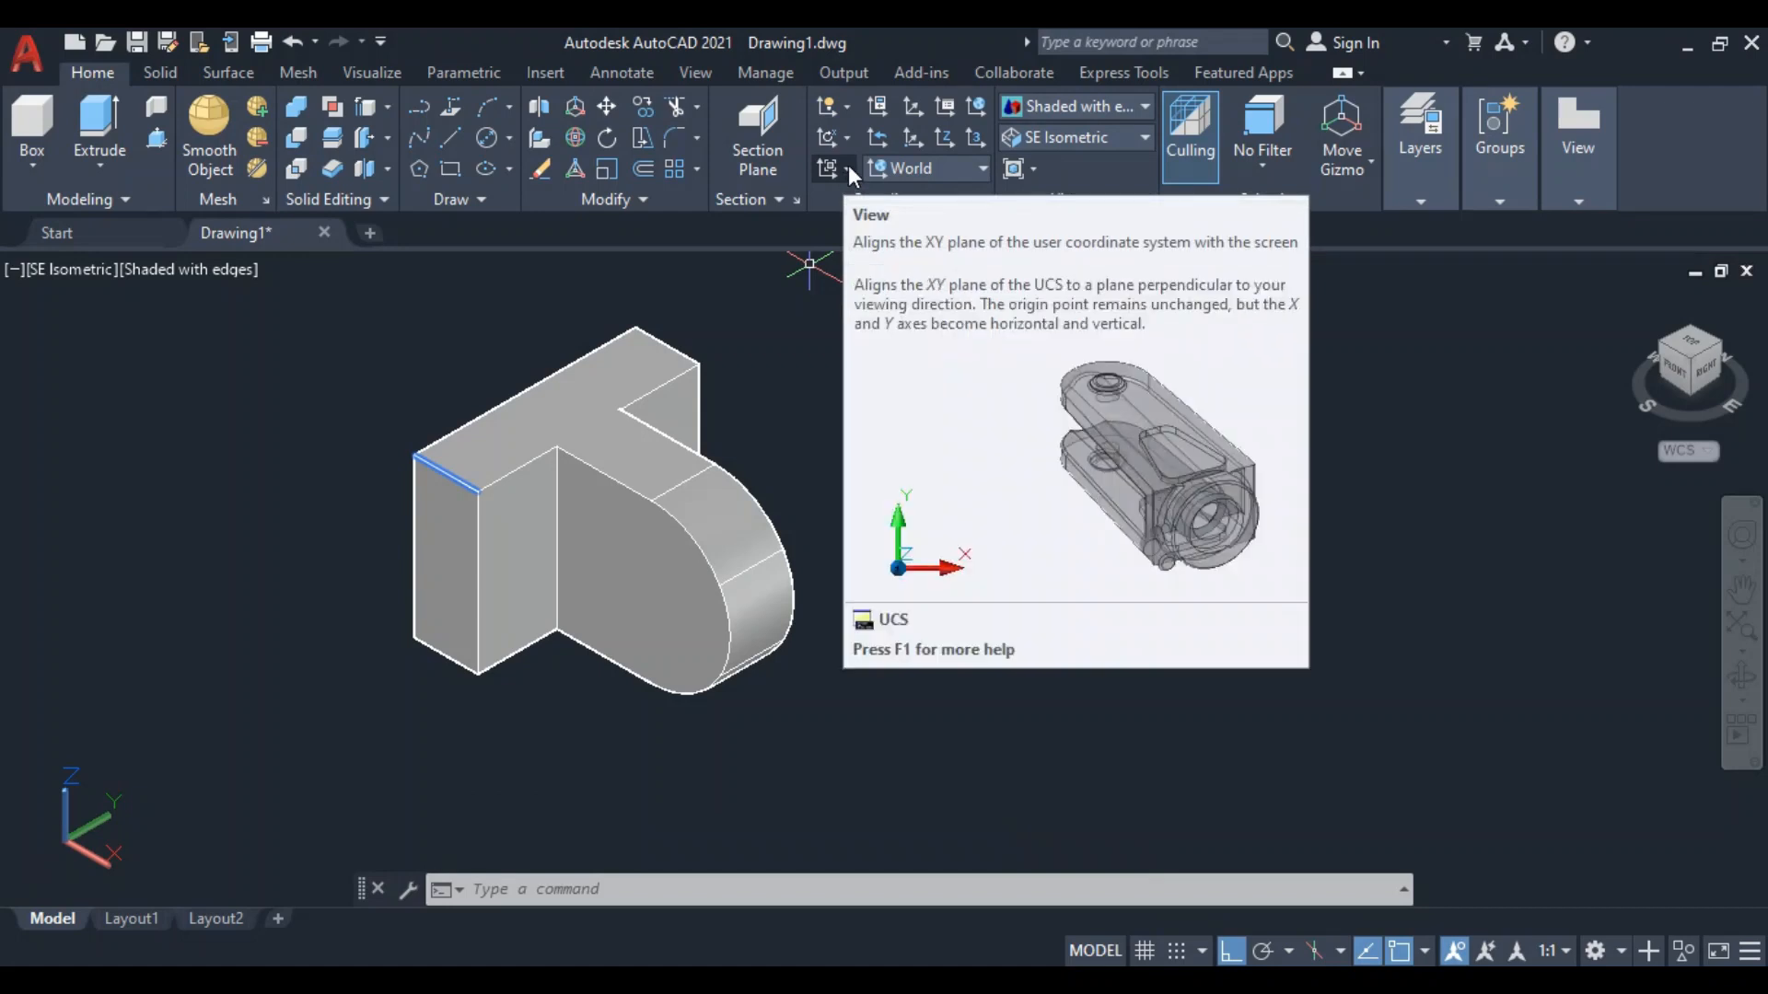
Align the UCS to the rib's rounded side face using the Face option and accept the orientation
click(848, 169)
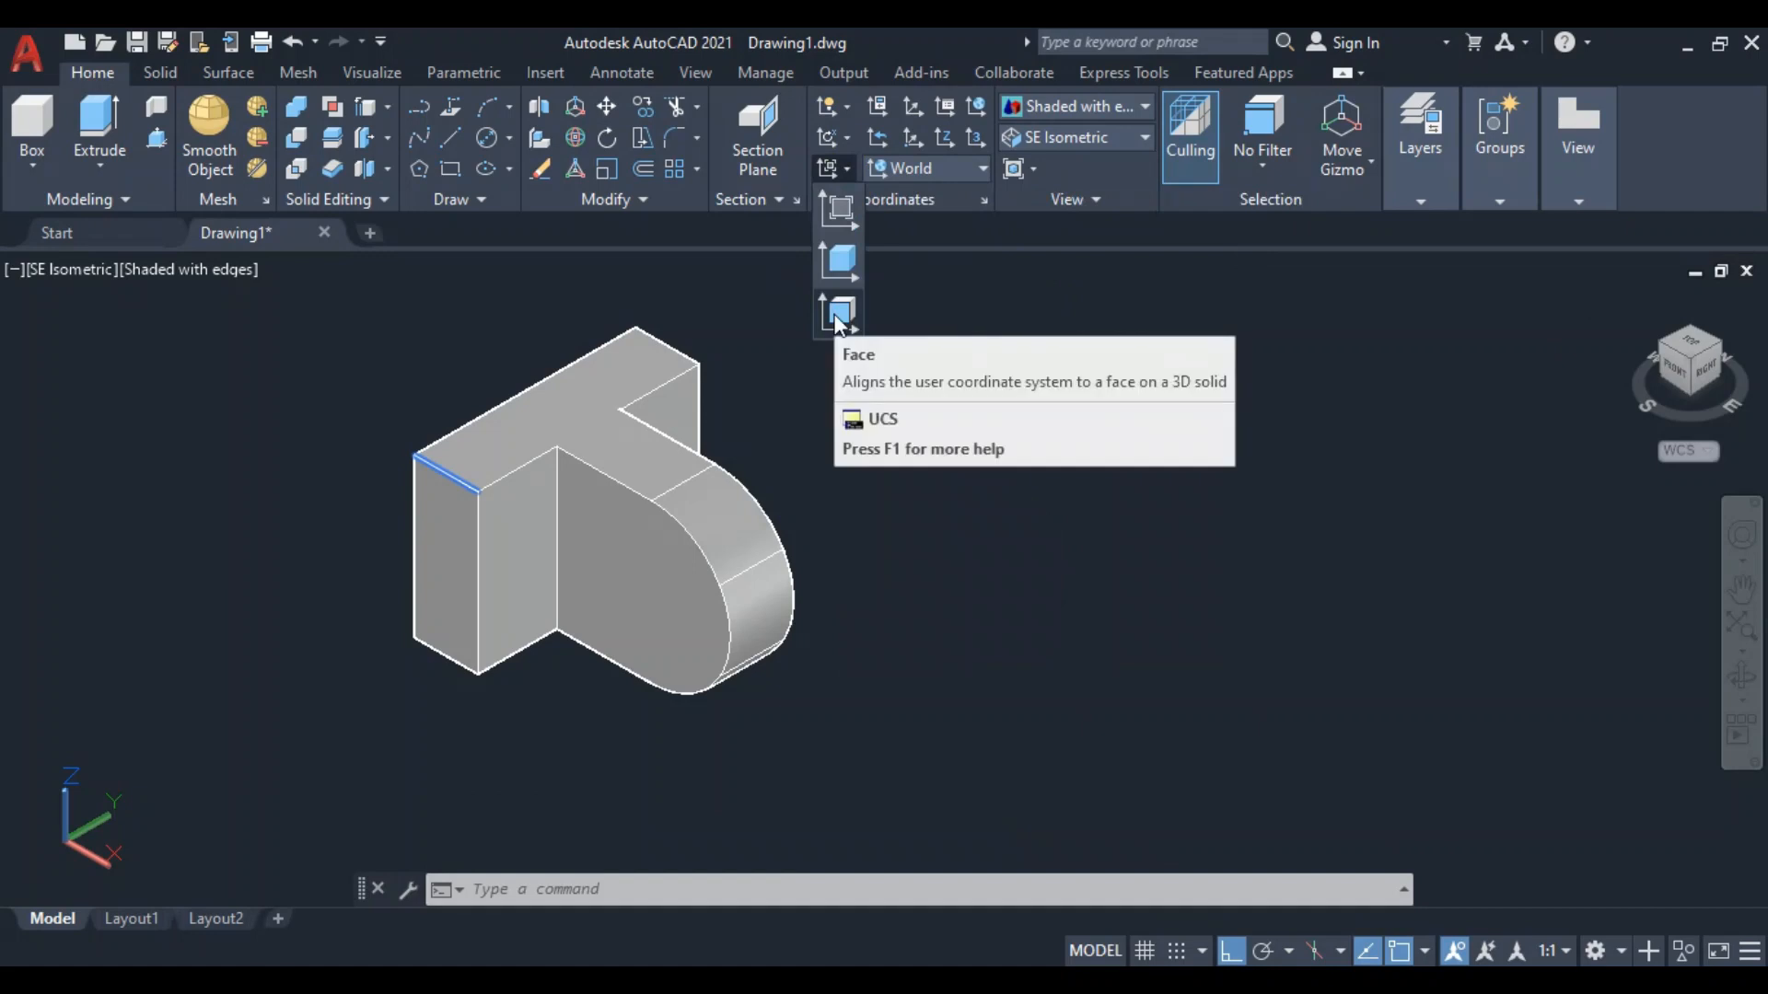
click(839, 316)
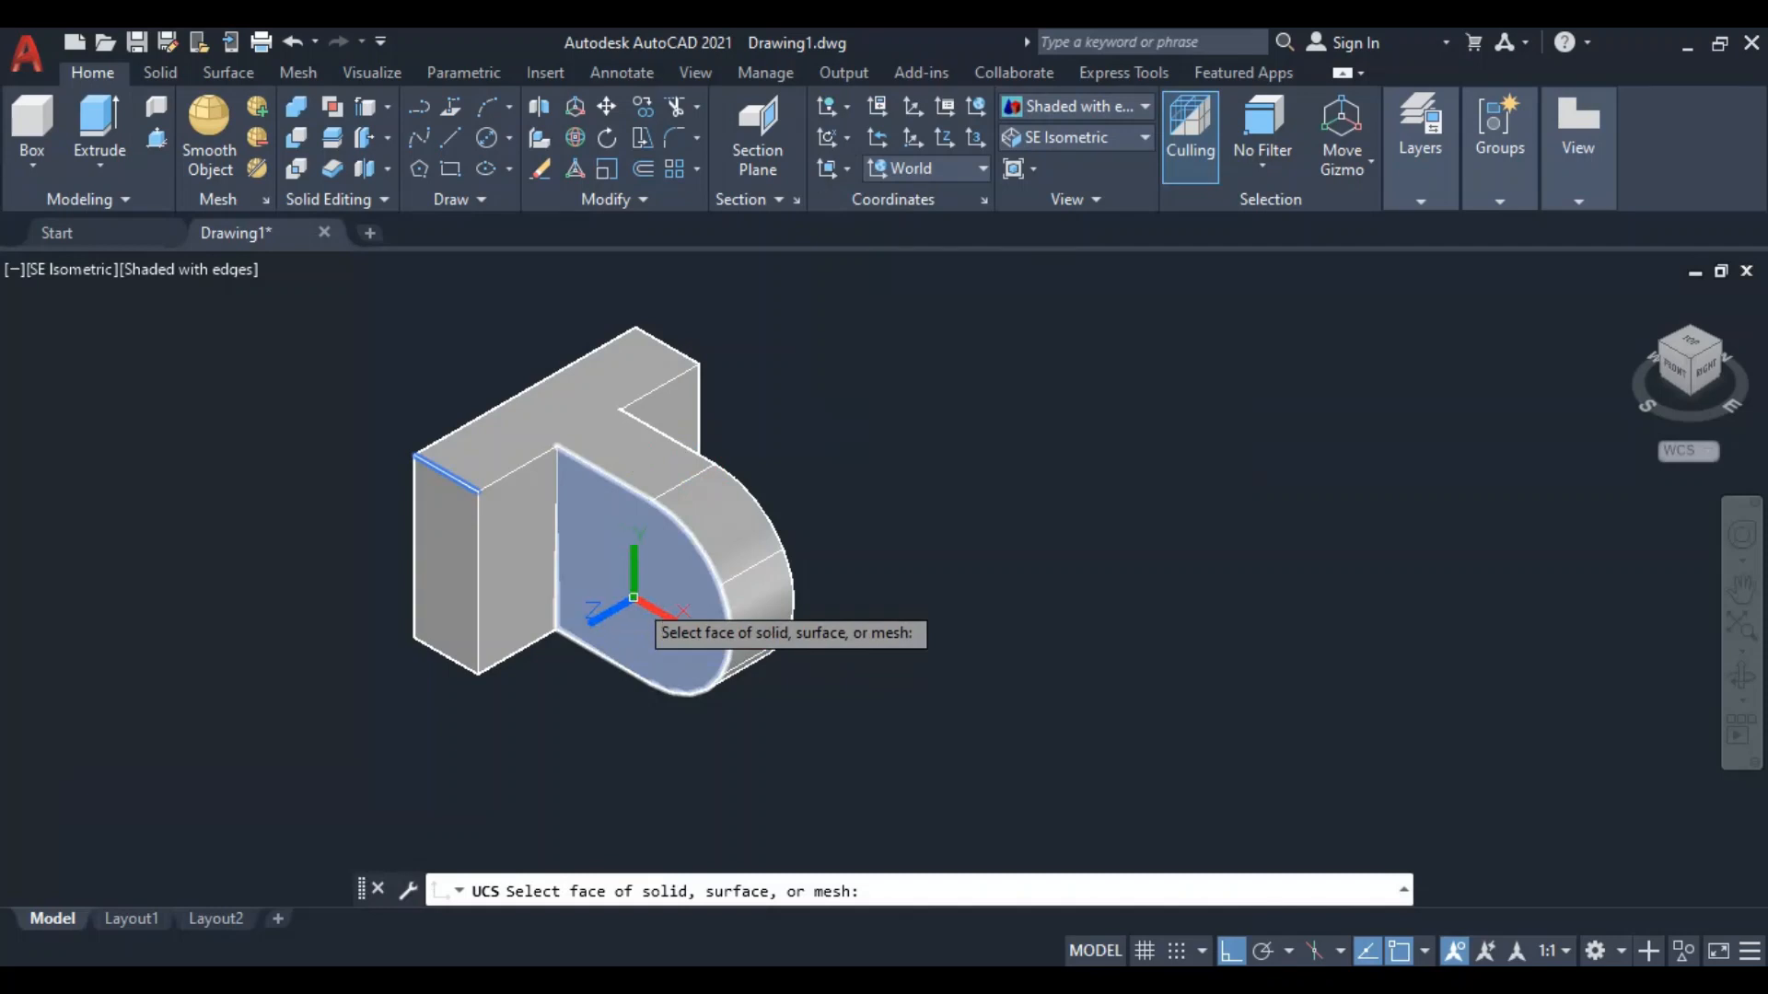
click(633, 598)
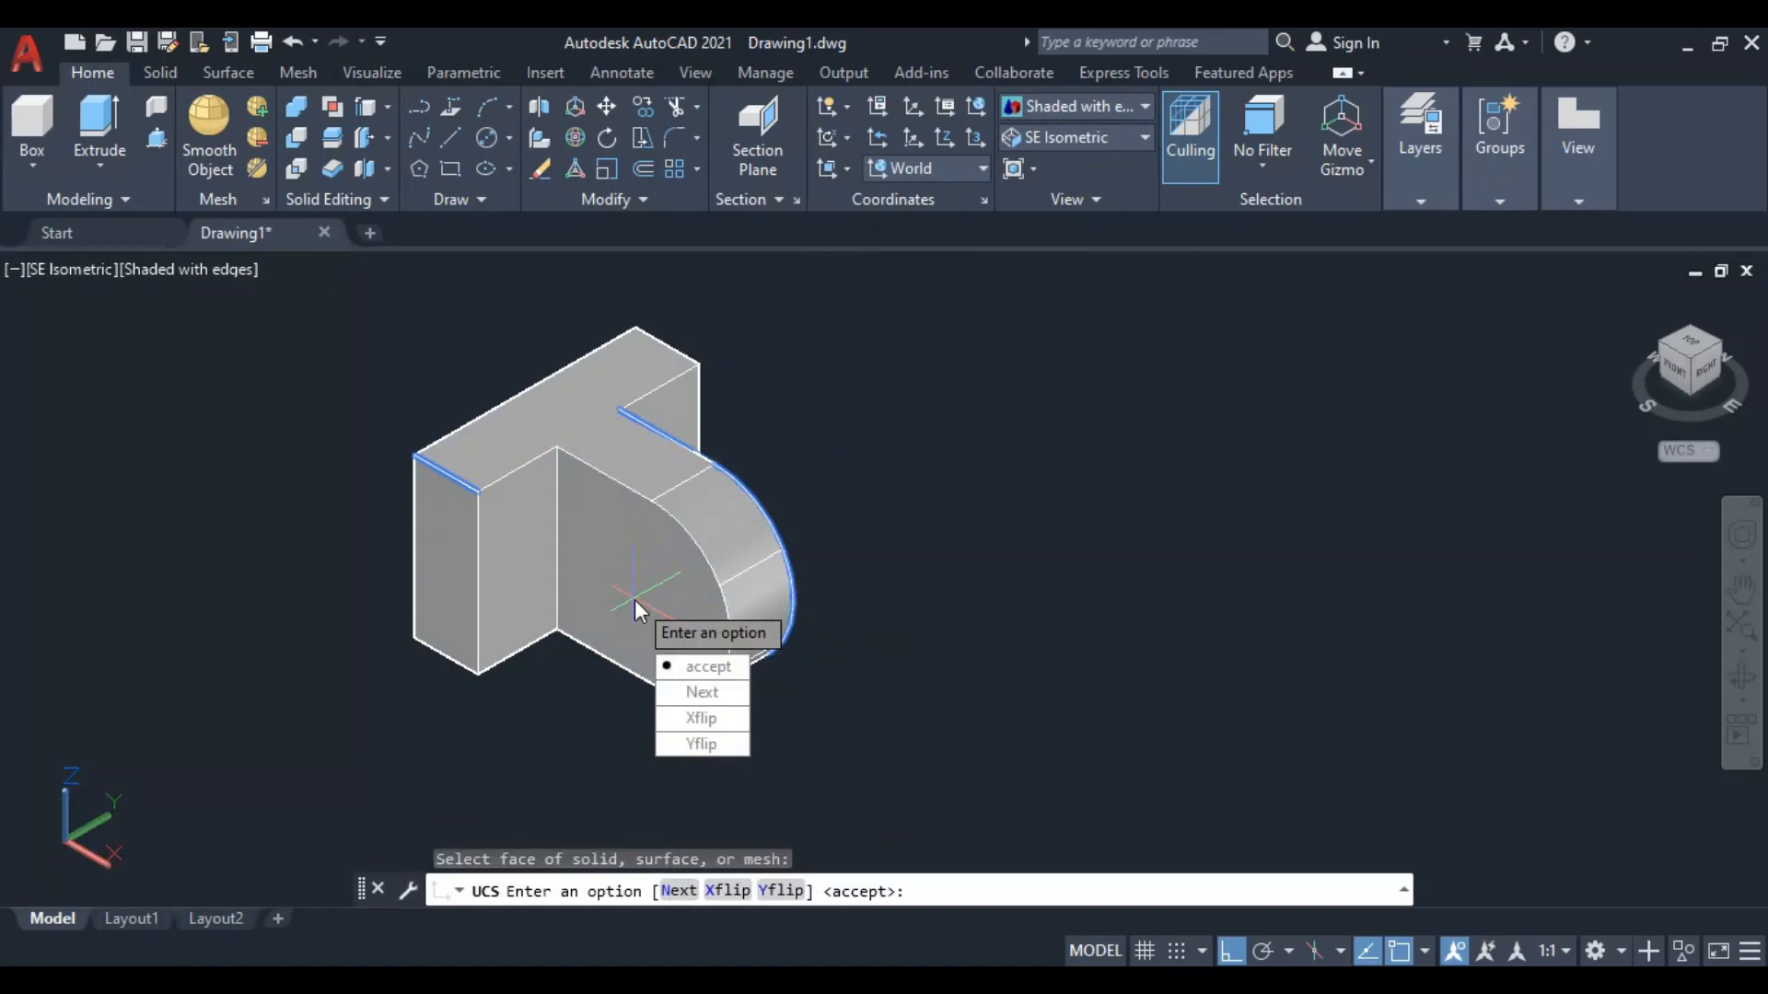
key(Return)
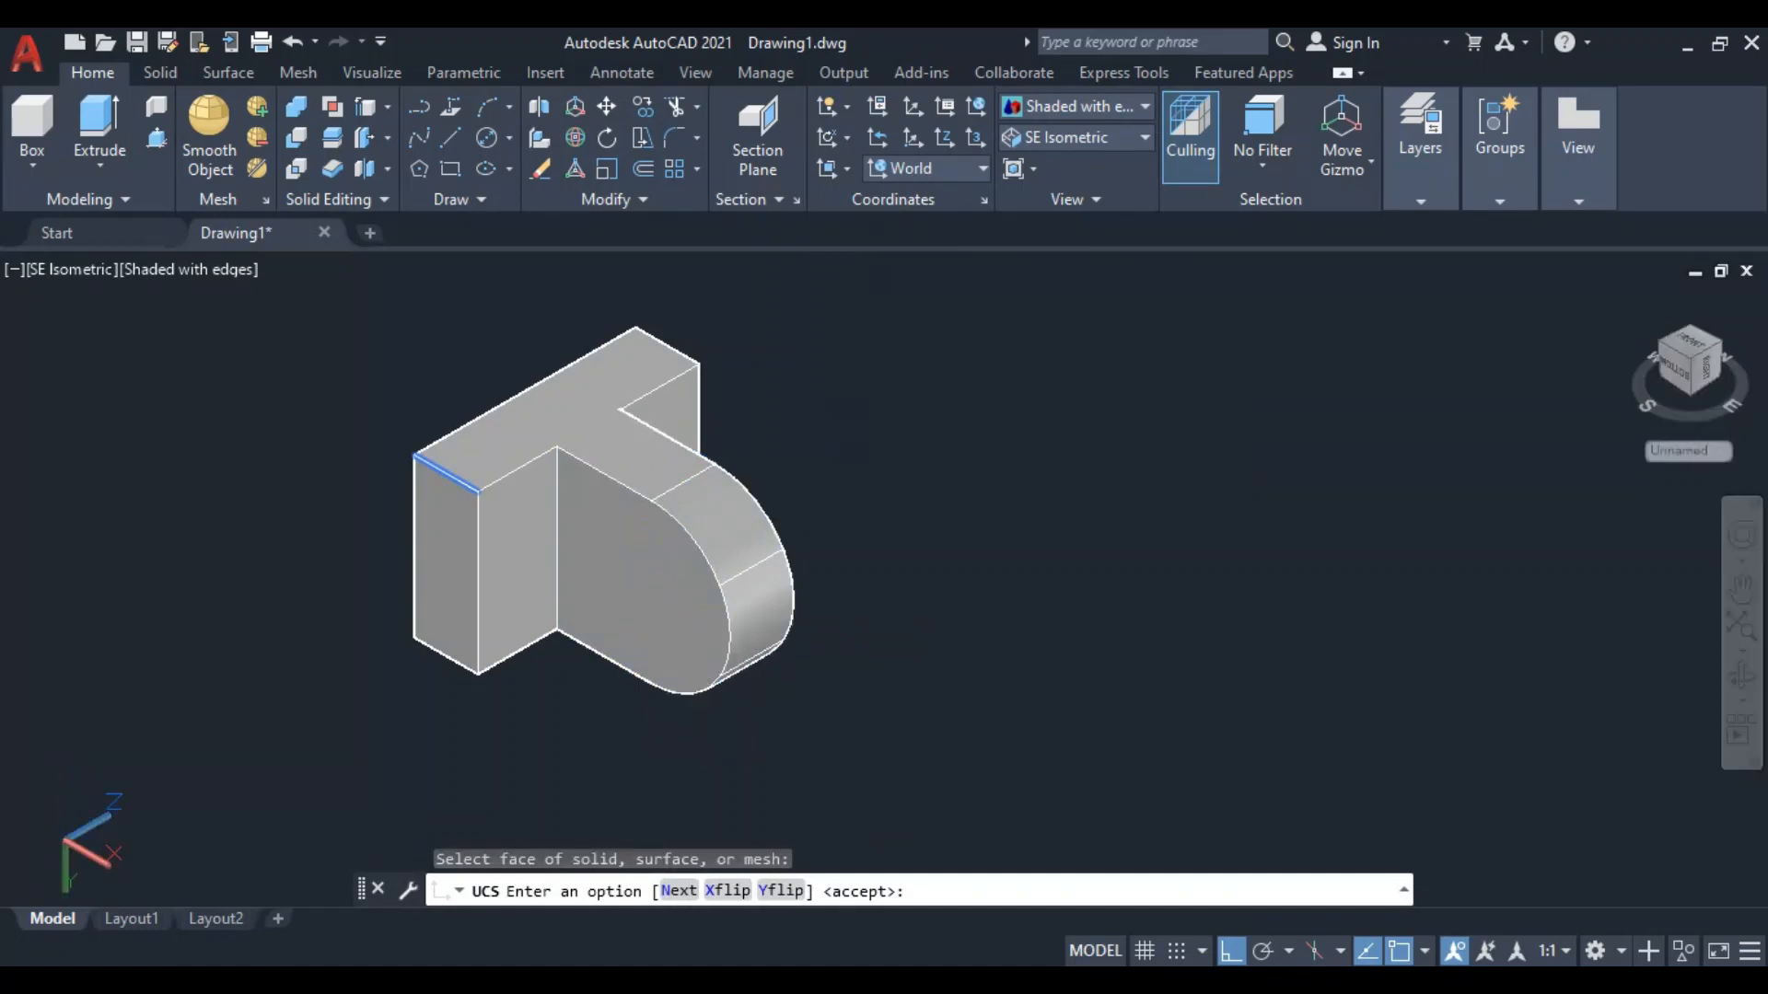
Draw a circle of diameter 20 on the rib's side face, centred on its rounded end
click(510, 138)
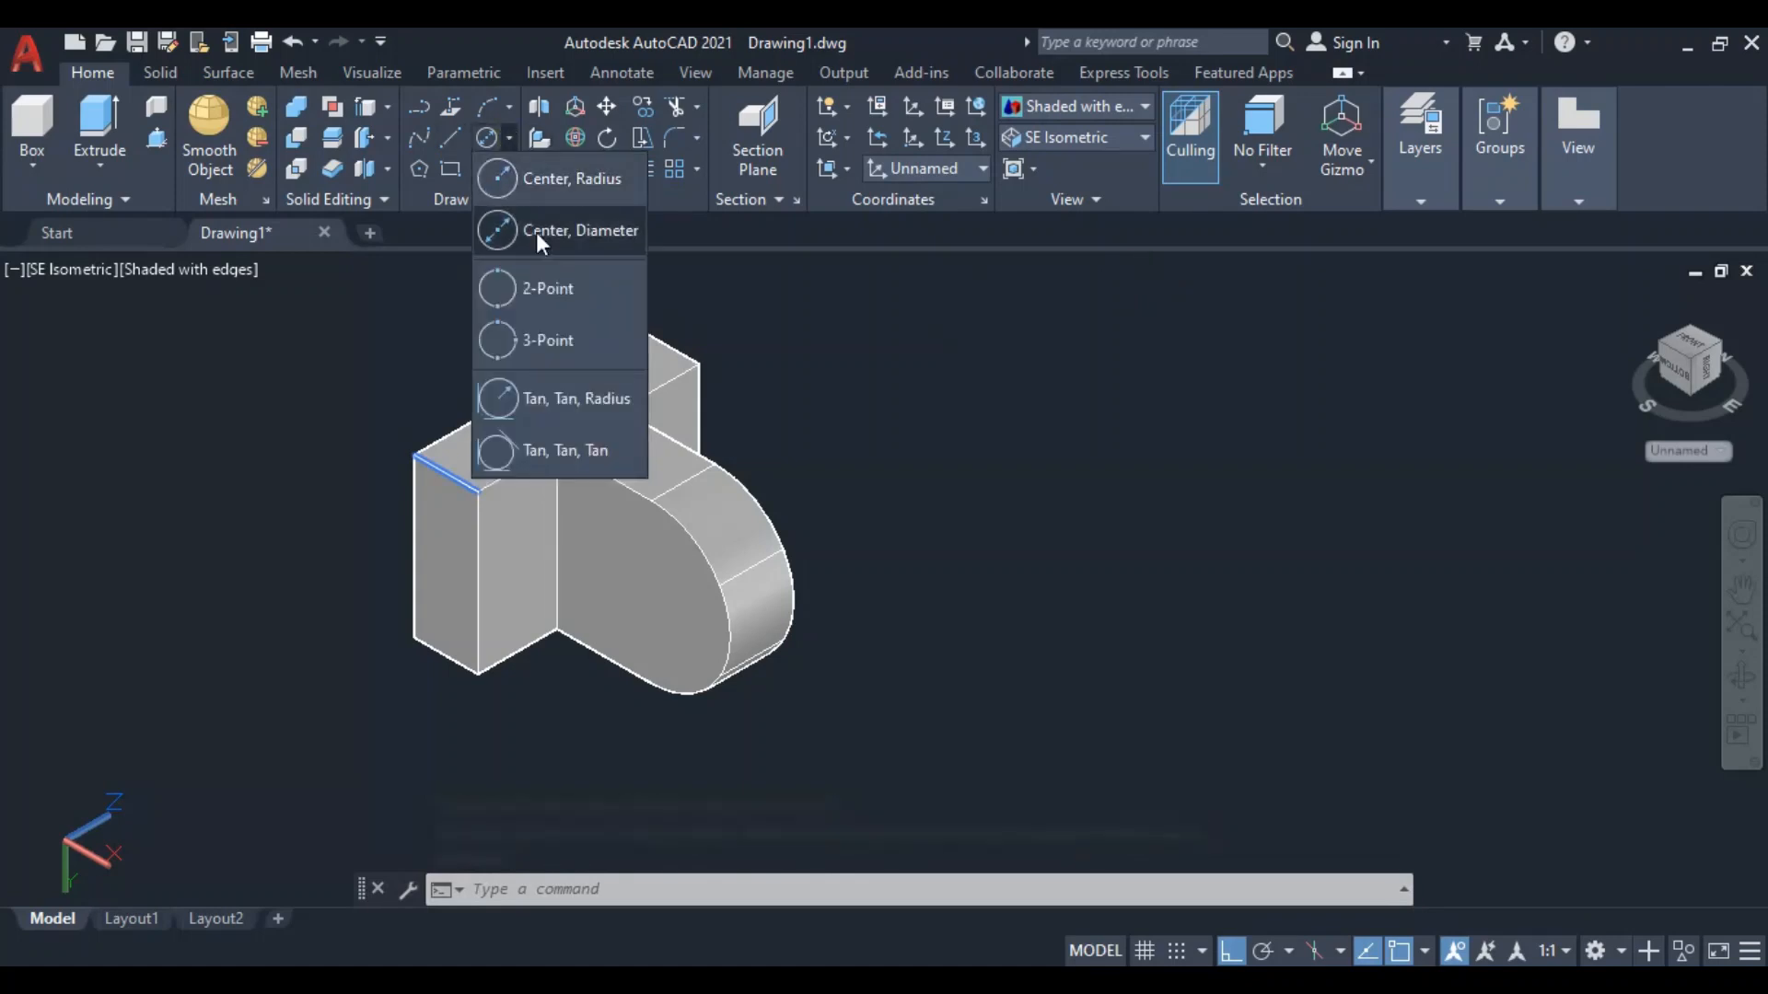
key(Escape)
text(c)
key(Return)
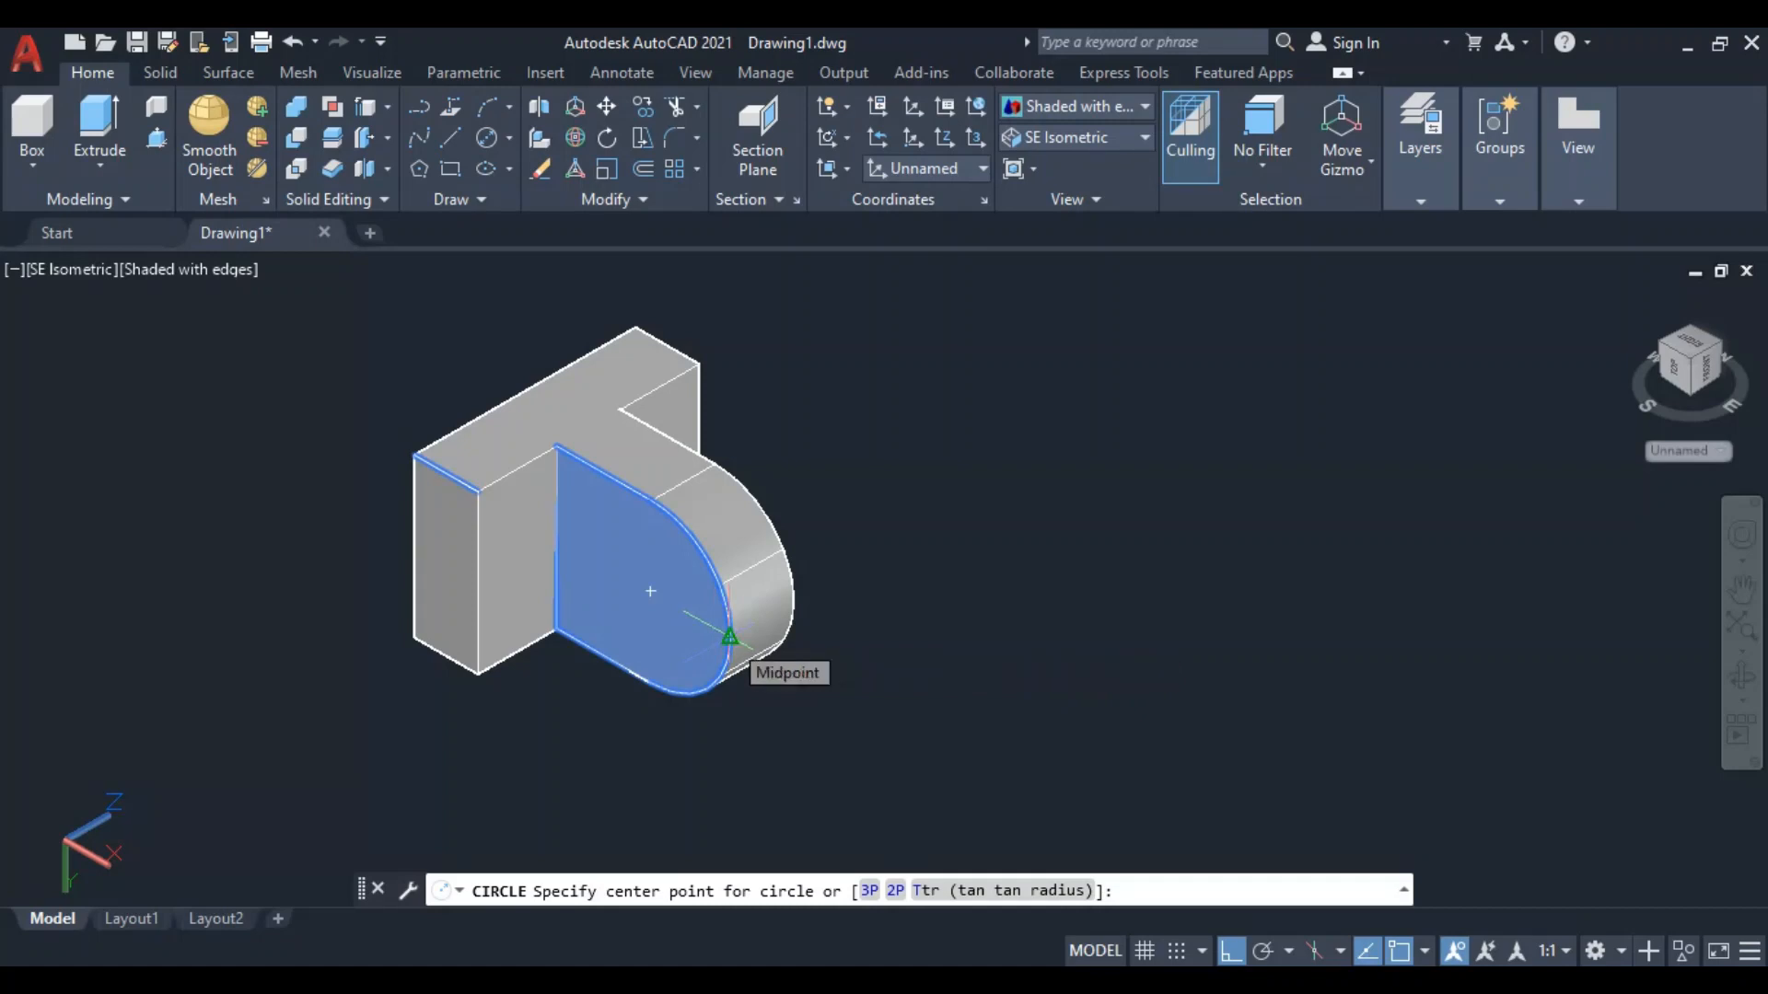
click(650, 592)
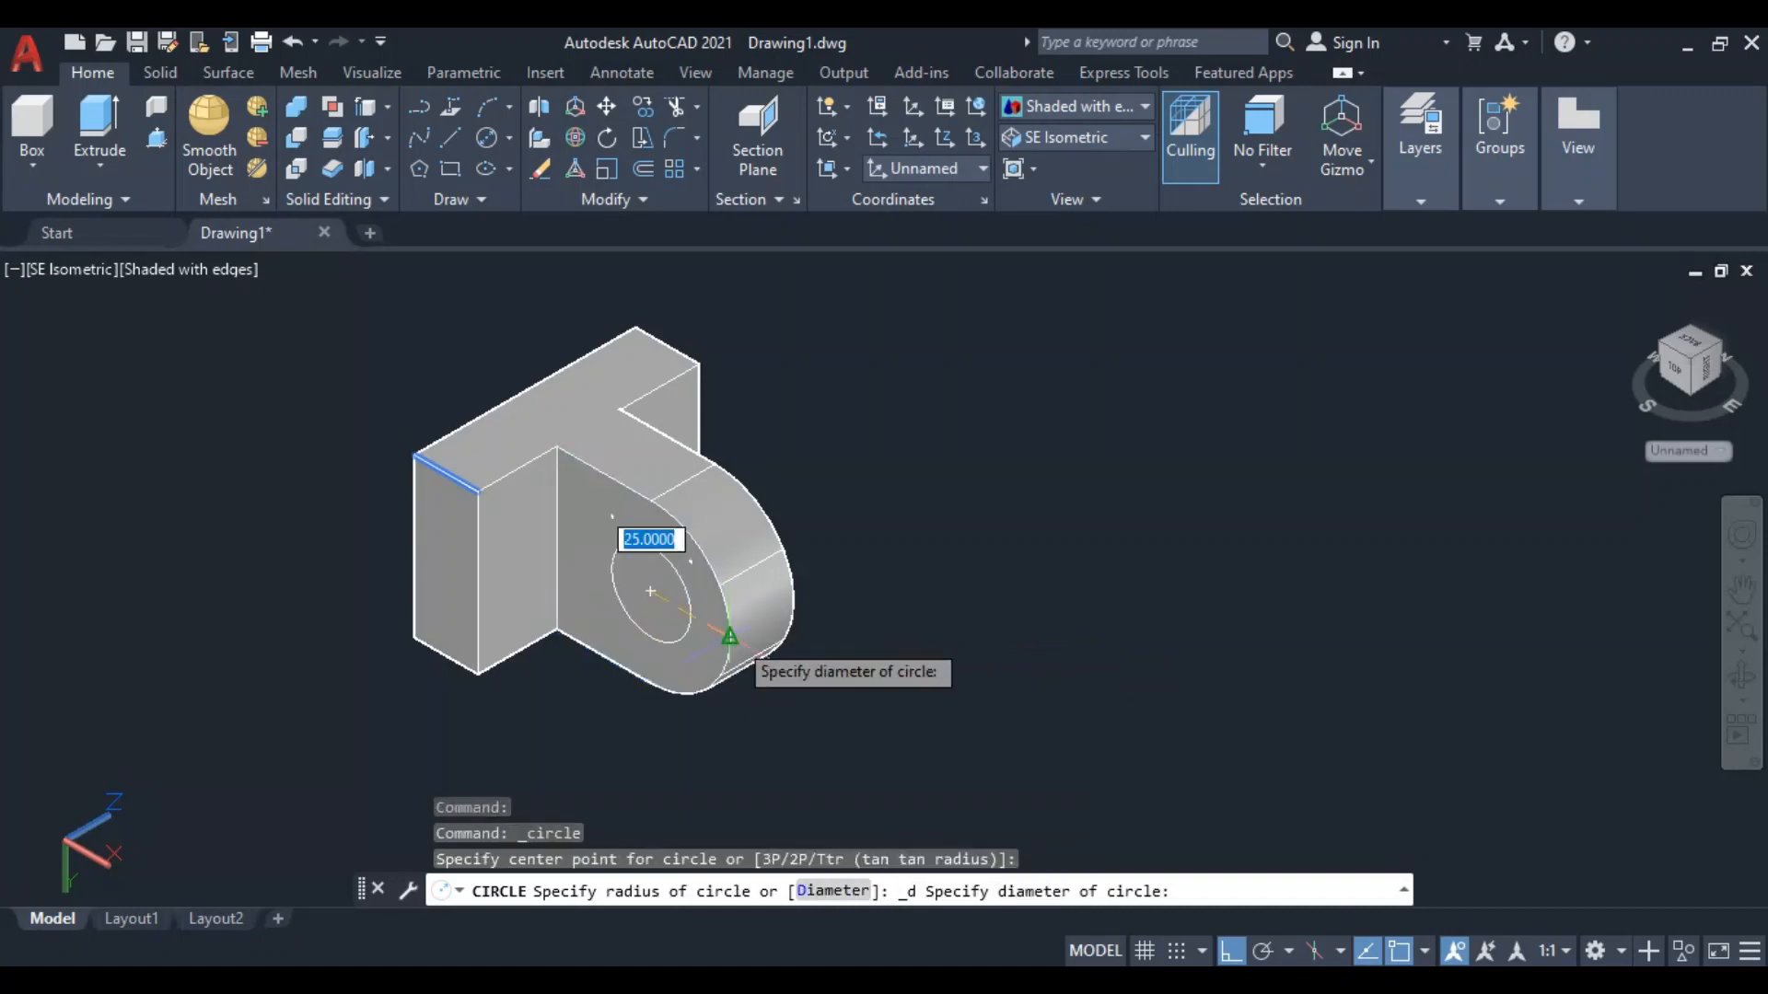
text(20)
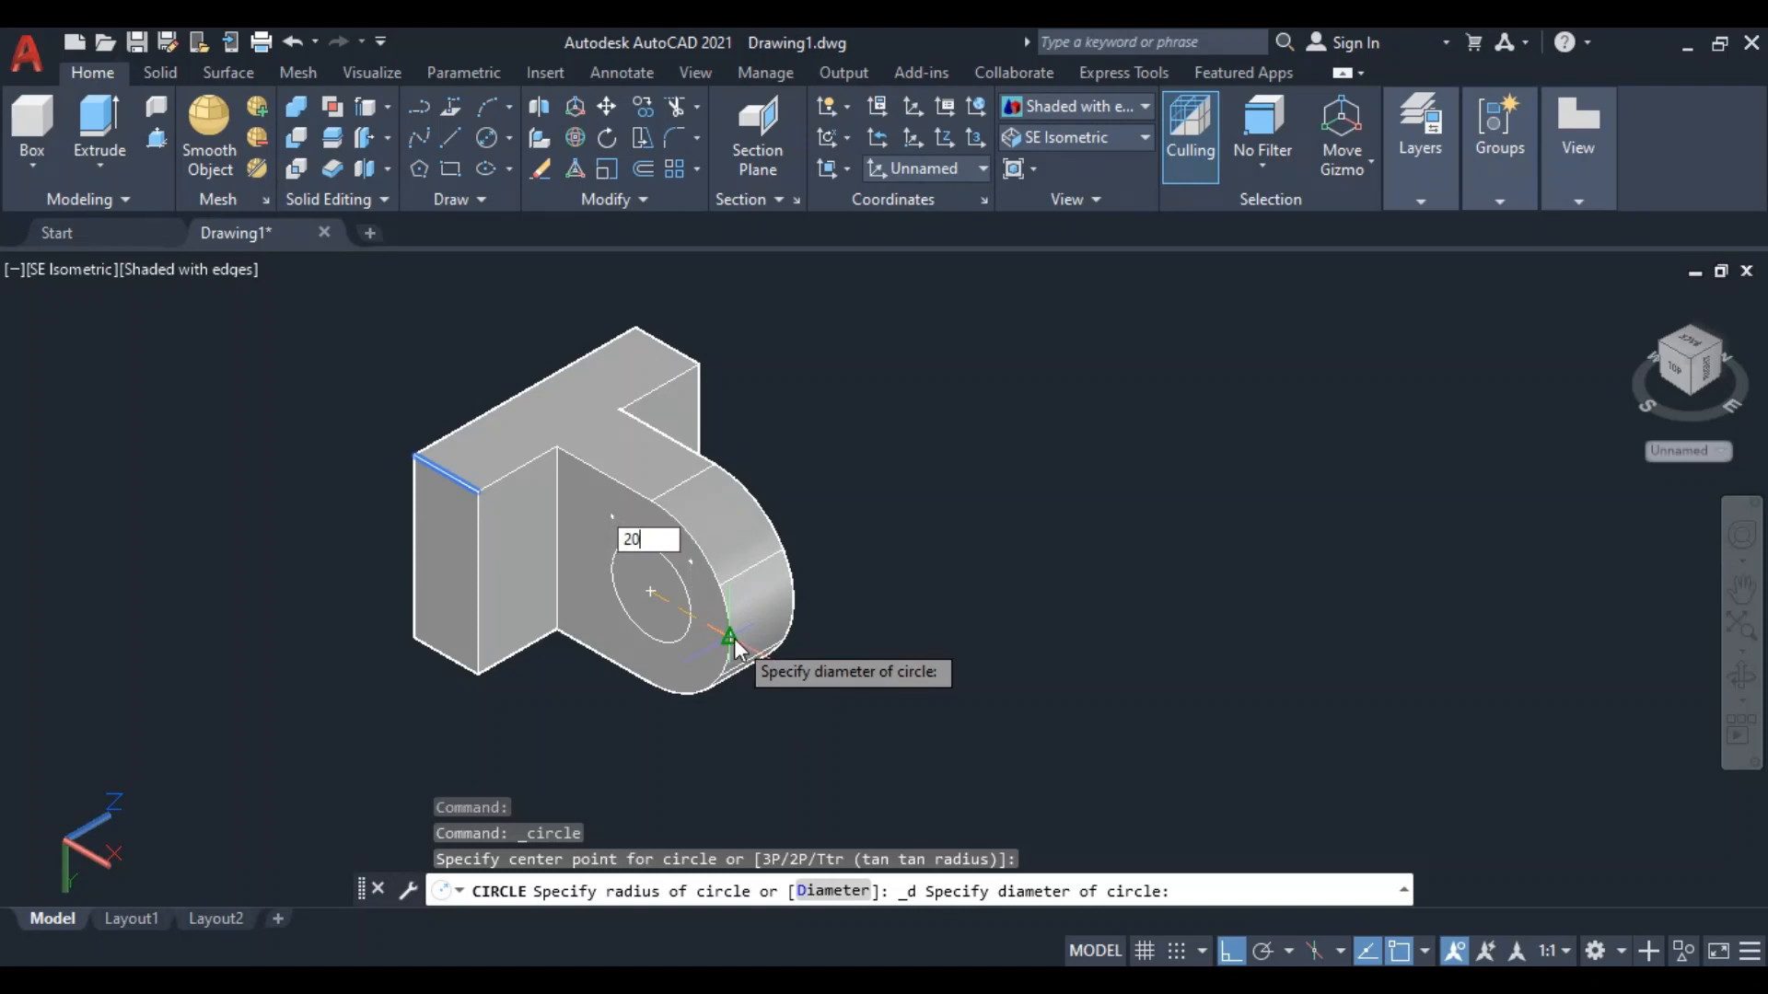
key(Return)
key(Escape)
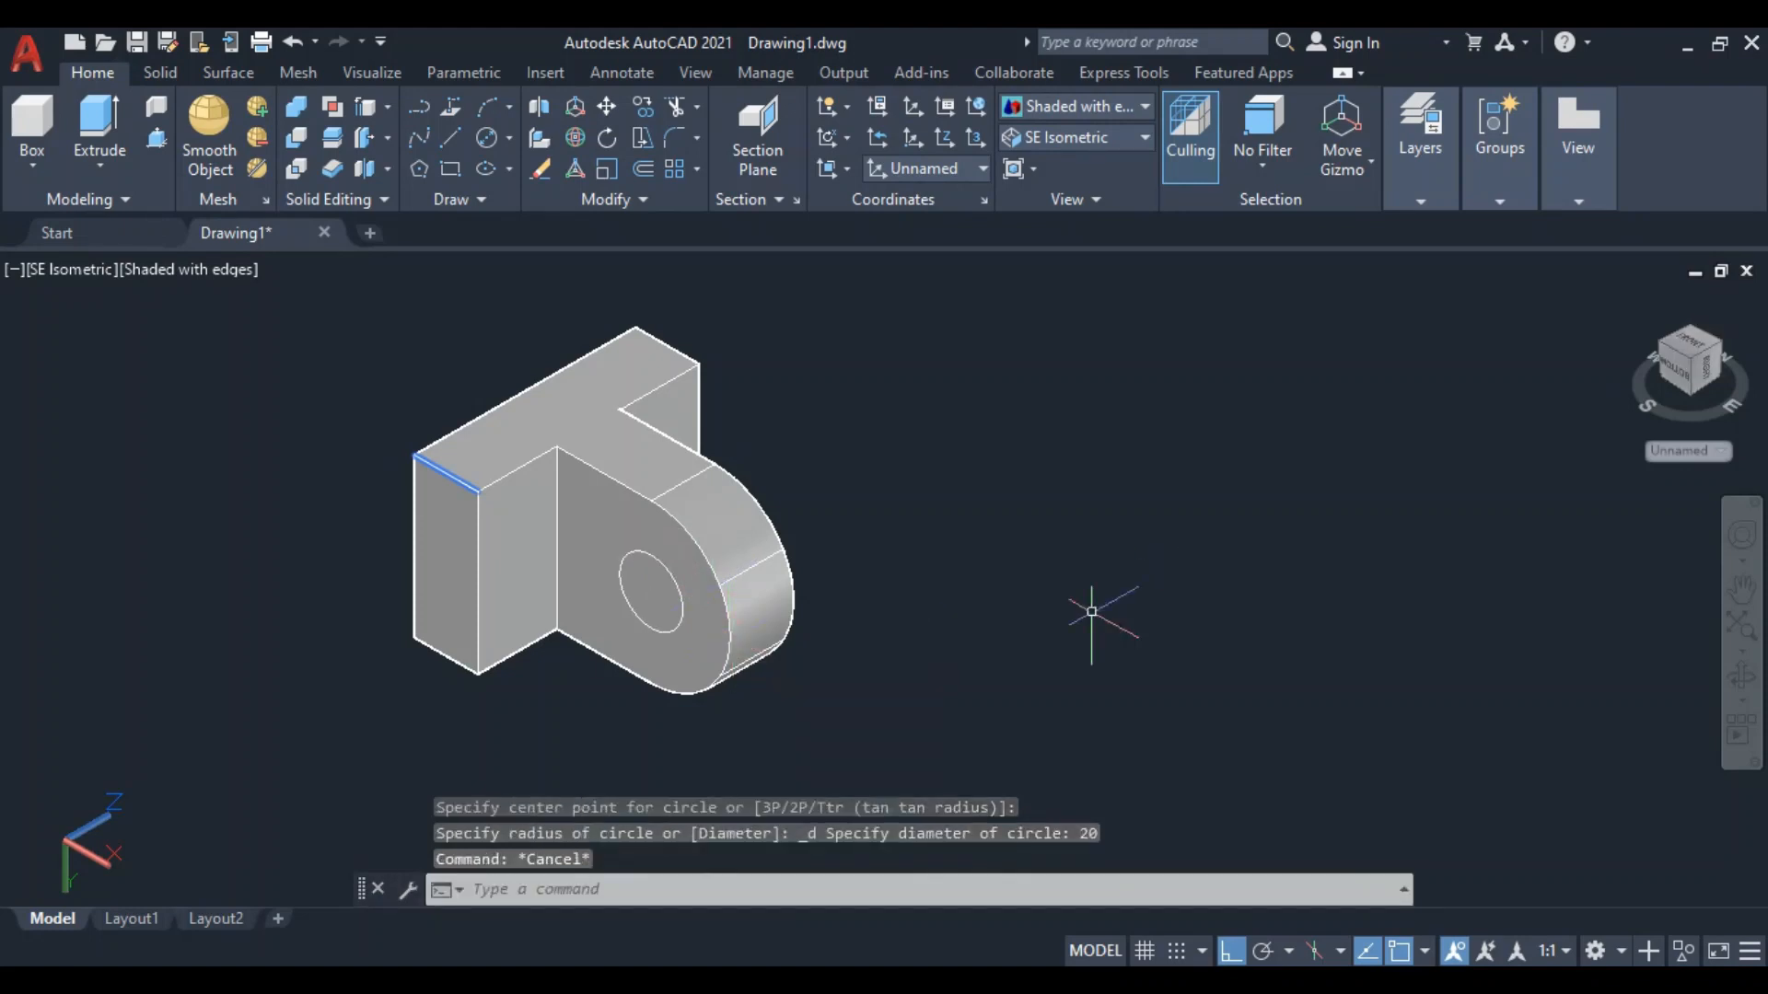
Check the reference image and Presspull the circle through the rib's full thickness to cut the hole
click(968, 977)
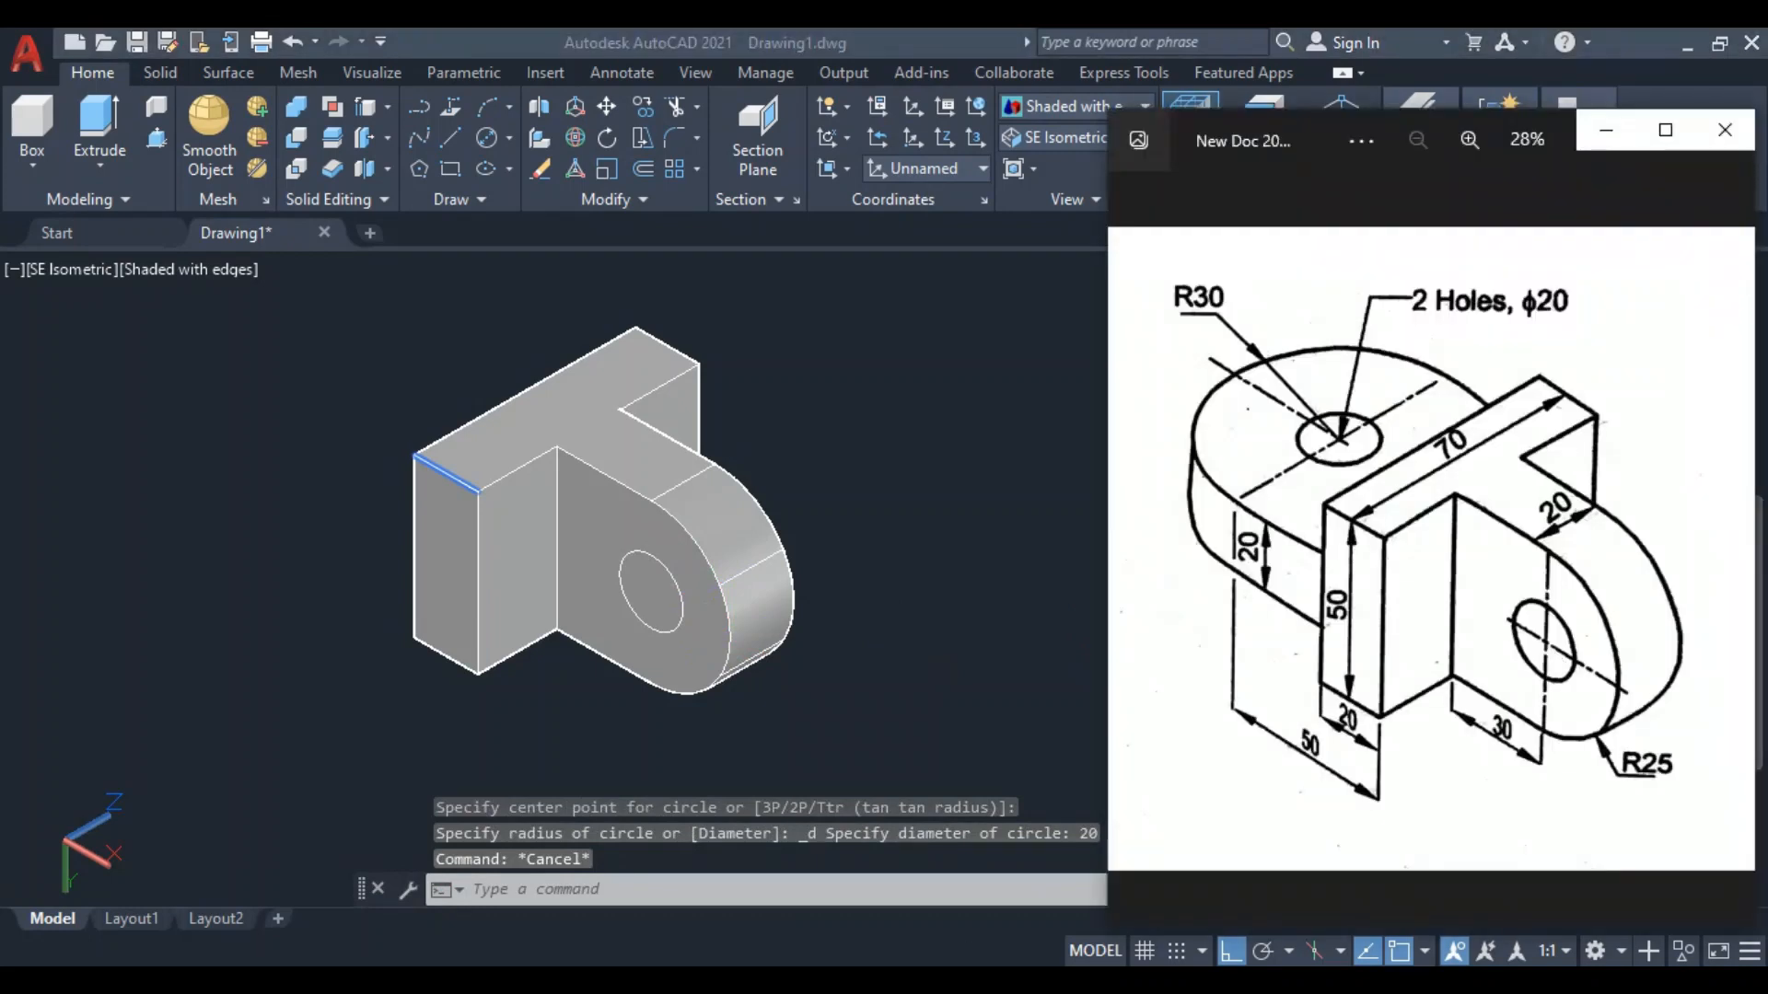
key(alt+Tab)
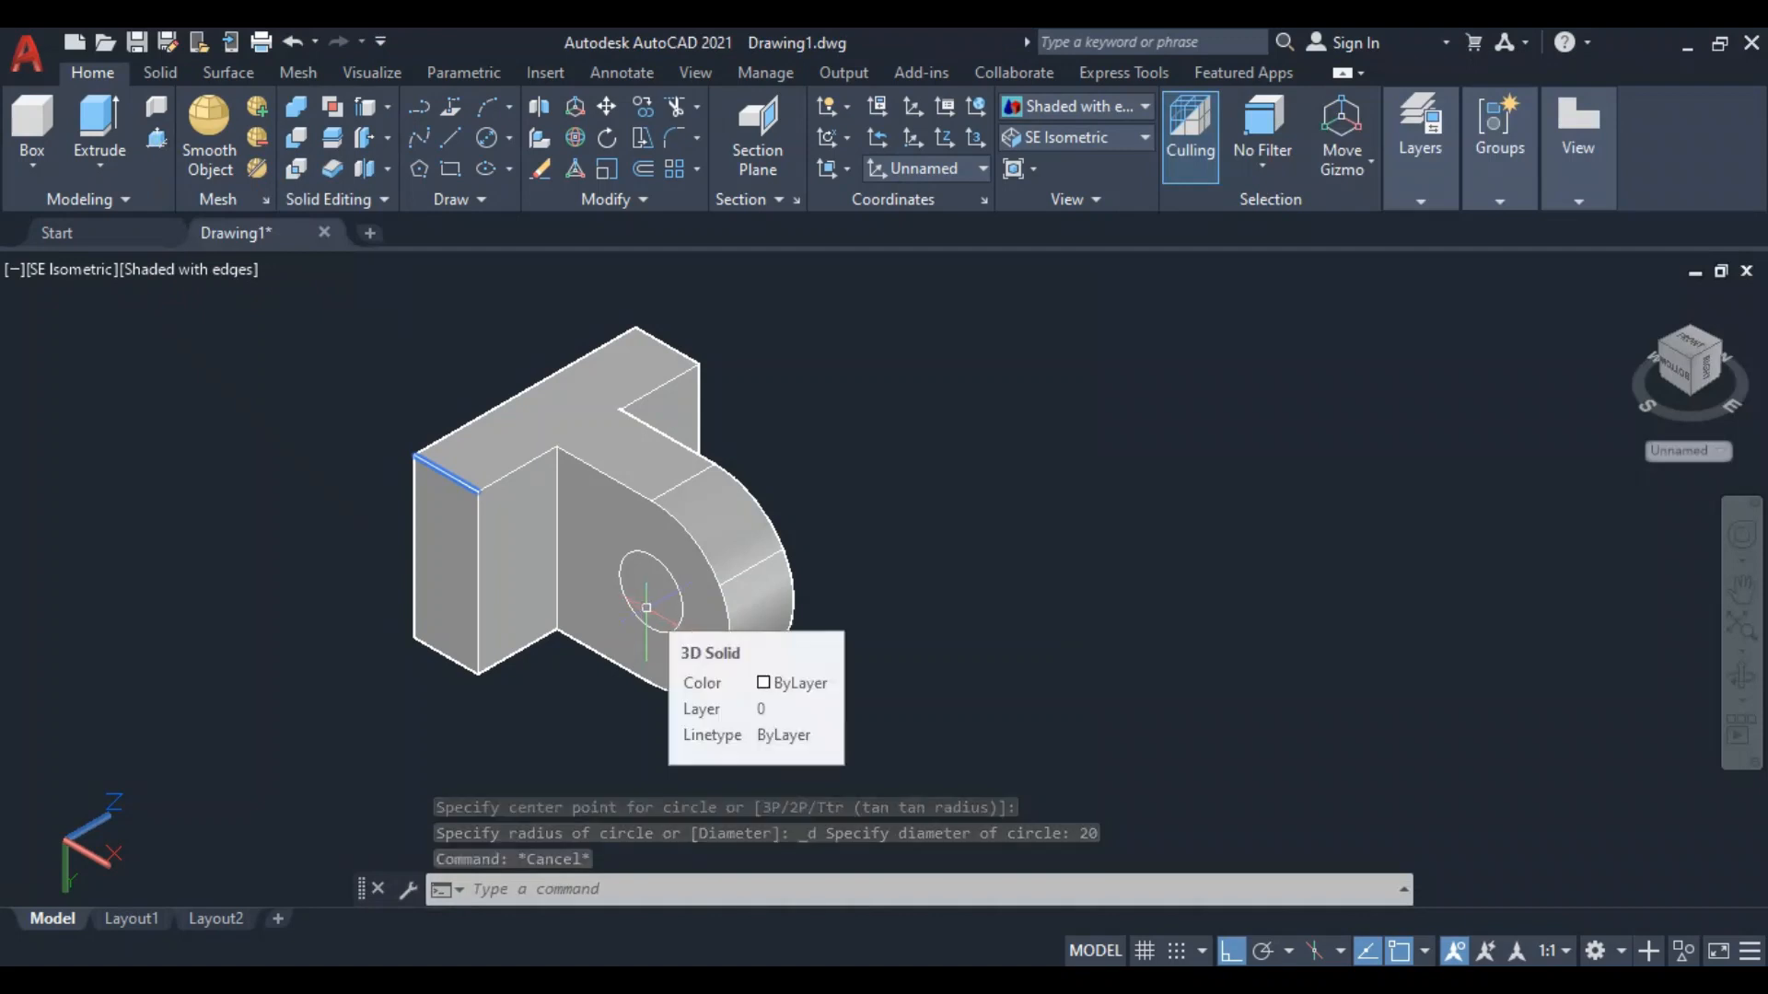
key(ctrl+shift+e)
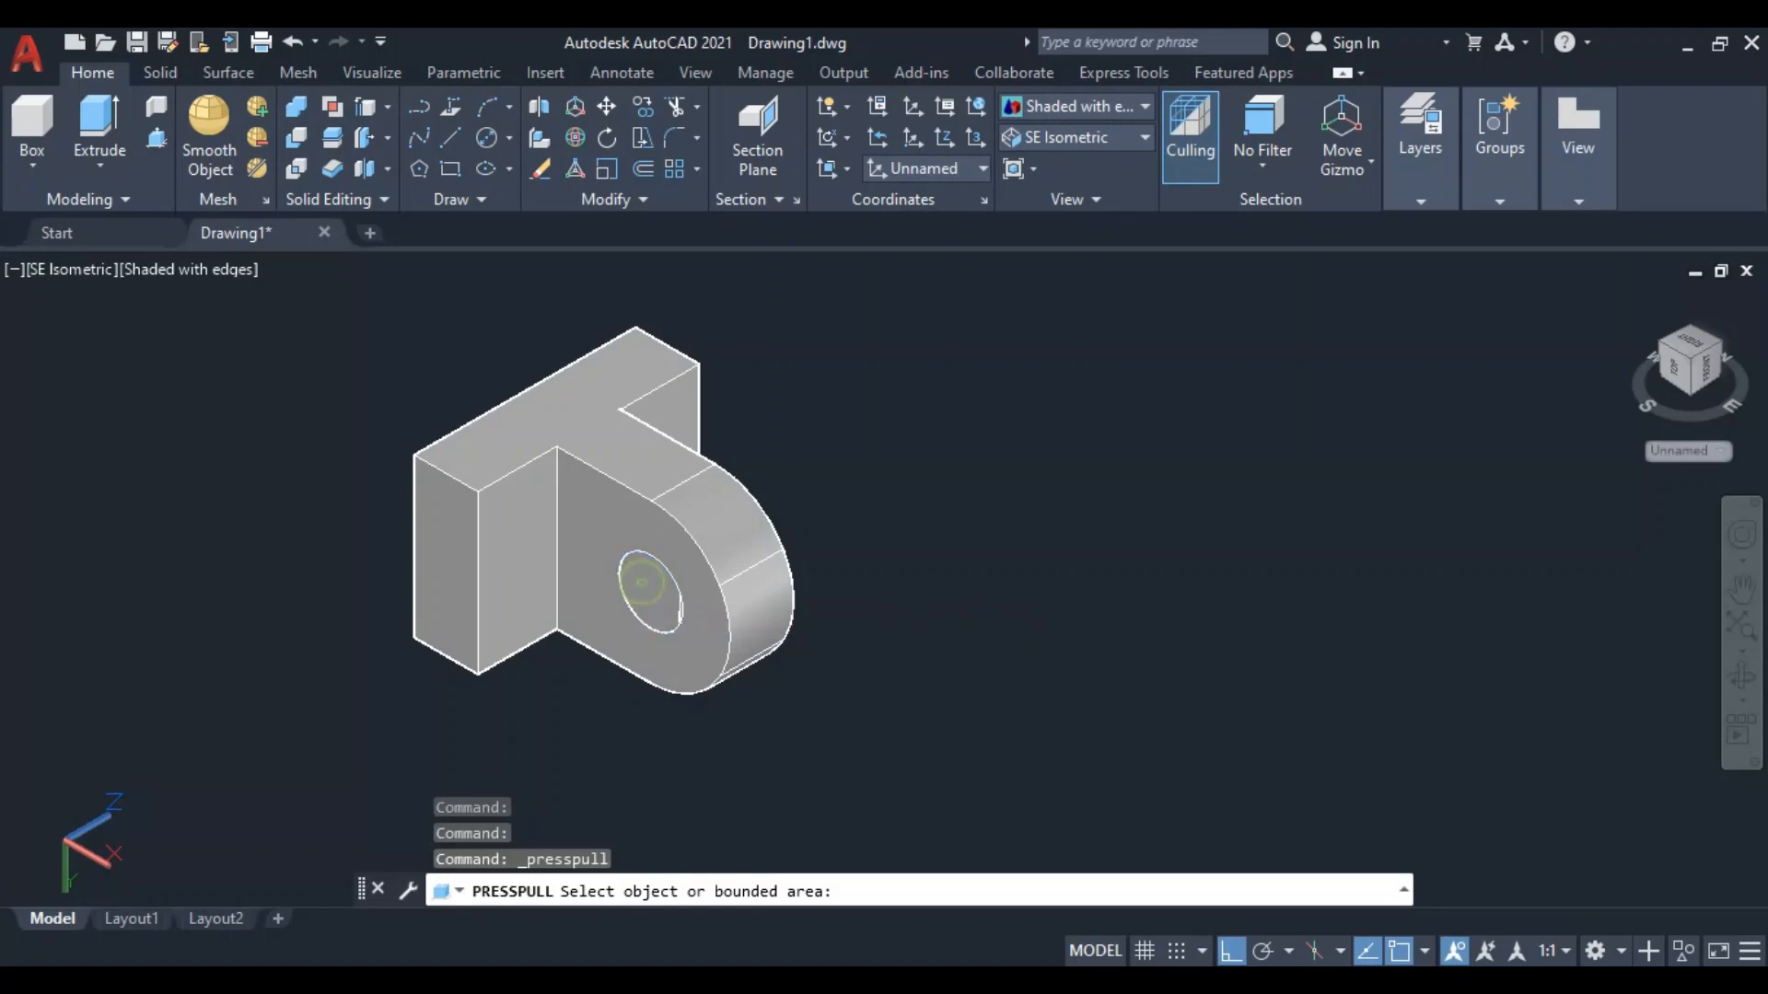
click(643, 584)
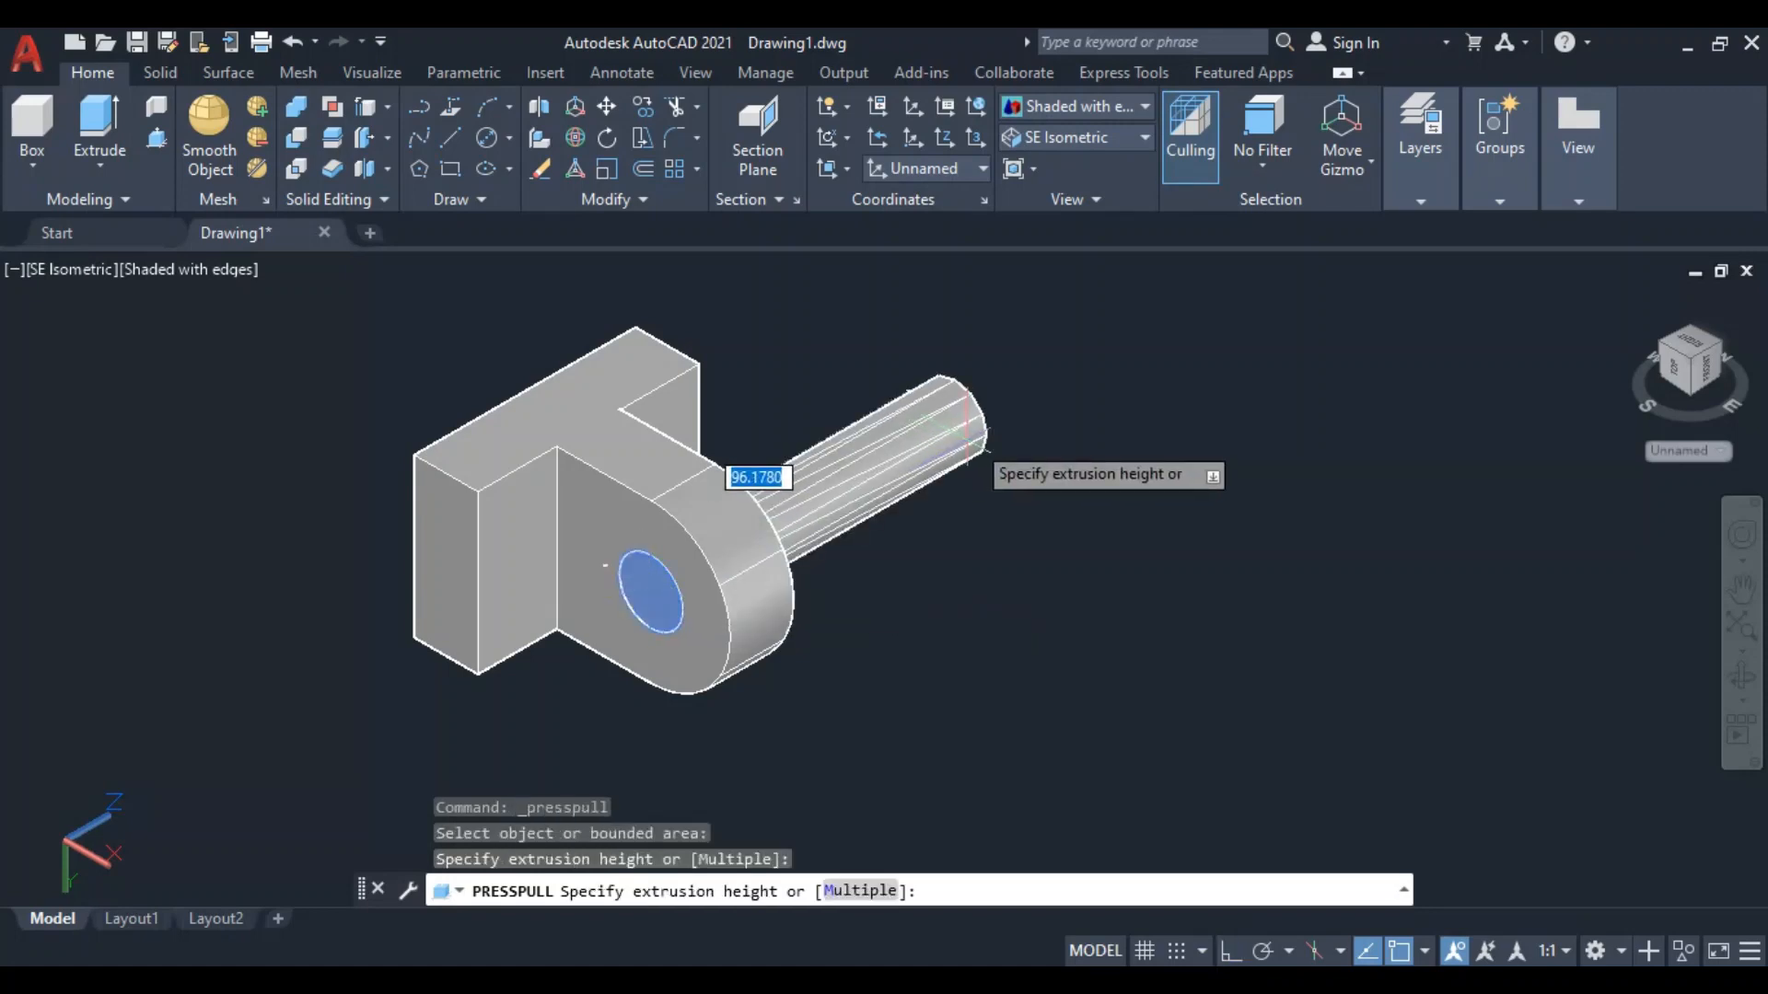
click(970, 438)
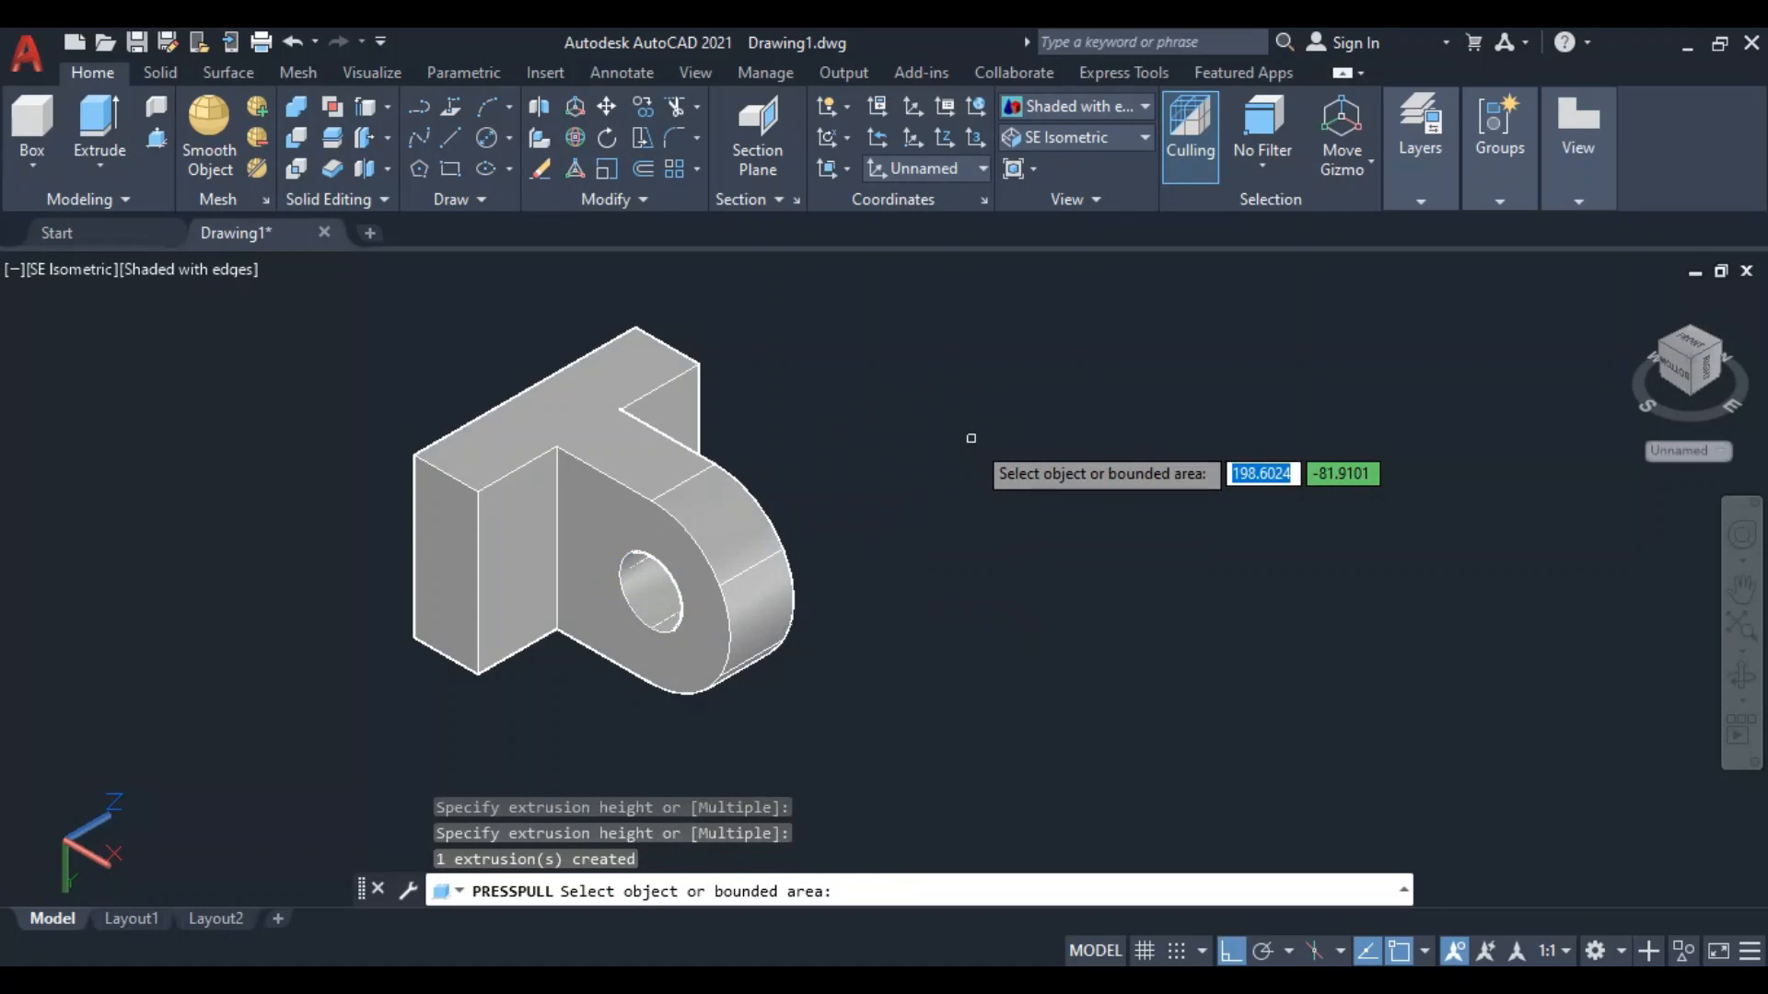
key(Return)
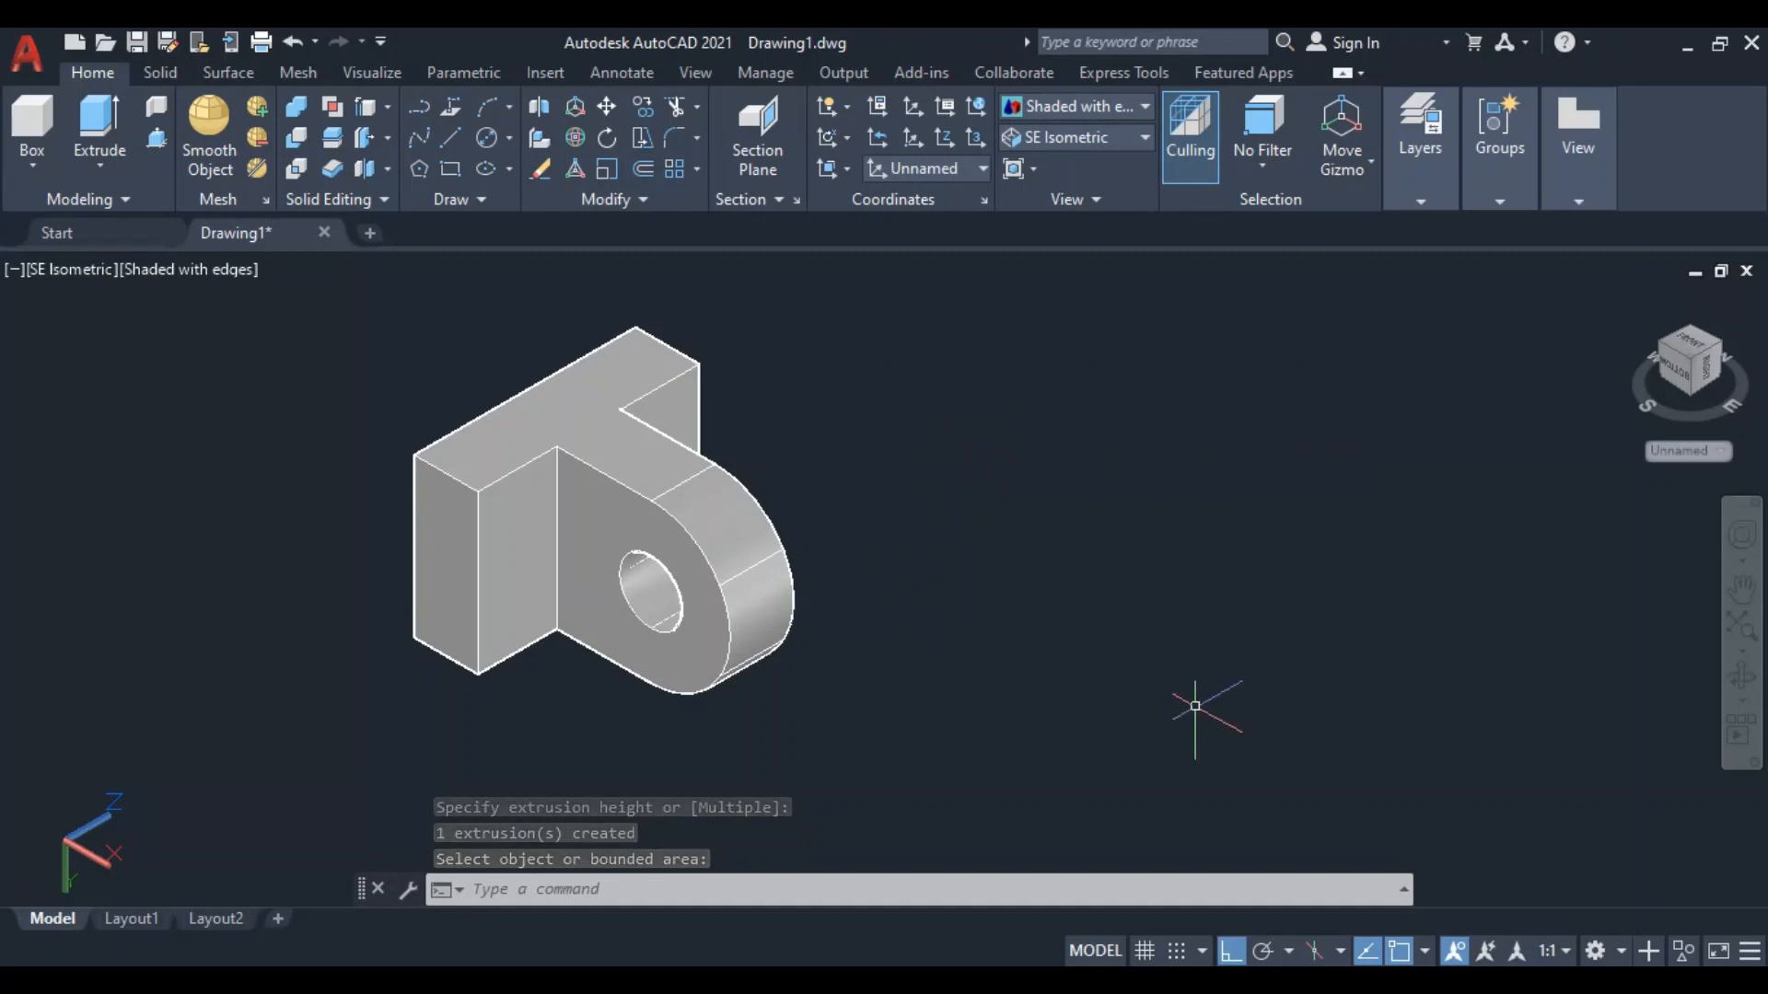
Check the reference image and align the UCS to the plate's rear face using the Face option, accepting the orientation
mouse_move(1157, 544)
shift+middle_down()
mouse_move(1224, 505)
mouse_move(1254, 442)
mouse_move(1331, 465)
mouse_move(1330, 524)
mouse_move(1282, 619)
mouse_move(1191, 666)
mouse_move(1058, 583)
mouse_move(1156, 497)
mouse_move(1234, 512)
mouse_move(1179, 592)
mouse_move(1154, 524)
shift+middle_up()
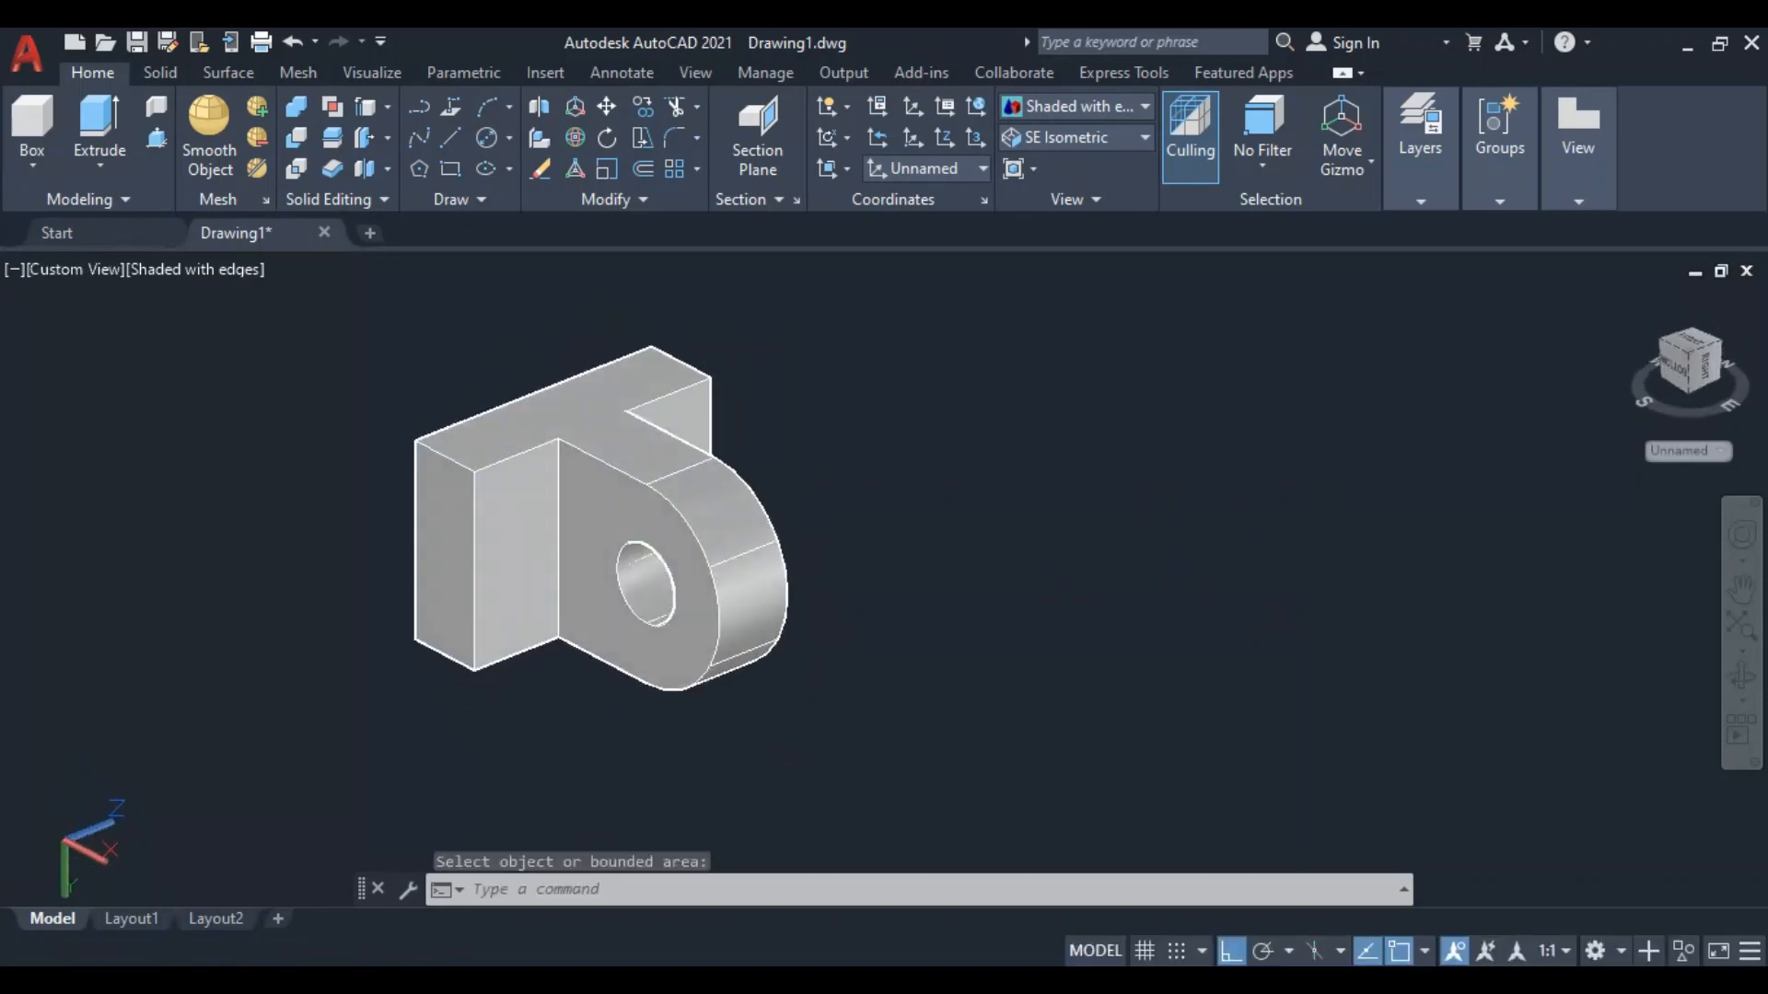
key(alt+Tab)
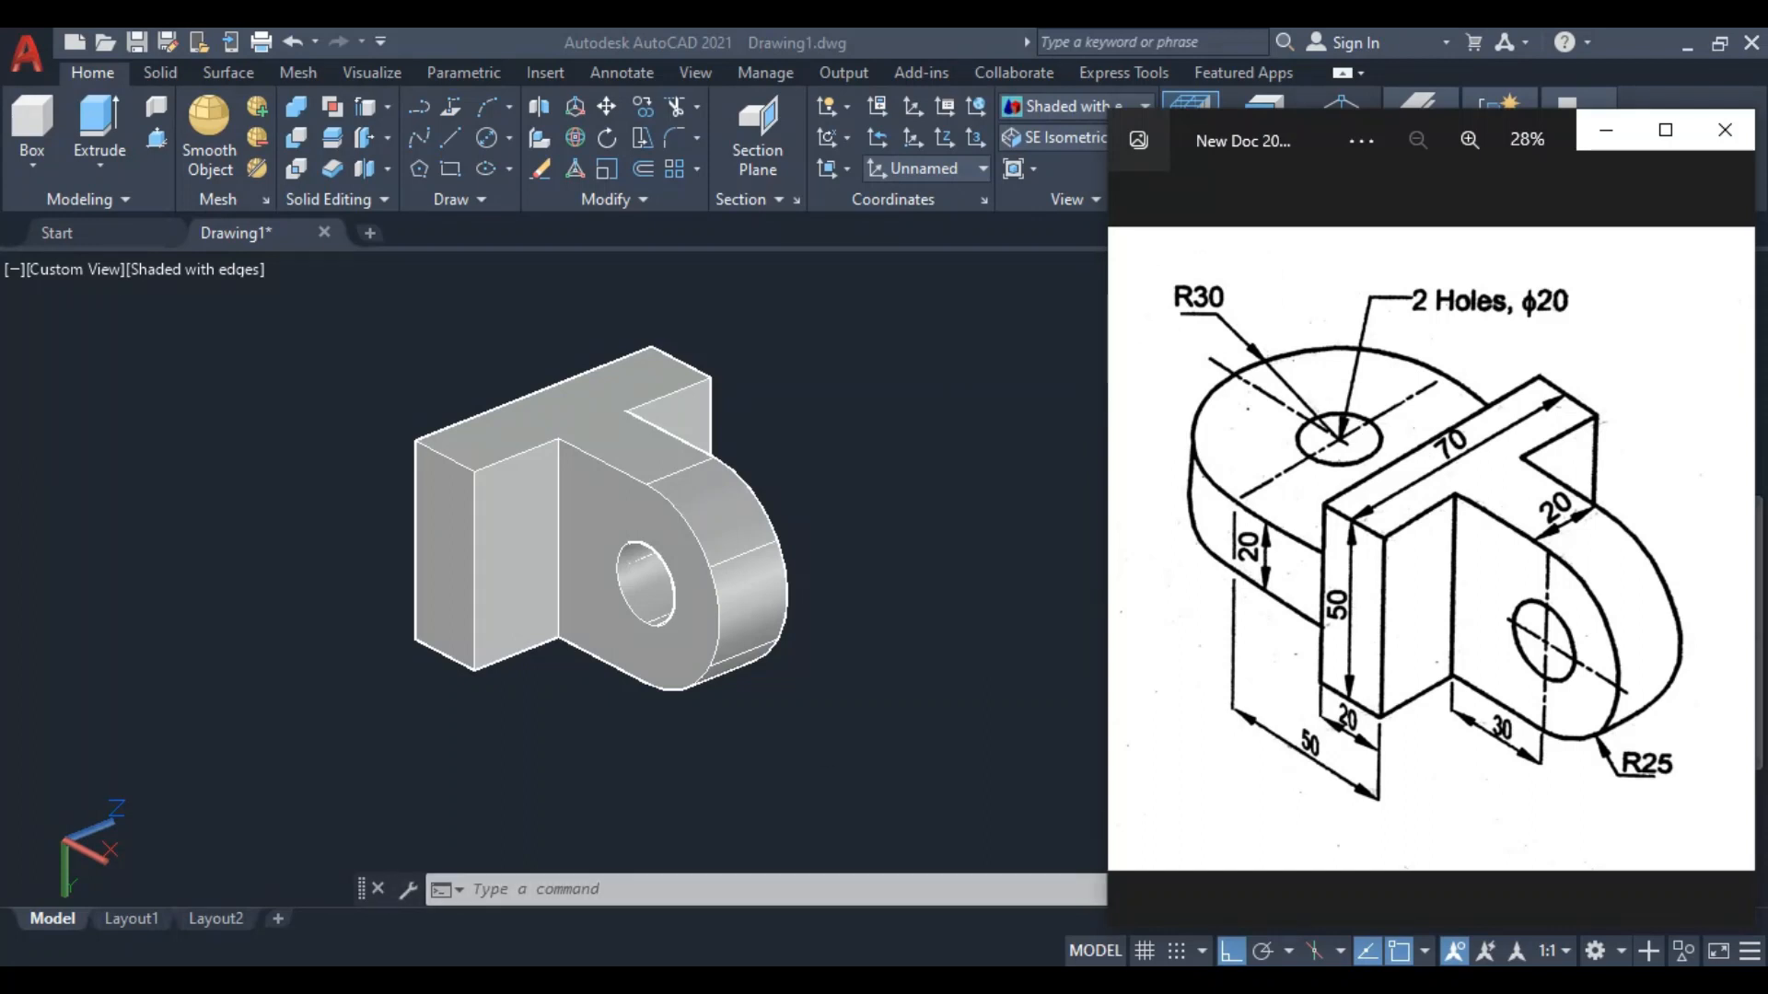
key(alt+Tab)
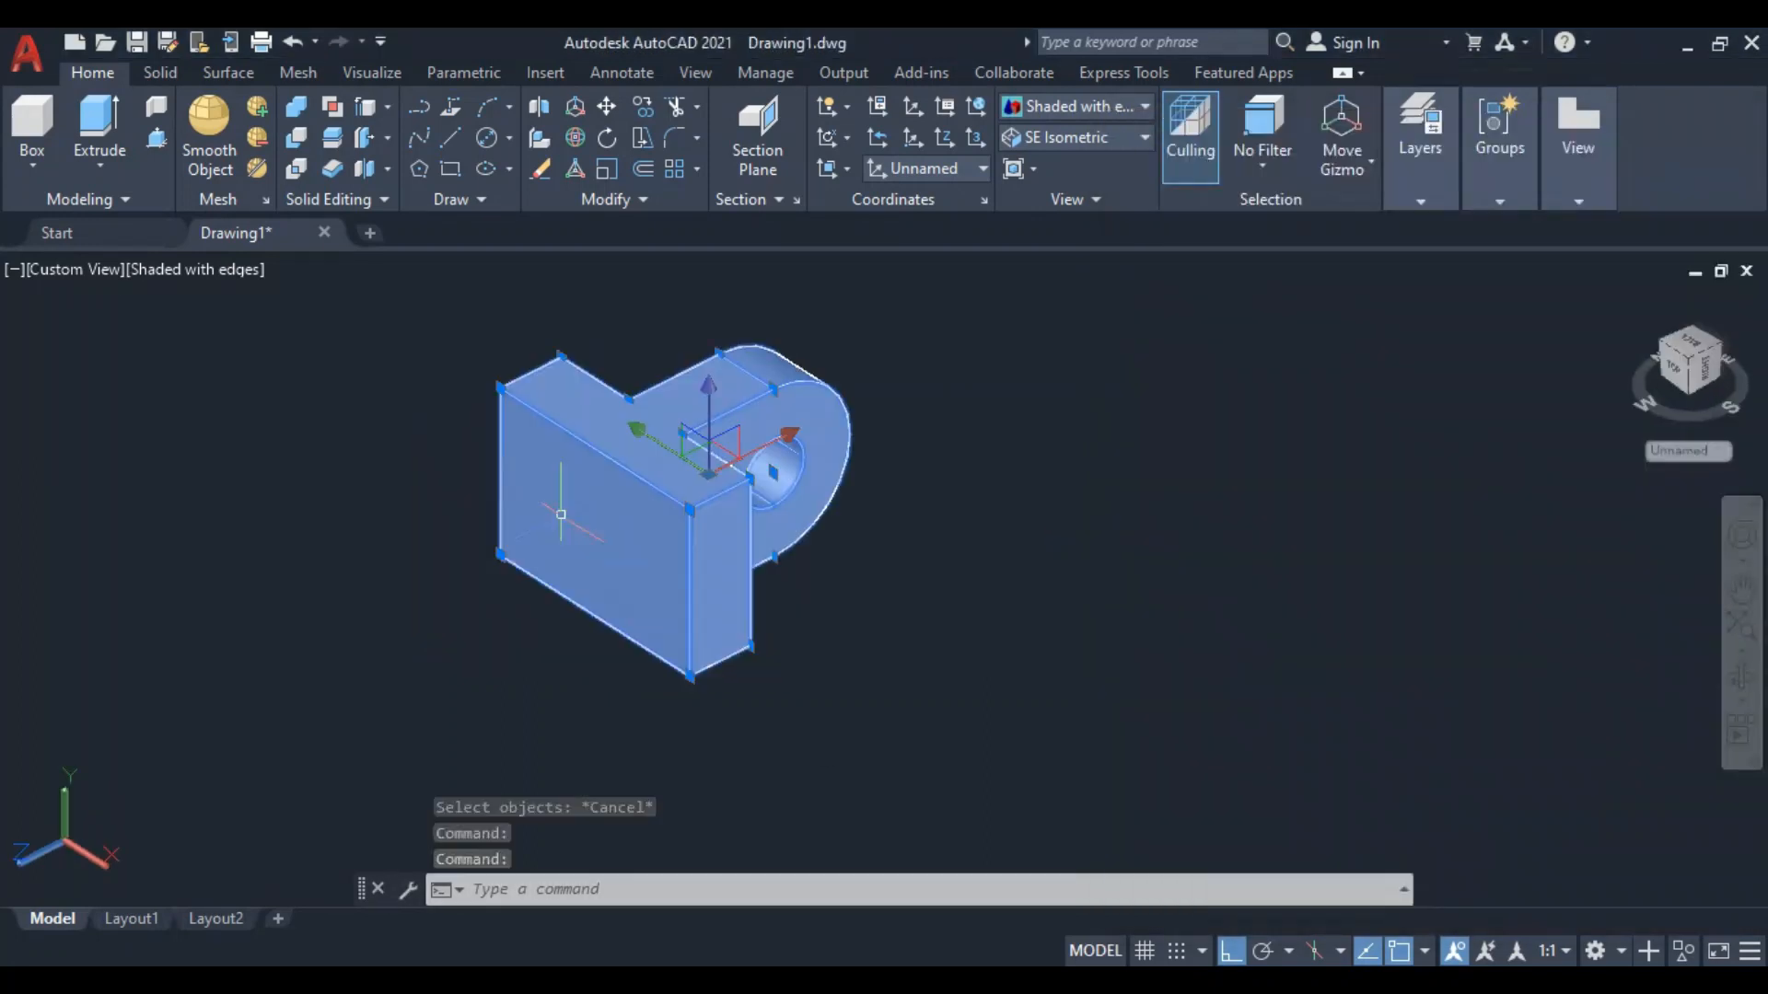
click(572, 513)
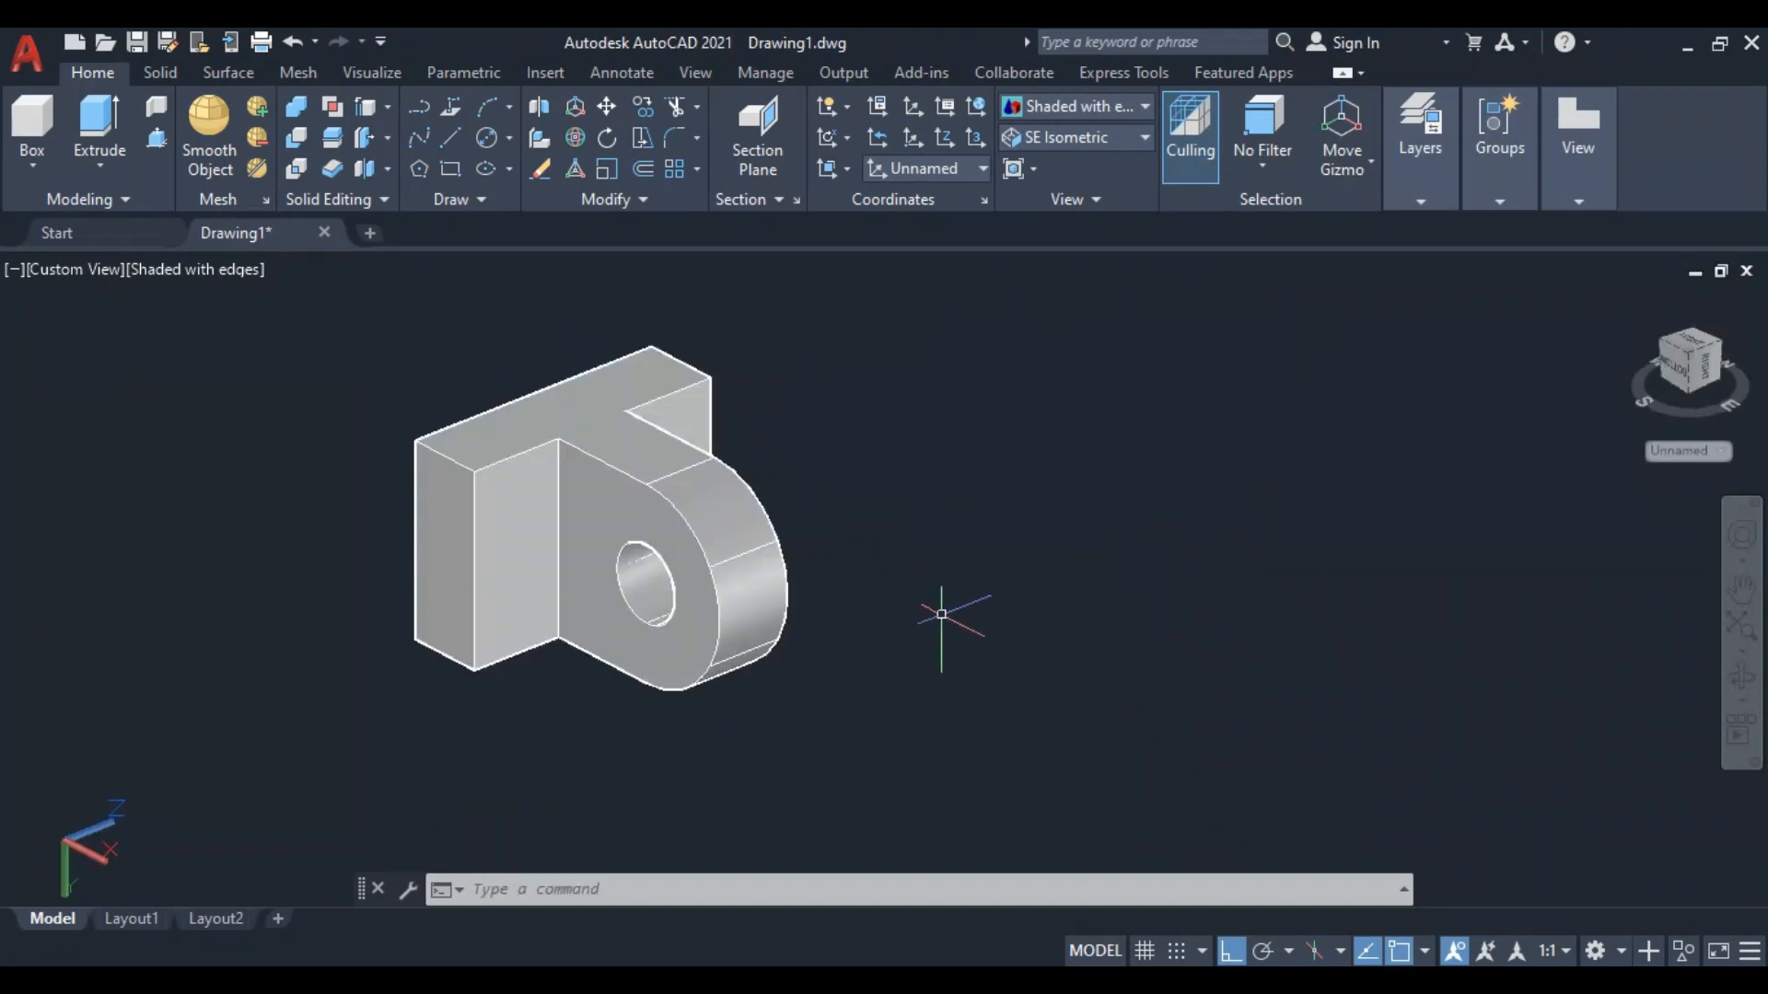
shift+middle_drag(905, 613, 1168, 639)
key(Escape)
key(Escape)
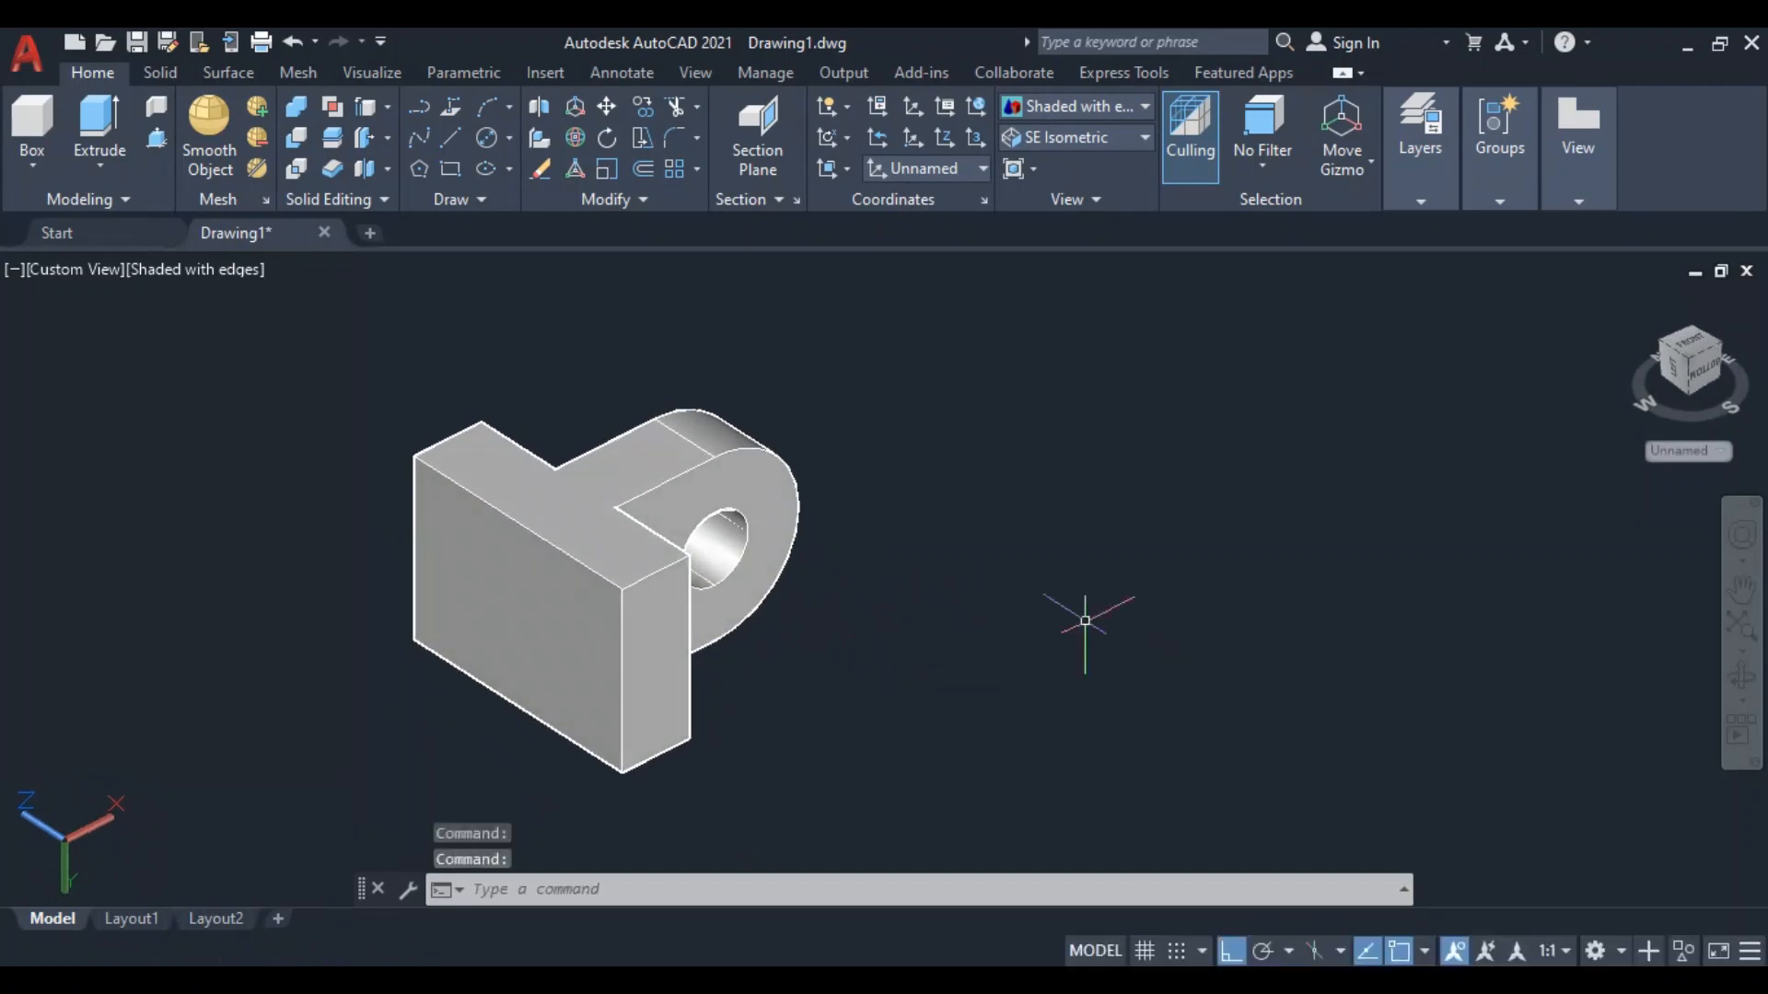
key(Escape)
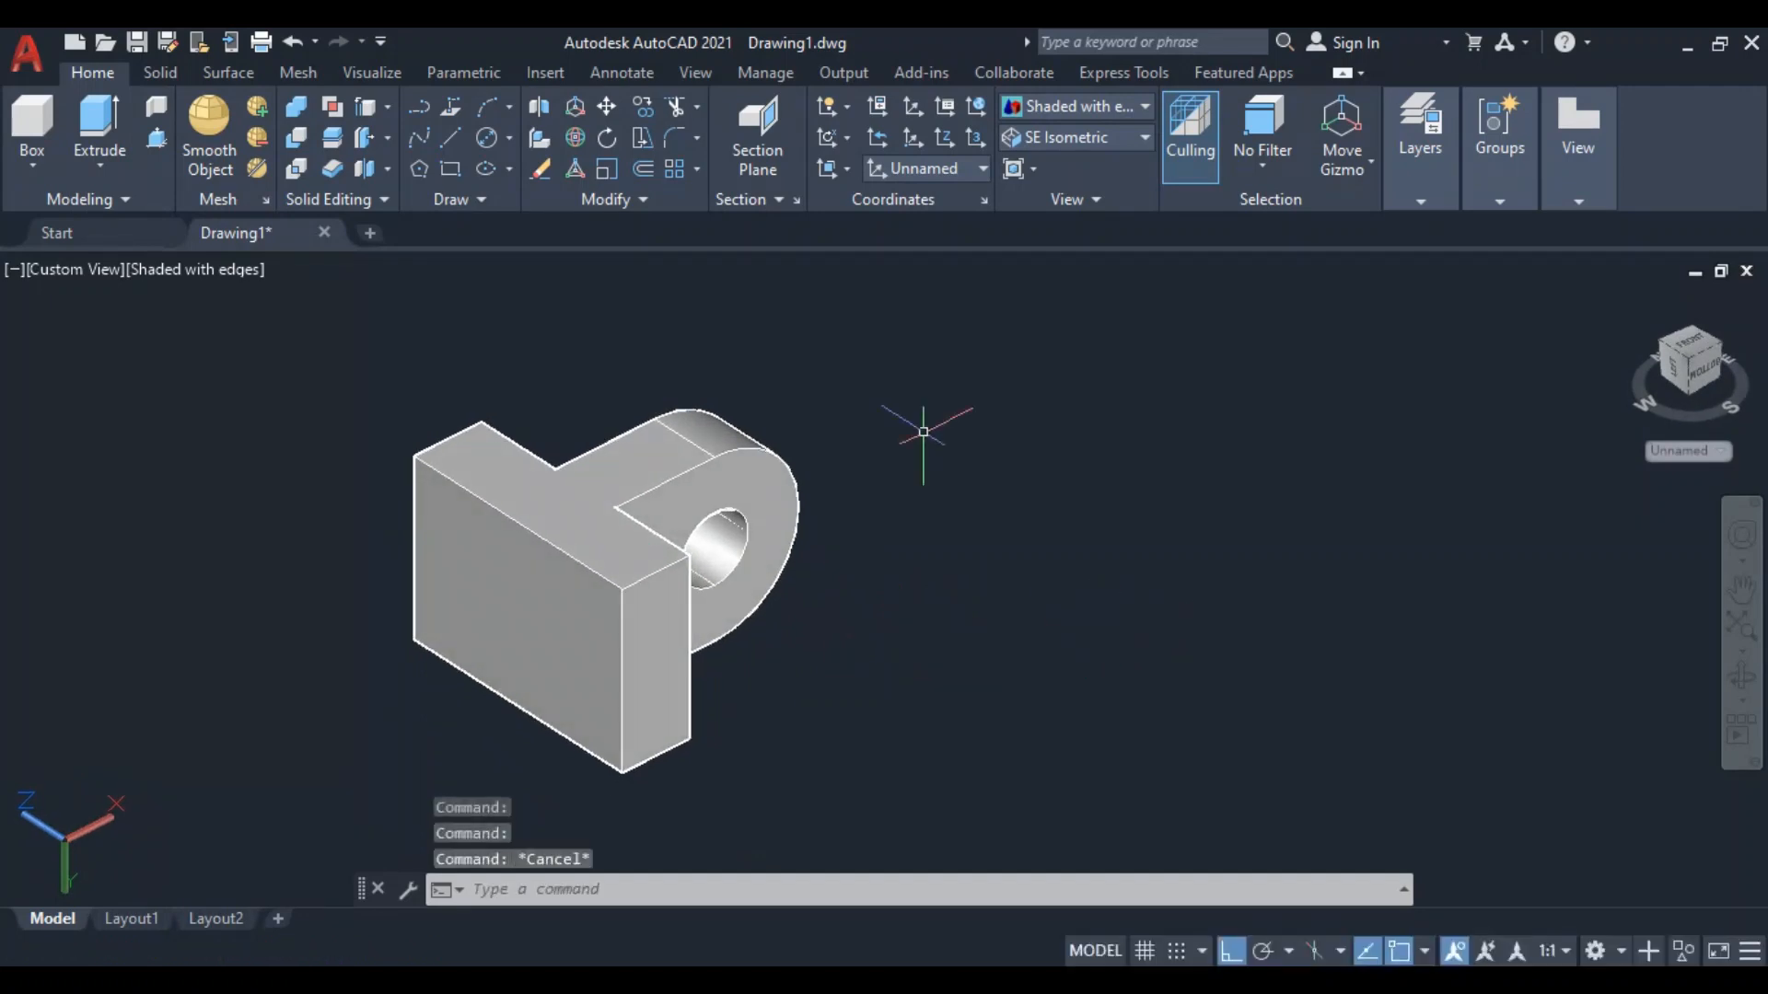
click(847, 168)
click(847, 313)
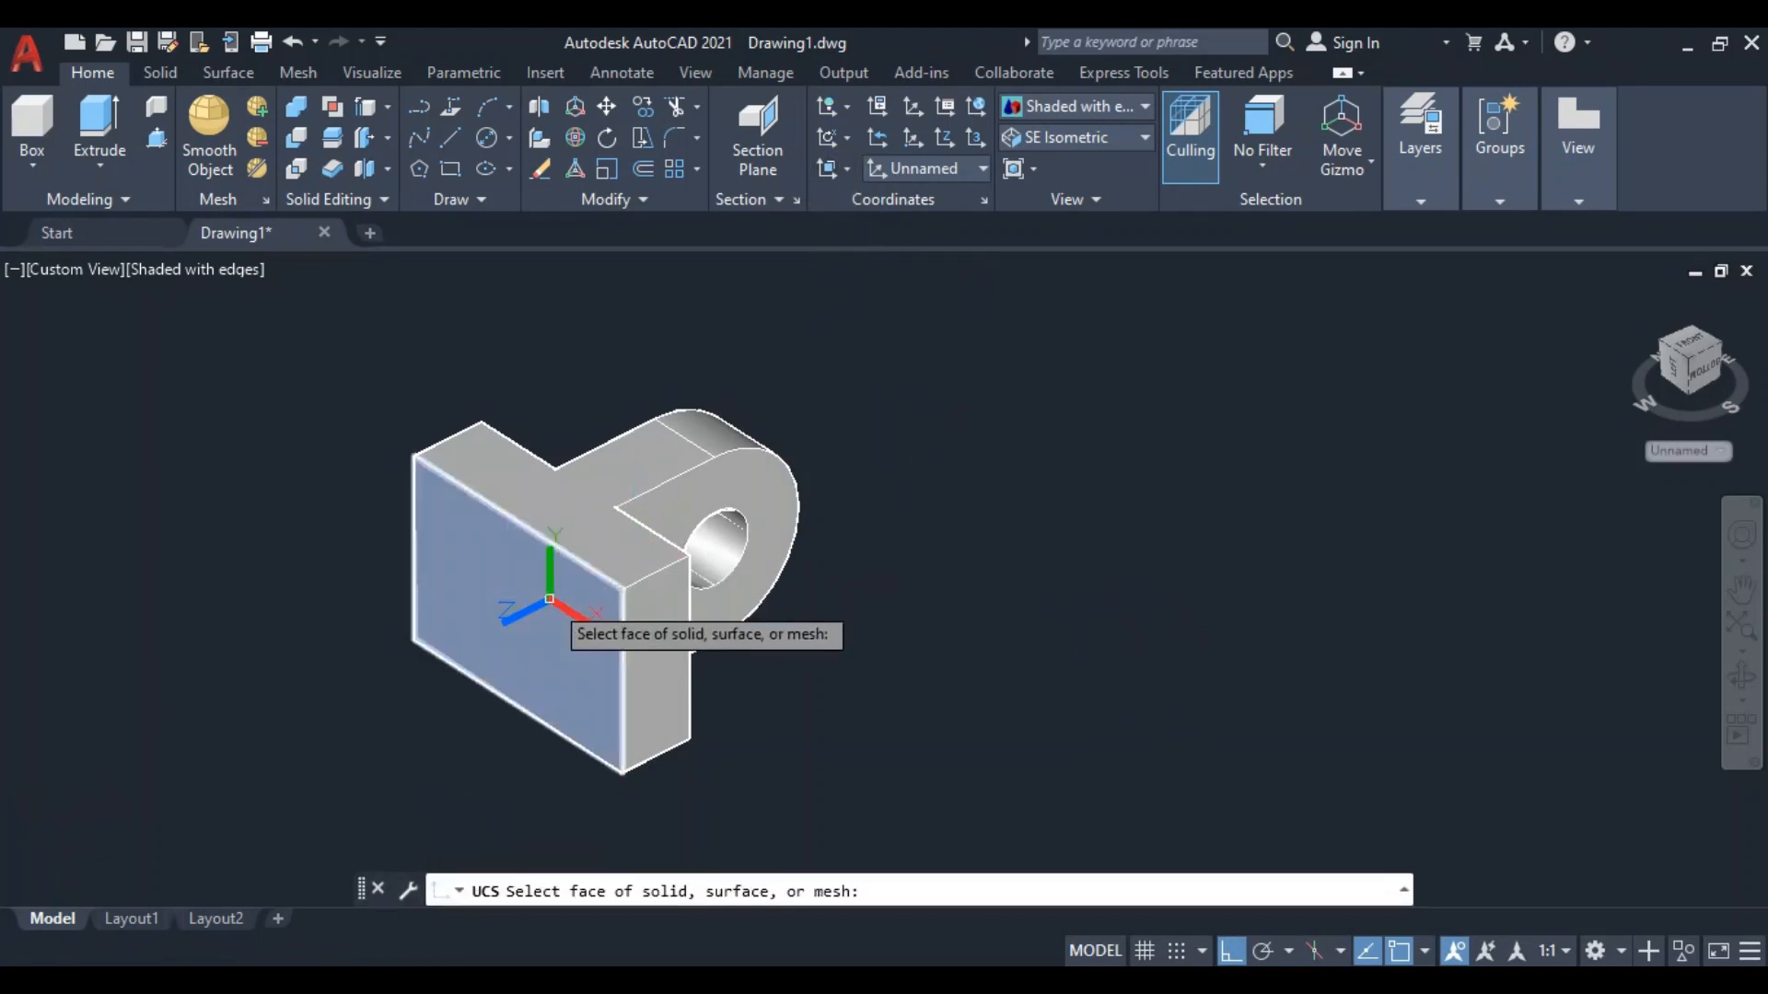
click(550, 600)
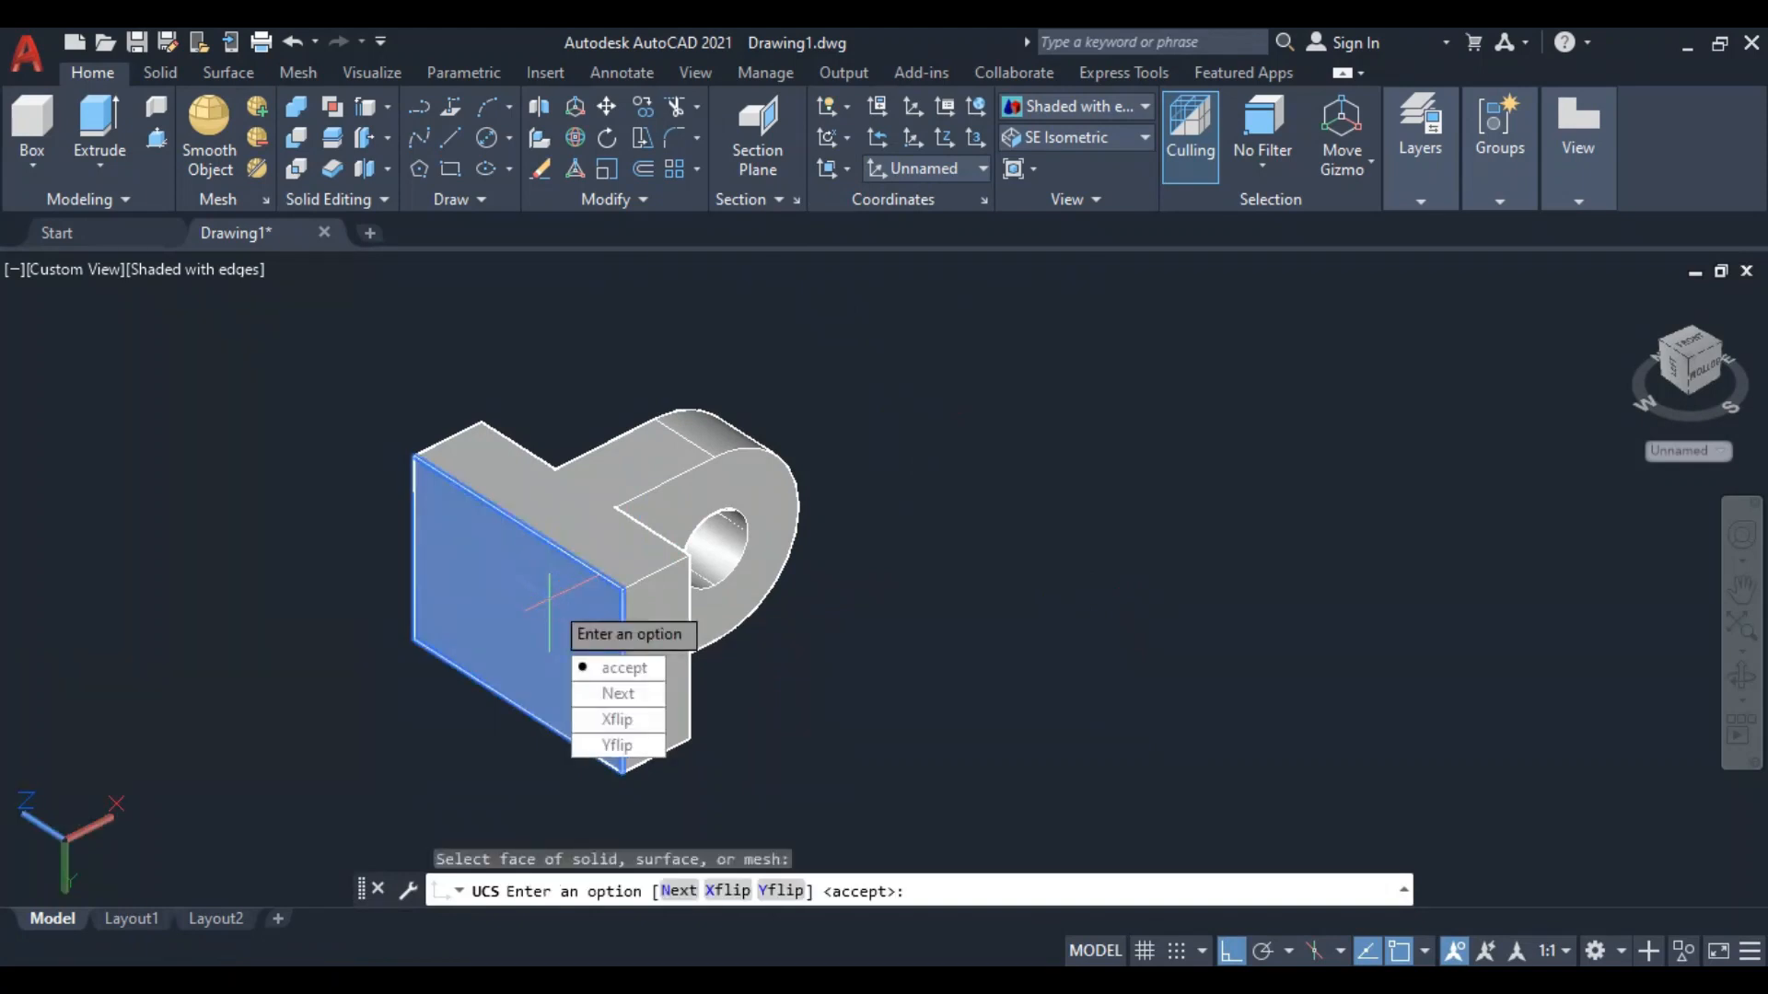
key(Return)
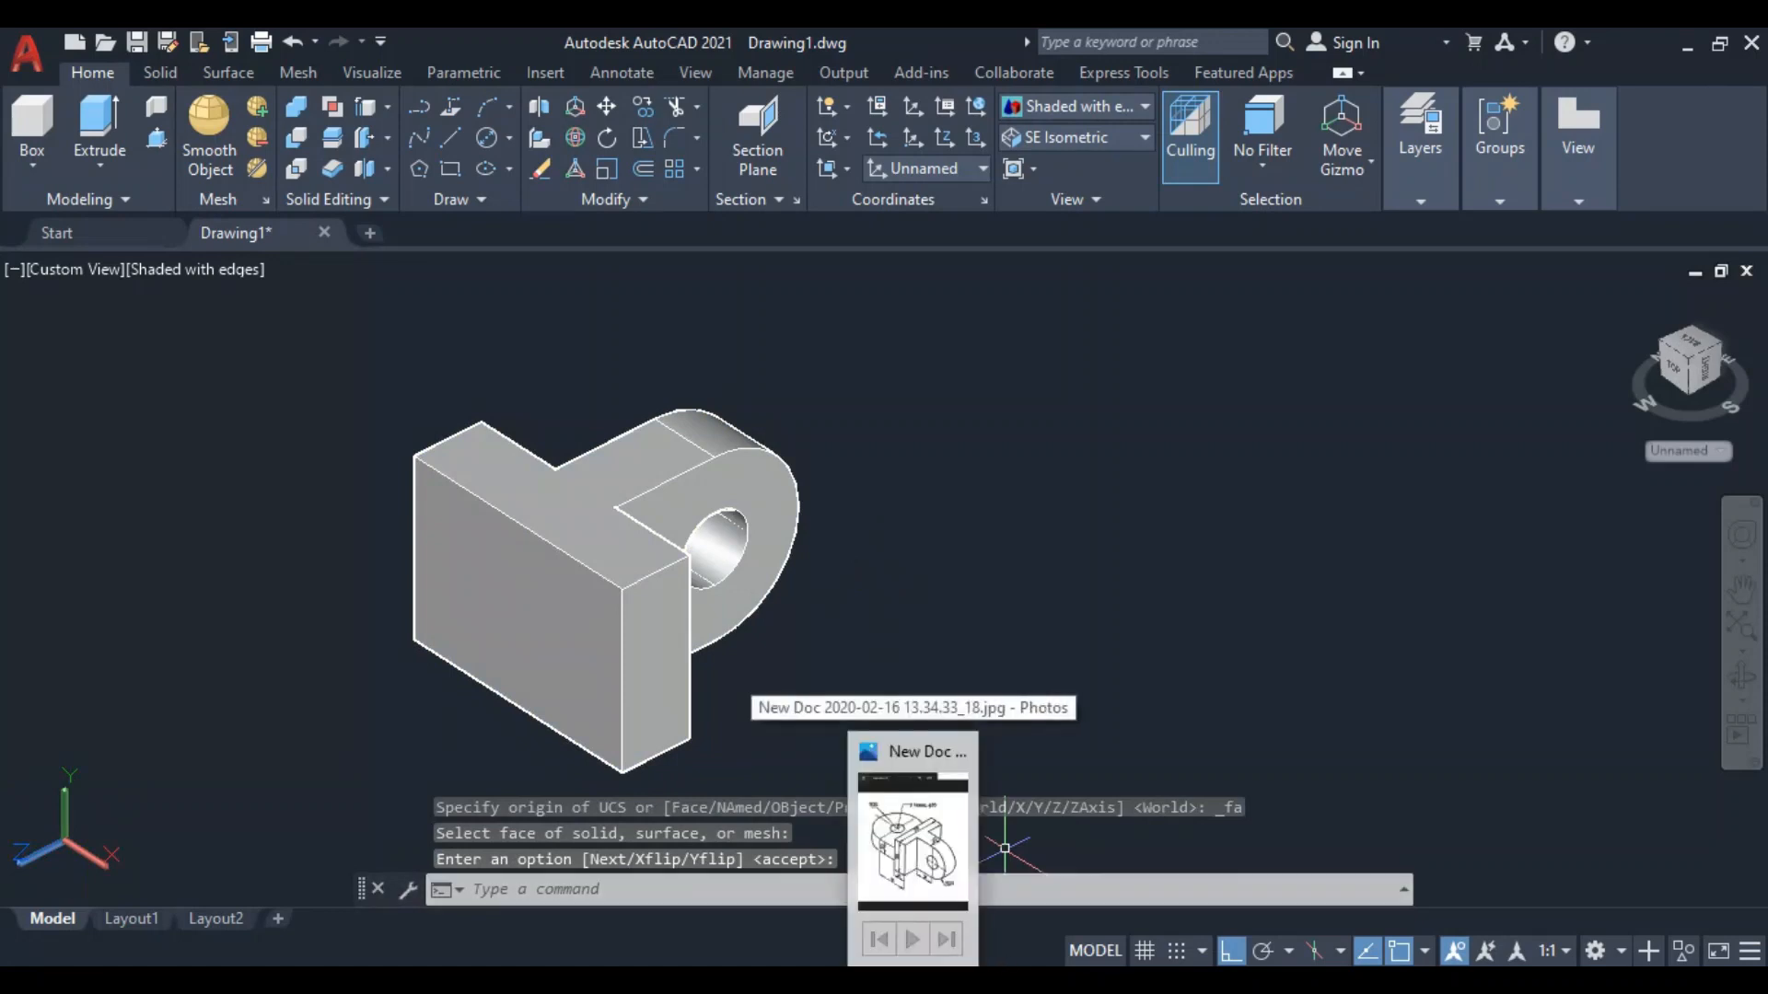
click(912, 981)
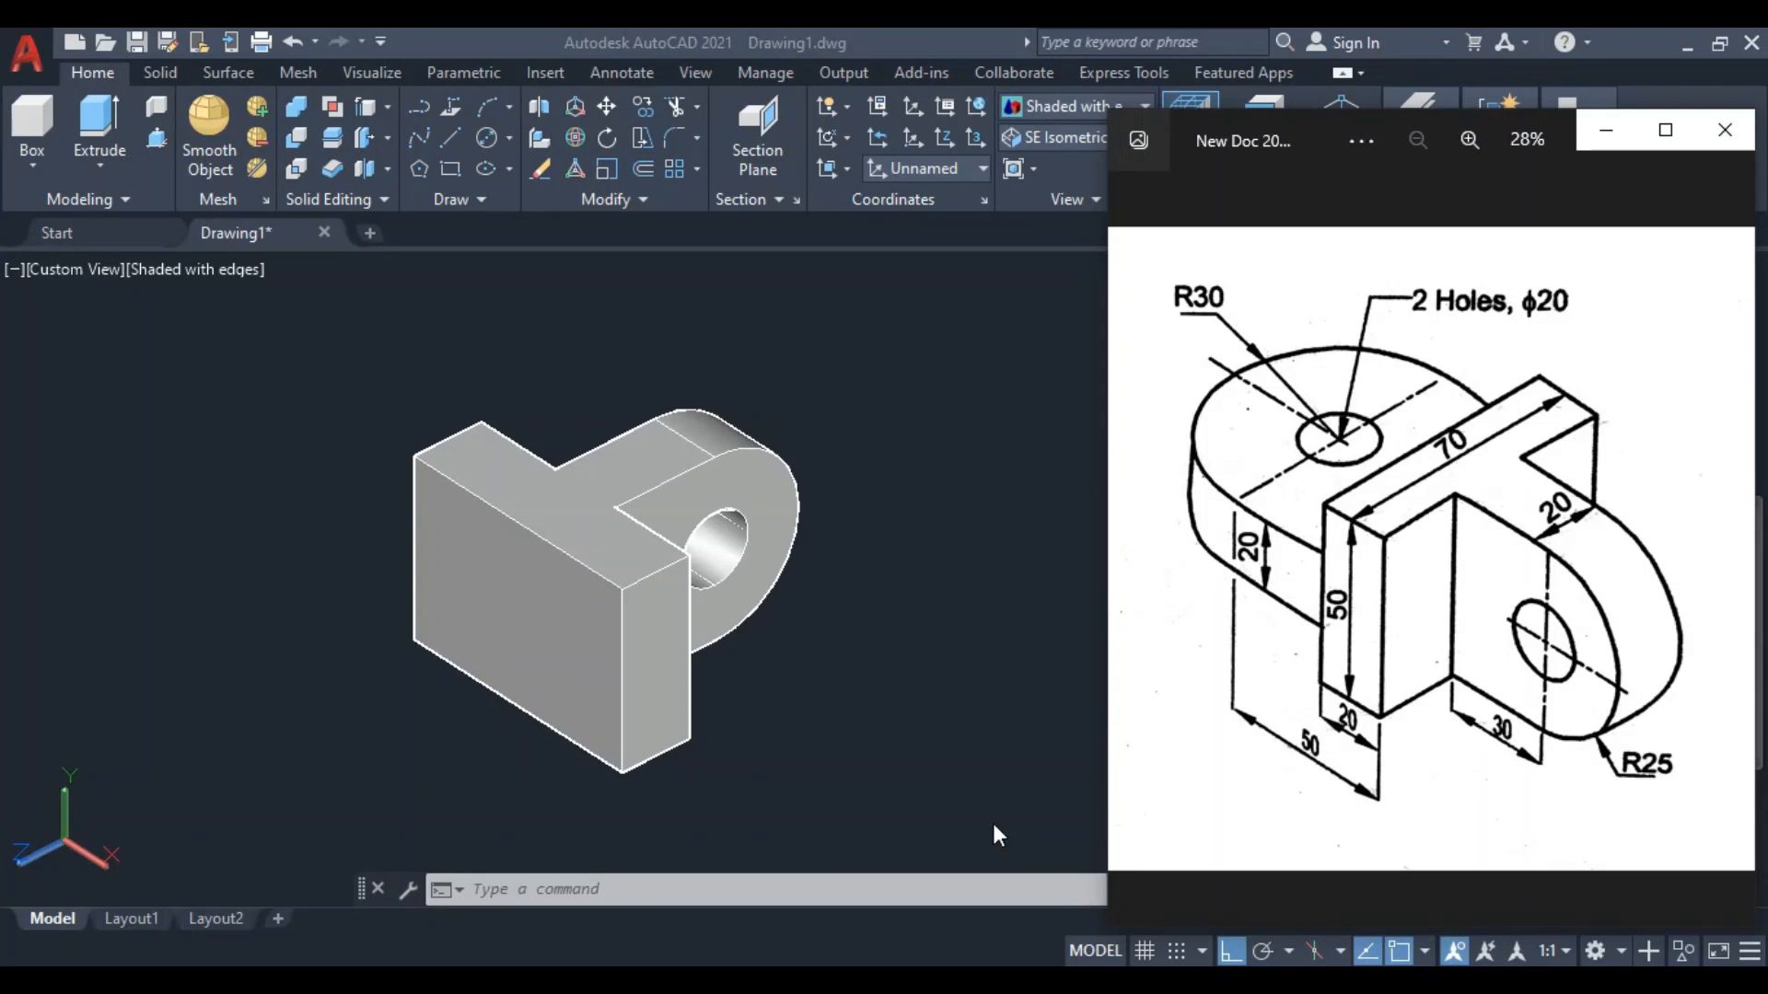
key(alt+Tab)
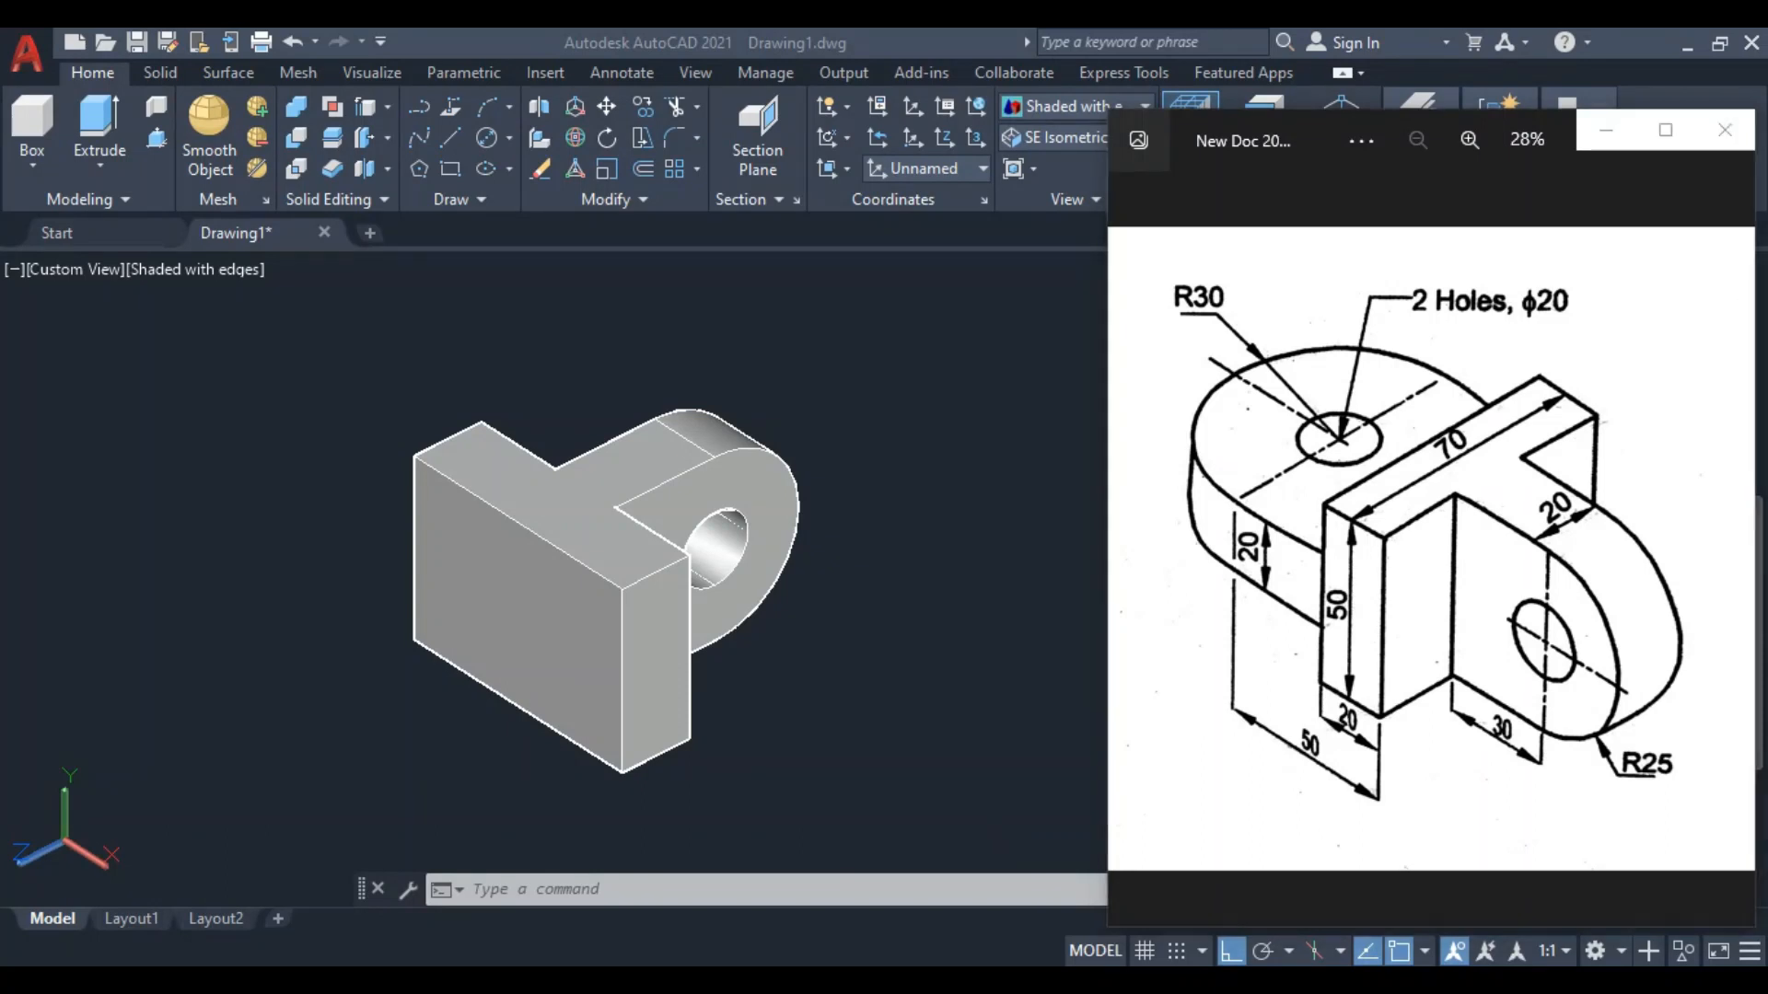
click(370, 108)
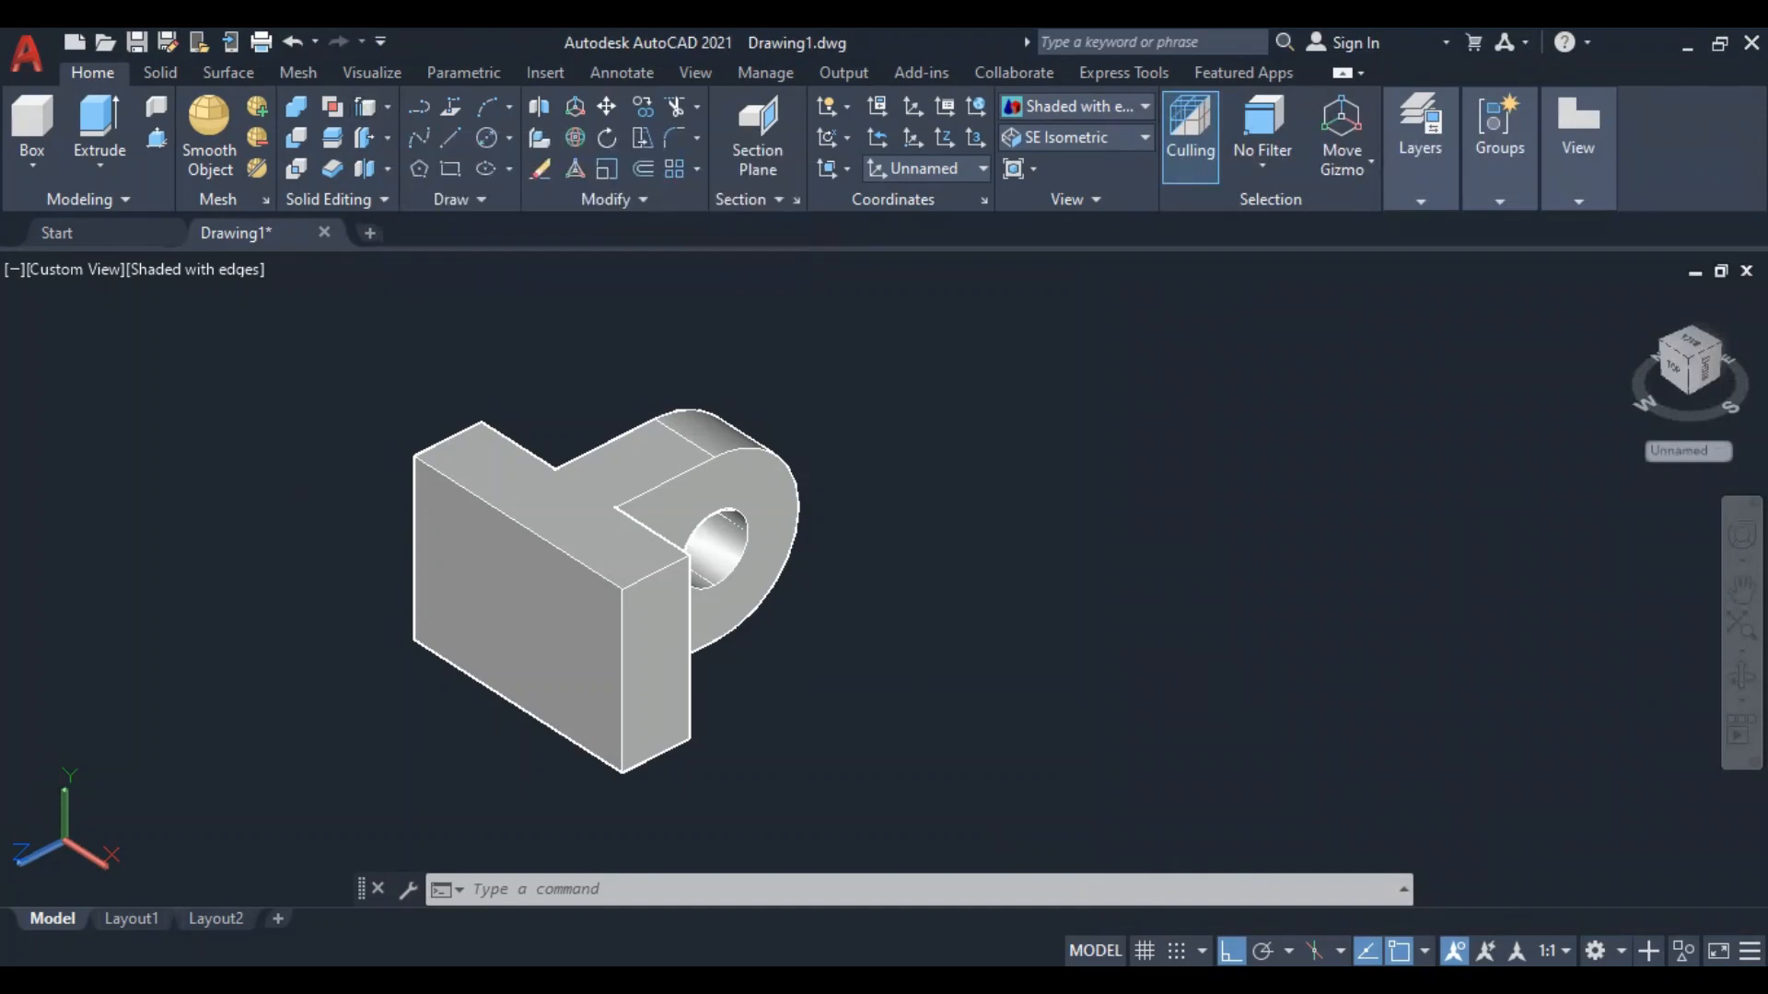
click(627, 643)
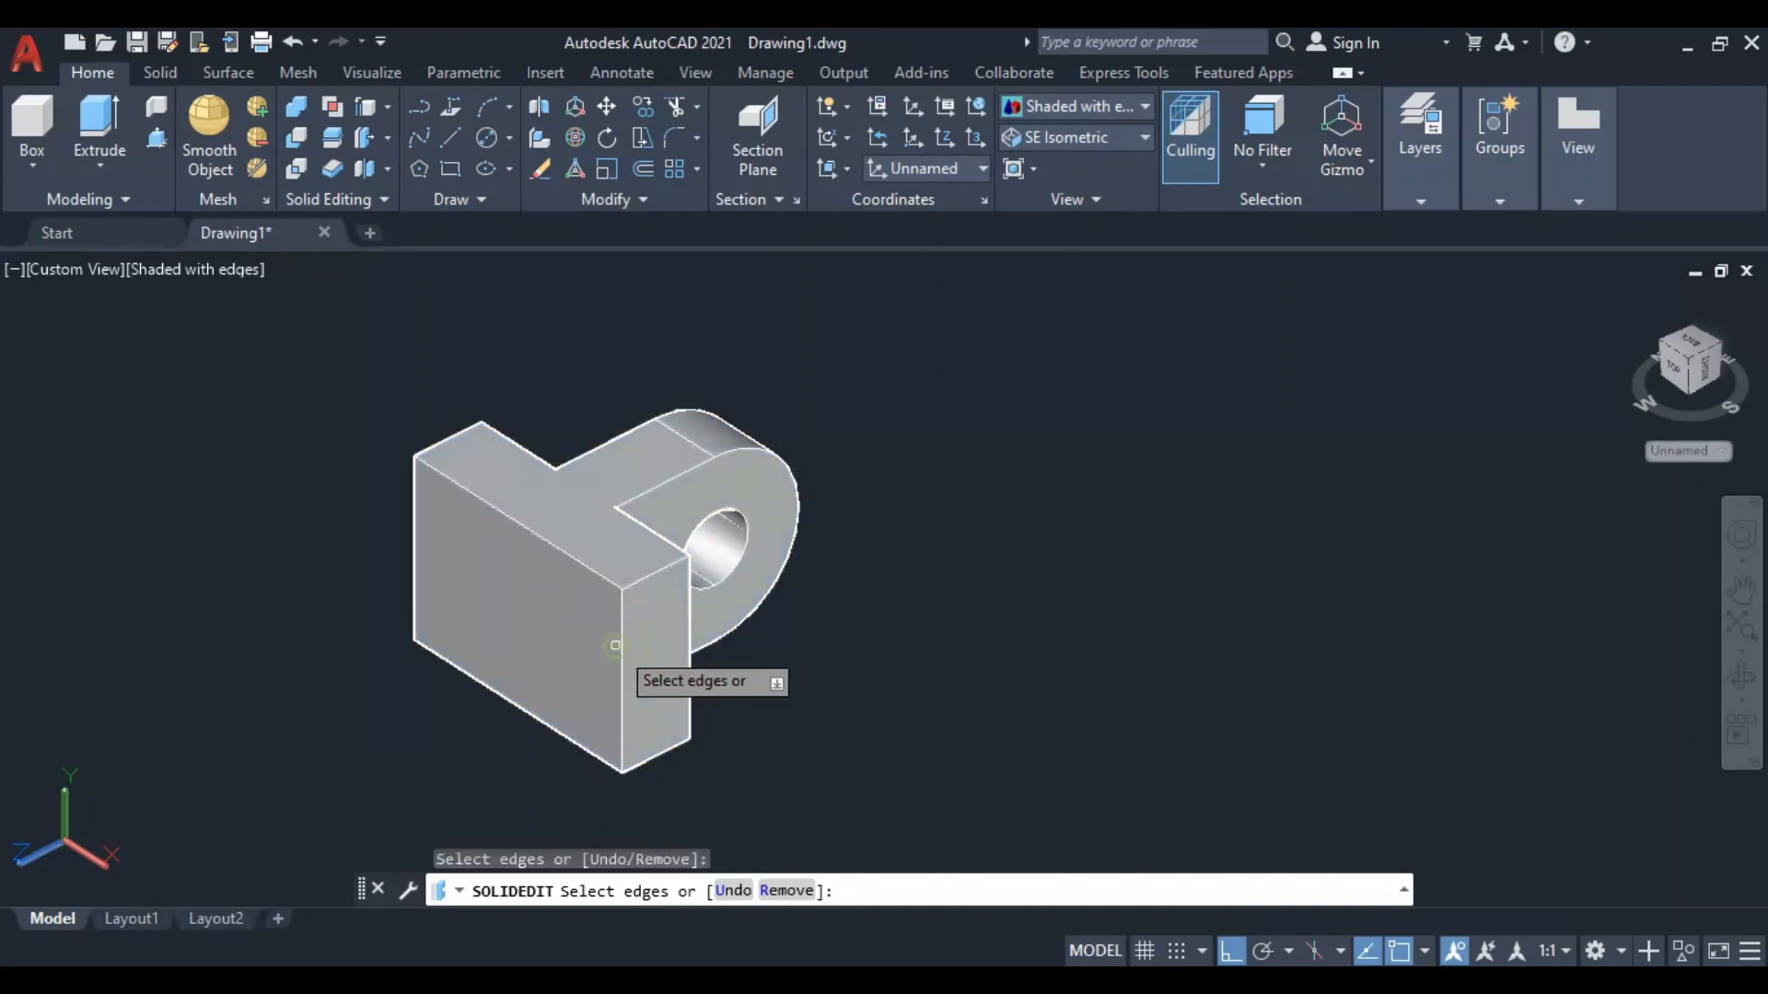
click(619, 640)
click(620, 639)
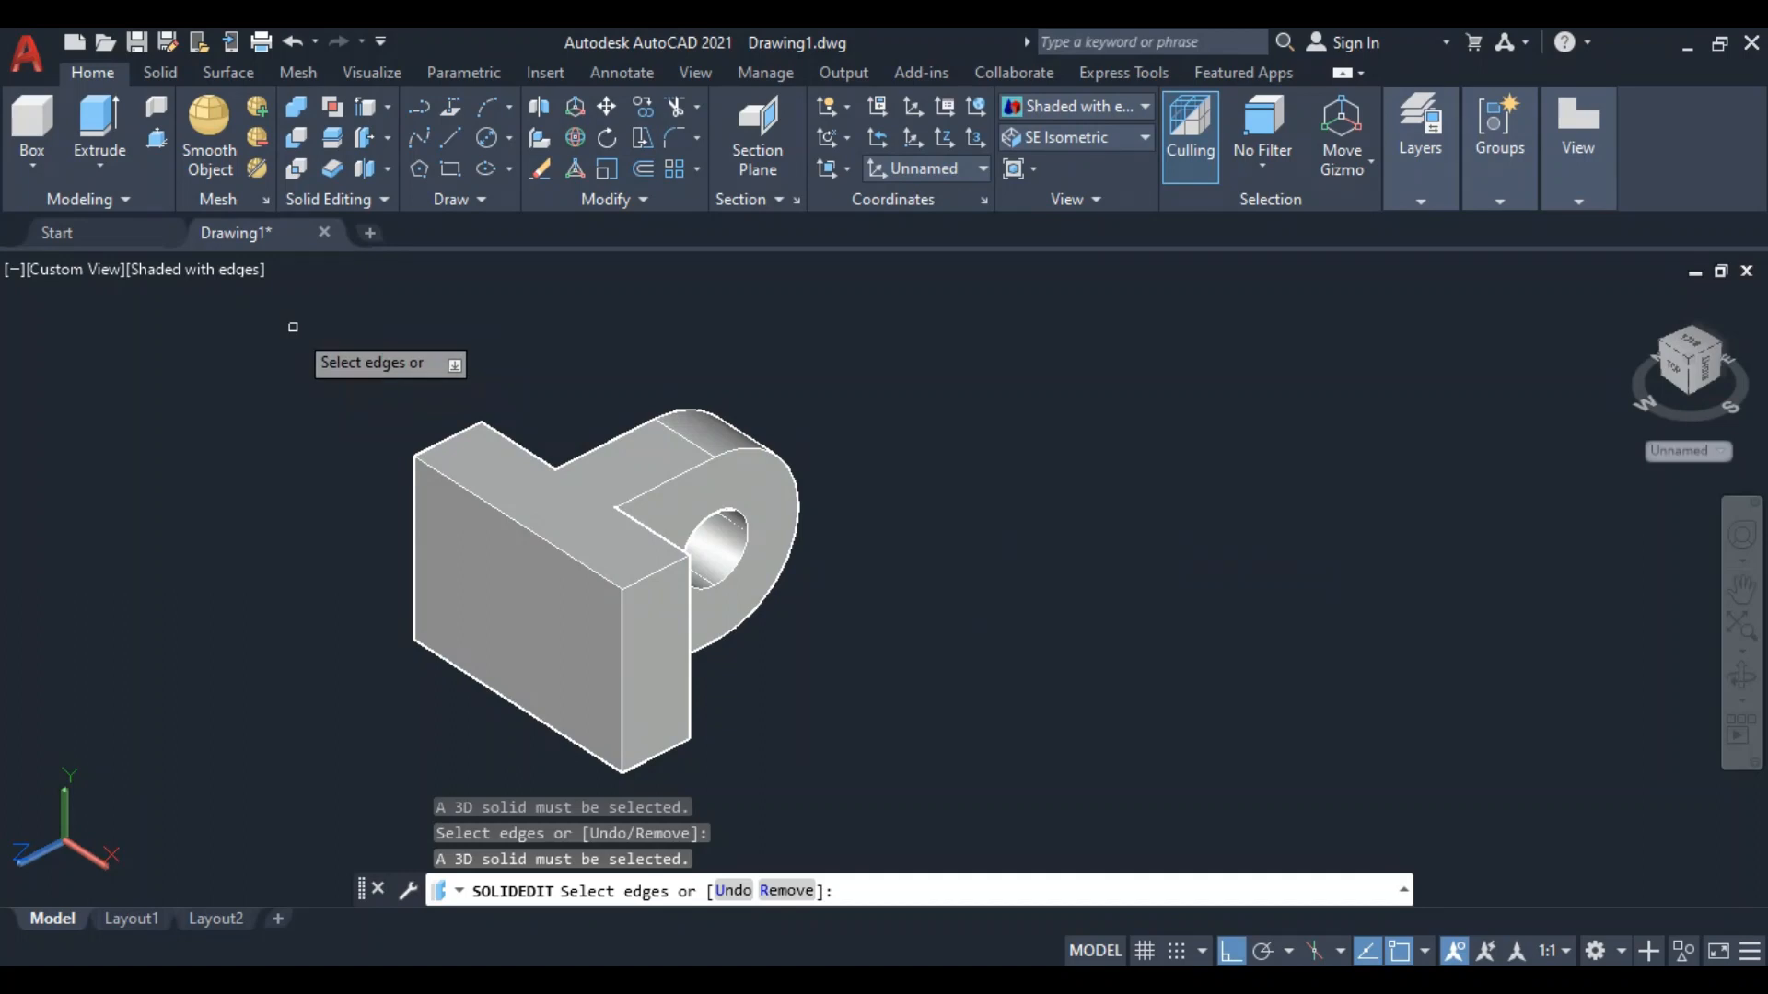
key(Escape)
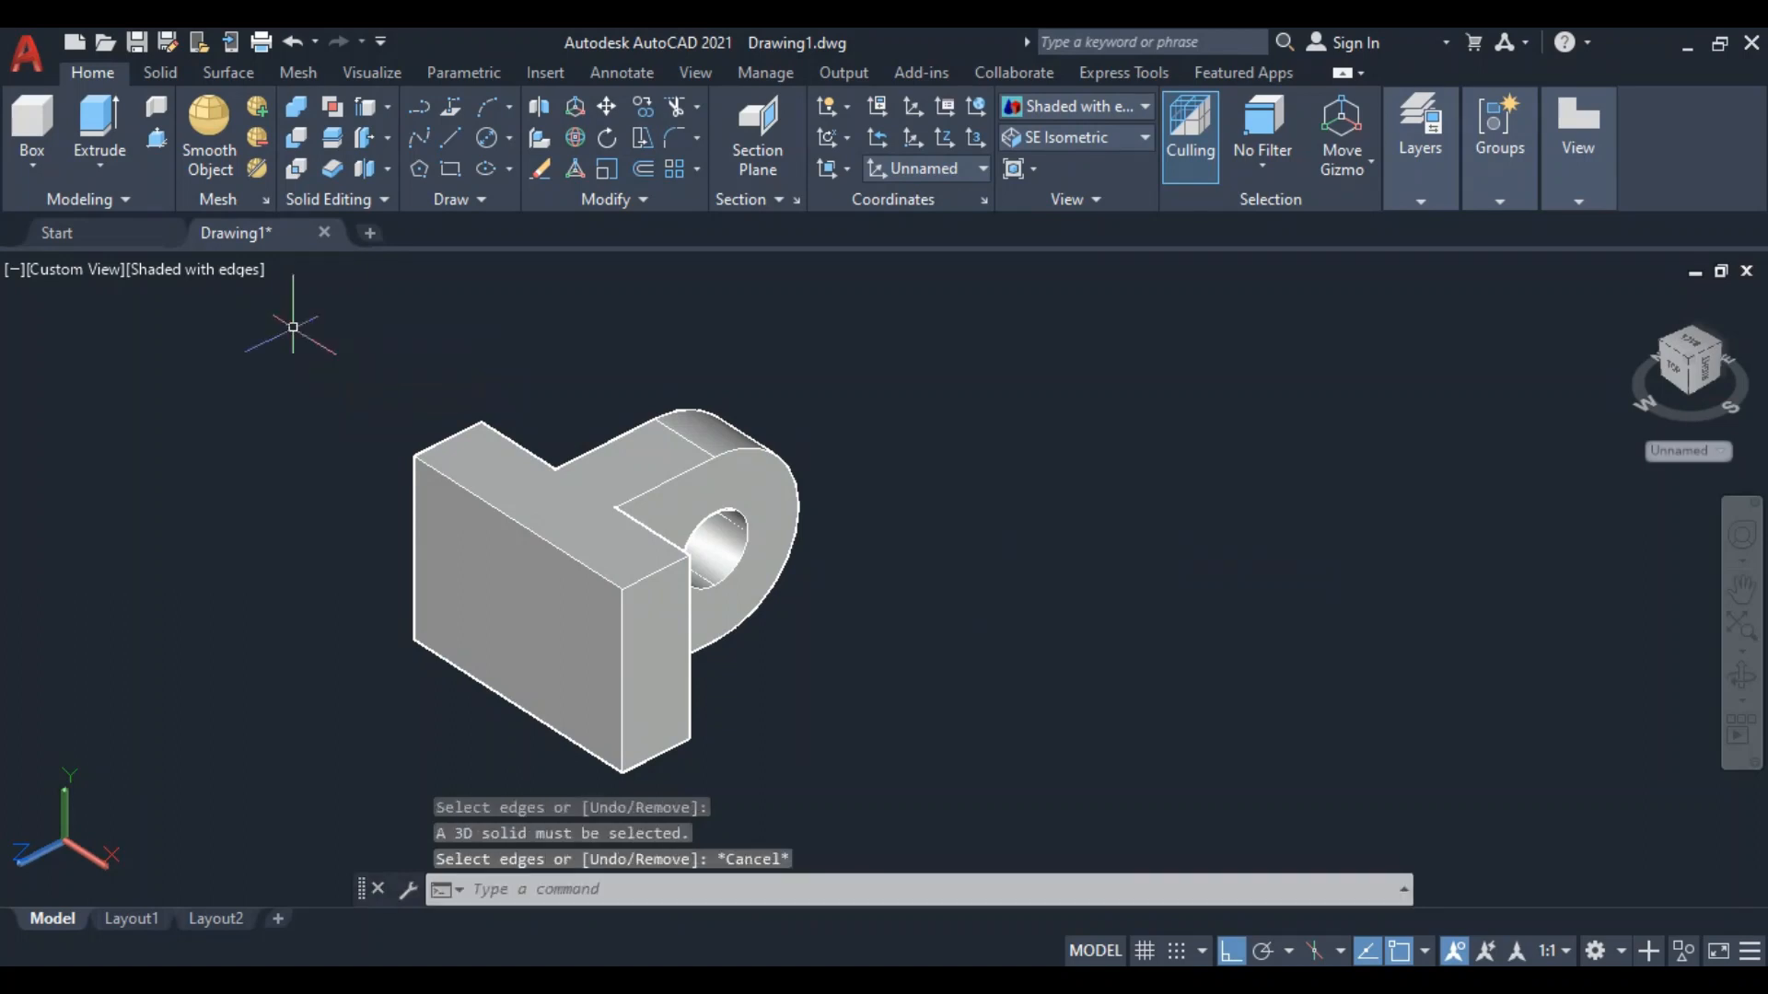
Move the bracket solid aside, clear of the construction lines and circle that overlap it
click(255, 289)
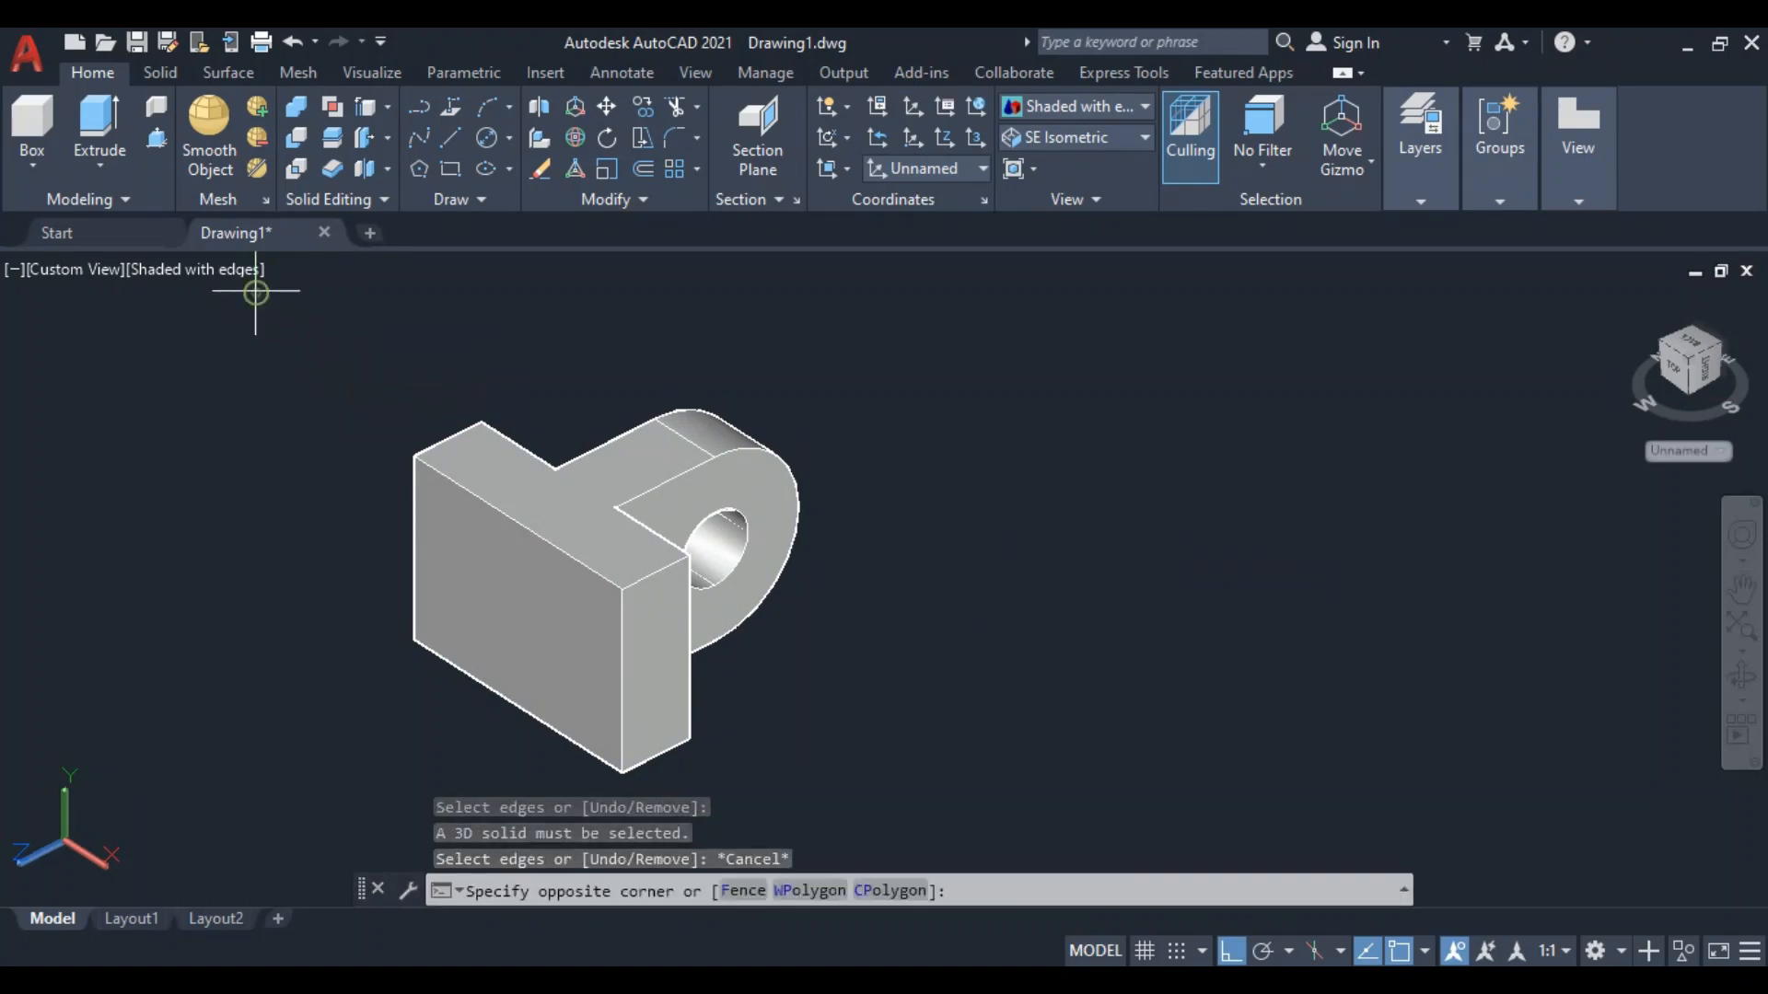
click(836, 824)
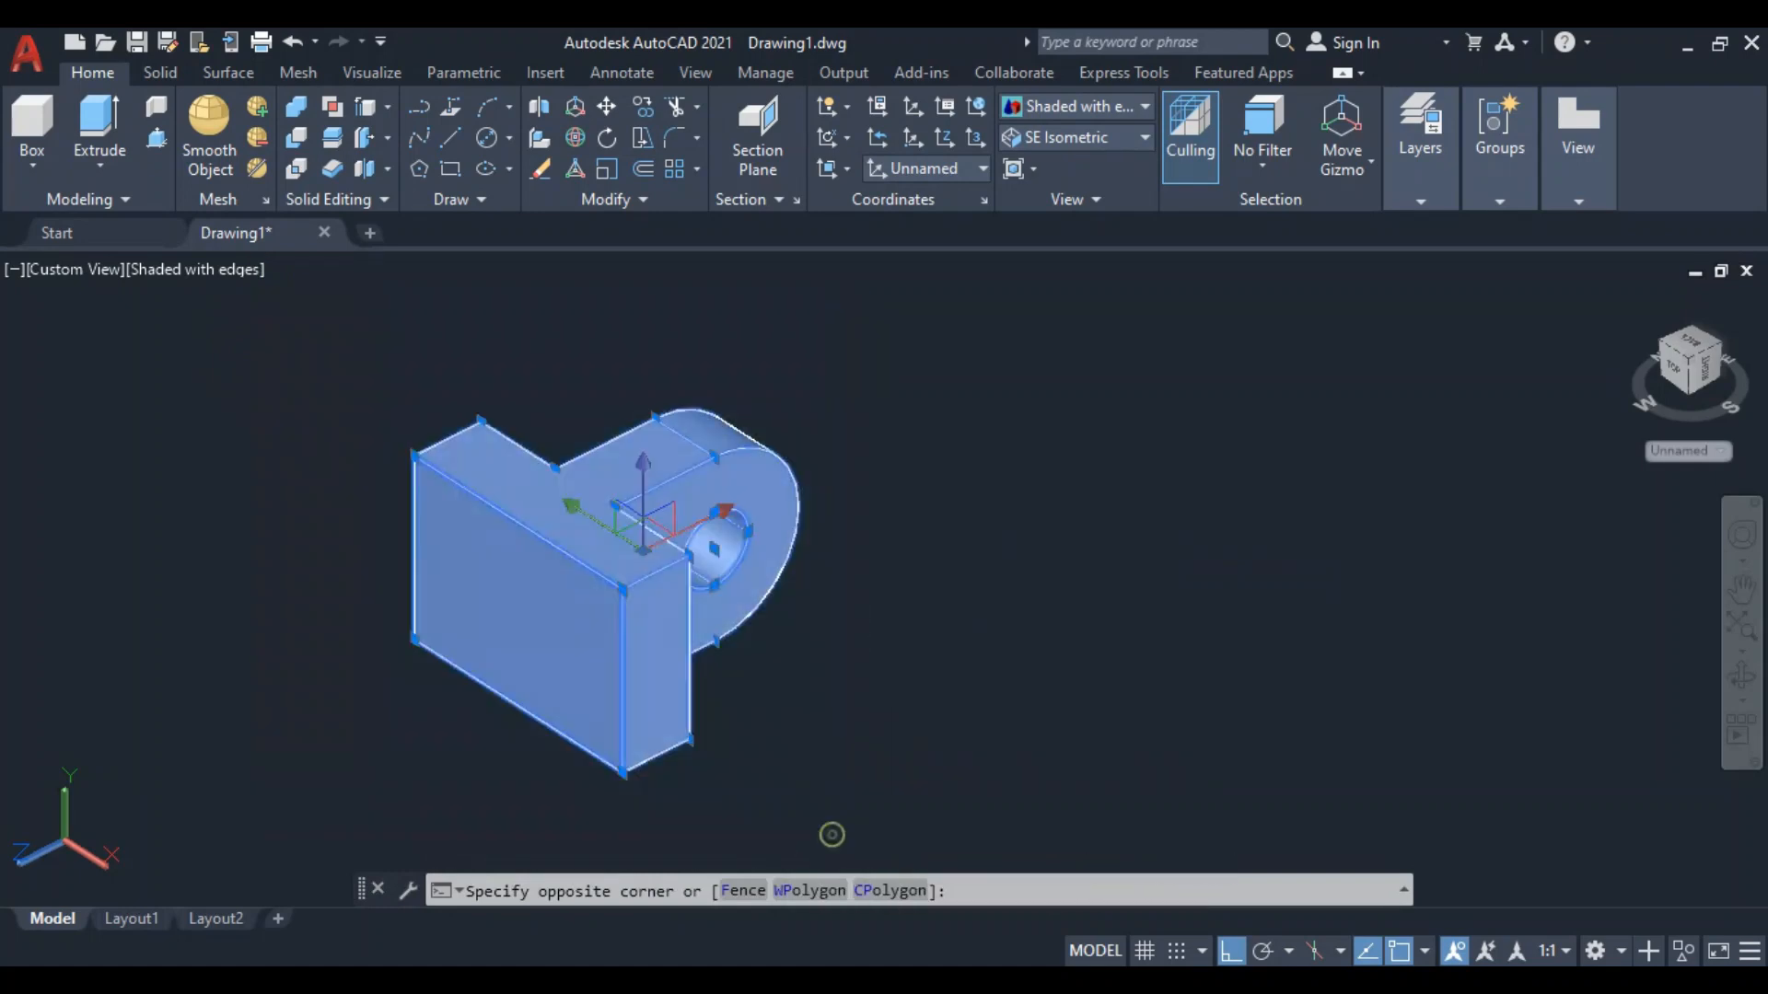
click(606, 109)
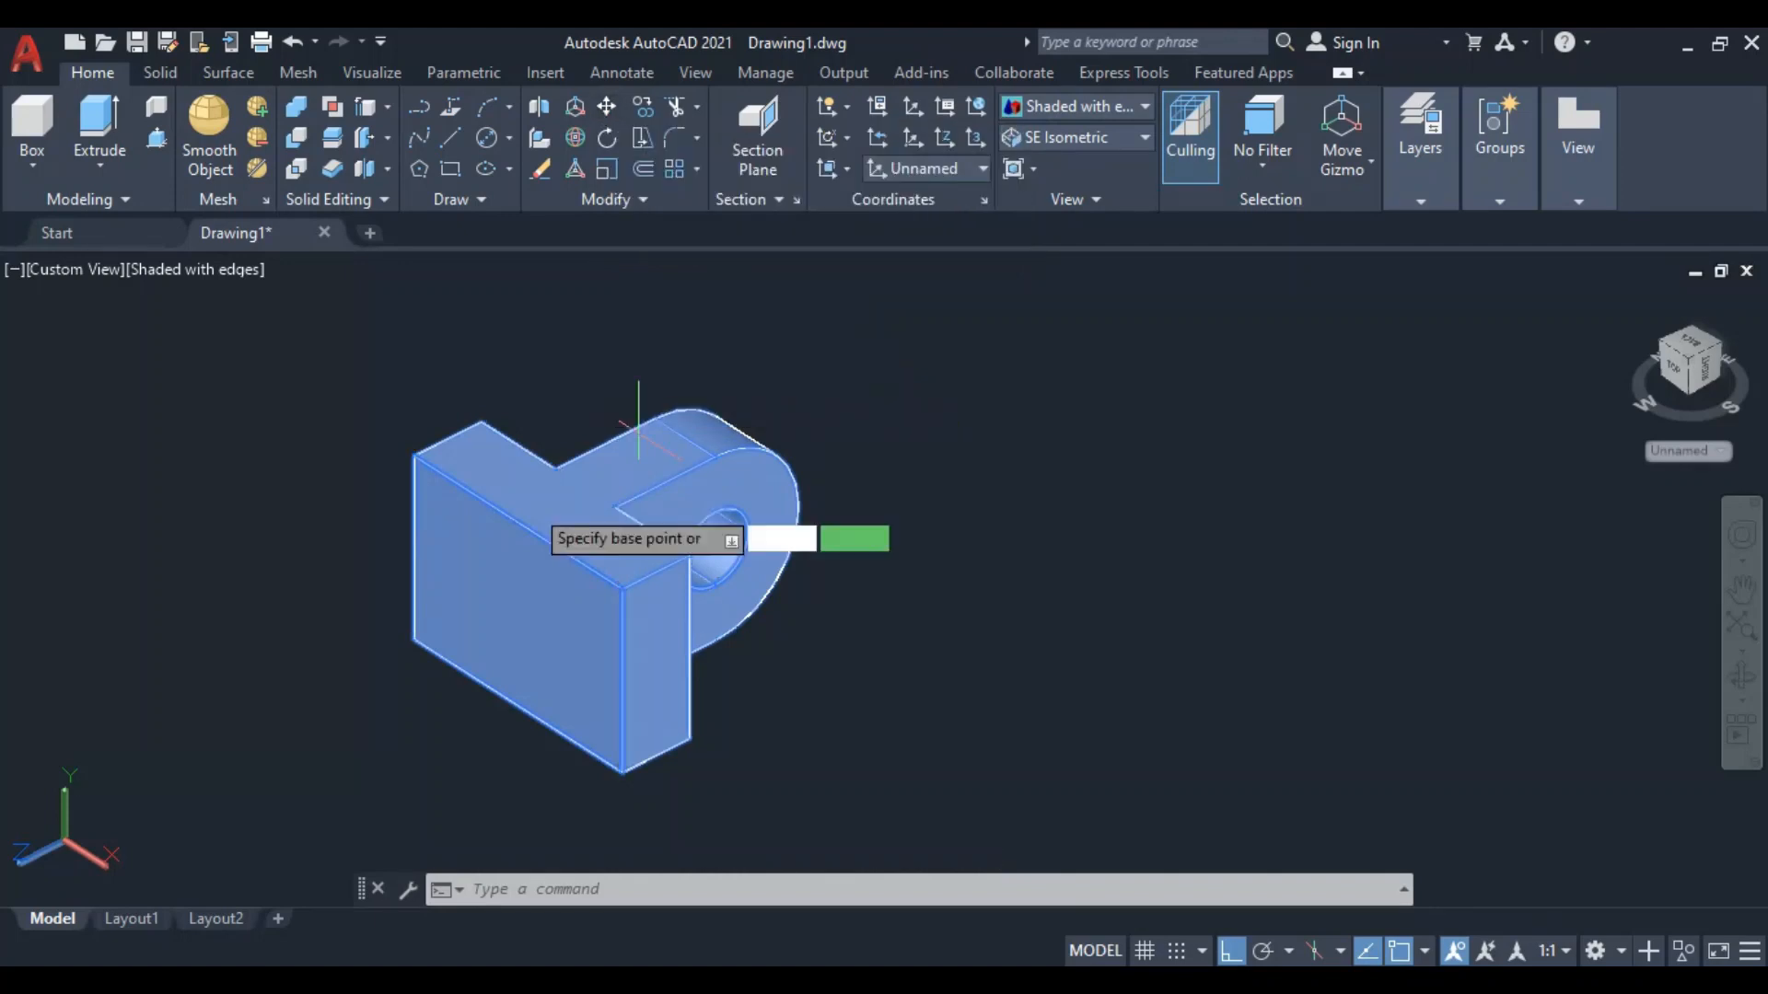
click(485, 559)
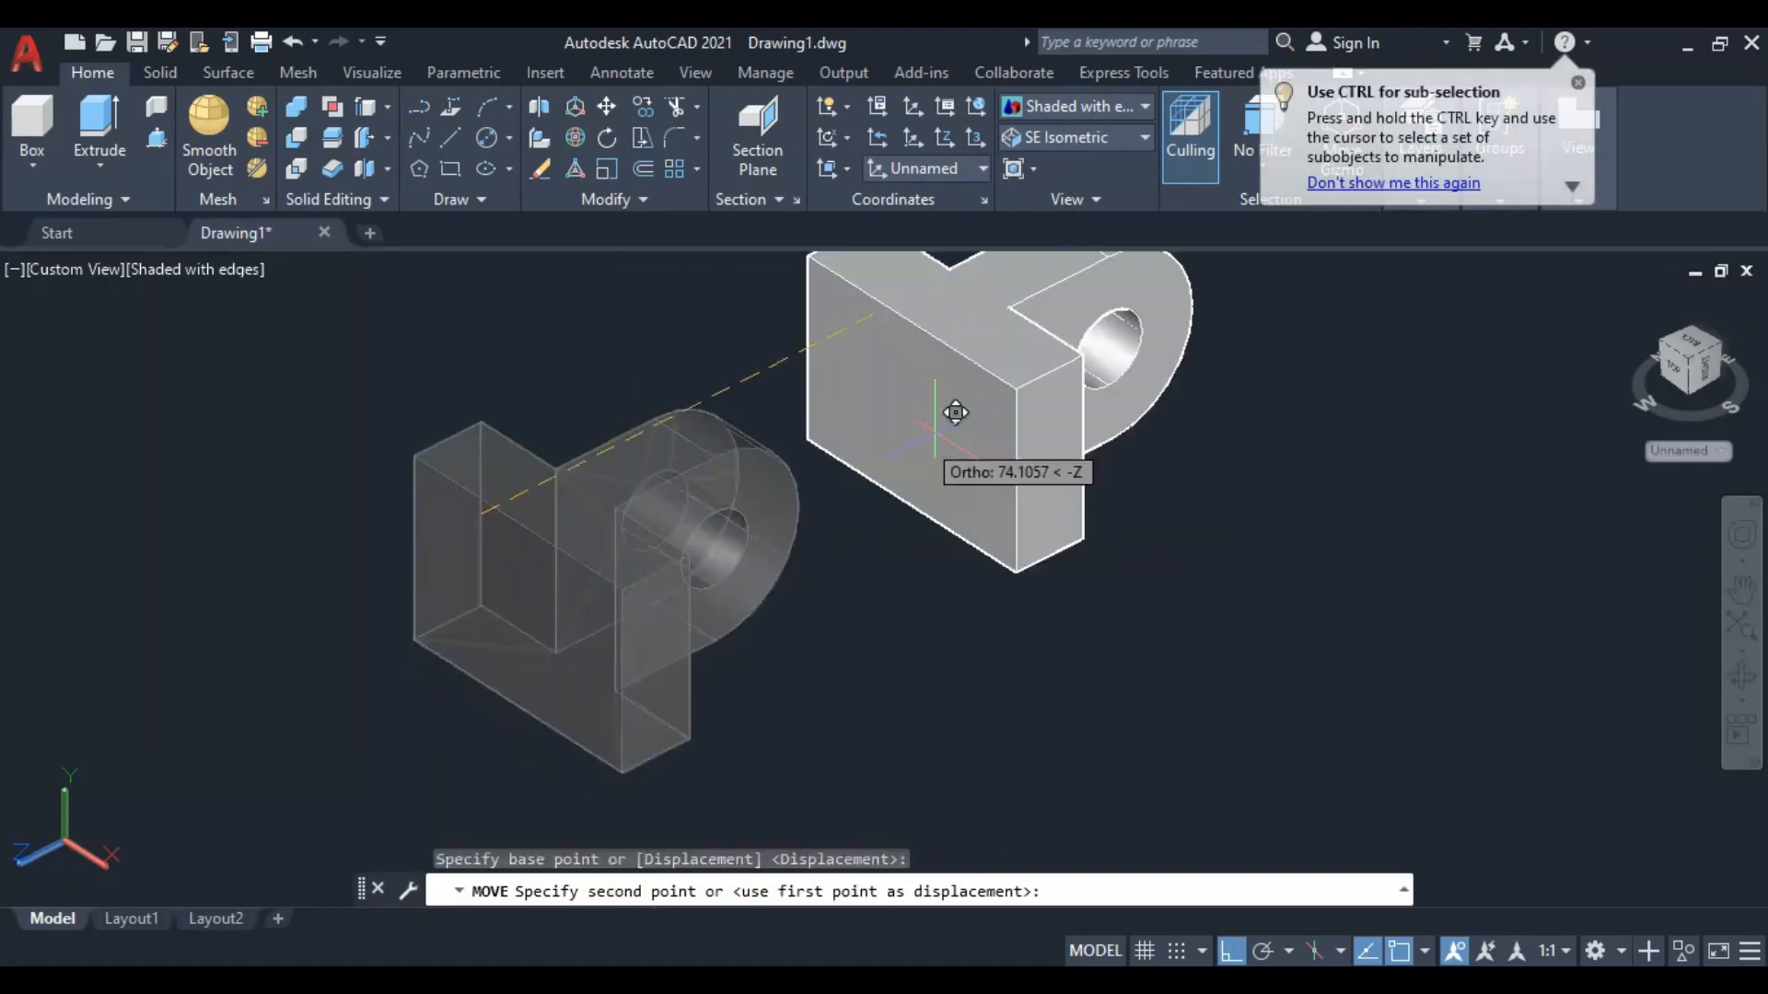
click(961, 428)
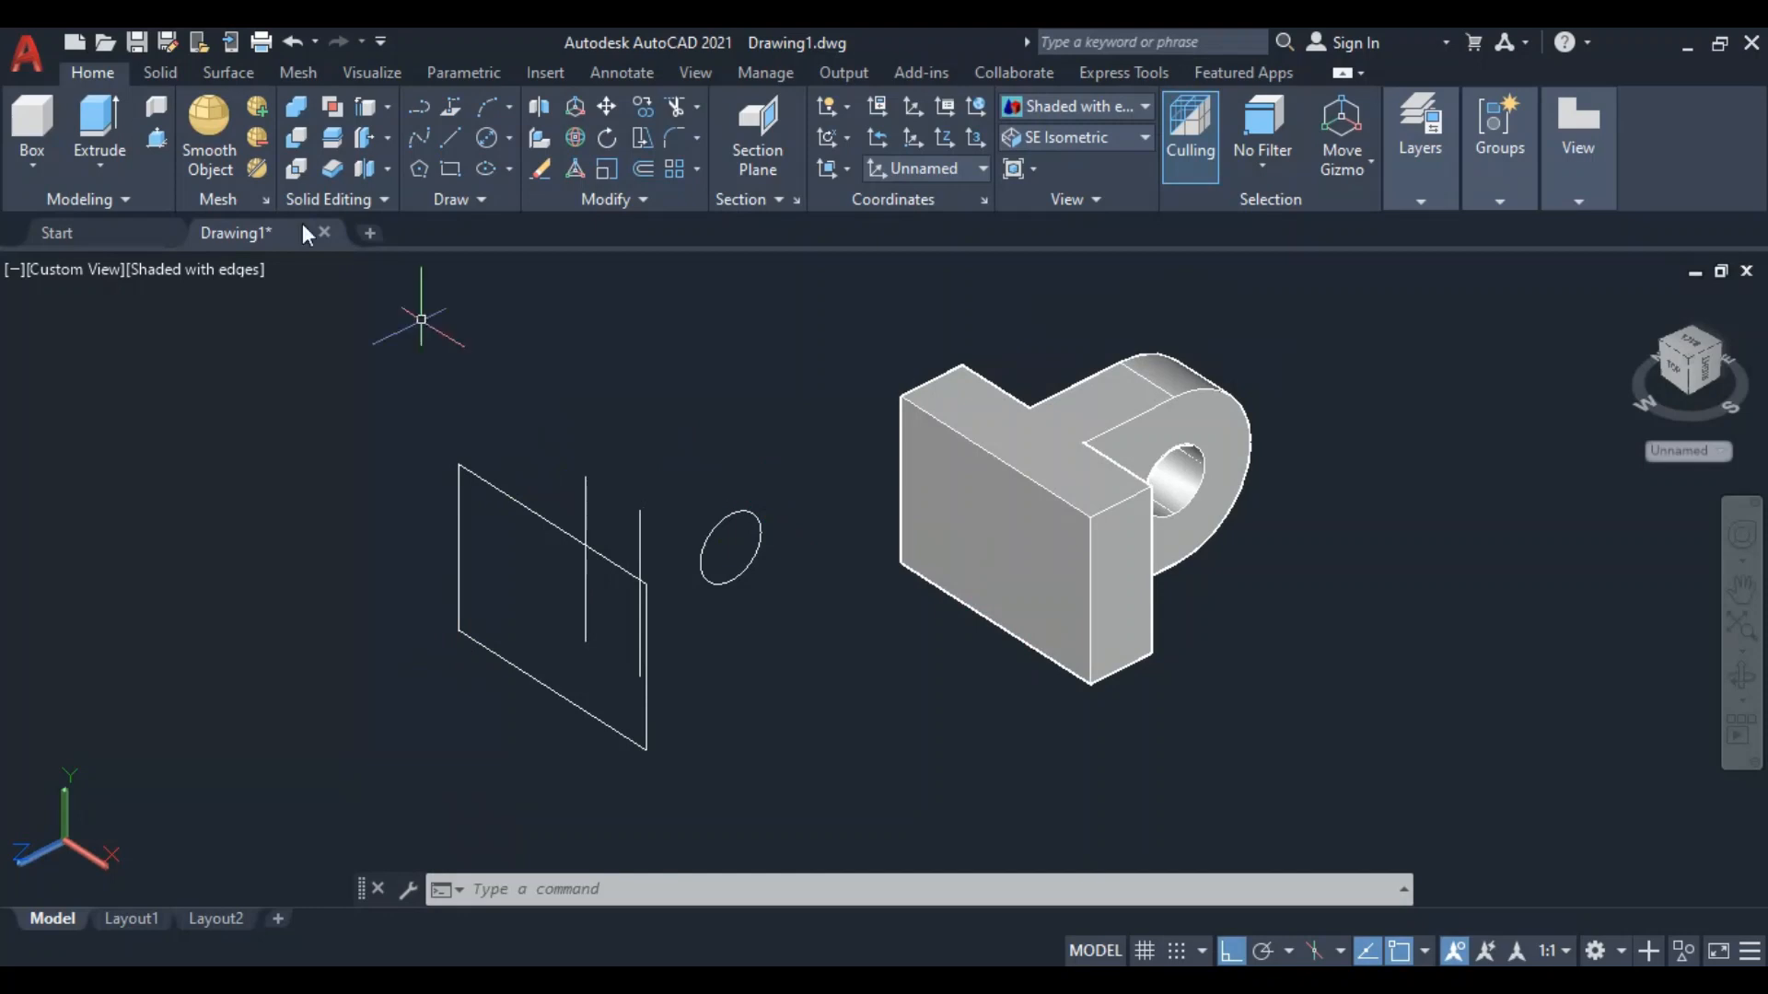
Erase the leftover construction rectangle, the two vertical lines and the hole circle beside the bracket
click(261, 295)
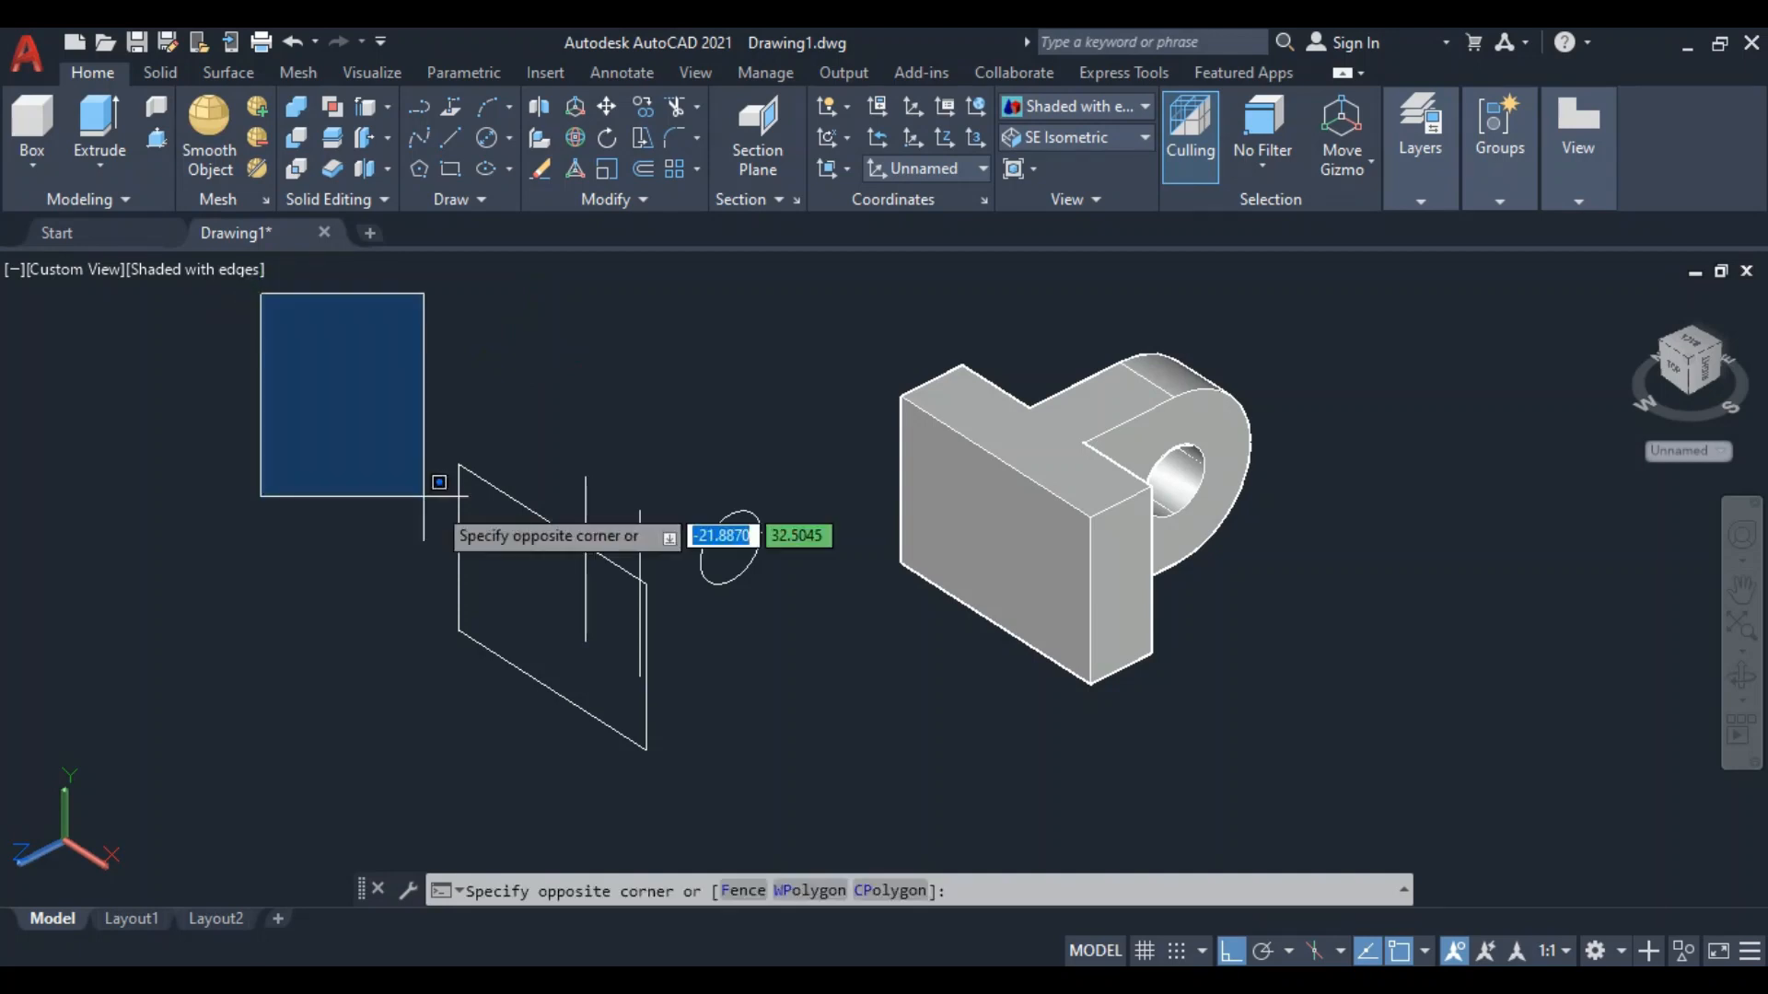
click(768, 760)
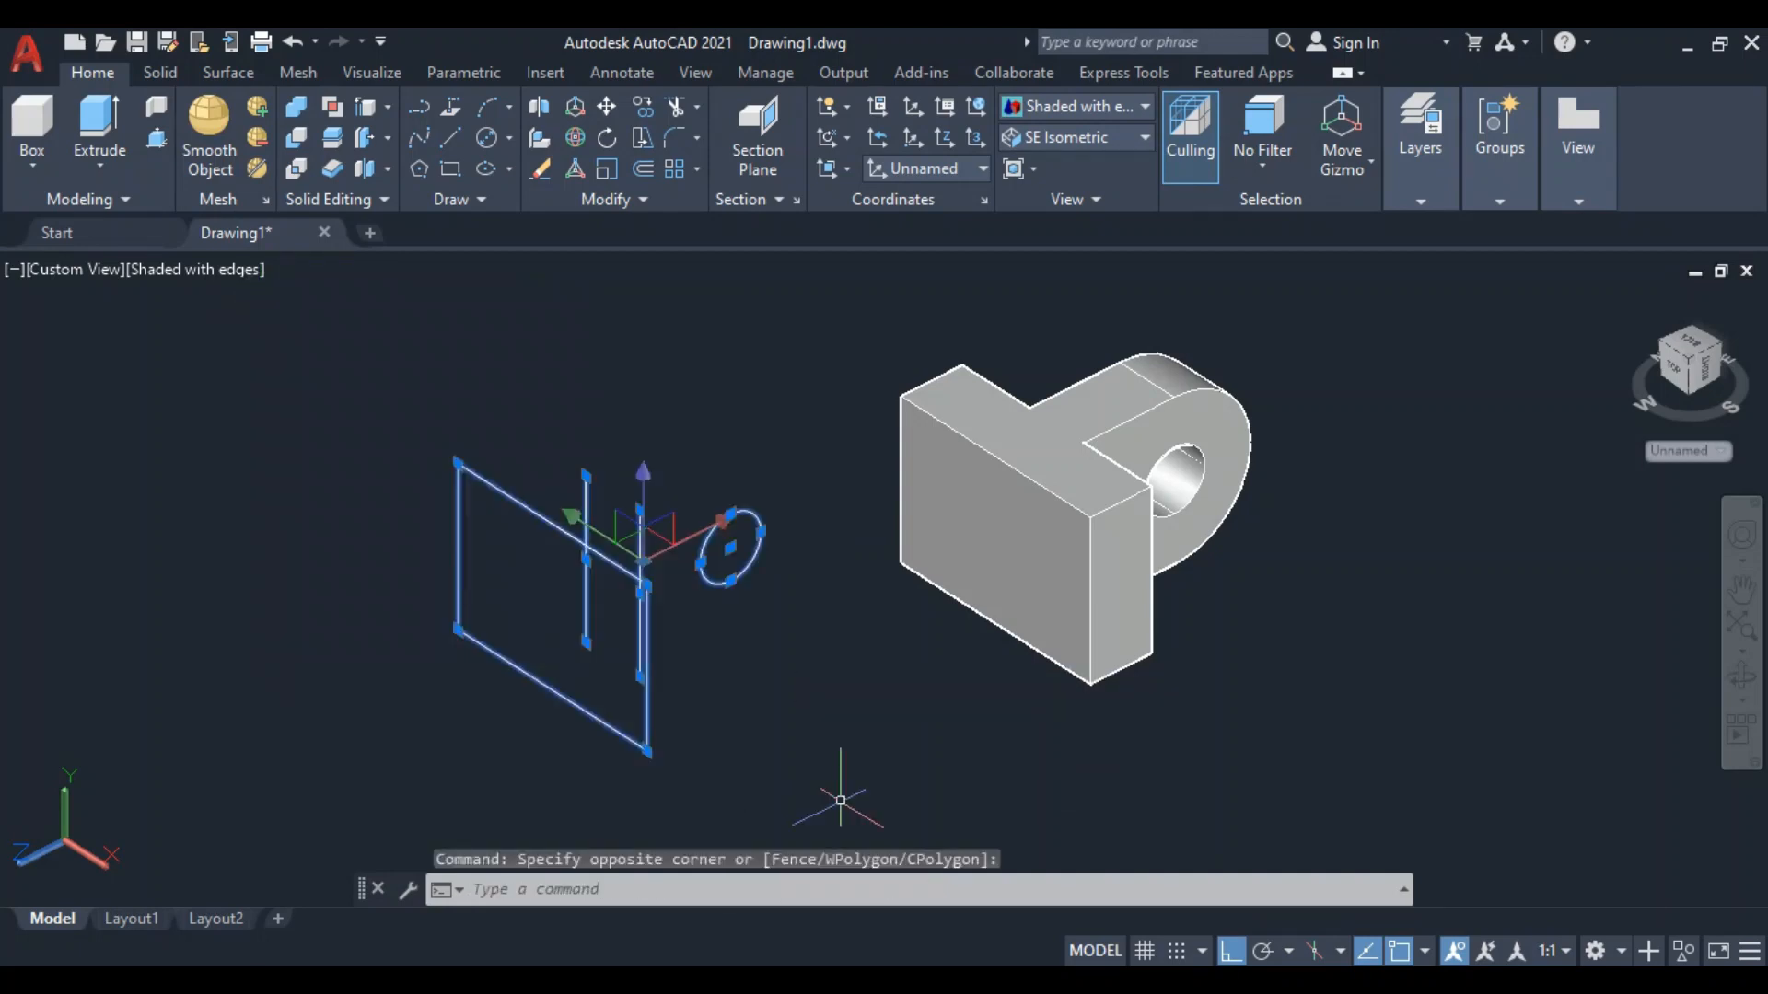
key(Delete)
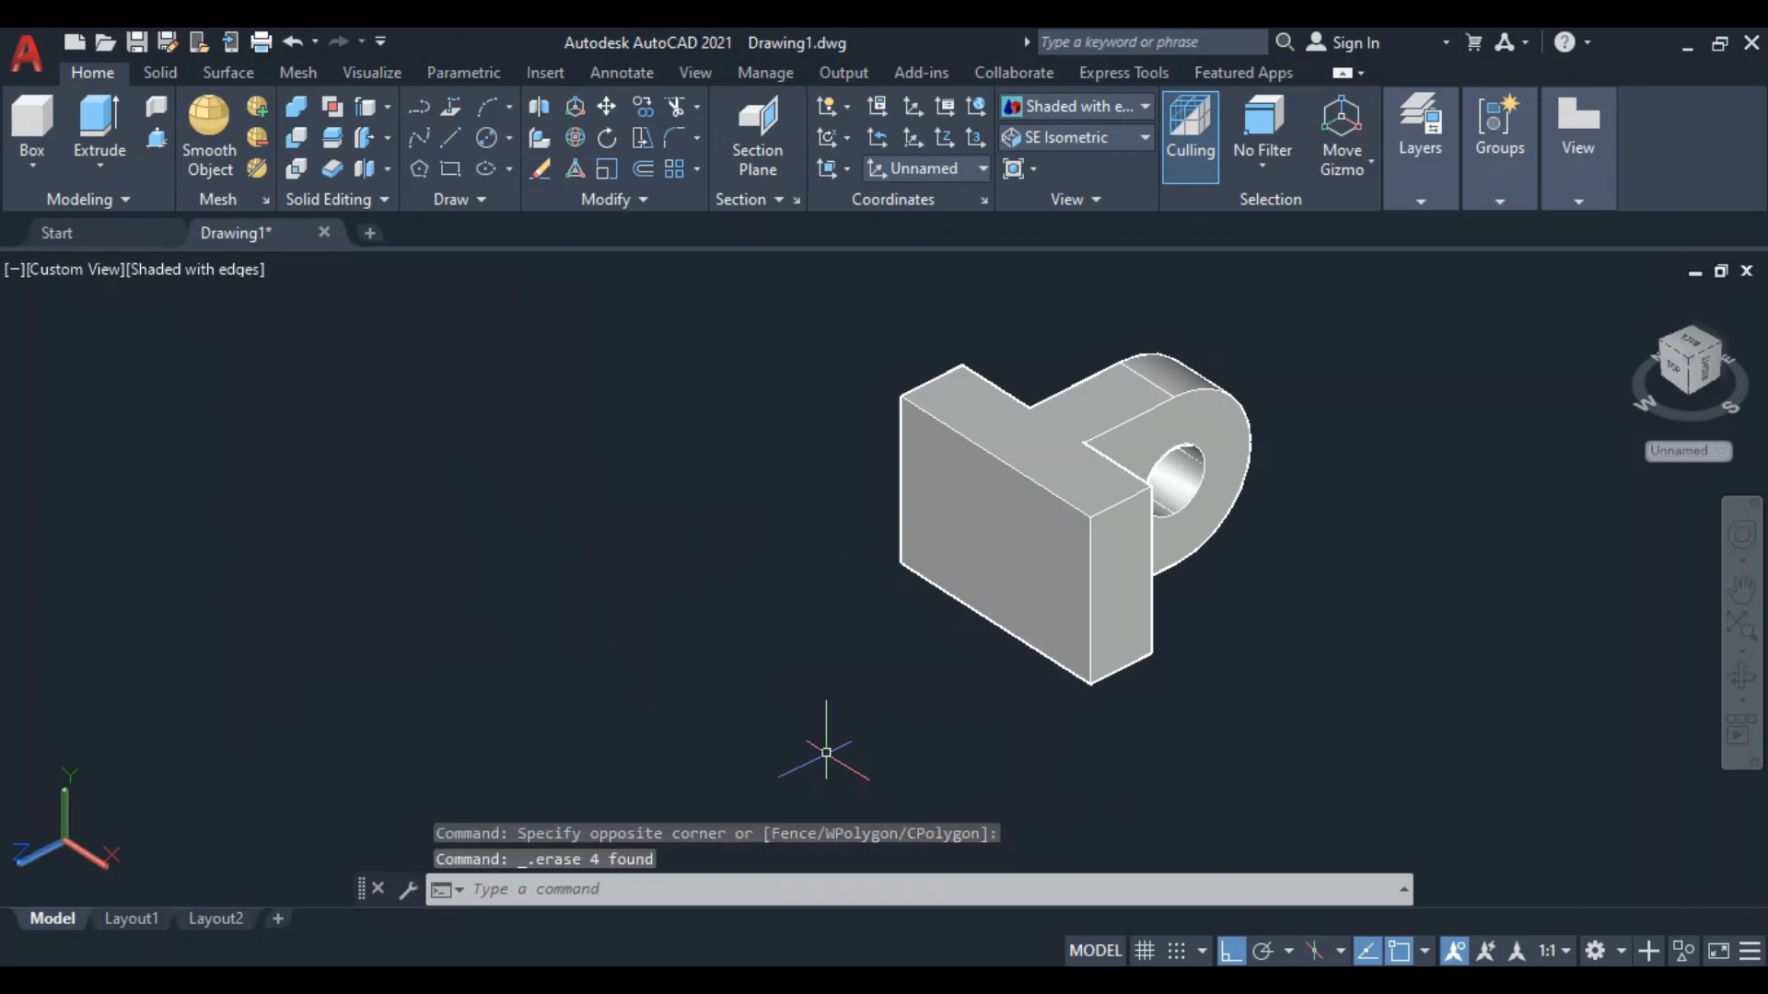
middle_drag(1251, 663, 727, 732)
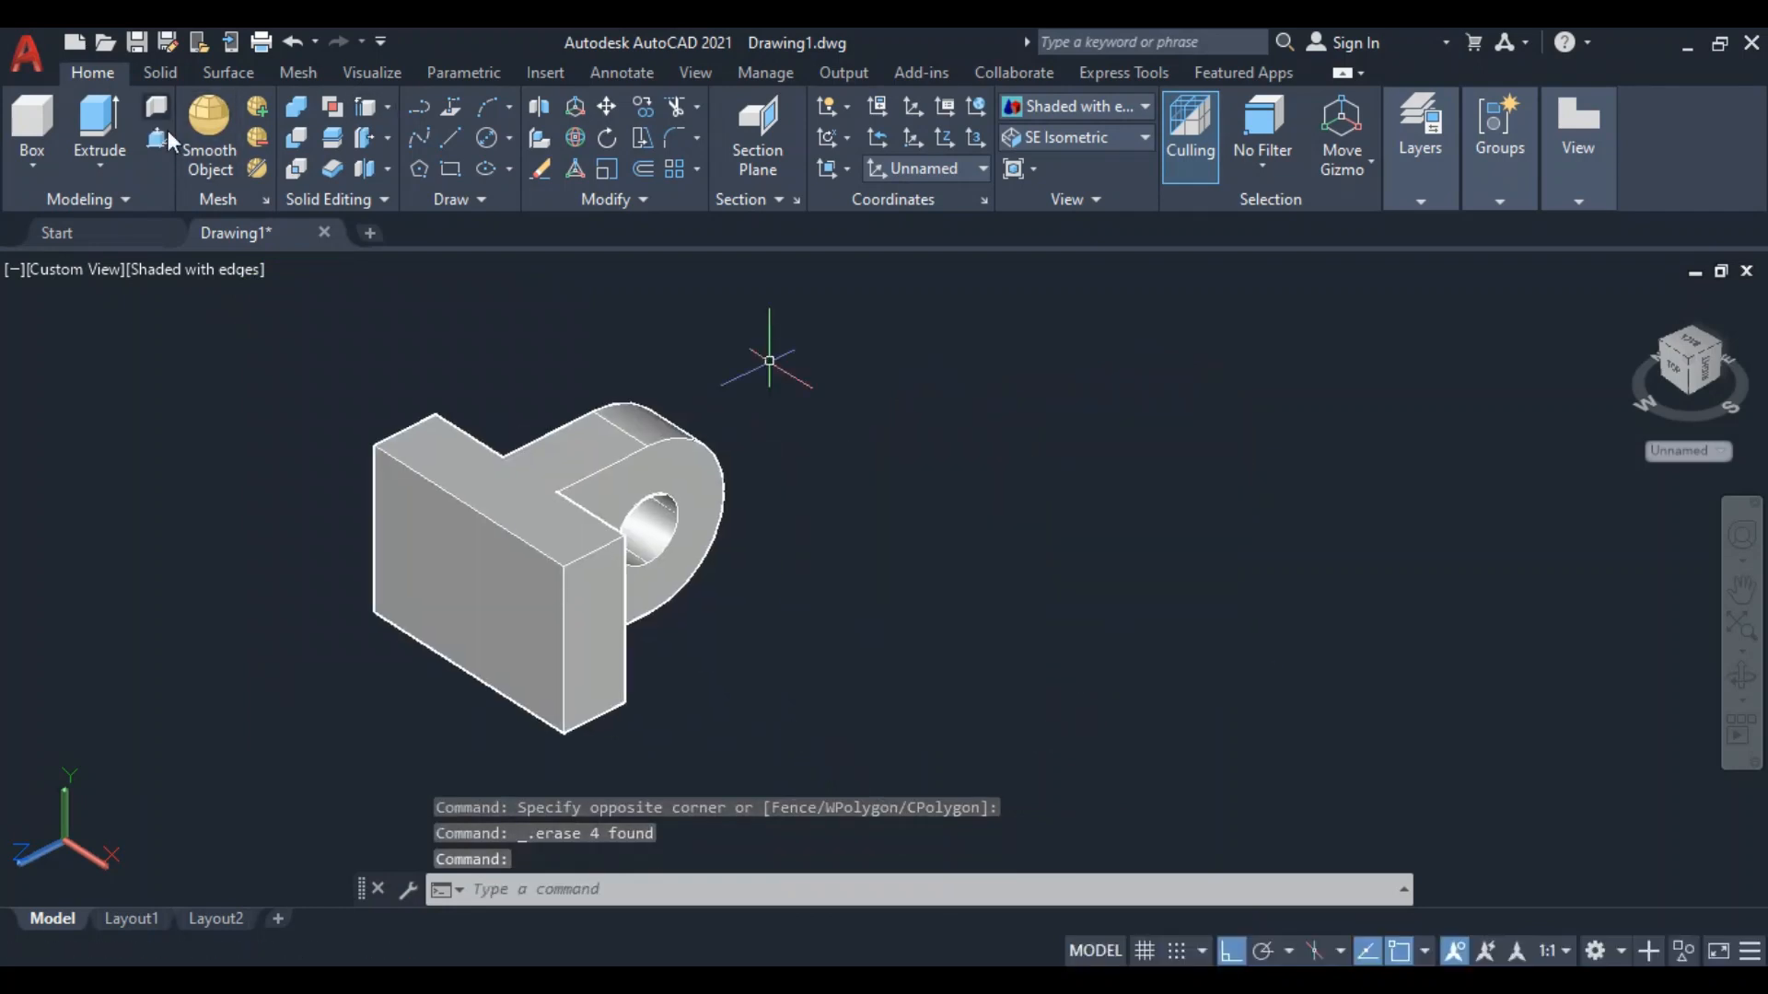
Copy the right vertical edge of the plate's rear face 5 units inward with the solid edge Copy operation
click(366, 107)
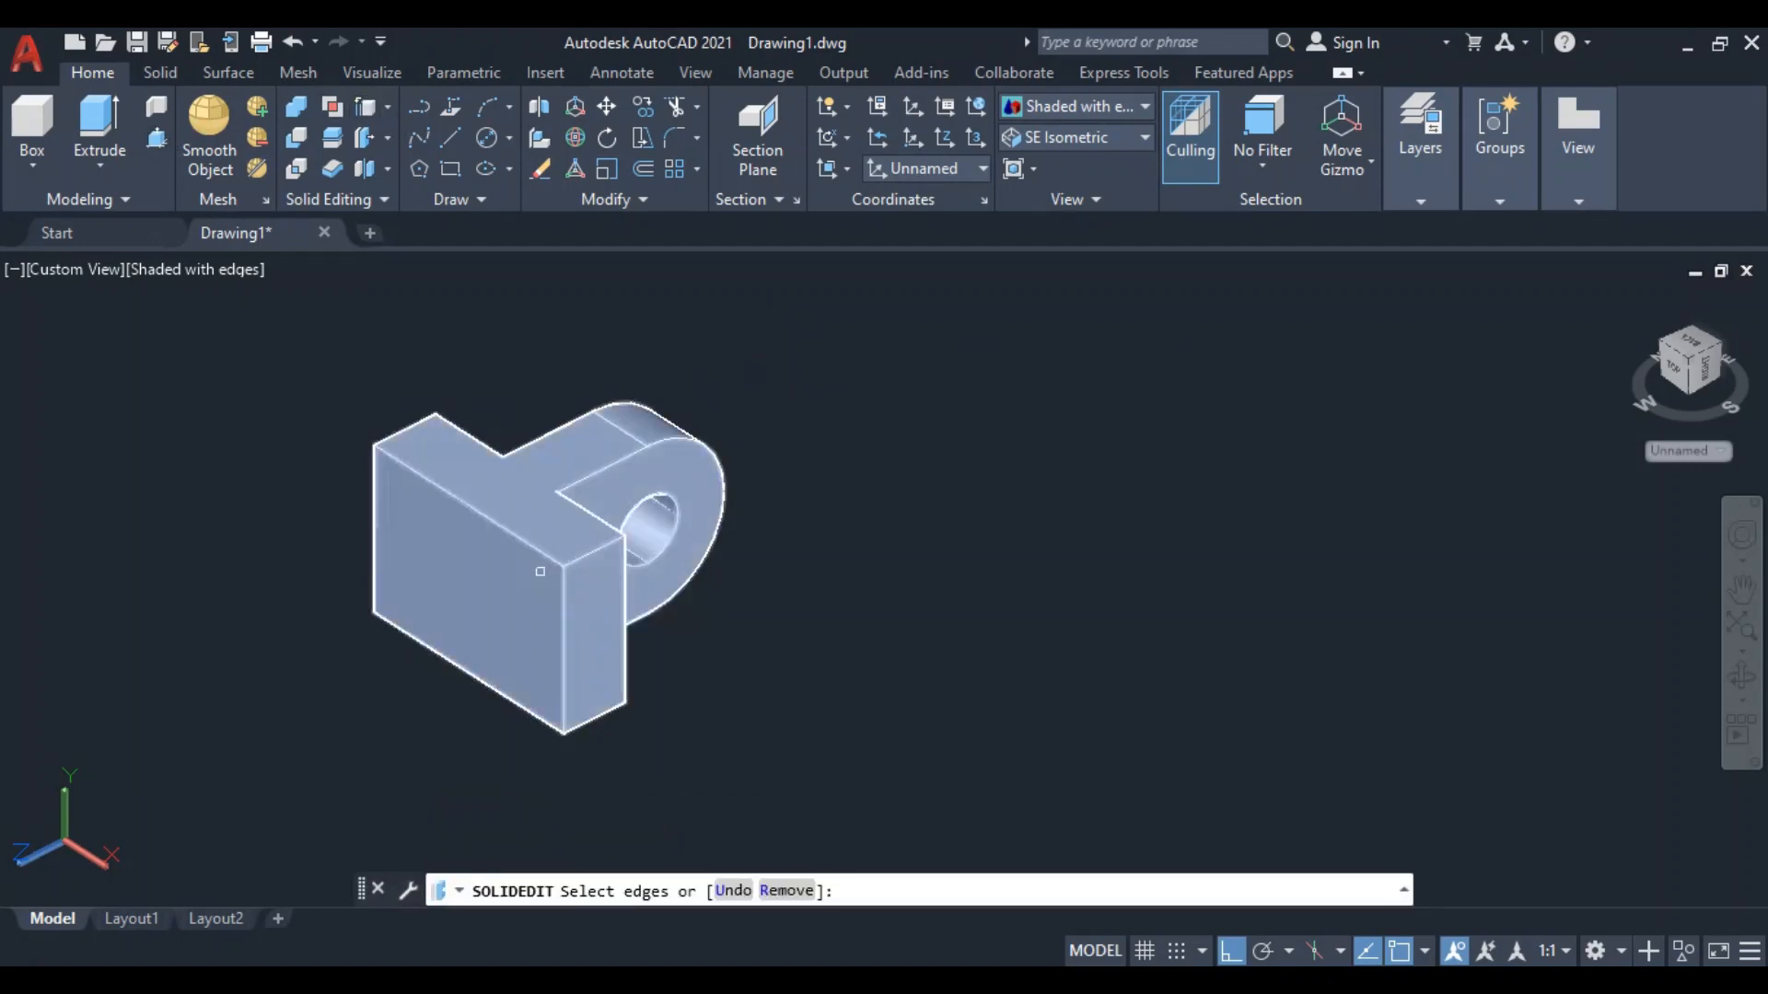
click(566, 629)
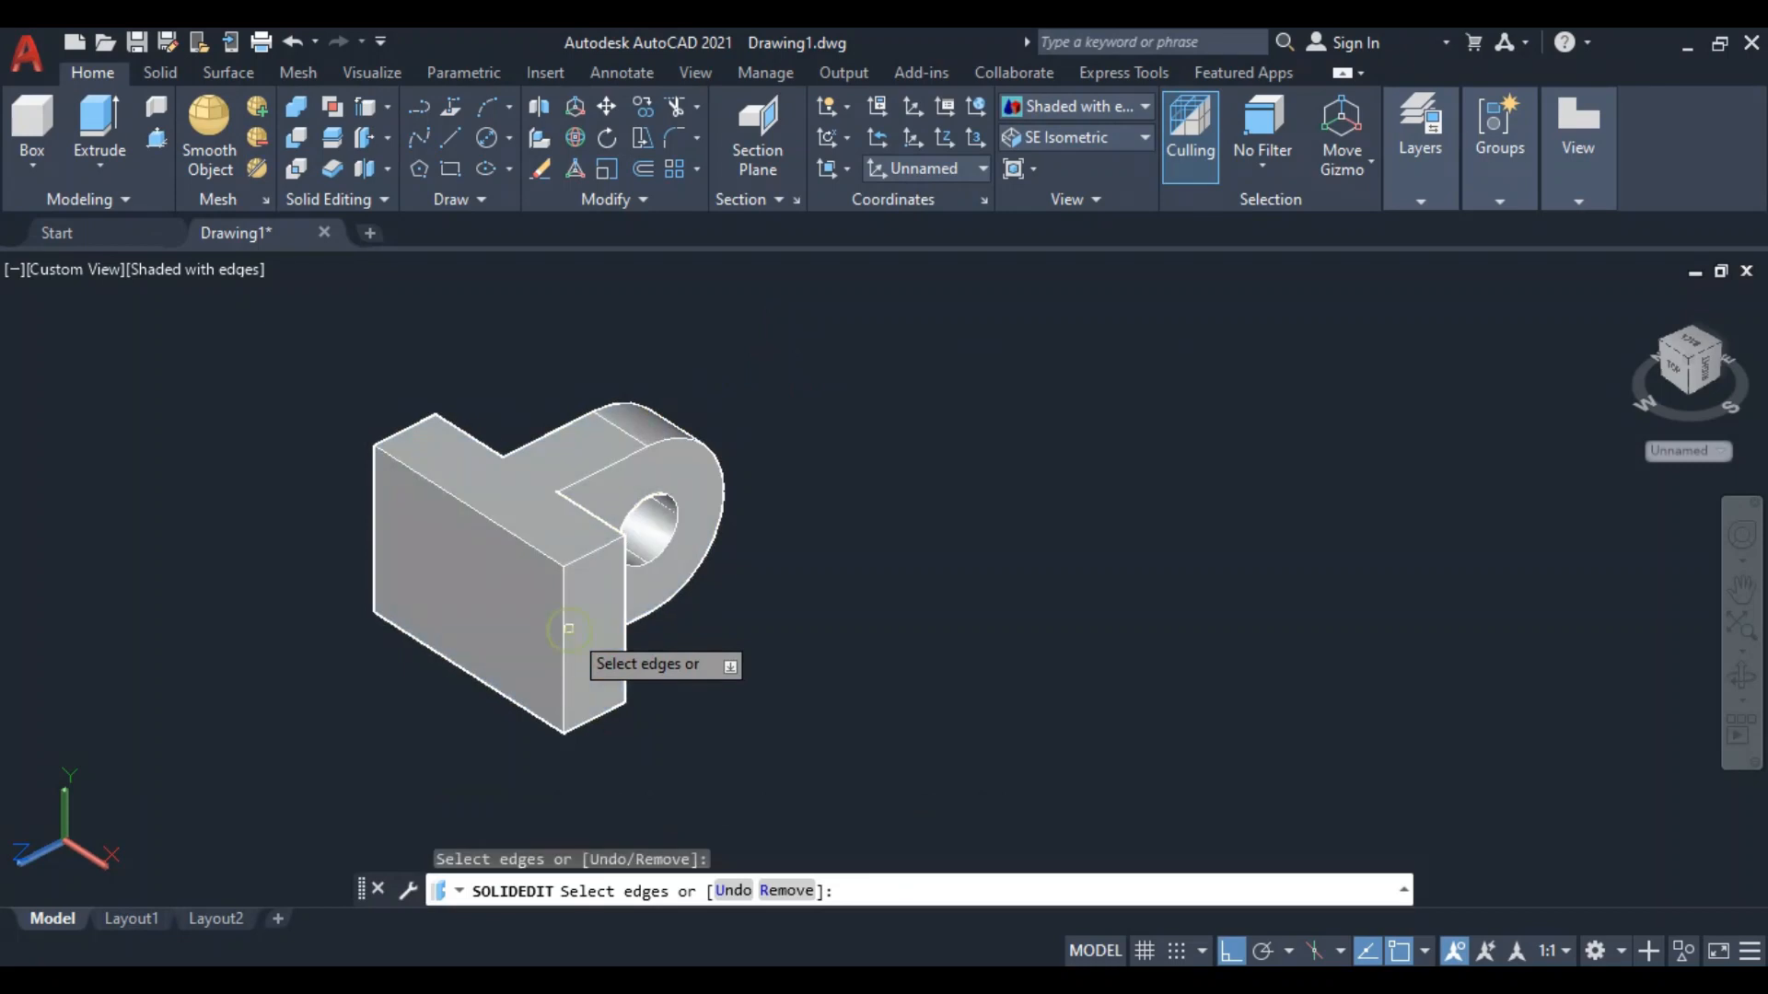
click(566, 628)
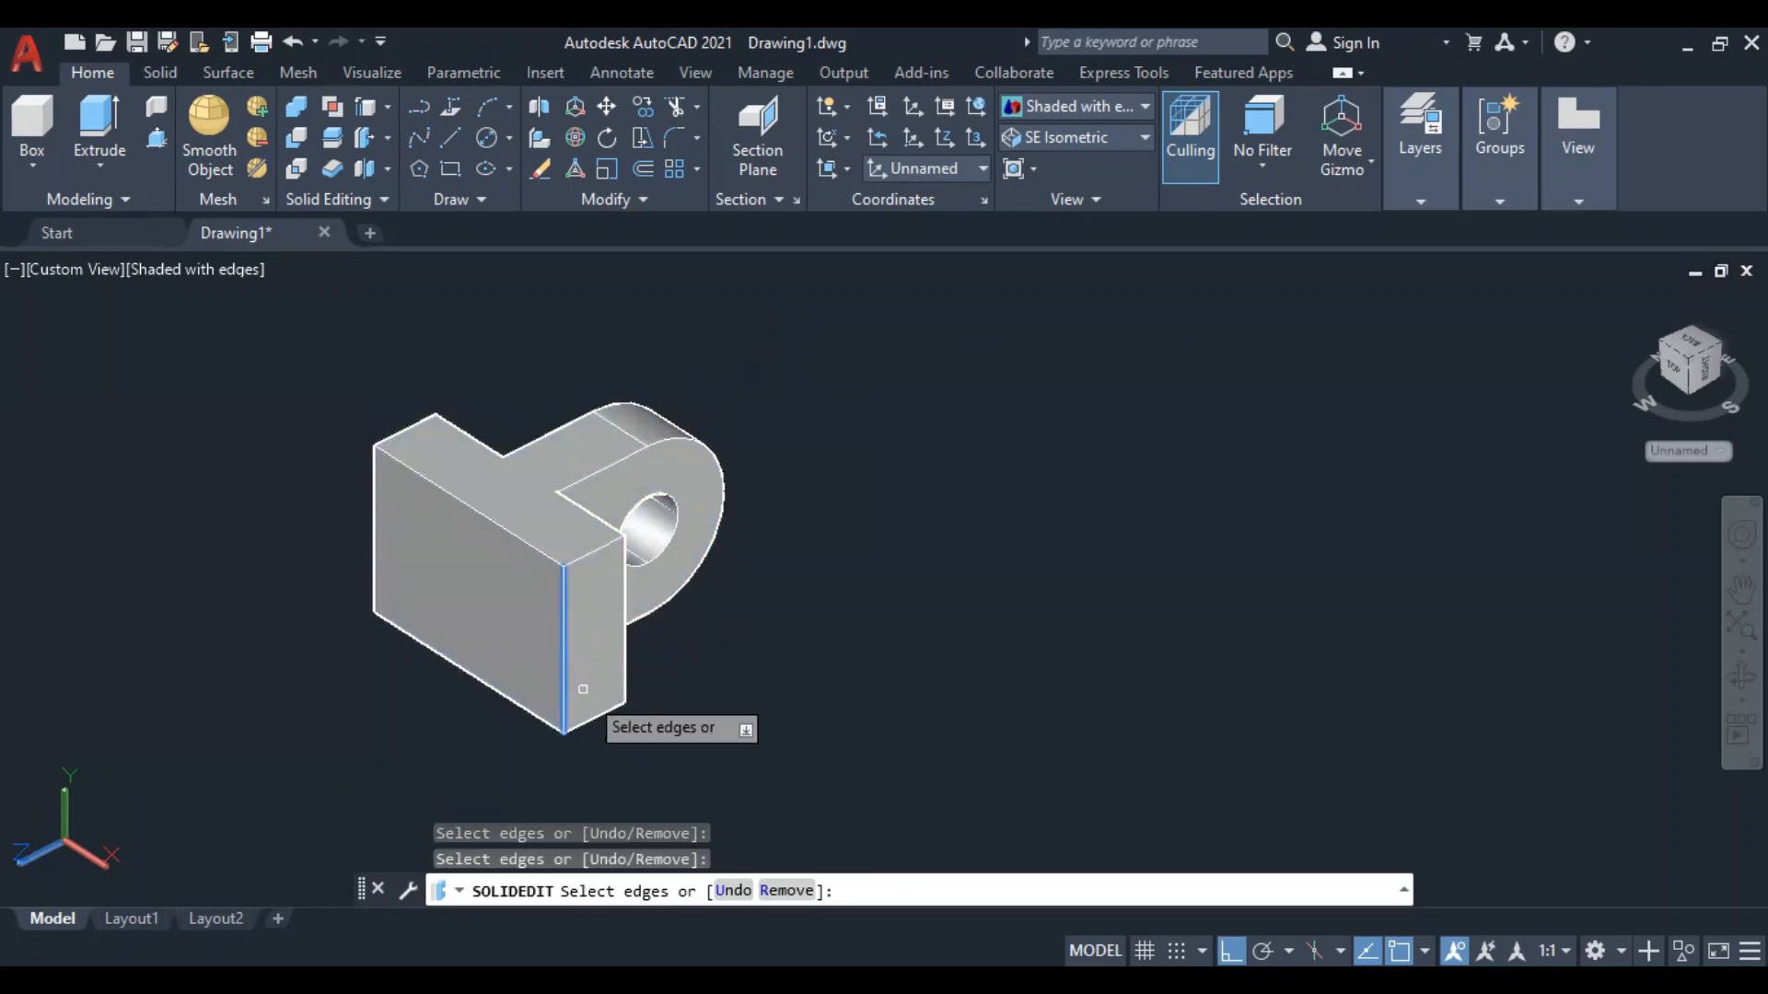
key(Return)
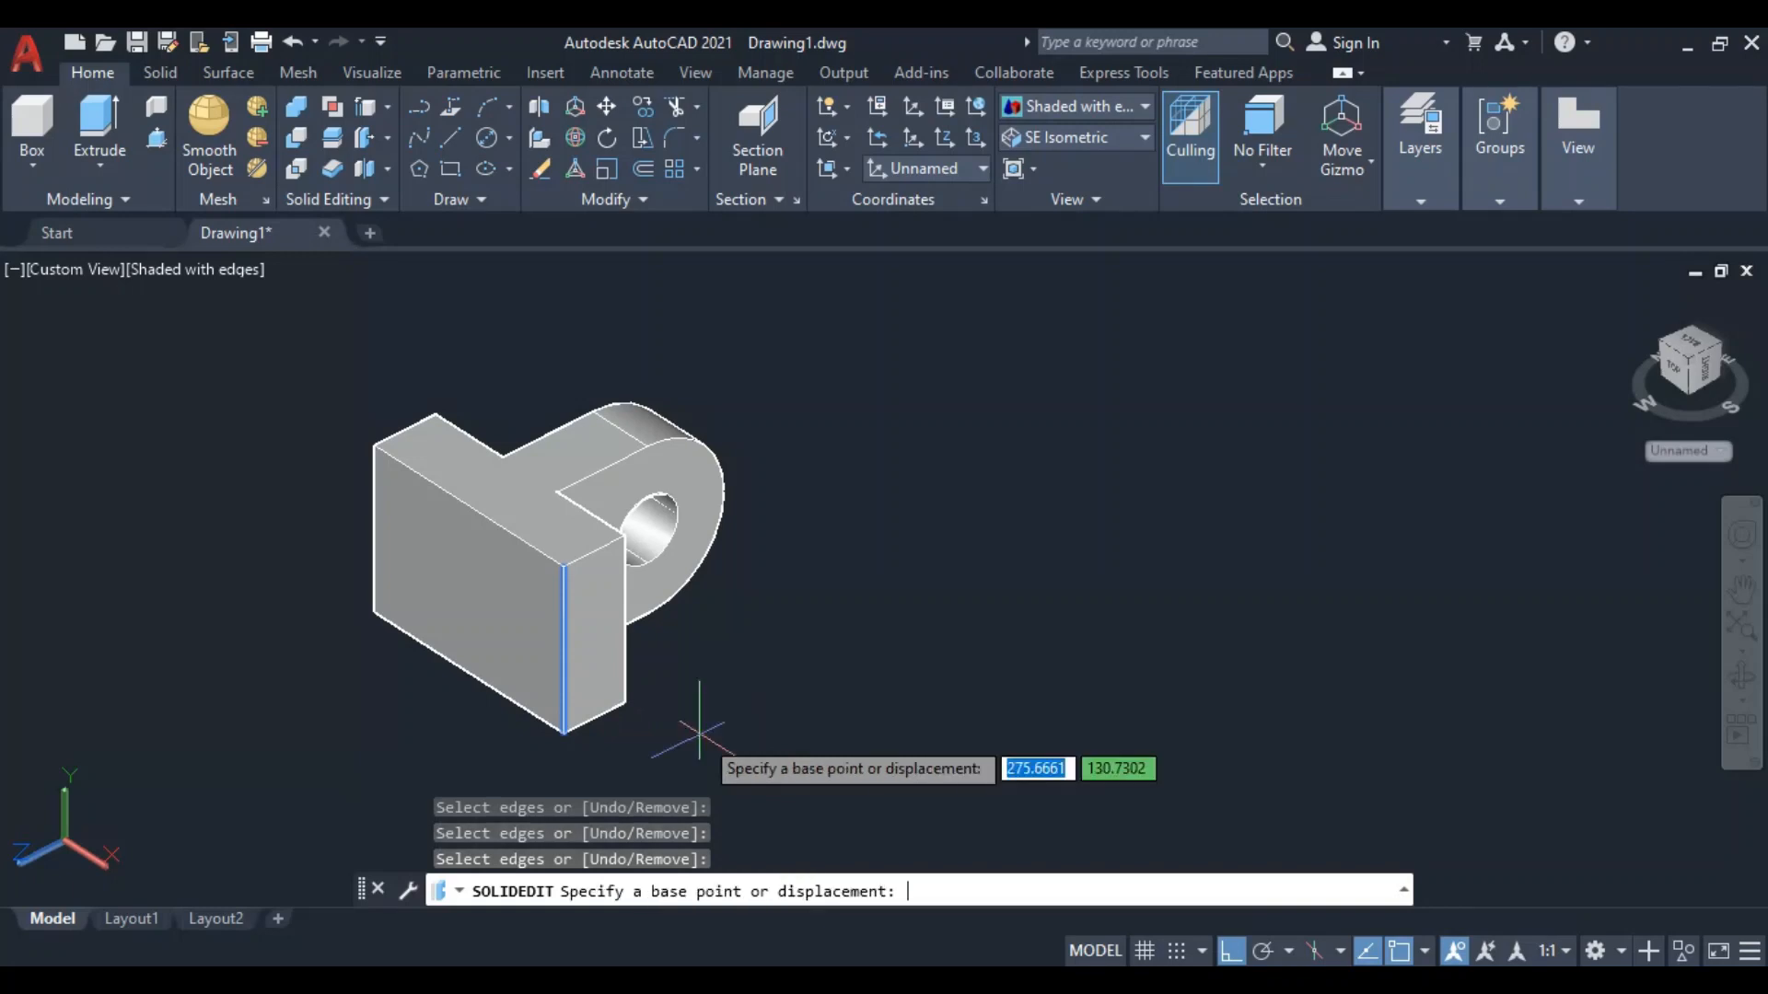
click(365, 747)
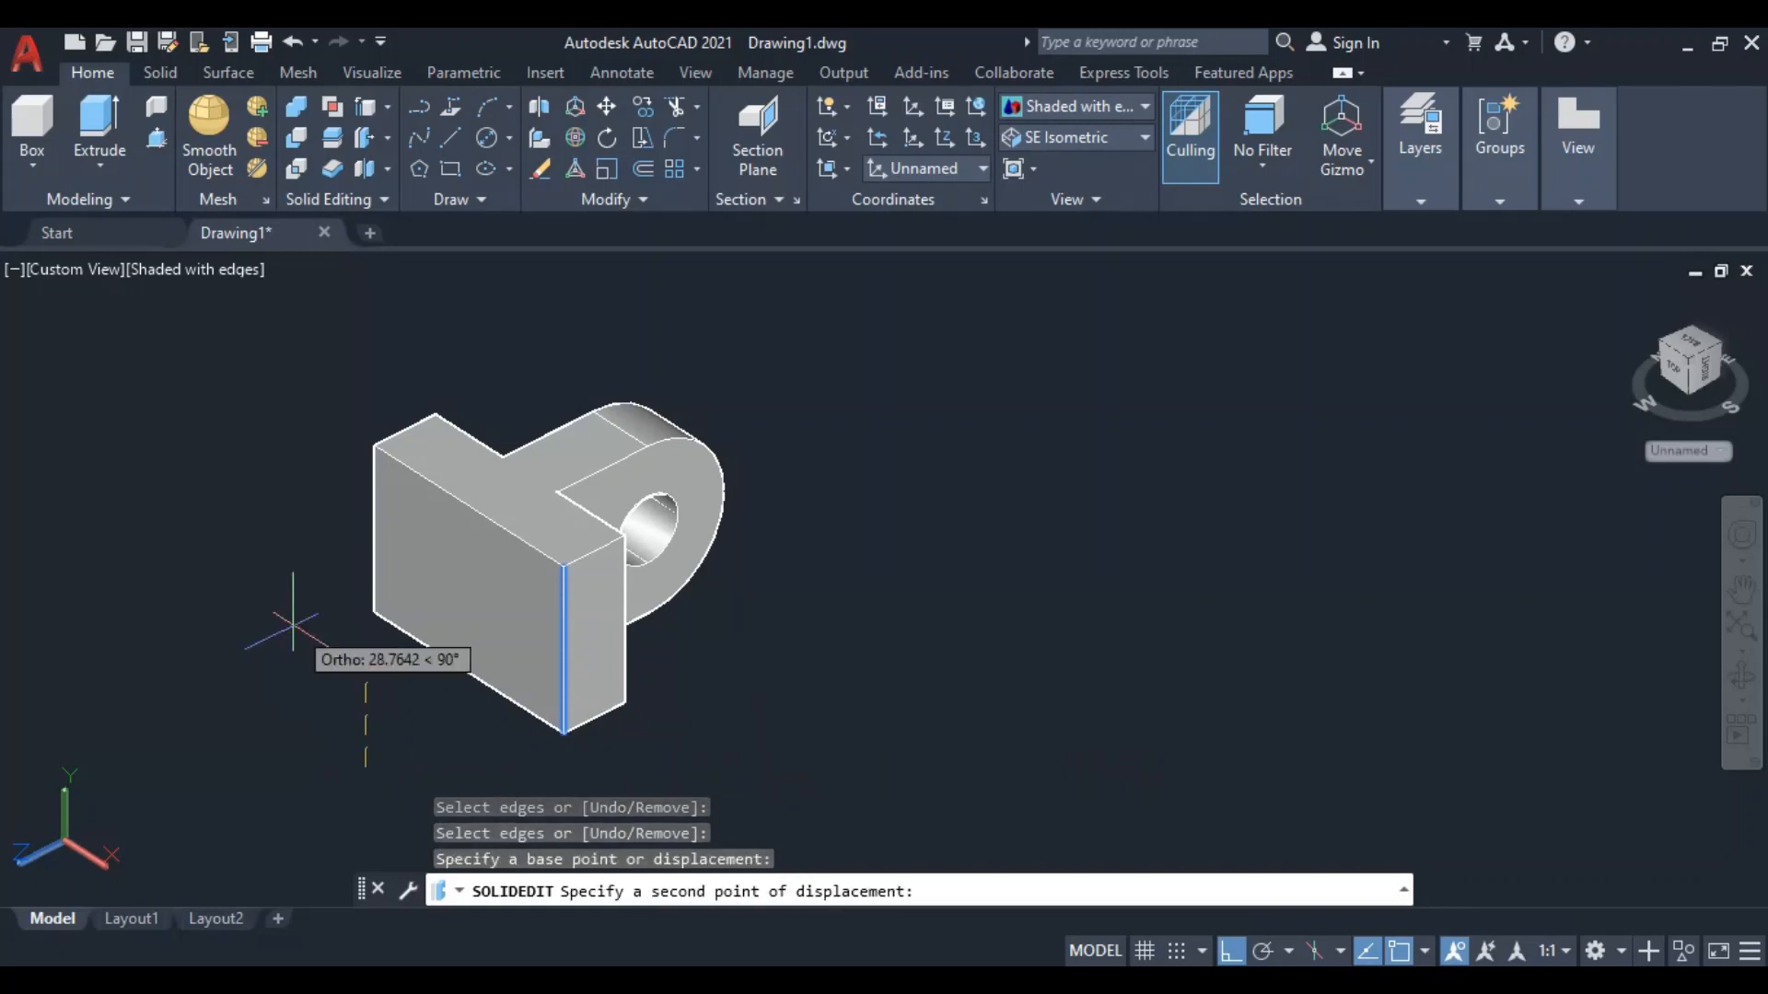
right_click(267, 682)
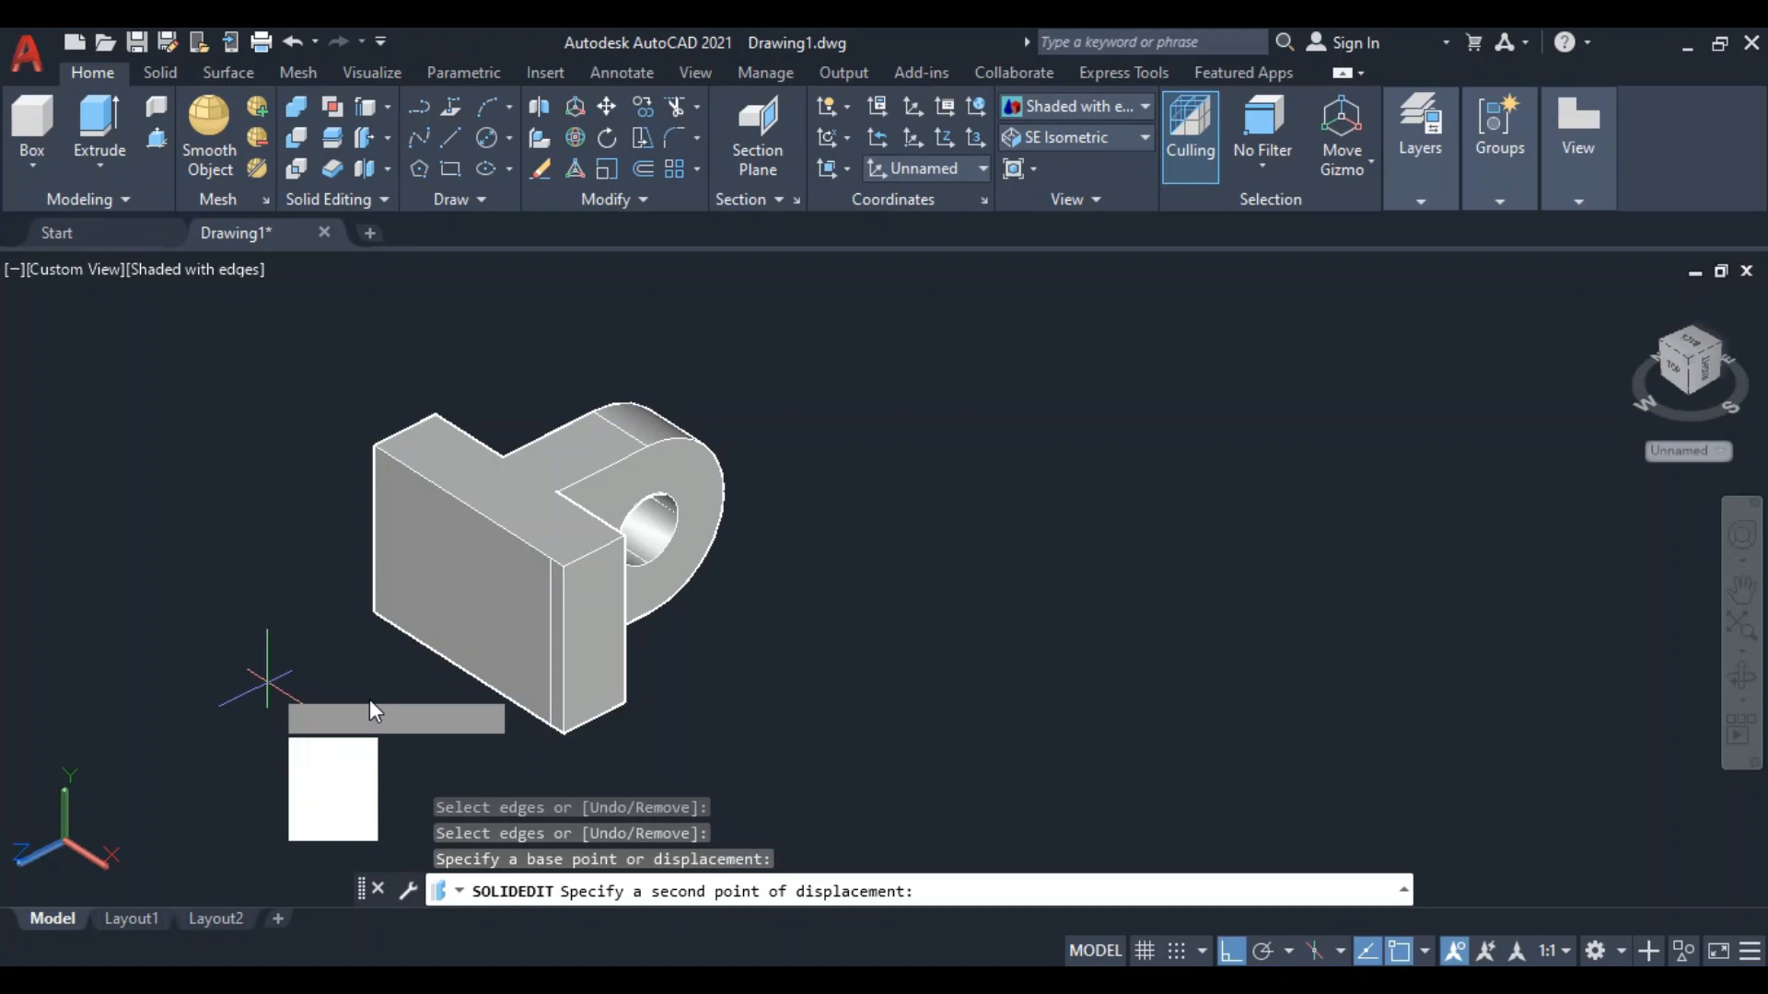
text(5)
key(Return)
Copy the left vertical edge of the plate's rear face 5 units inward
text(c)
key(Return)
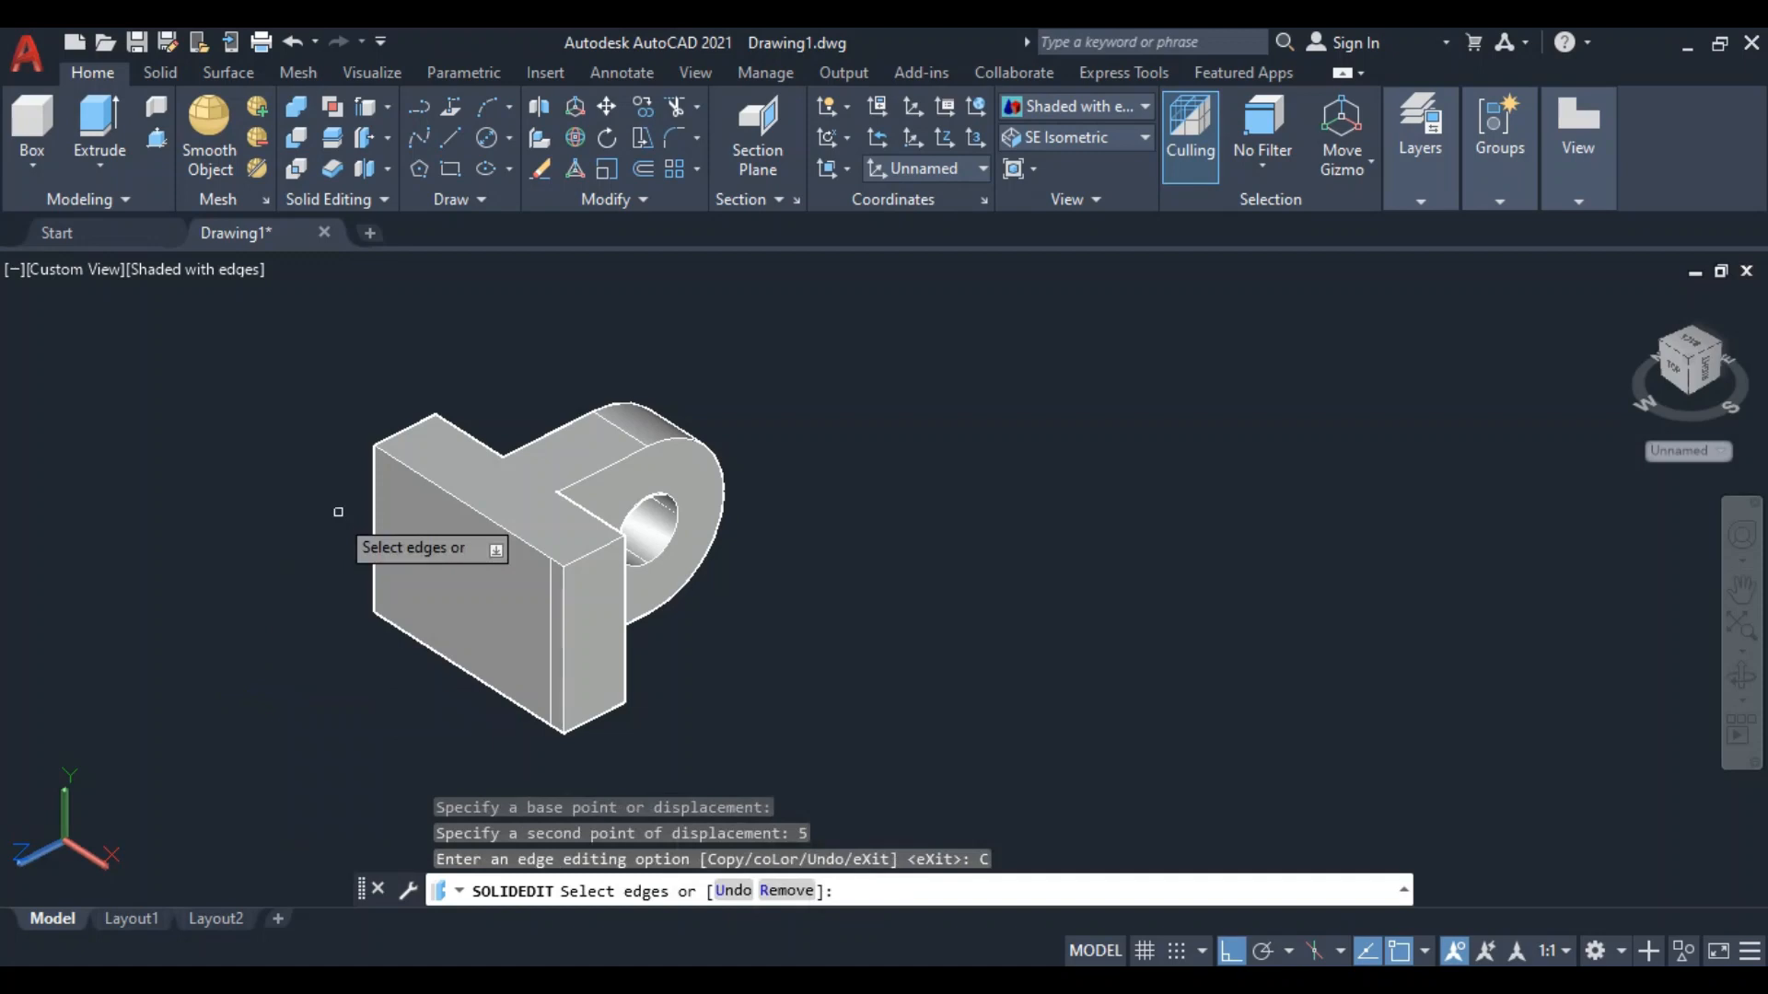
click(373, 516)
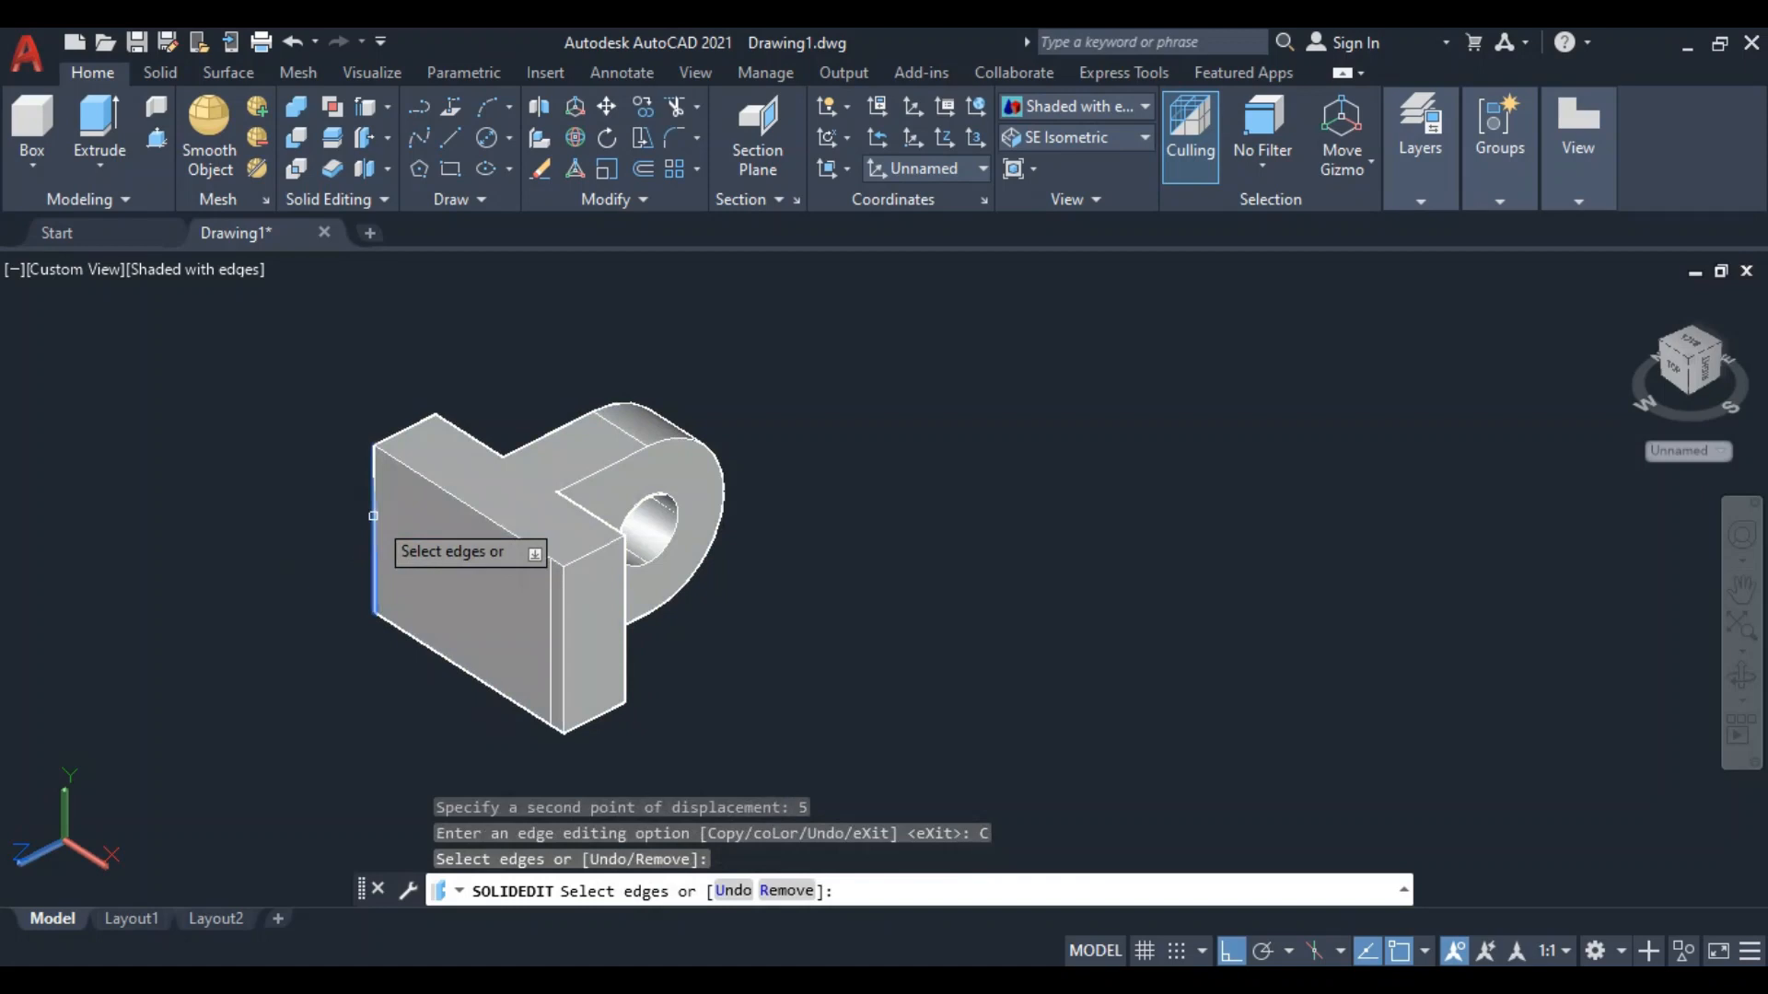
key(Return)
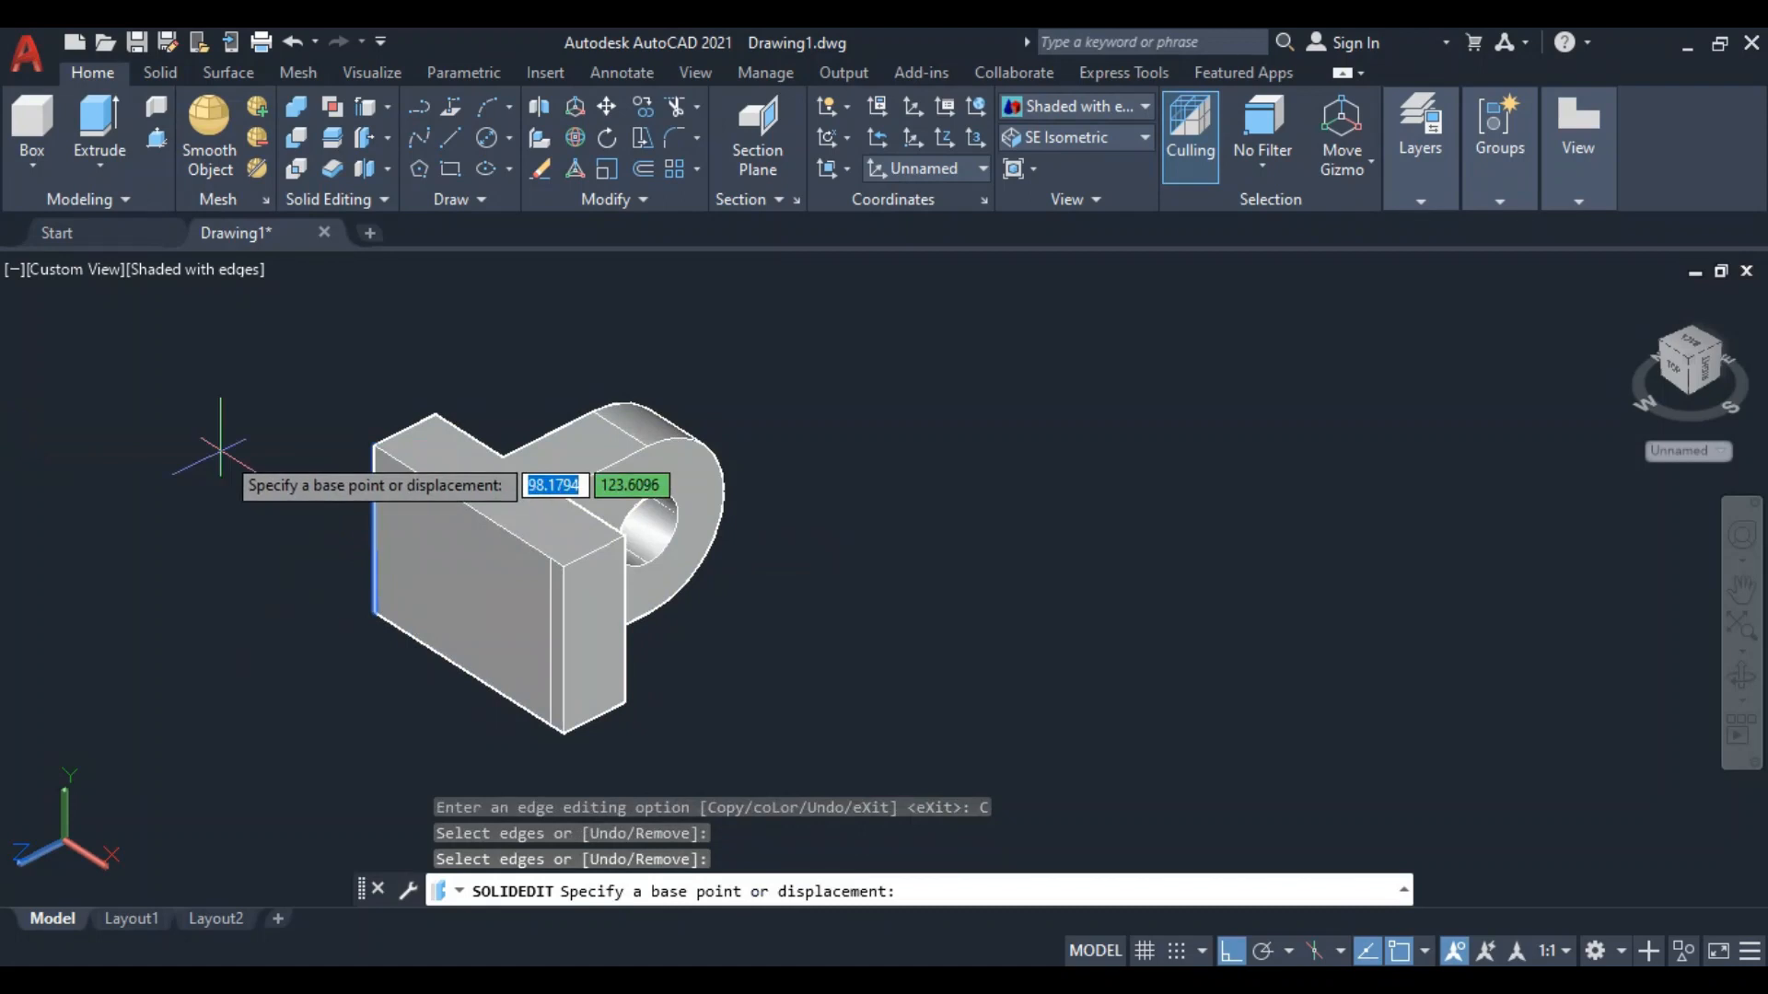
click(220, 450)
text(5)
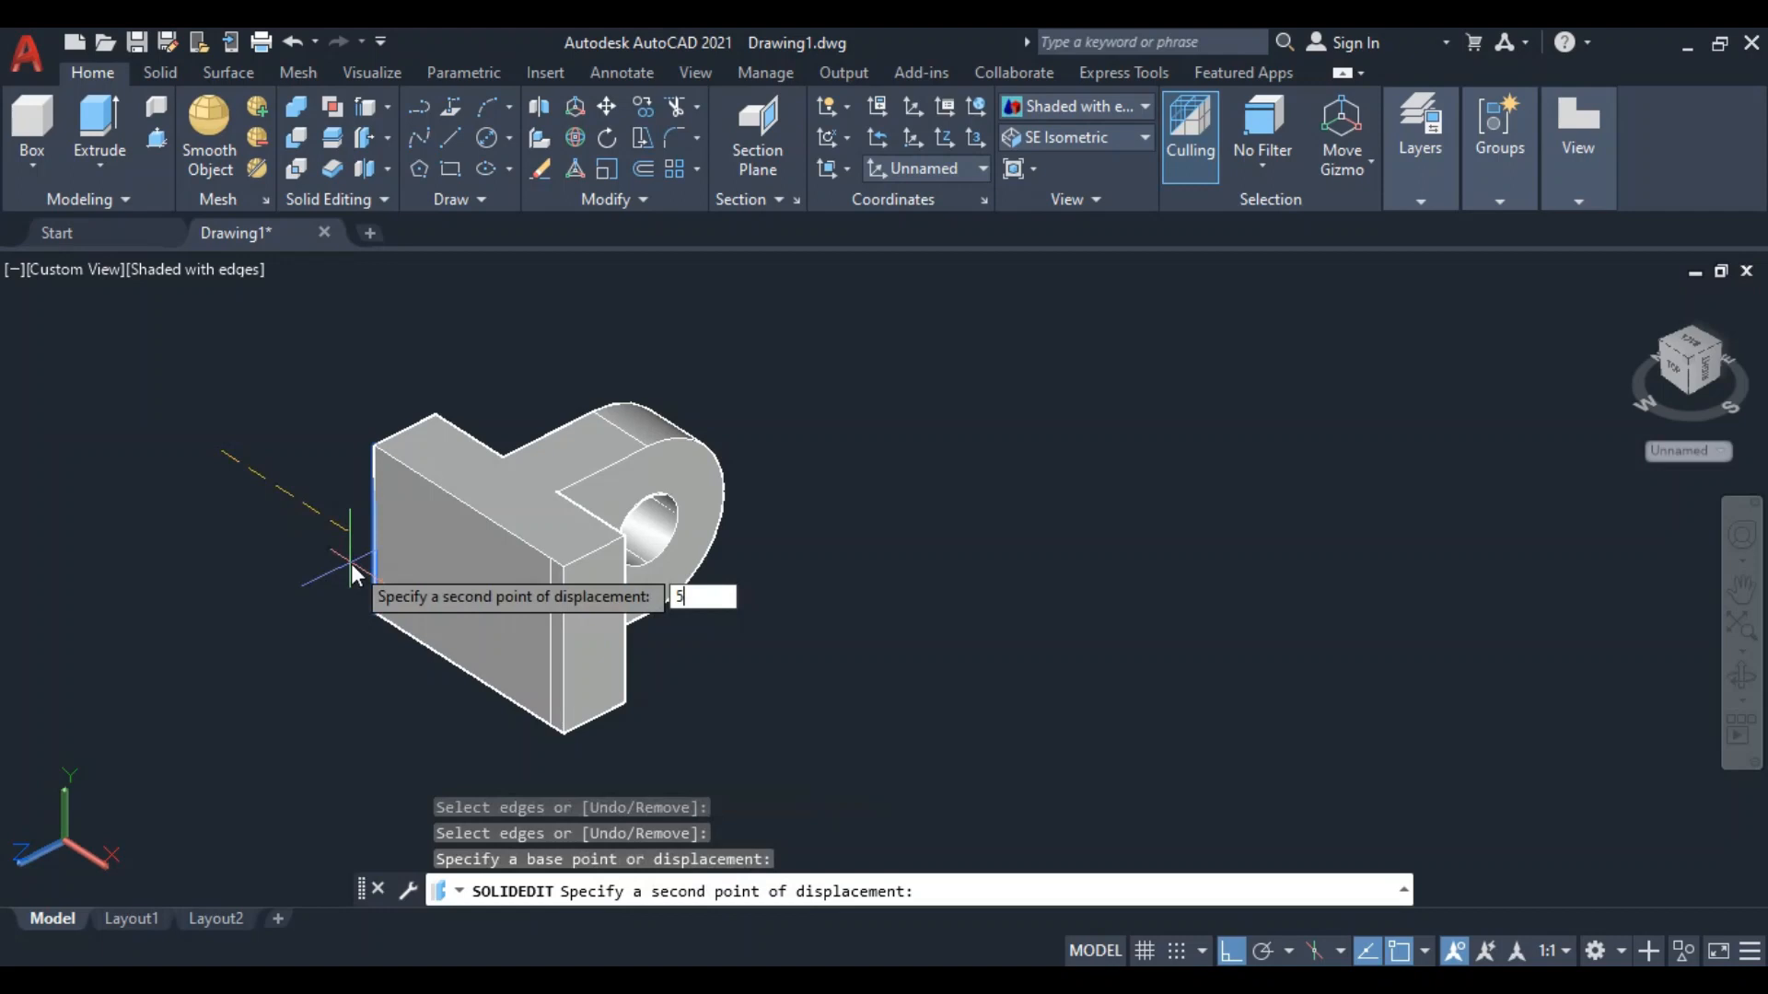
key(Return)
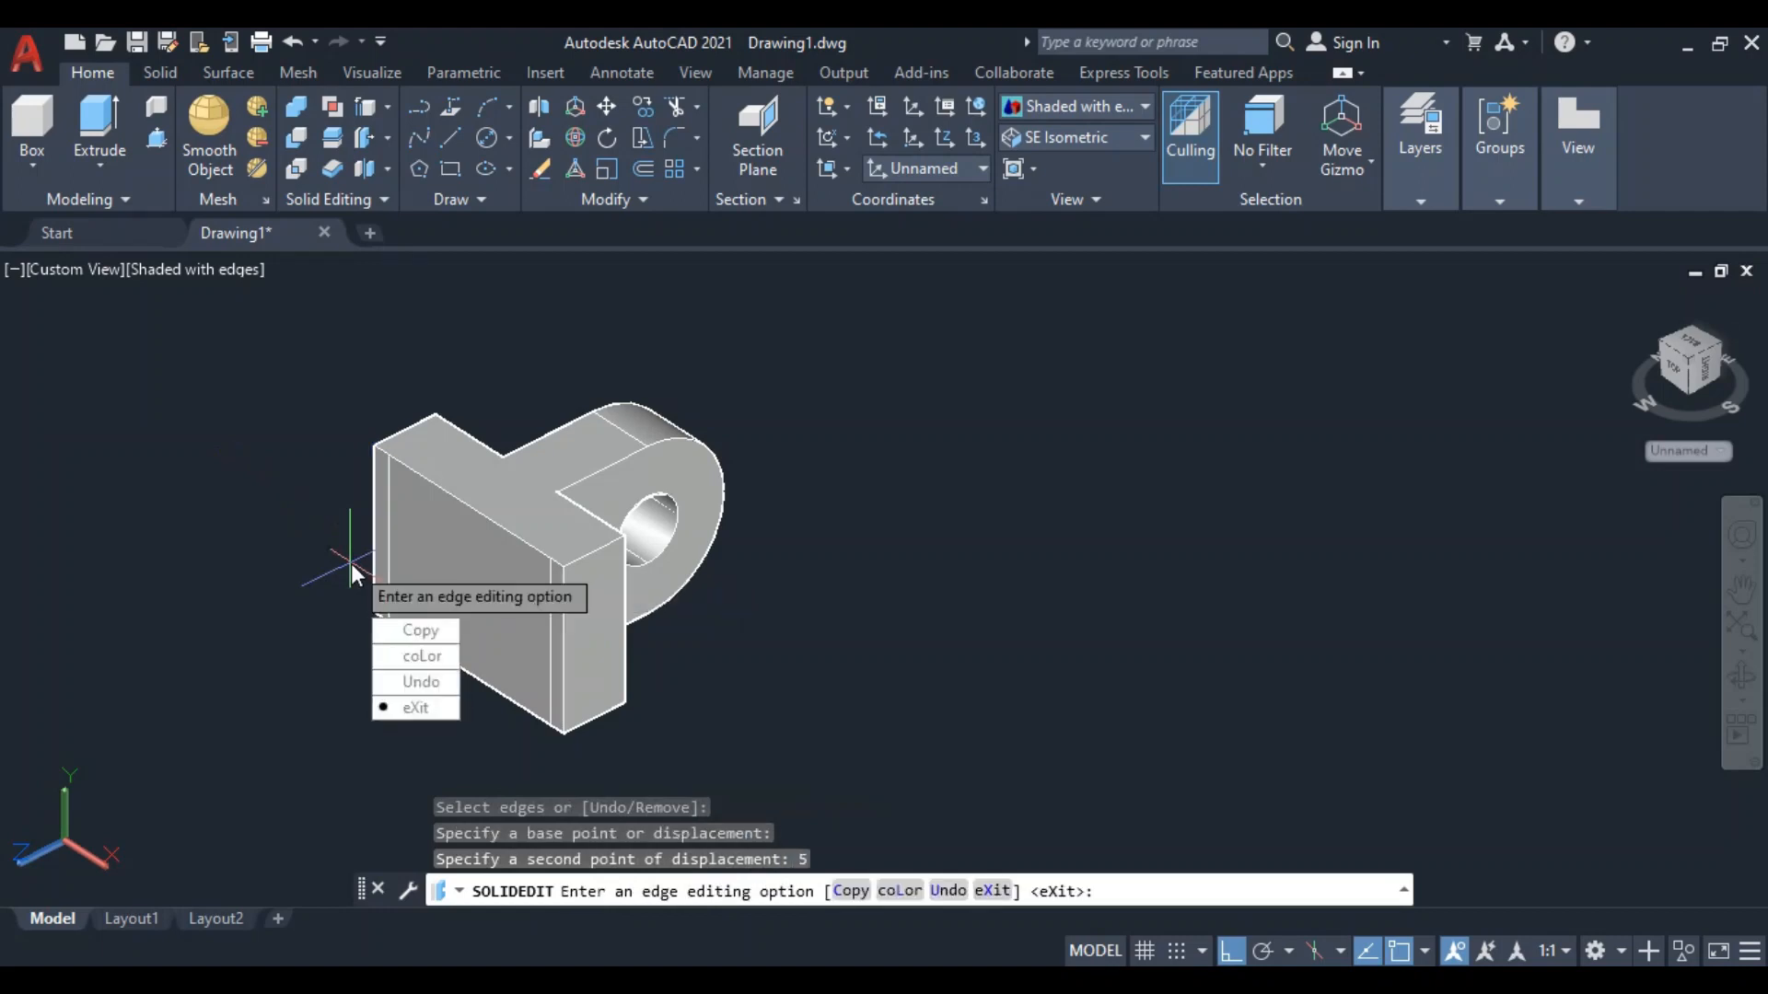
Copy the bottom edge of the plate's rear face 15 units upward
click(428, 631)
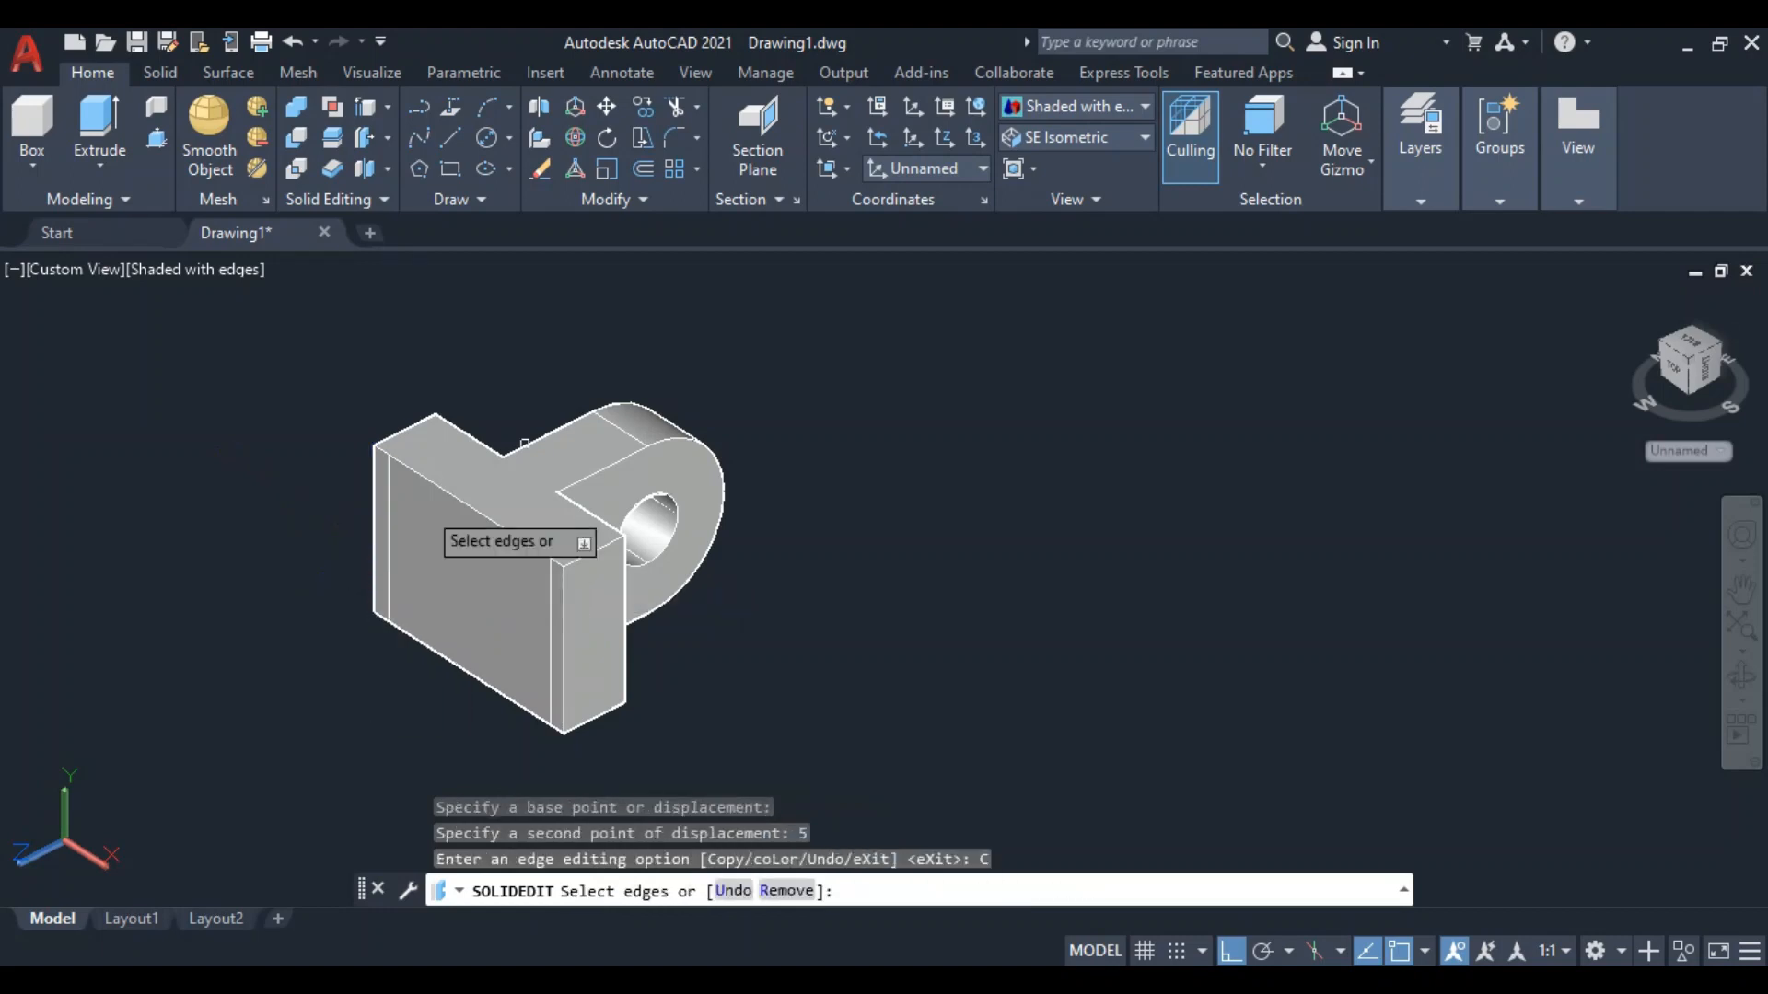
click(471, 668)
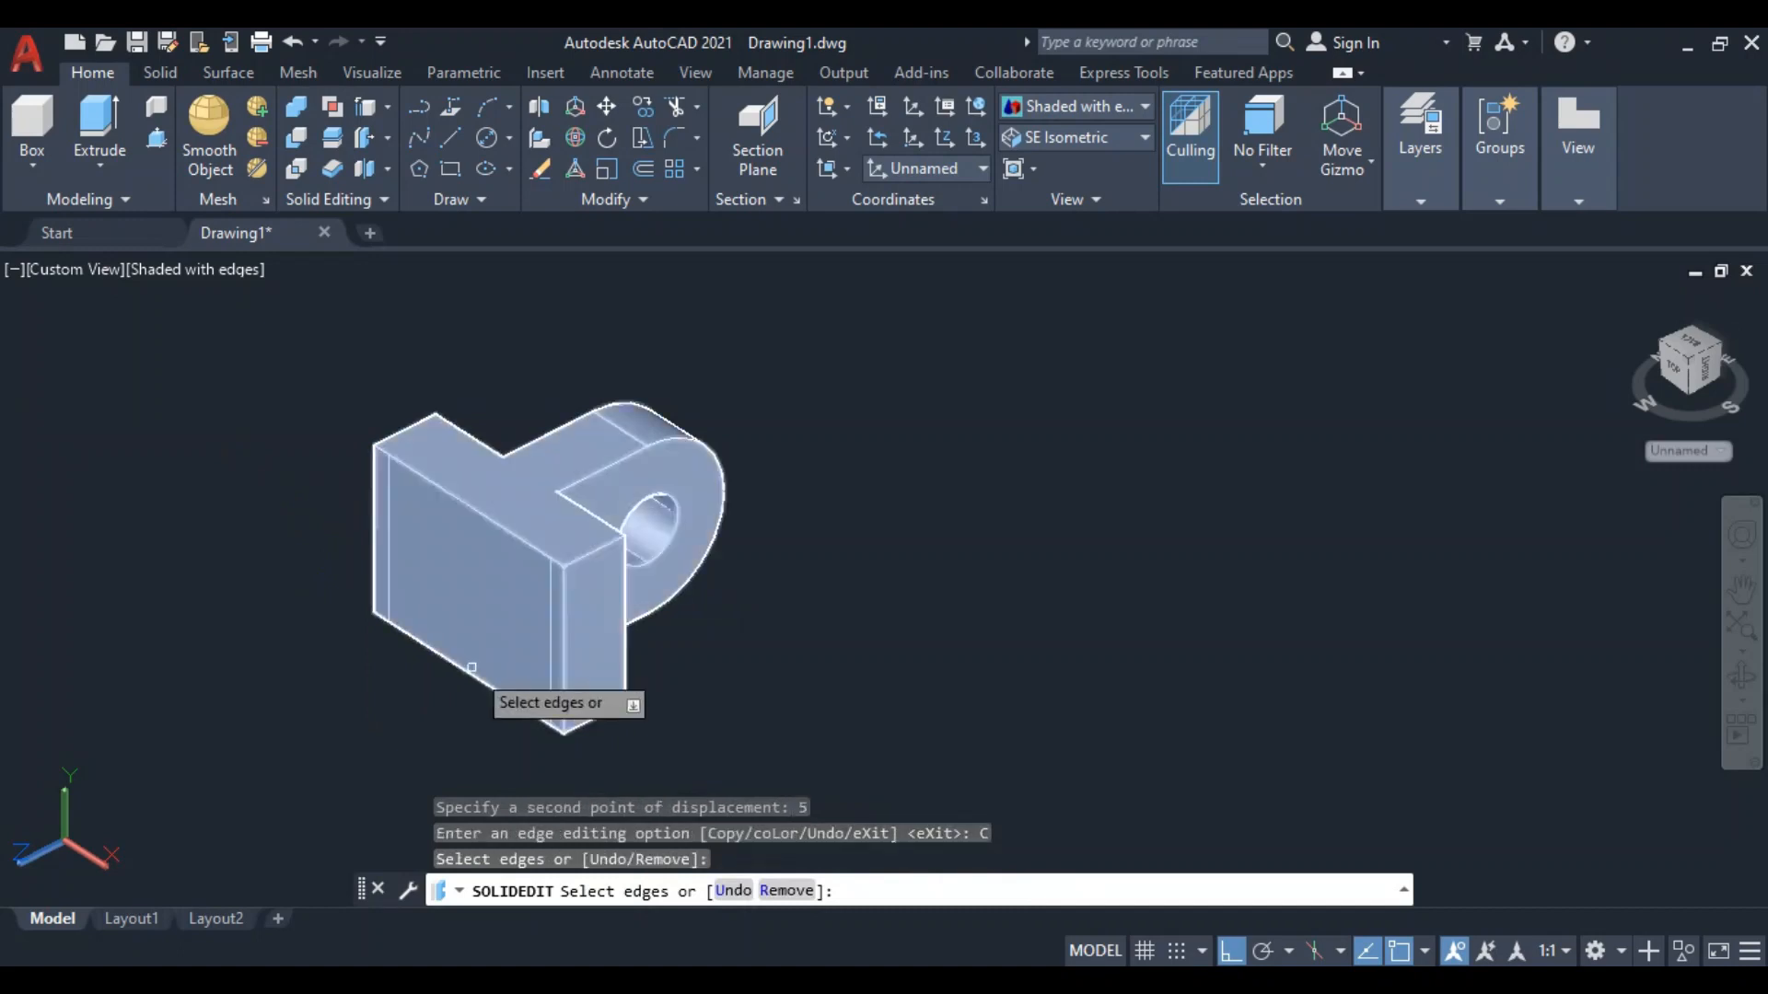
click(471, 668)
key(Return)
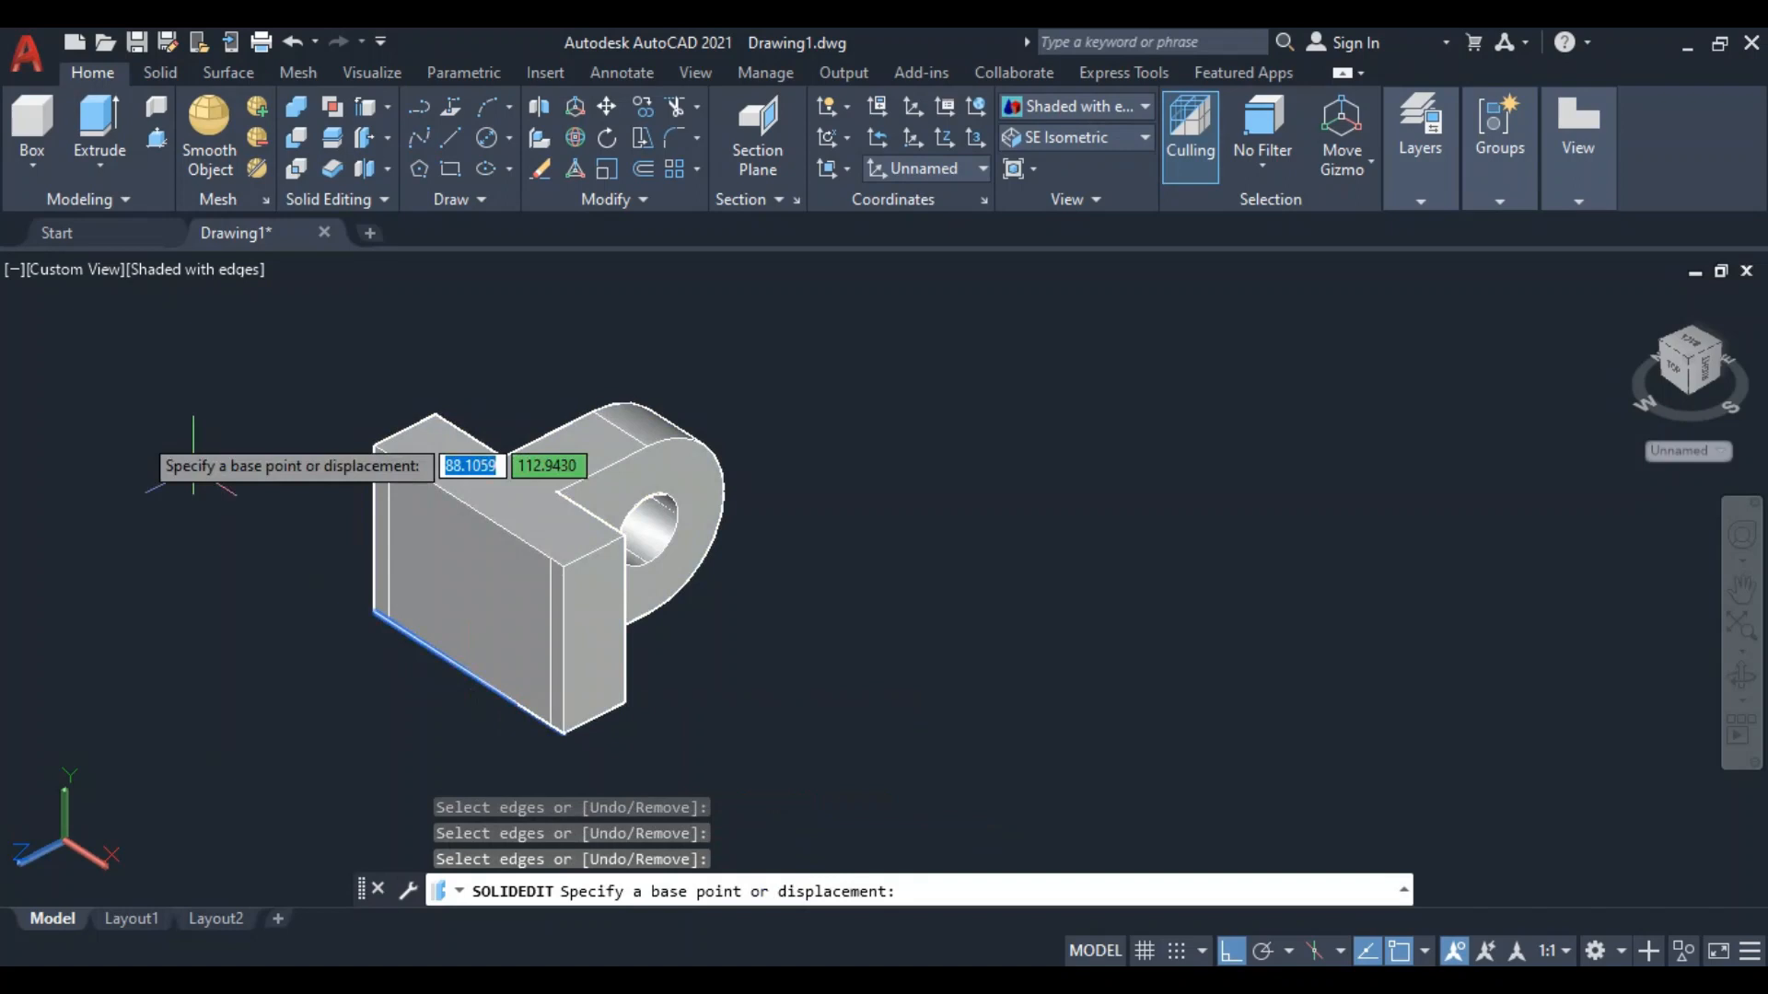
click(150, 551)
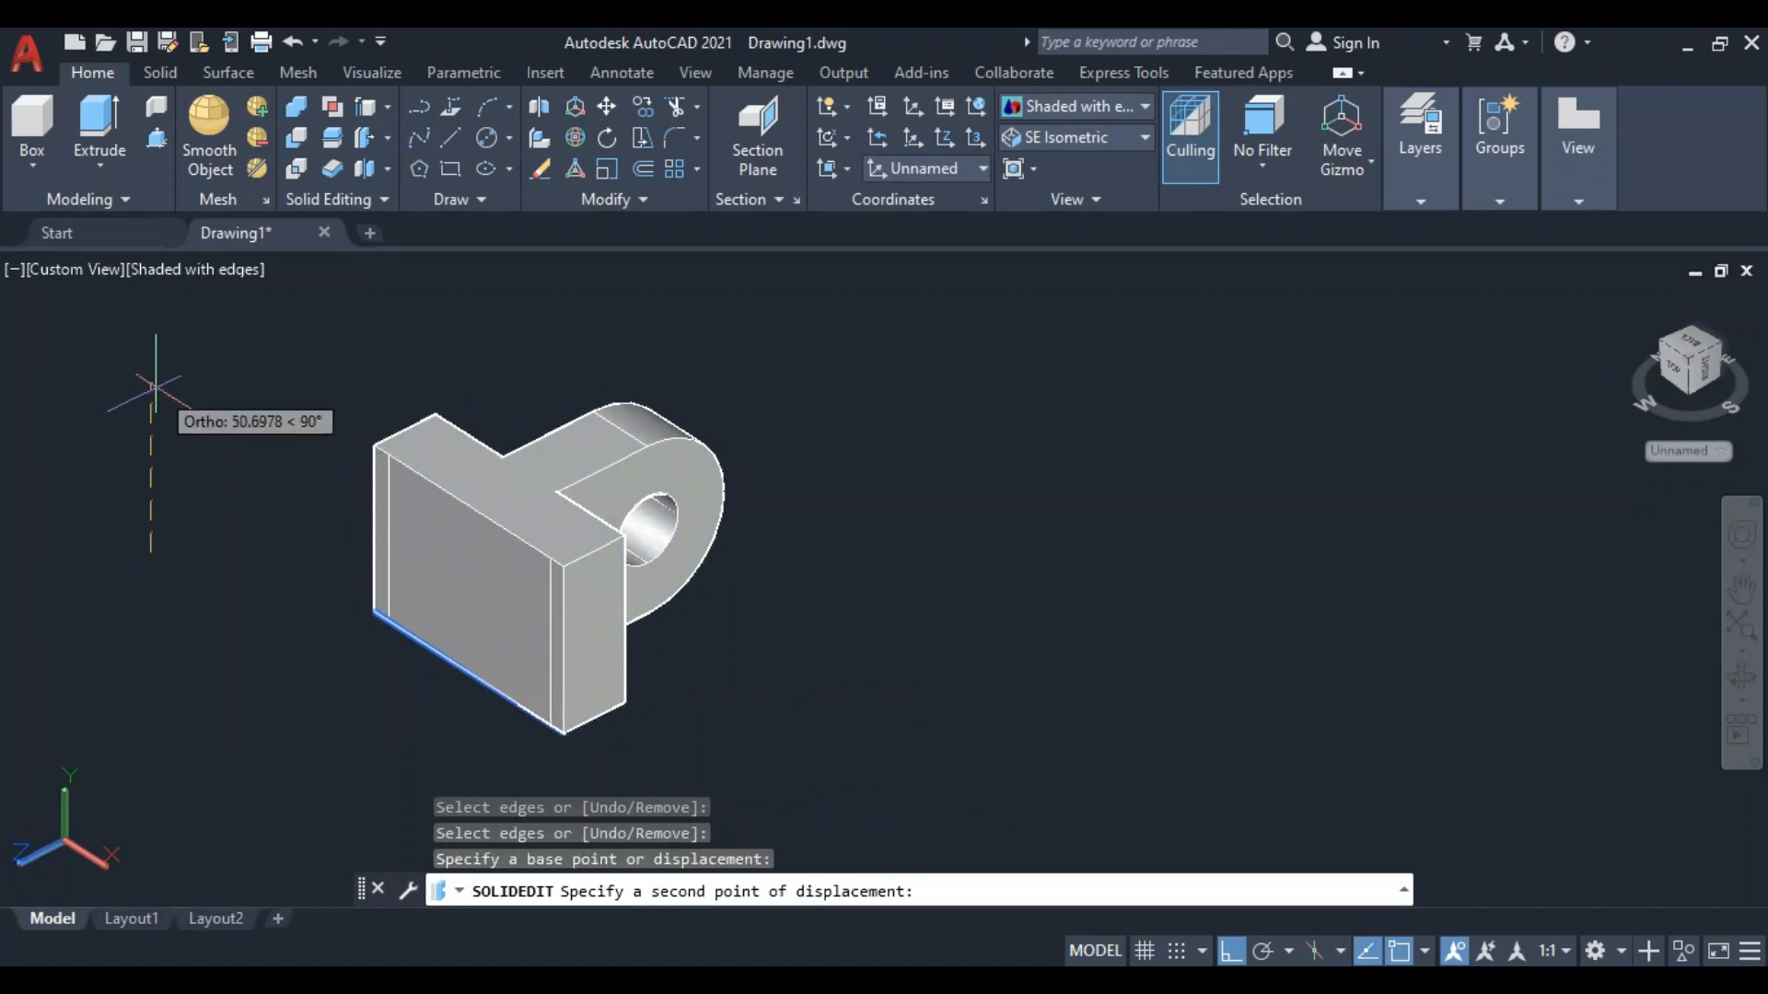
text(15)
key(Return)
Copy the top edge of the plate's rear face 15 units downward and end the edge editing
key(Down)
key(Return)
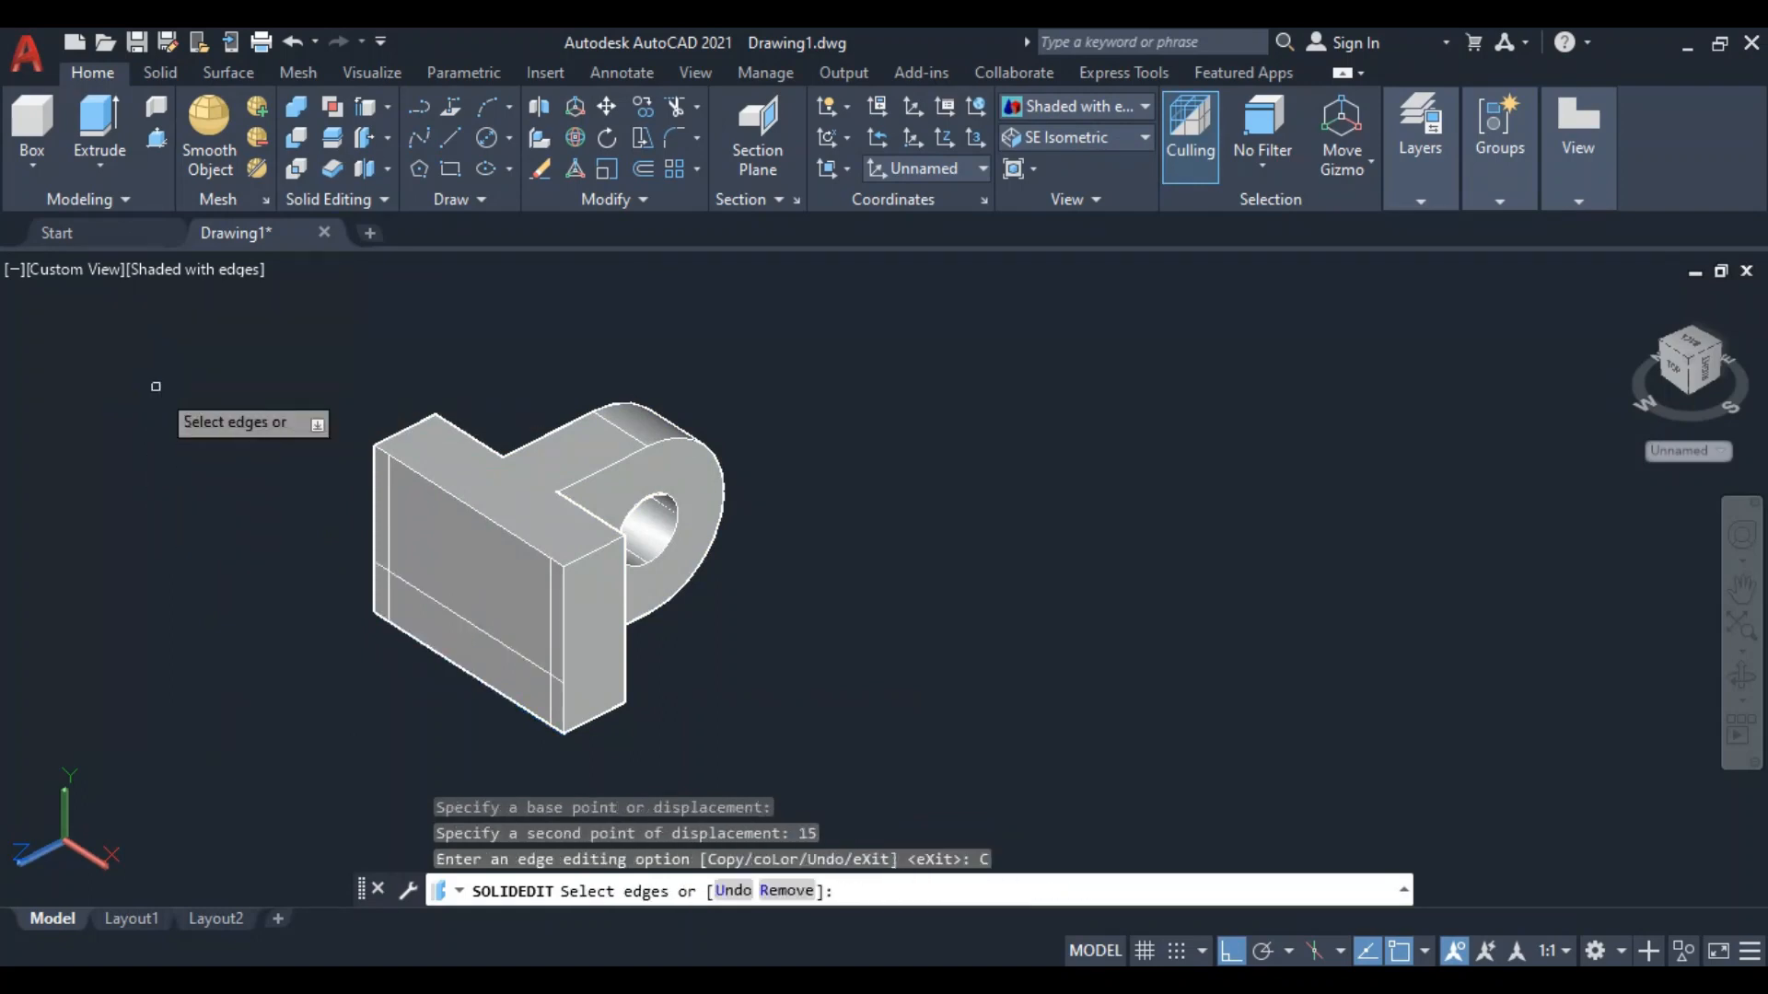
click(487, 515)
key(Return)
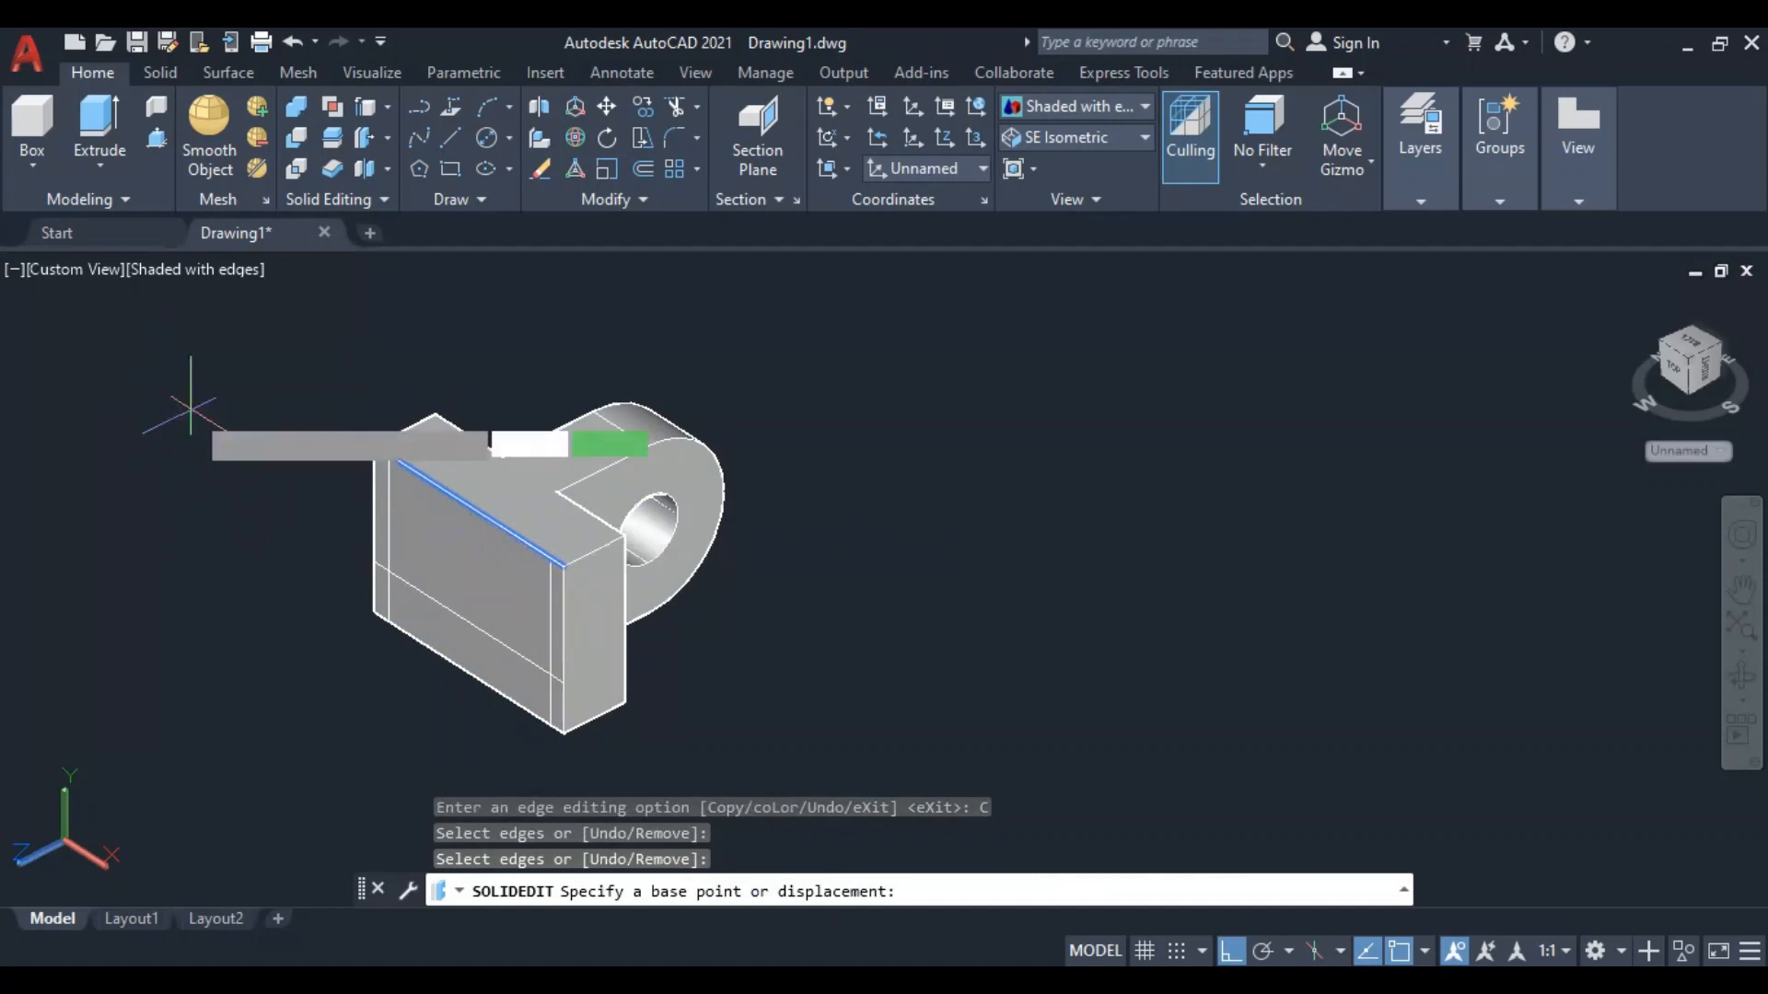
click(191, 406)
text(1)
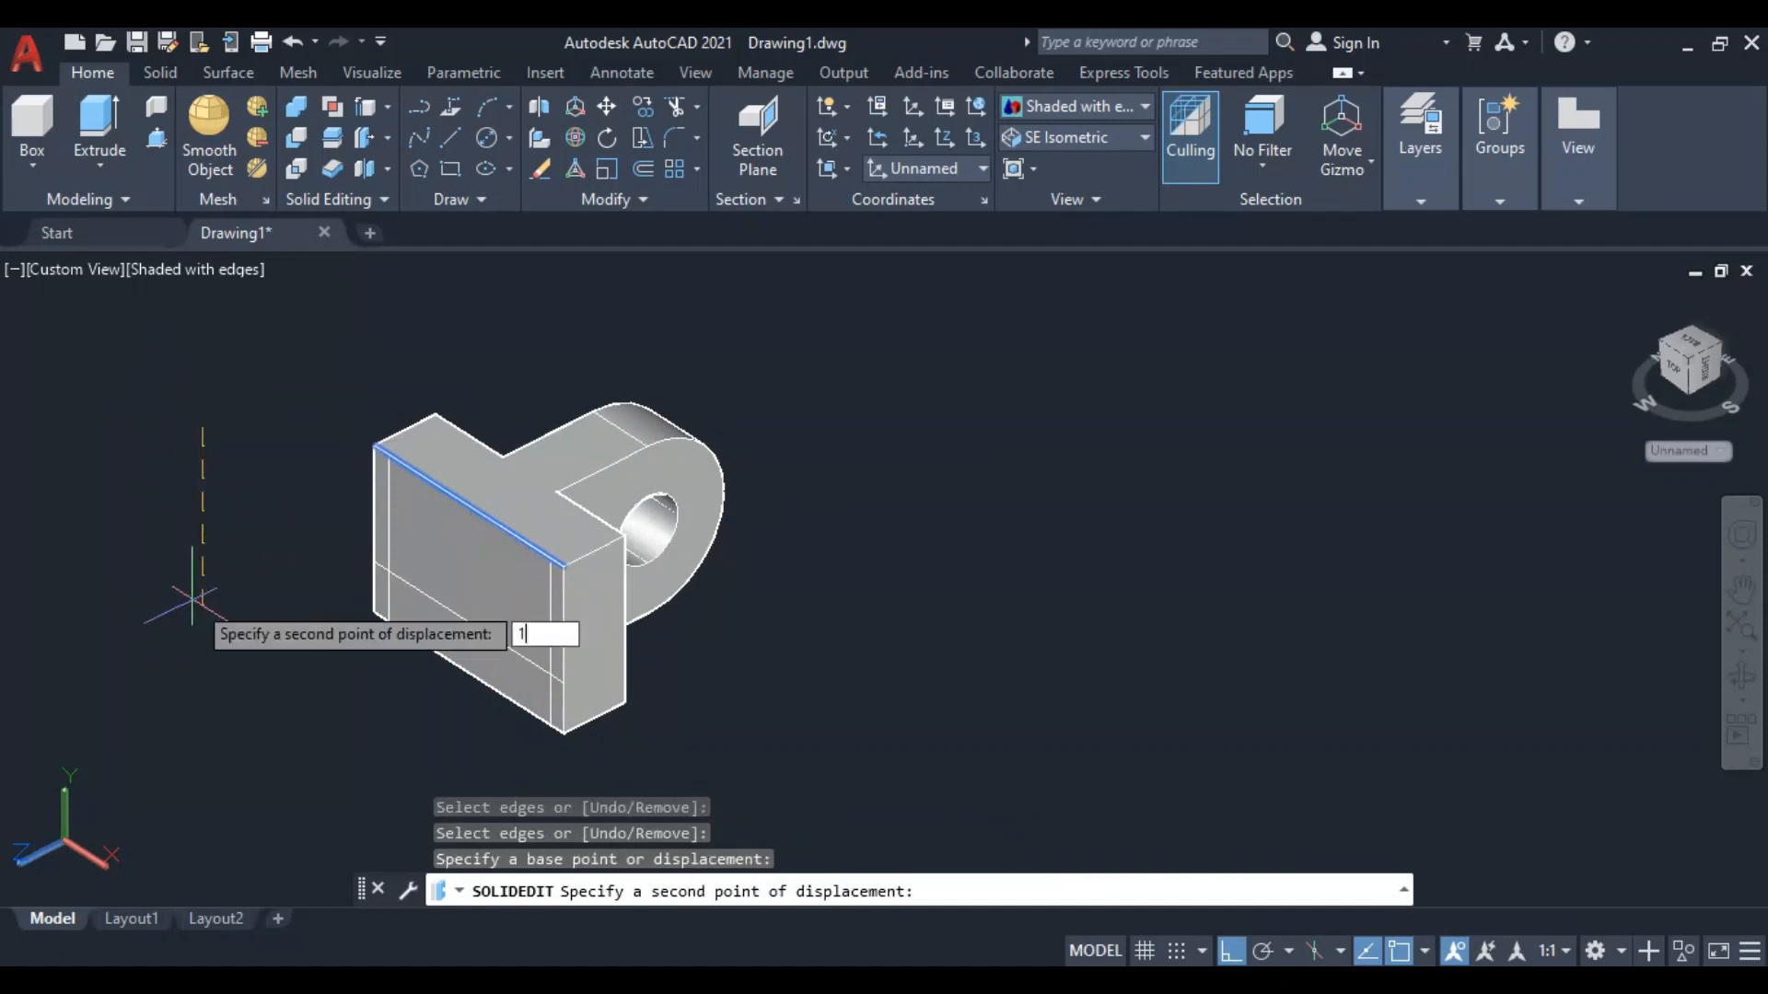
text(5)
key(Return)
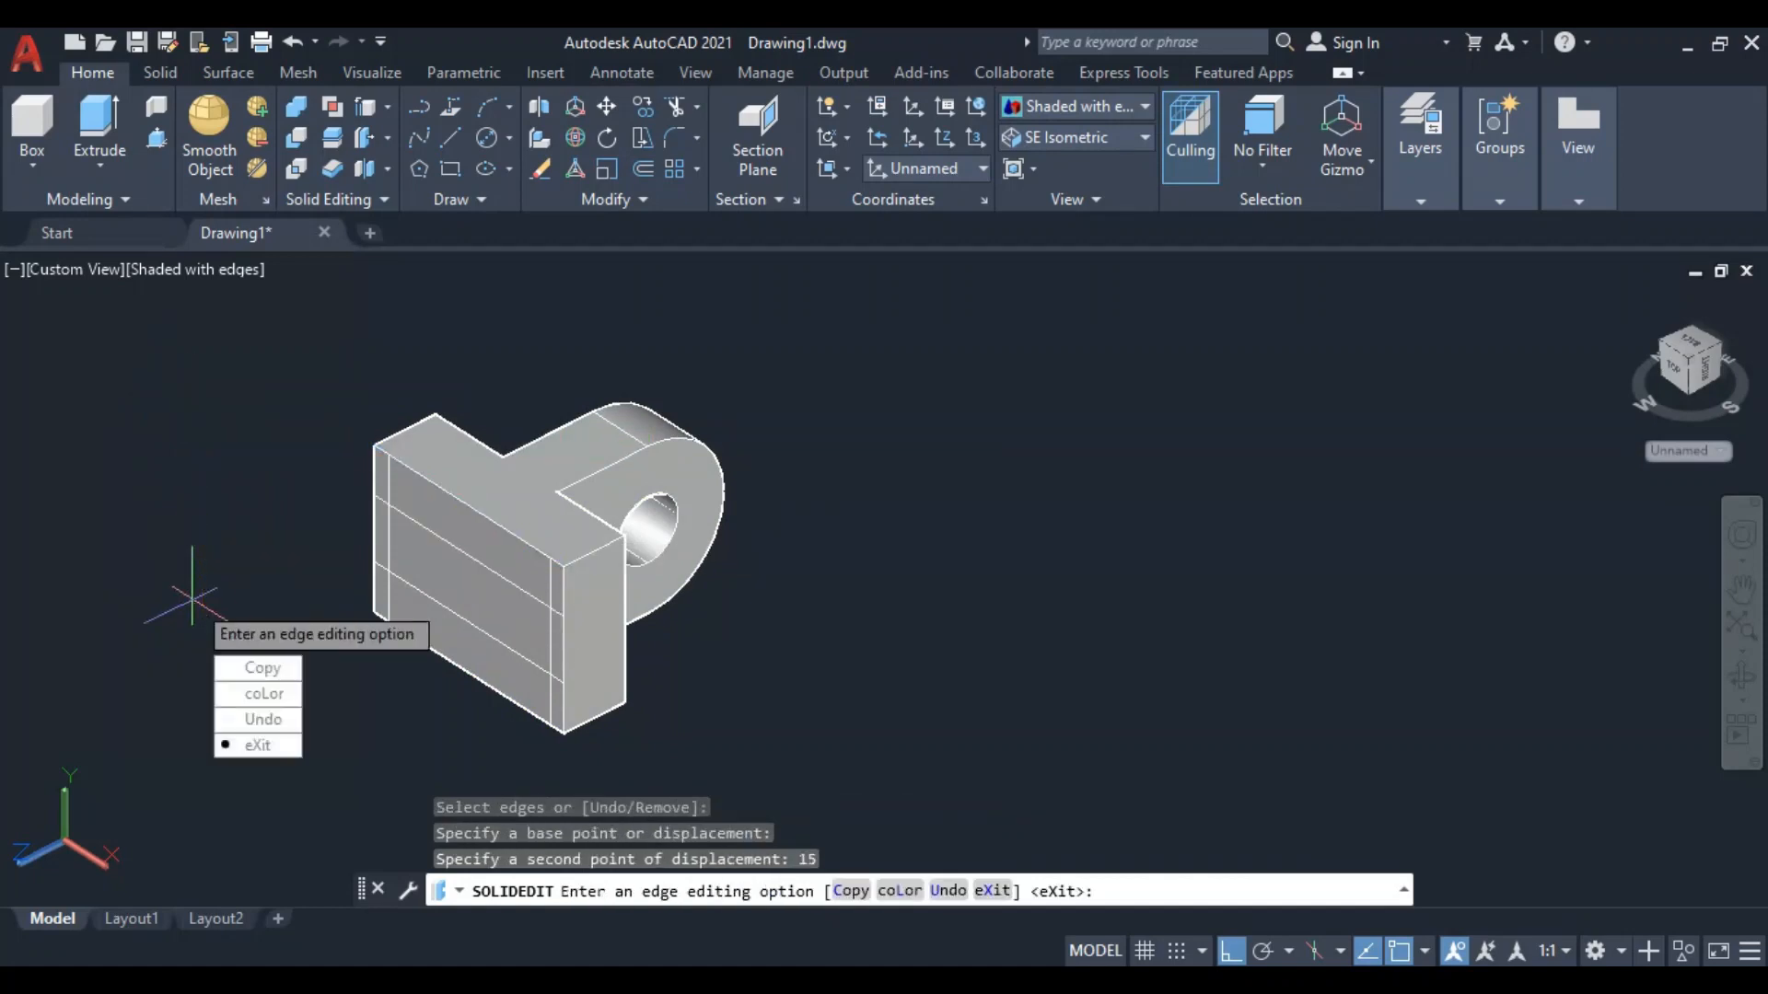
key(Escape)
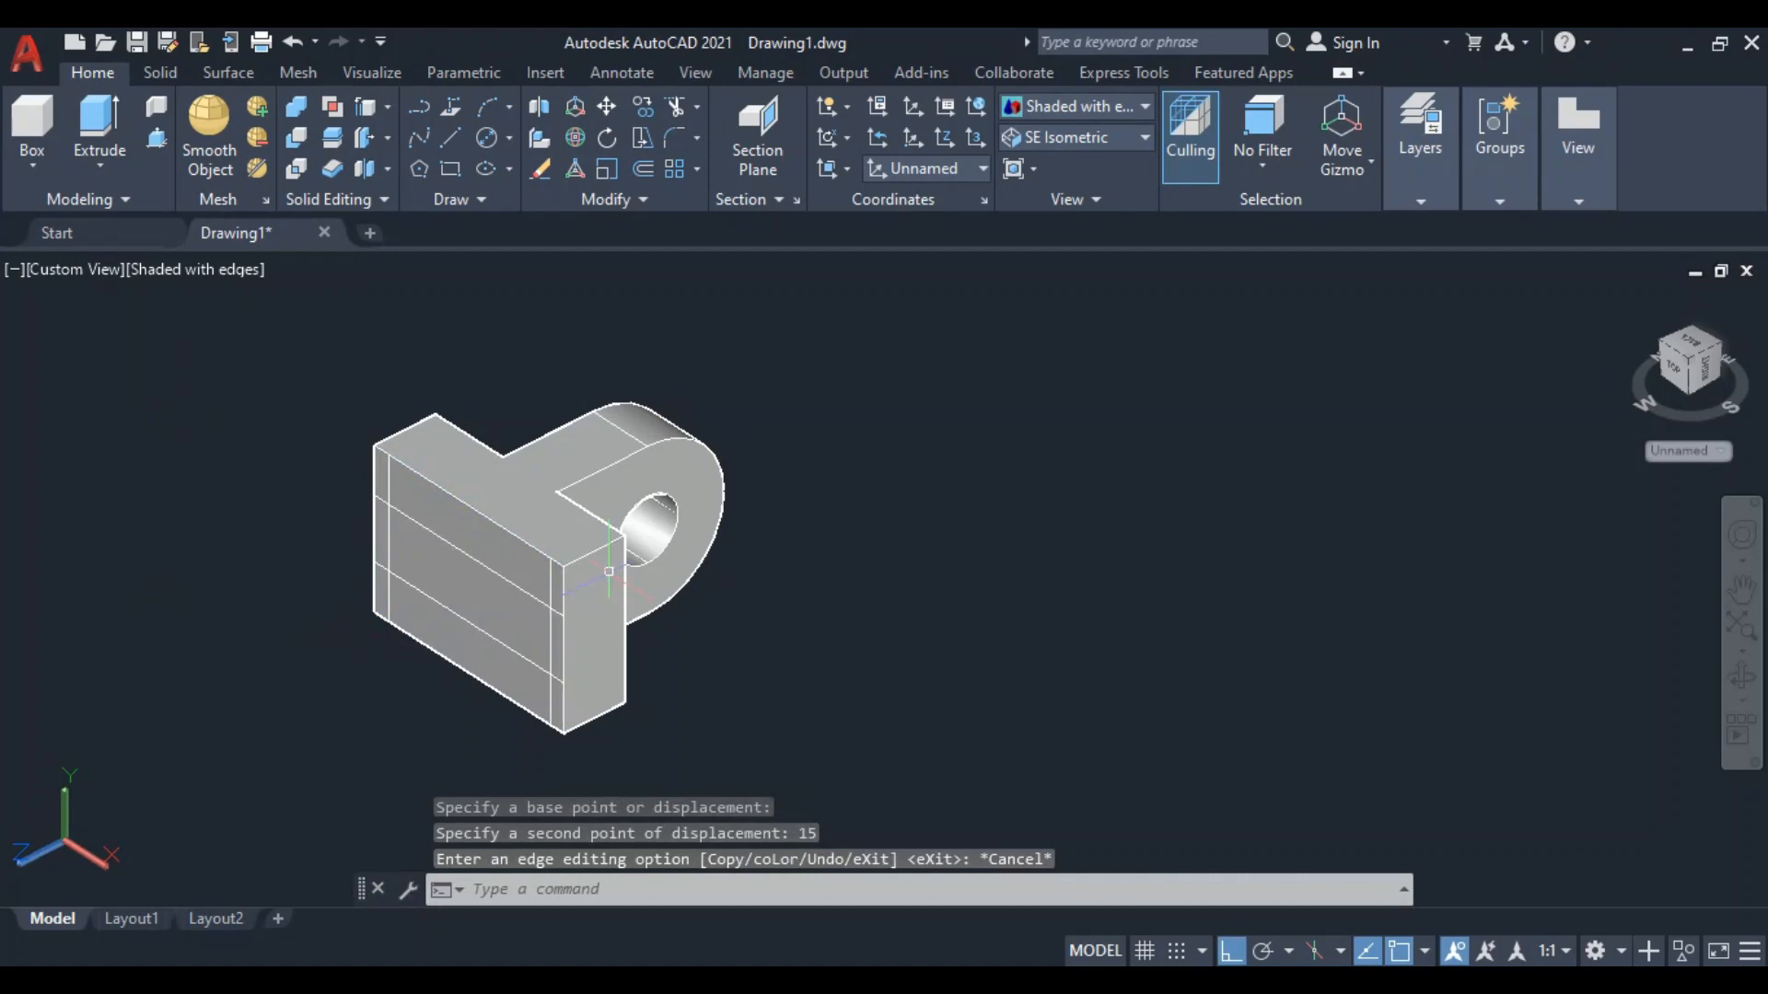
Trim the overhanging ends of the right vertical line and both horizontal lines on the plate's rear face
scroll(755, 603, up, 2)
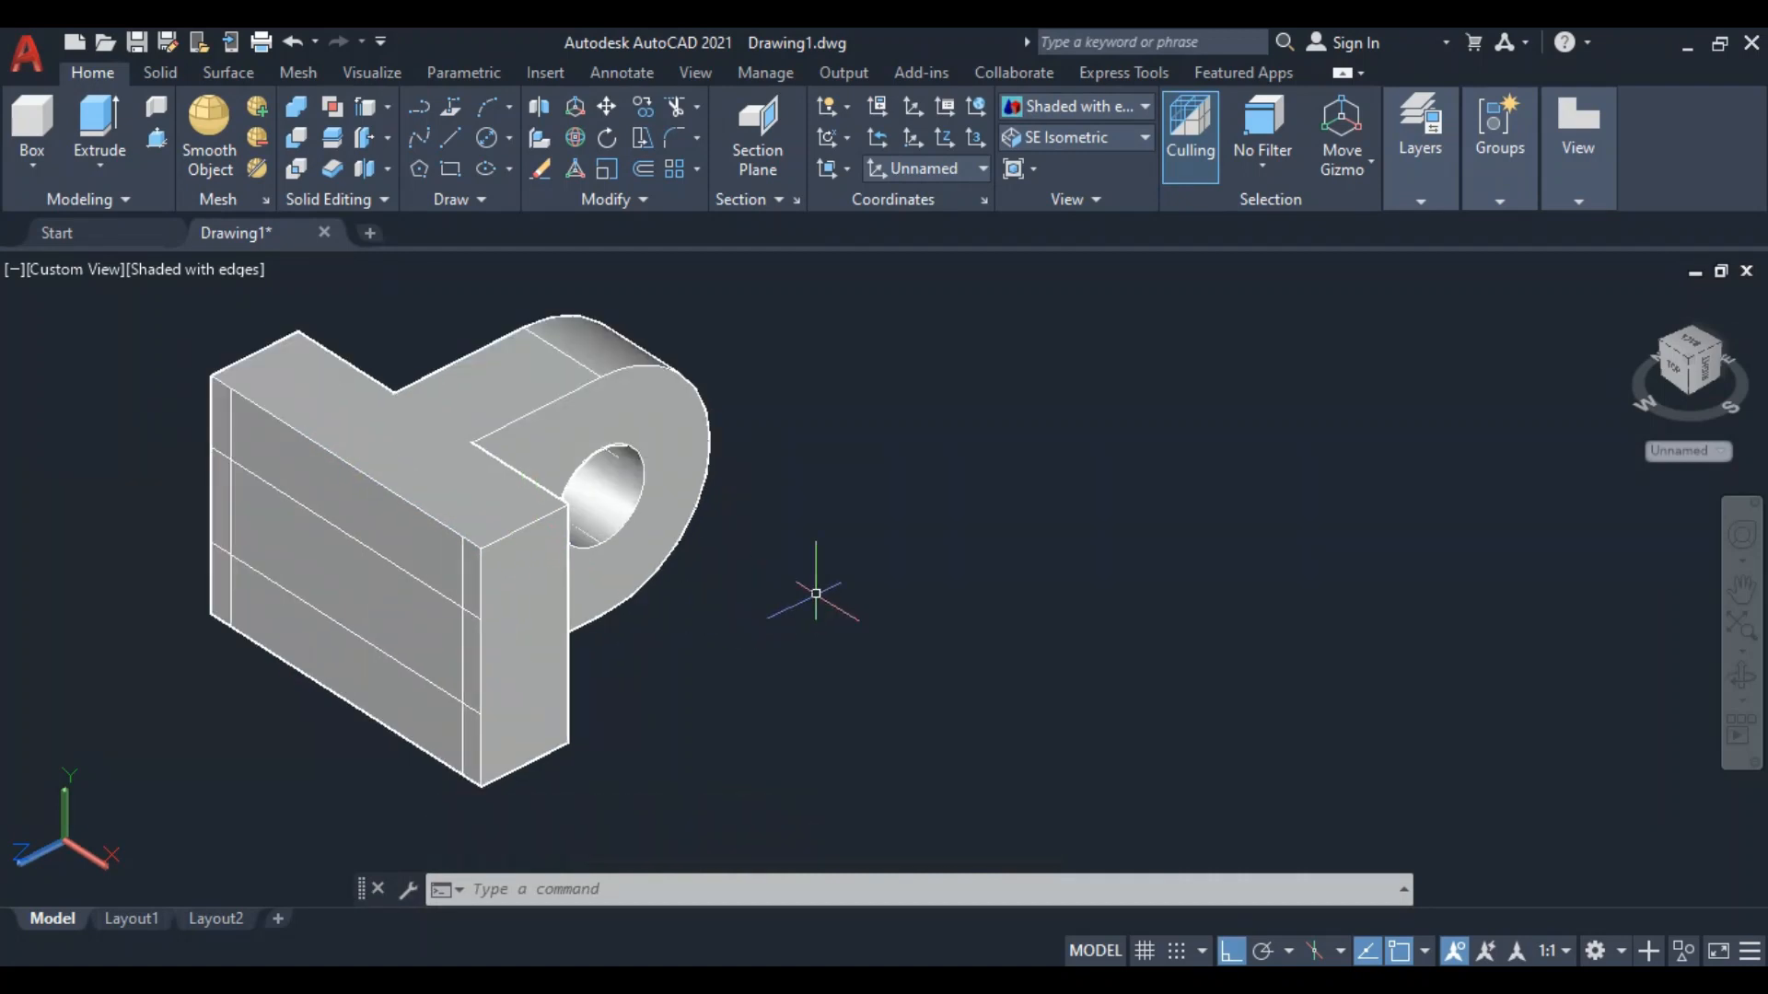
scroll(815, 594, down, 2)
scroll(816, 594, up, 2)
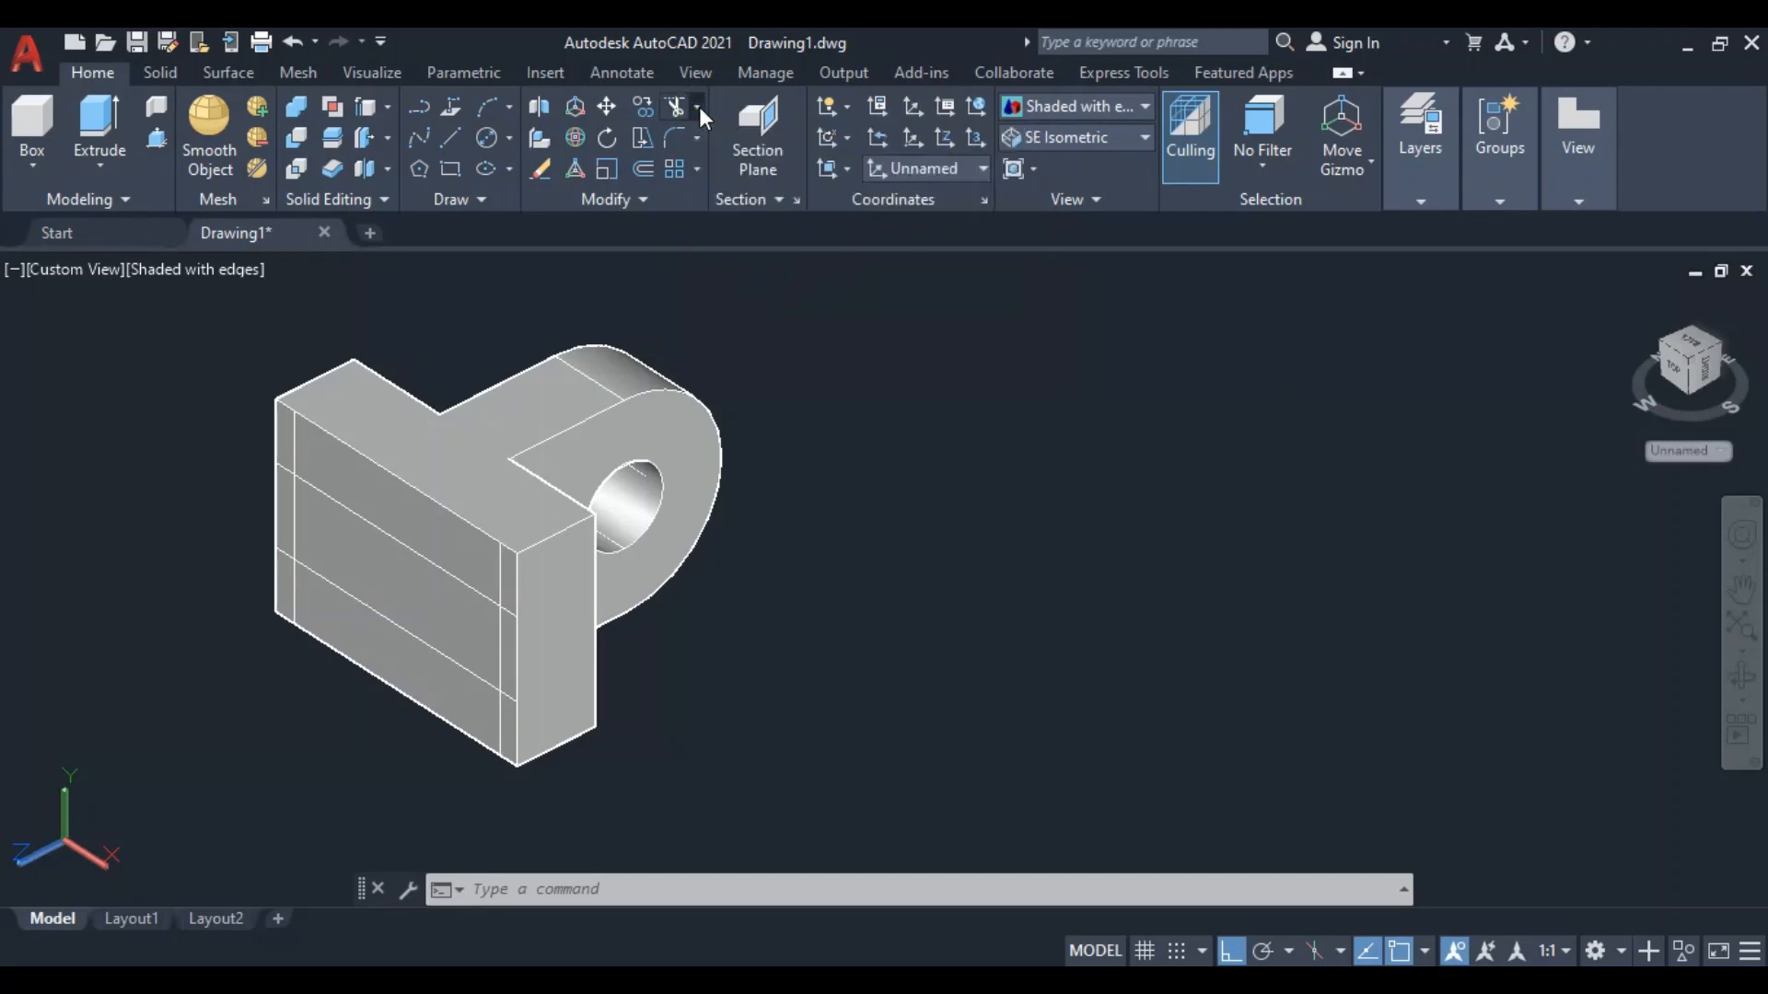
click(699, 107)
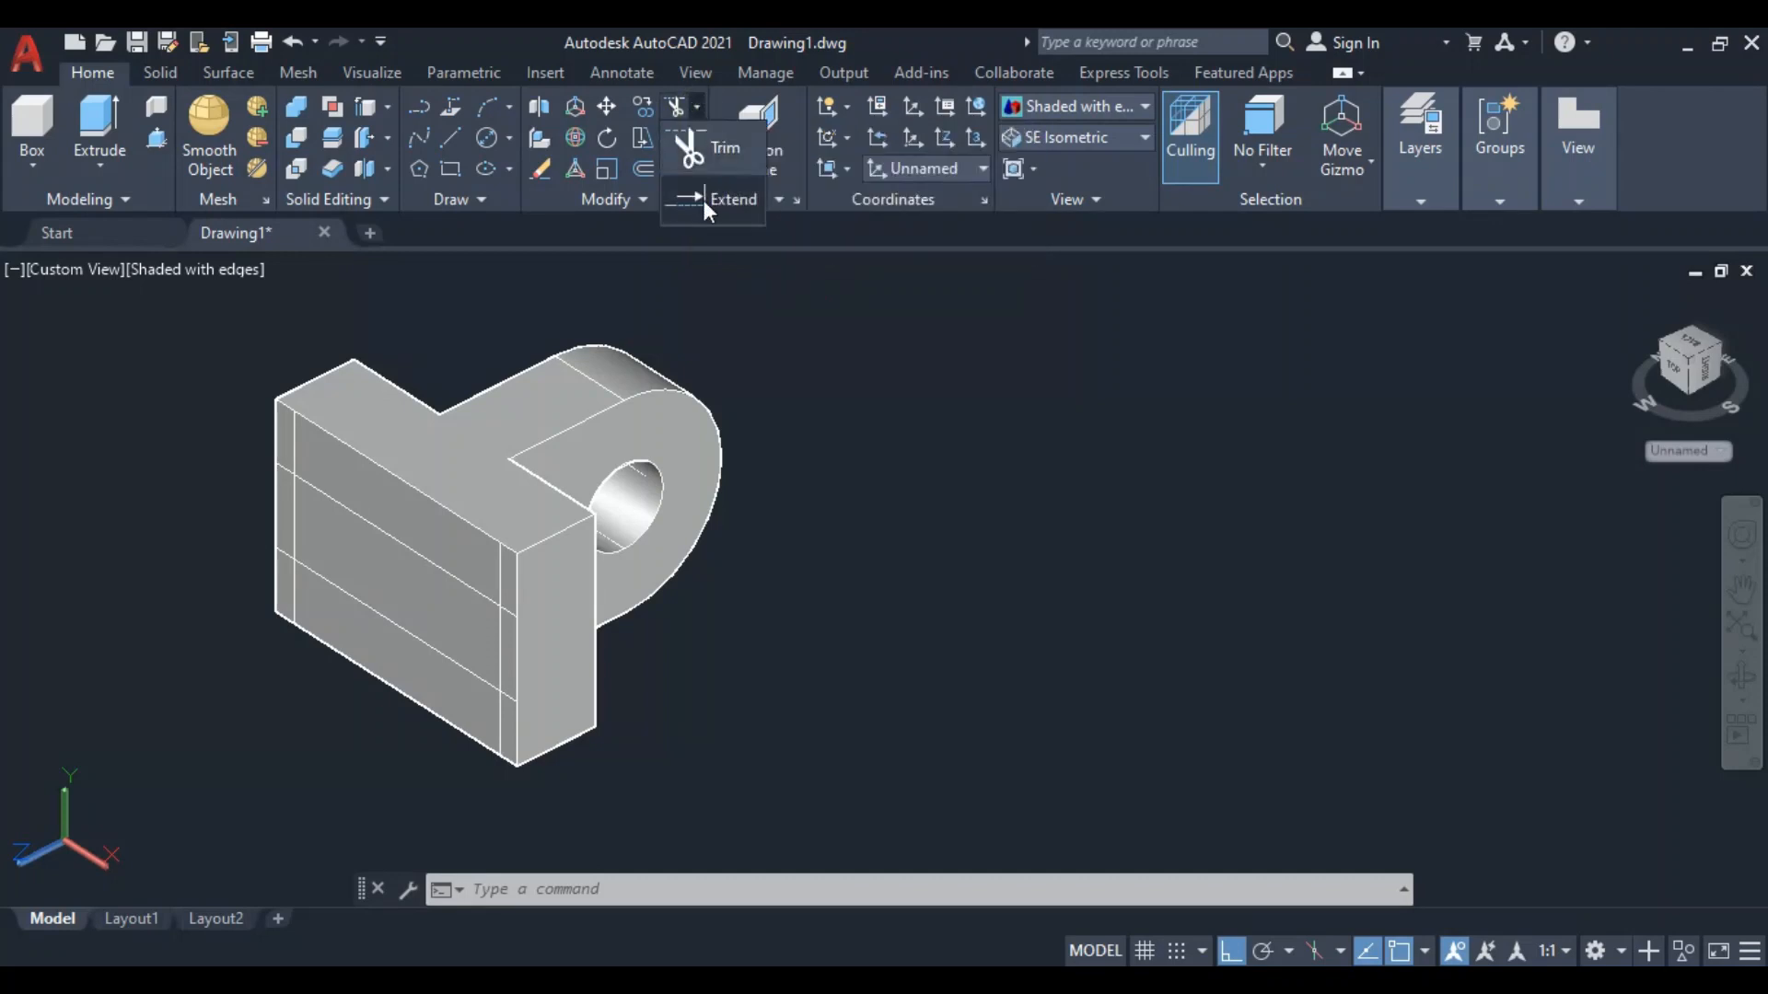
click(697, 109)
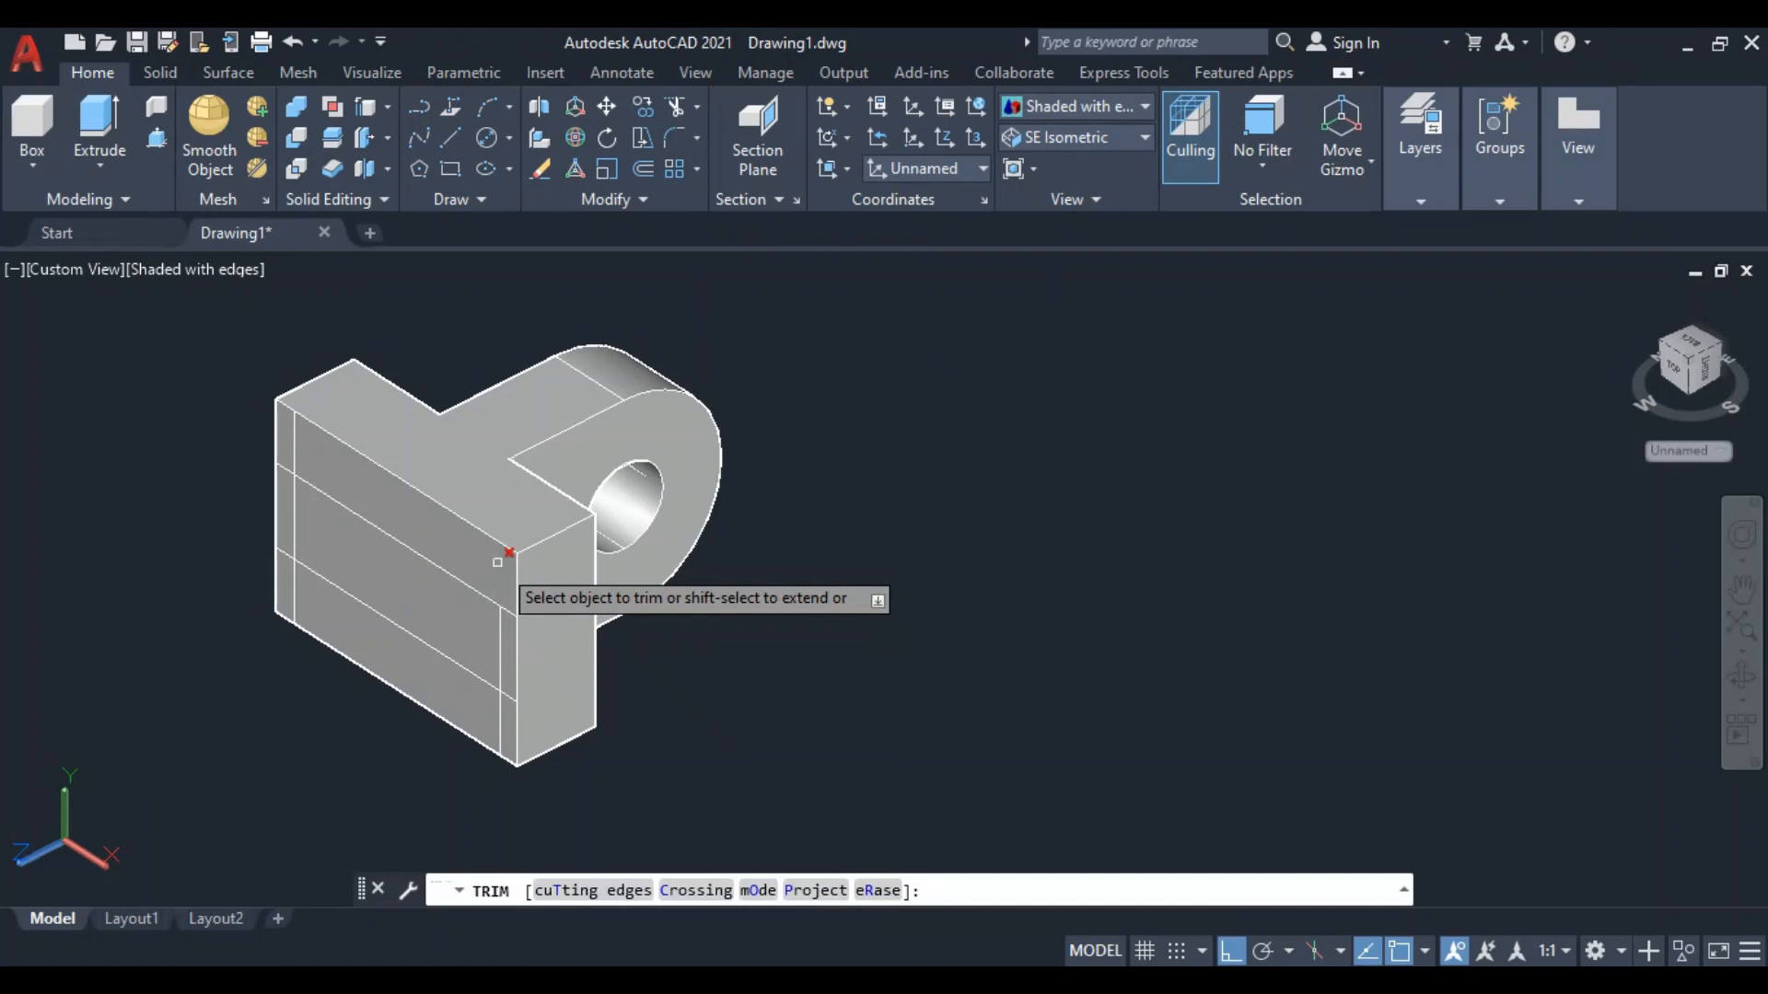
click(498, 562)
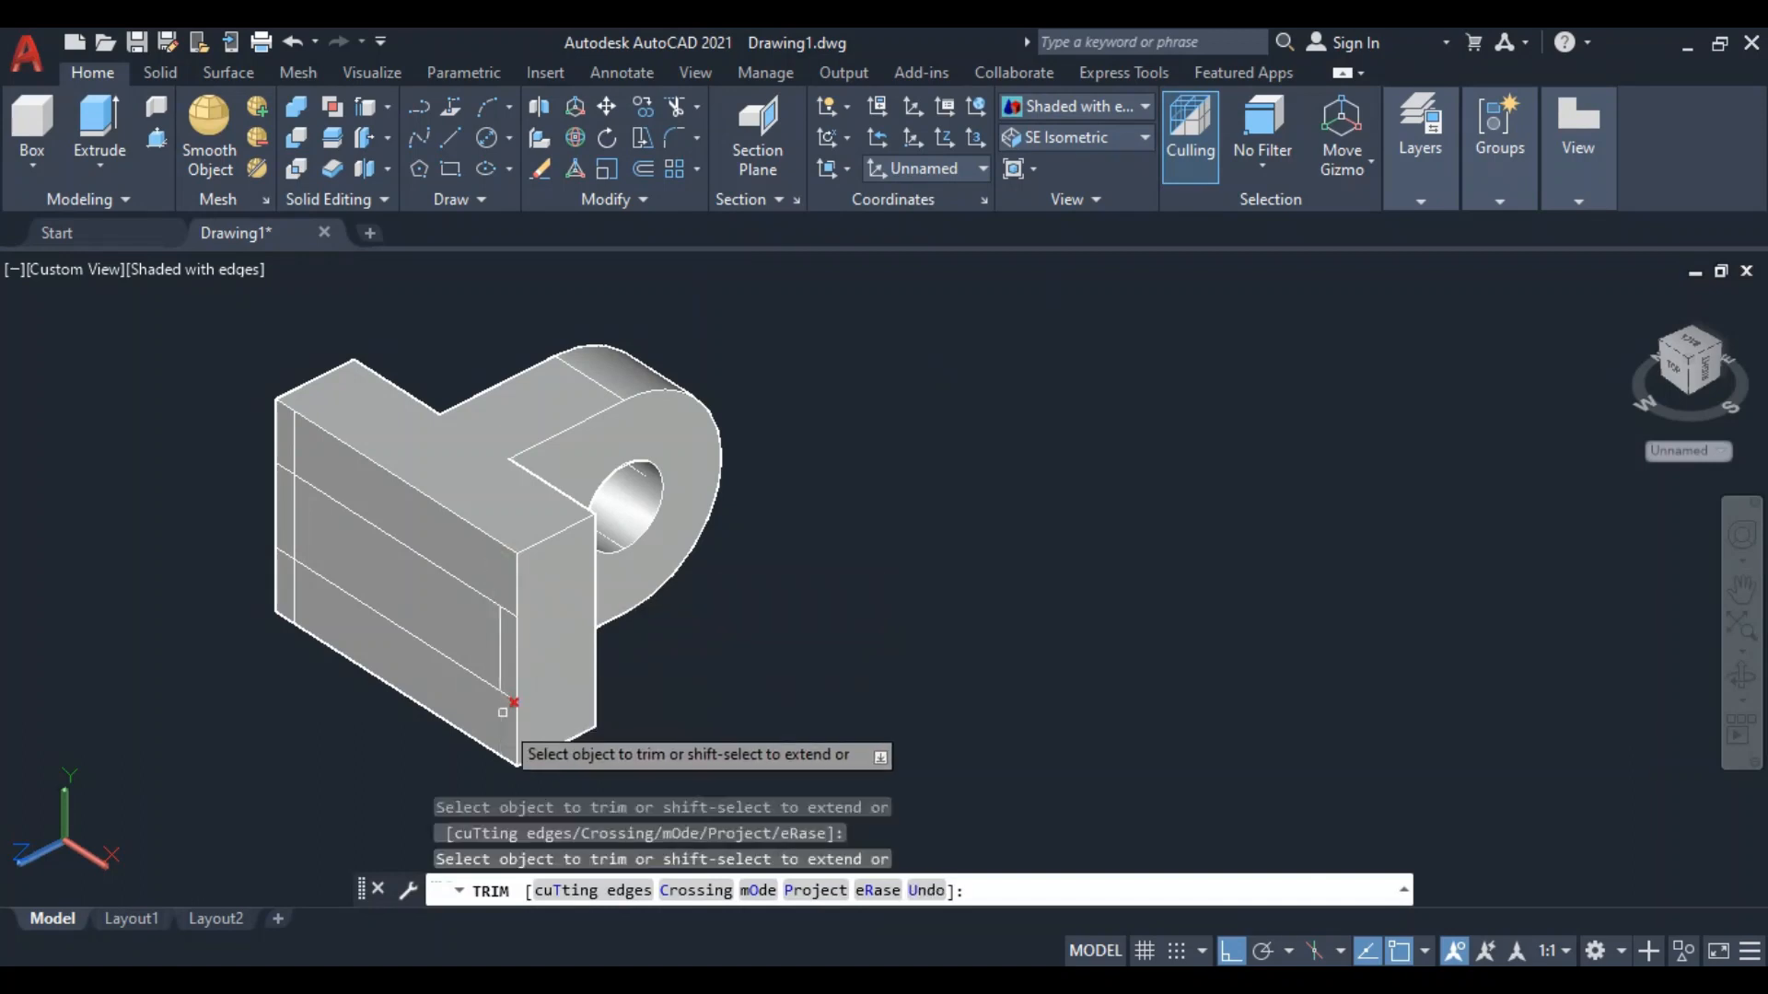
scroll(514, 703, up, 3)
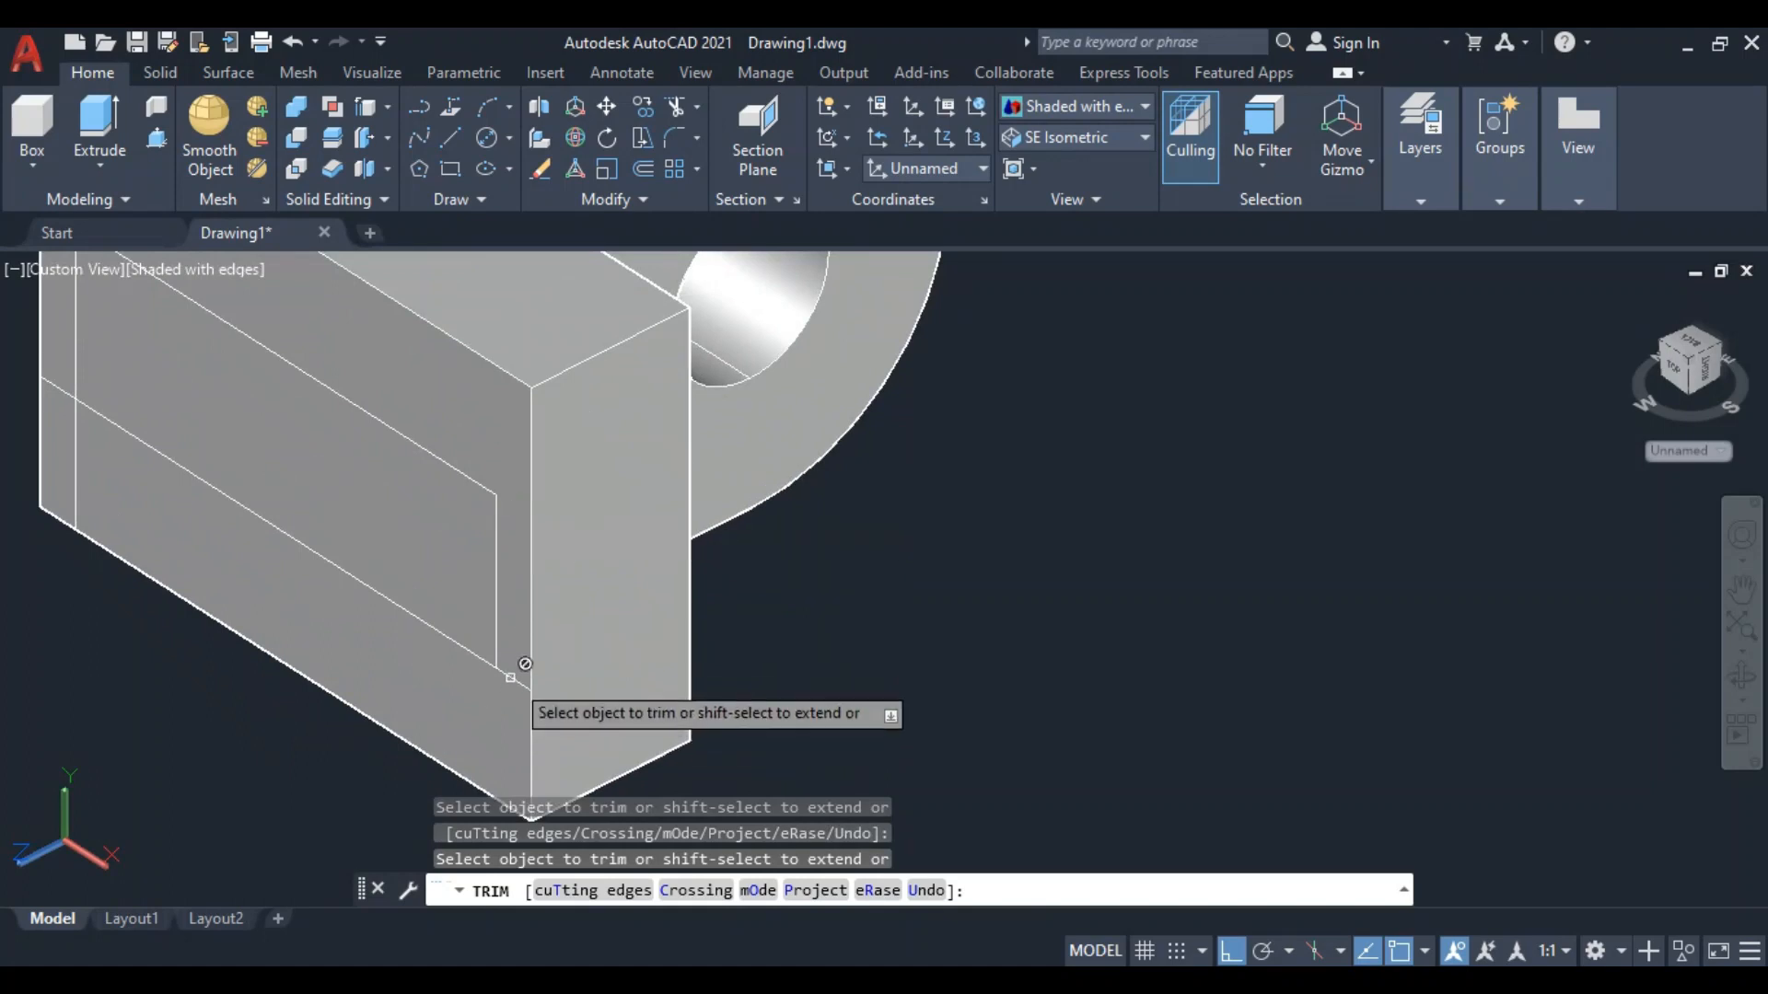
scroll(505, 678, down, 2)
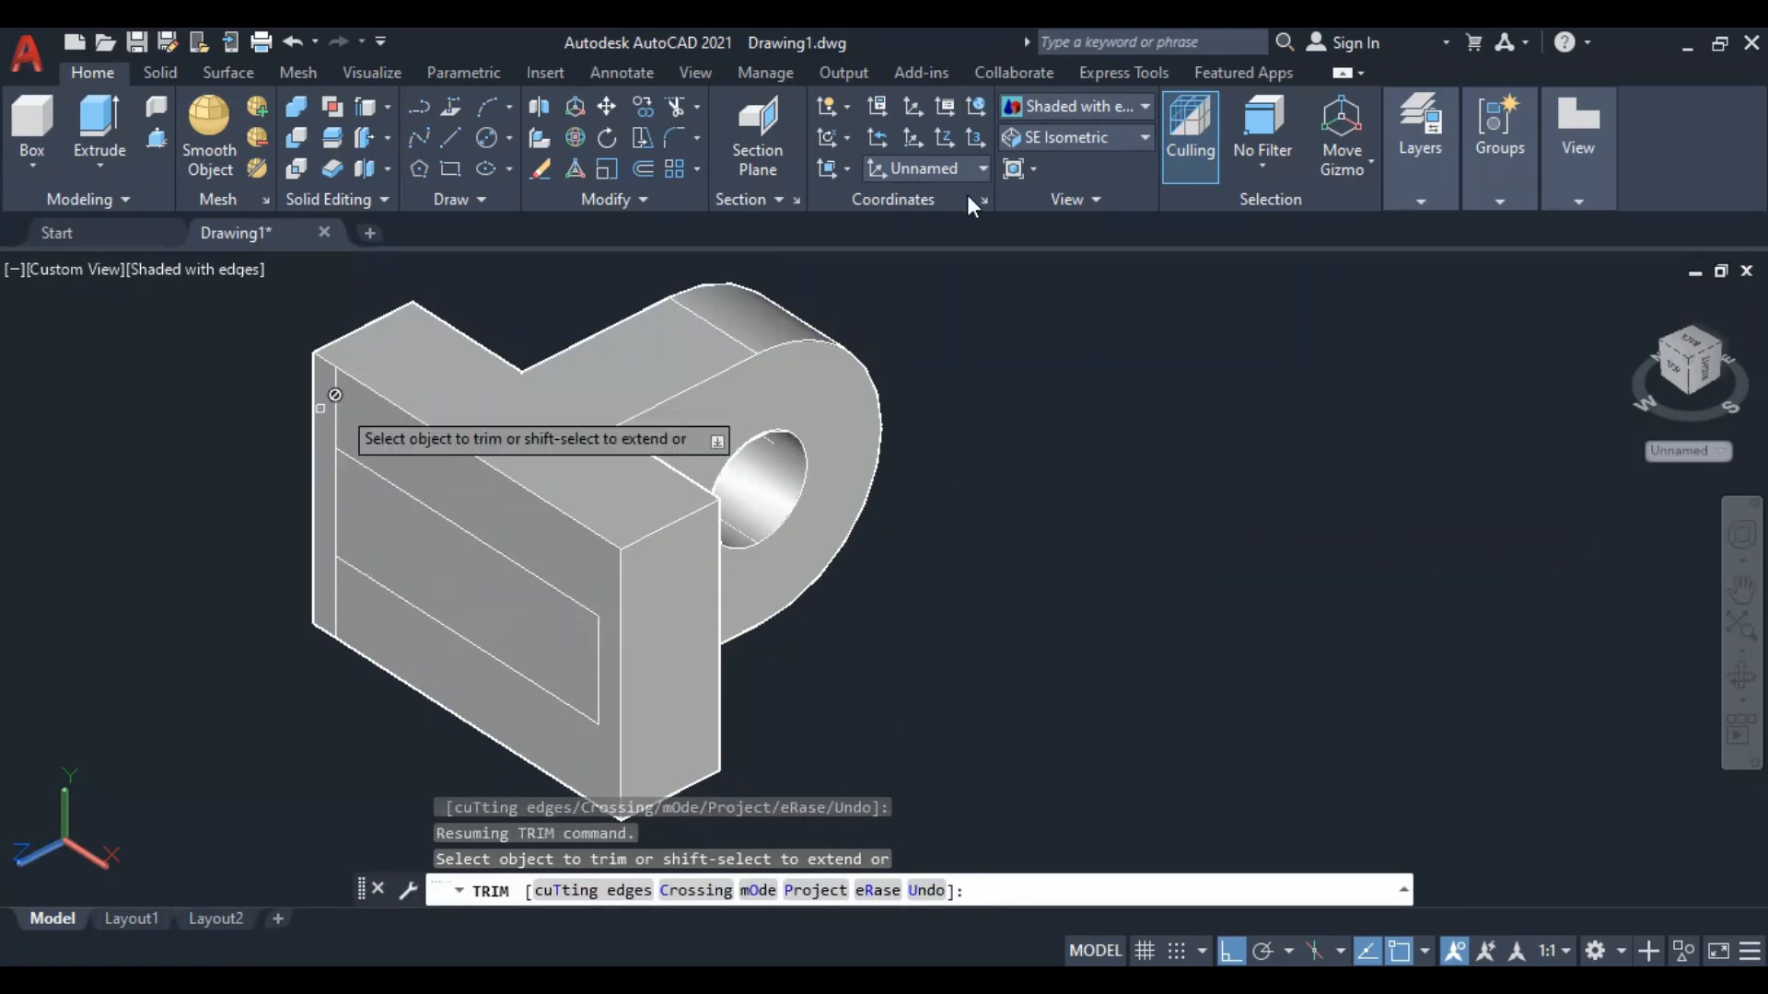
Switch the visual style to 2D Wireframe and trim the left vertical line's ends above and below the inner rectangle
click(1145, 106)
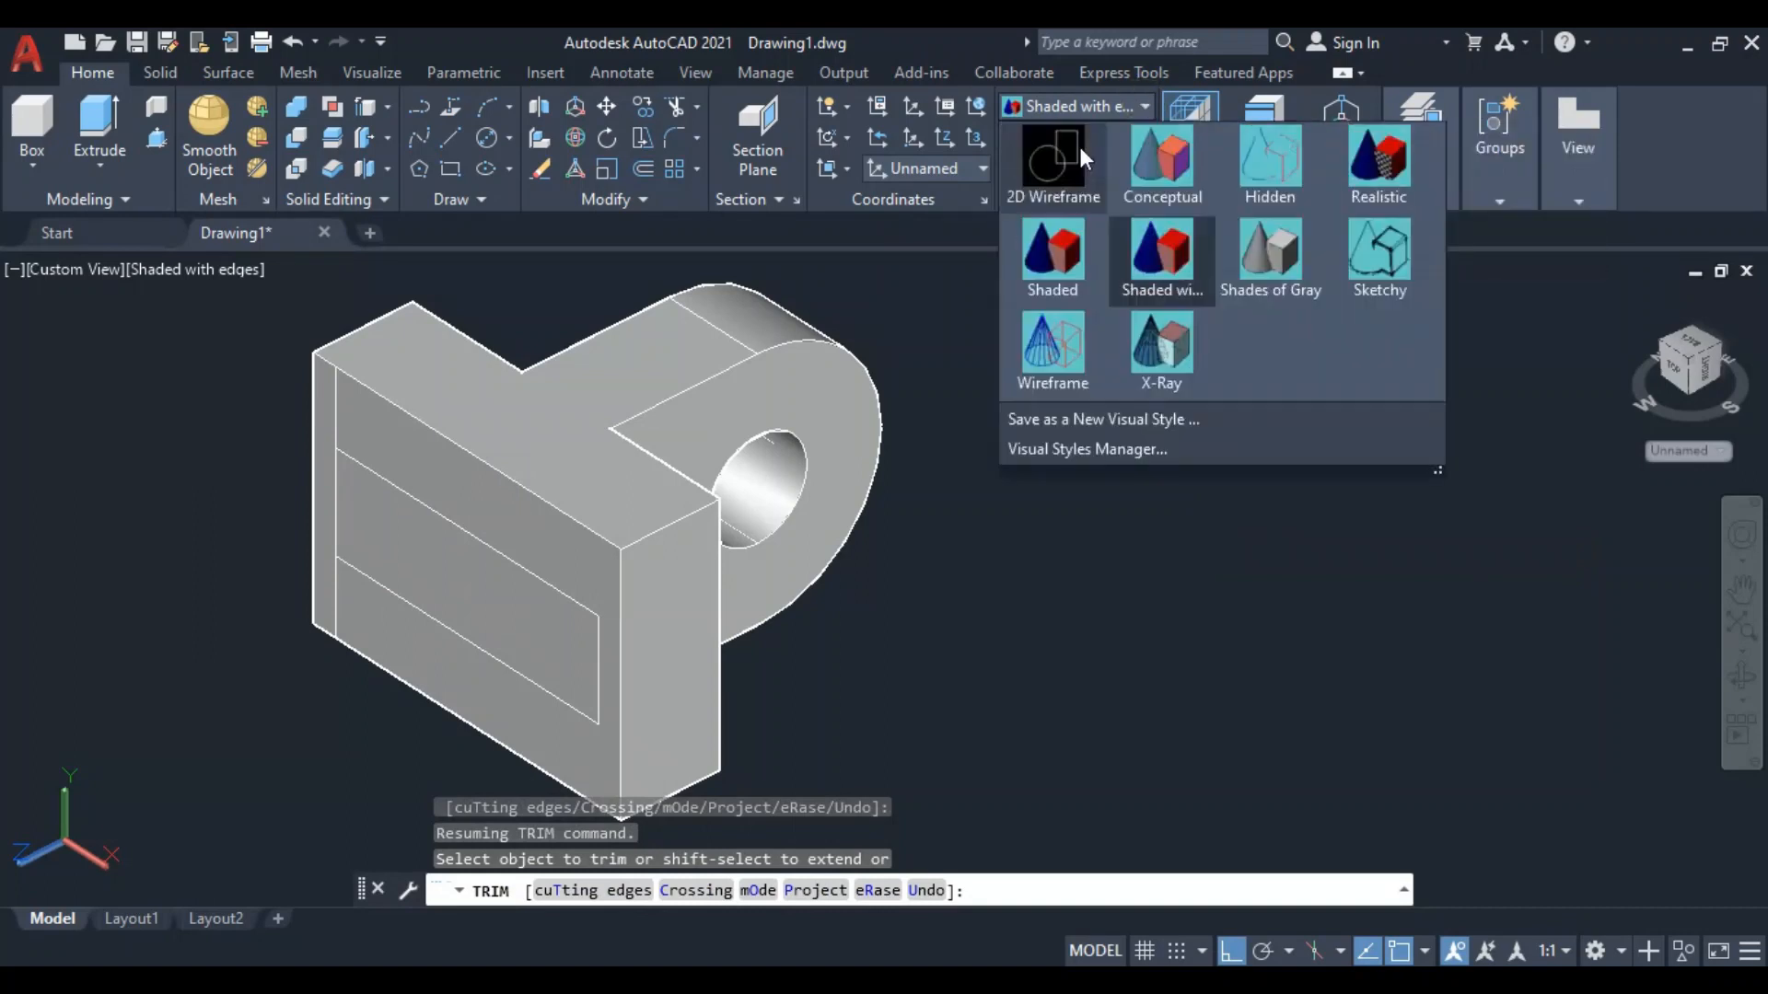
click(1055, 193)
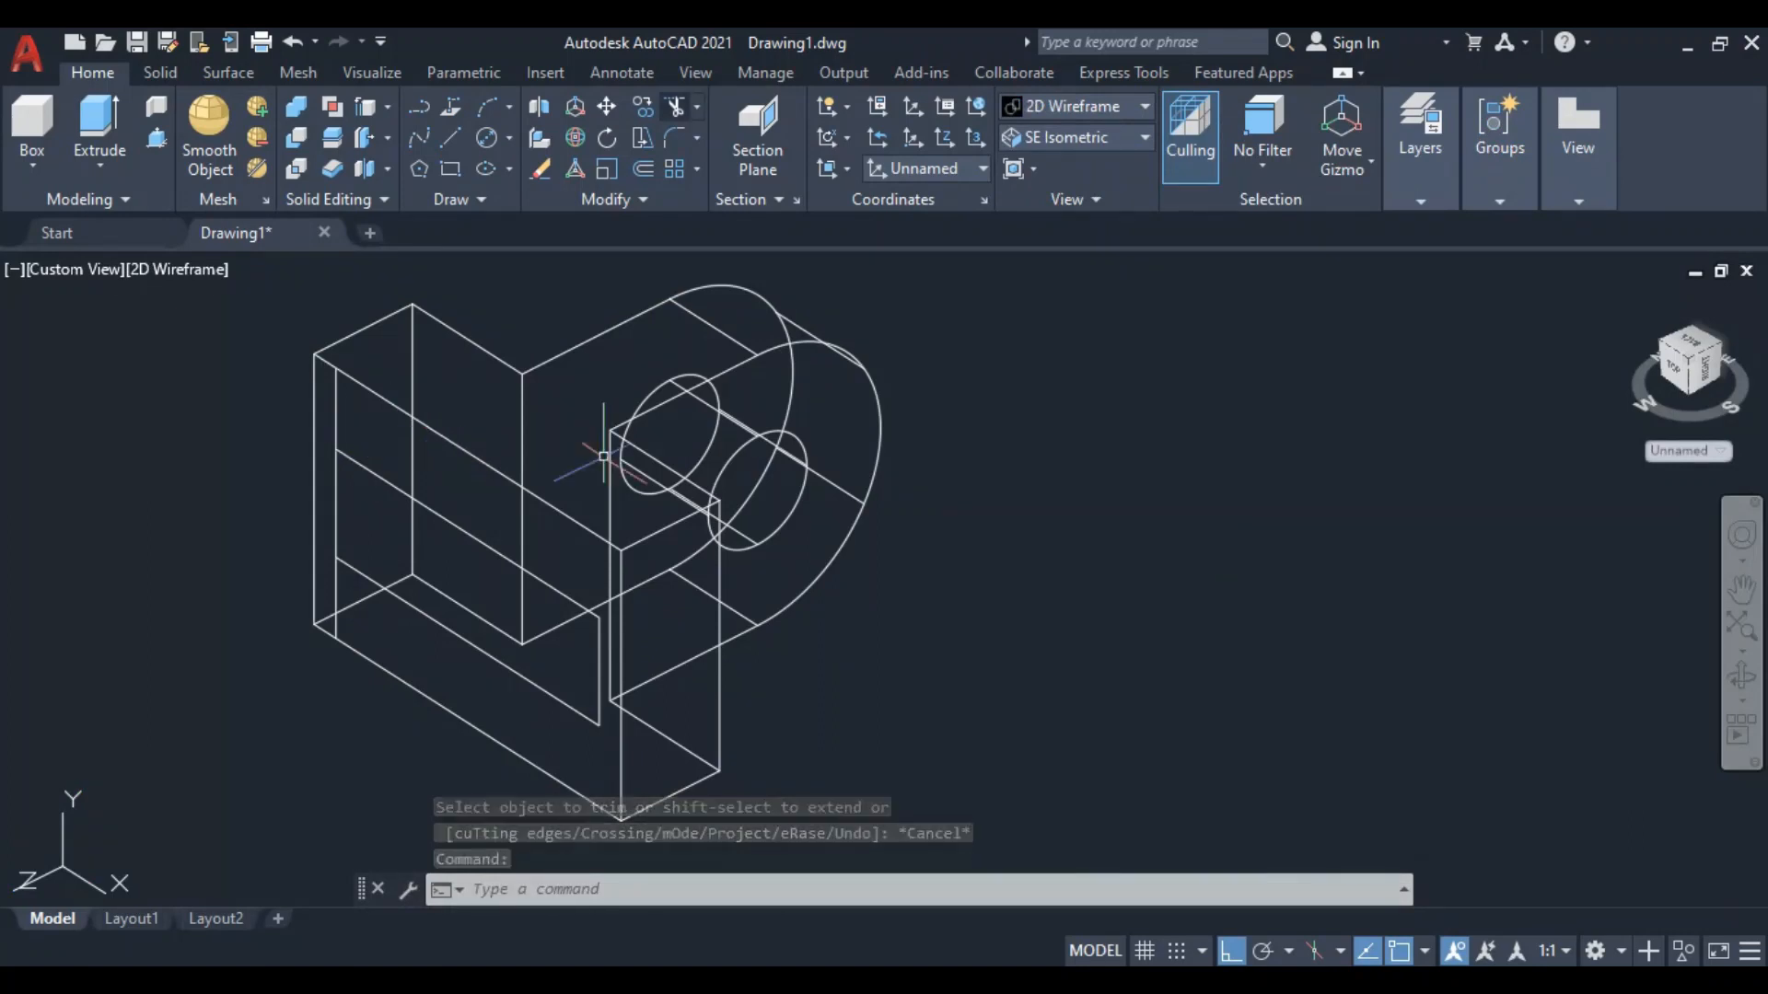
key(Return)
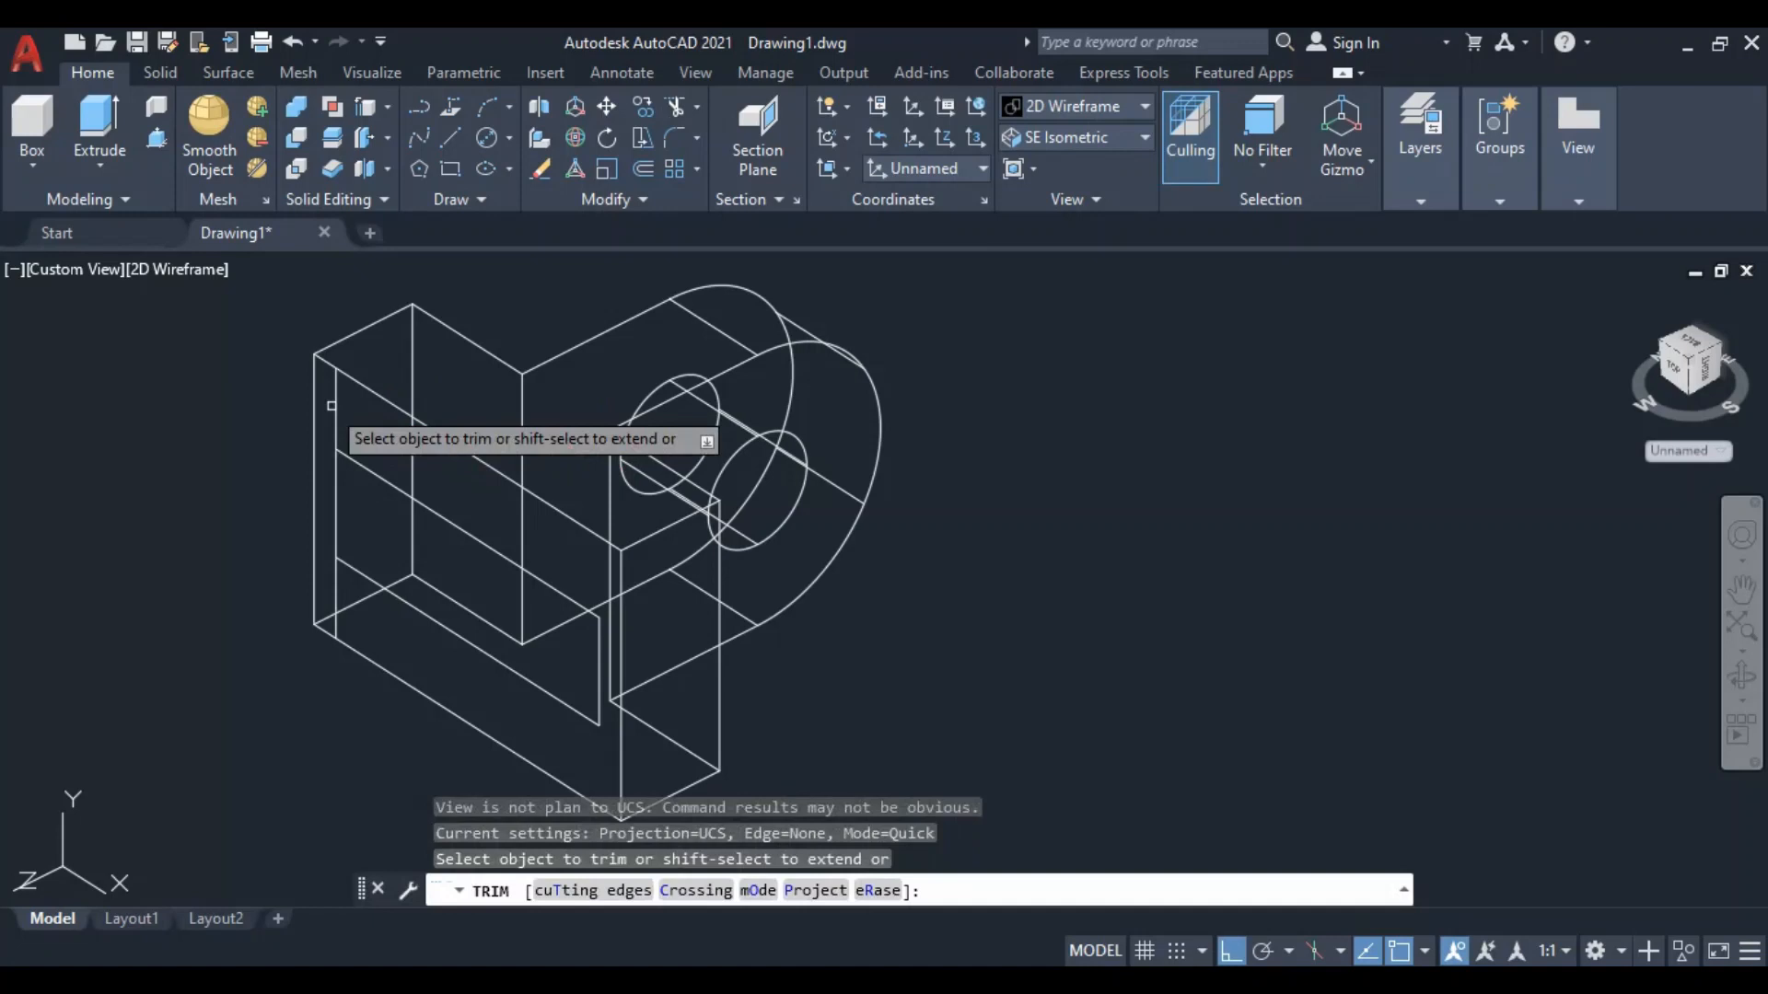
click(335, 414)
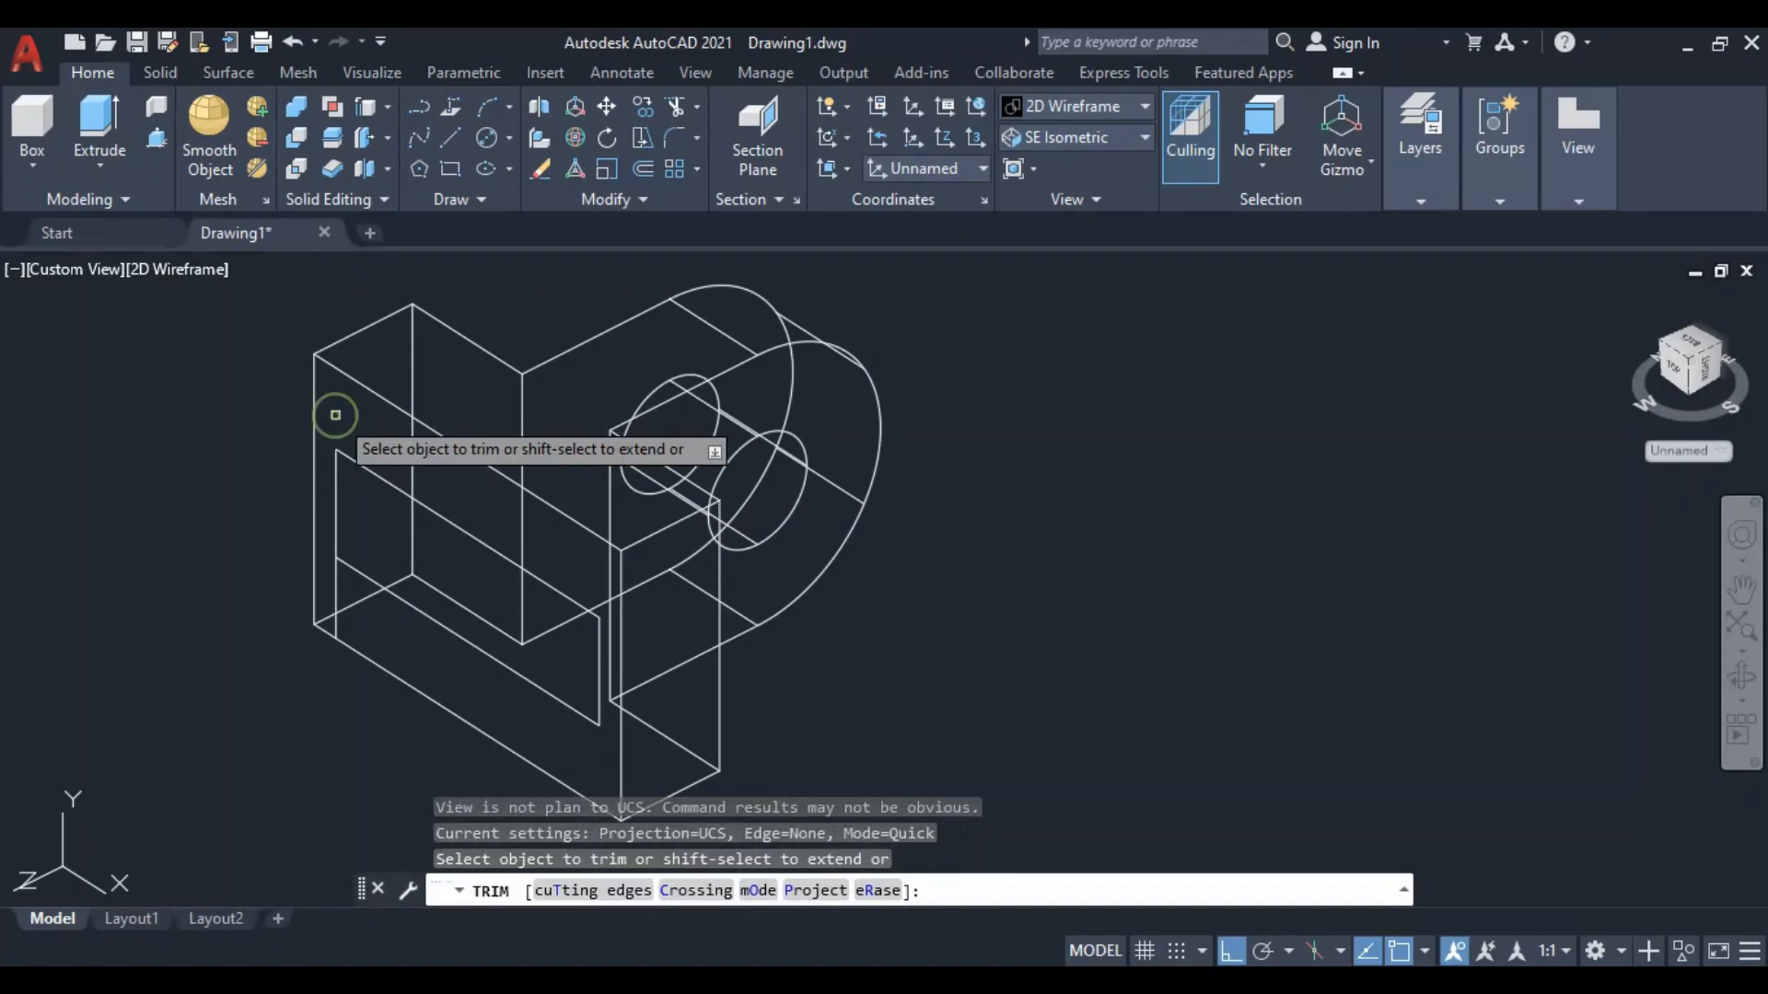
click(332, 605)
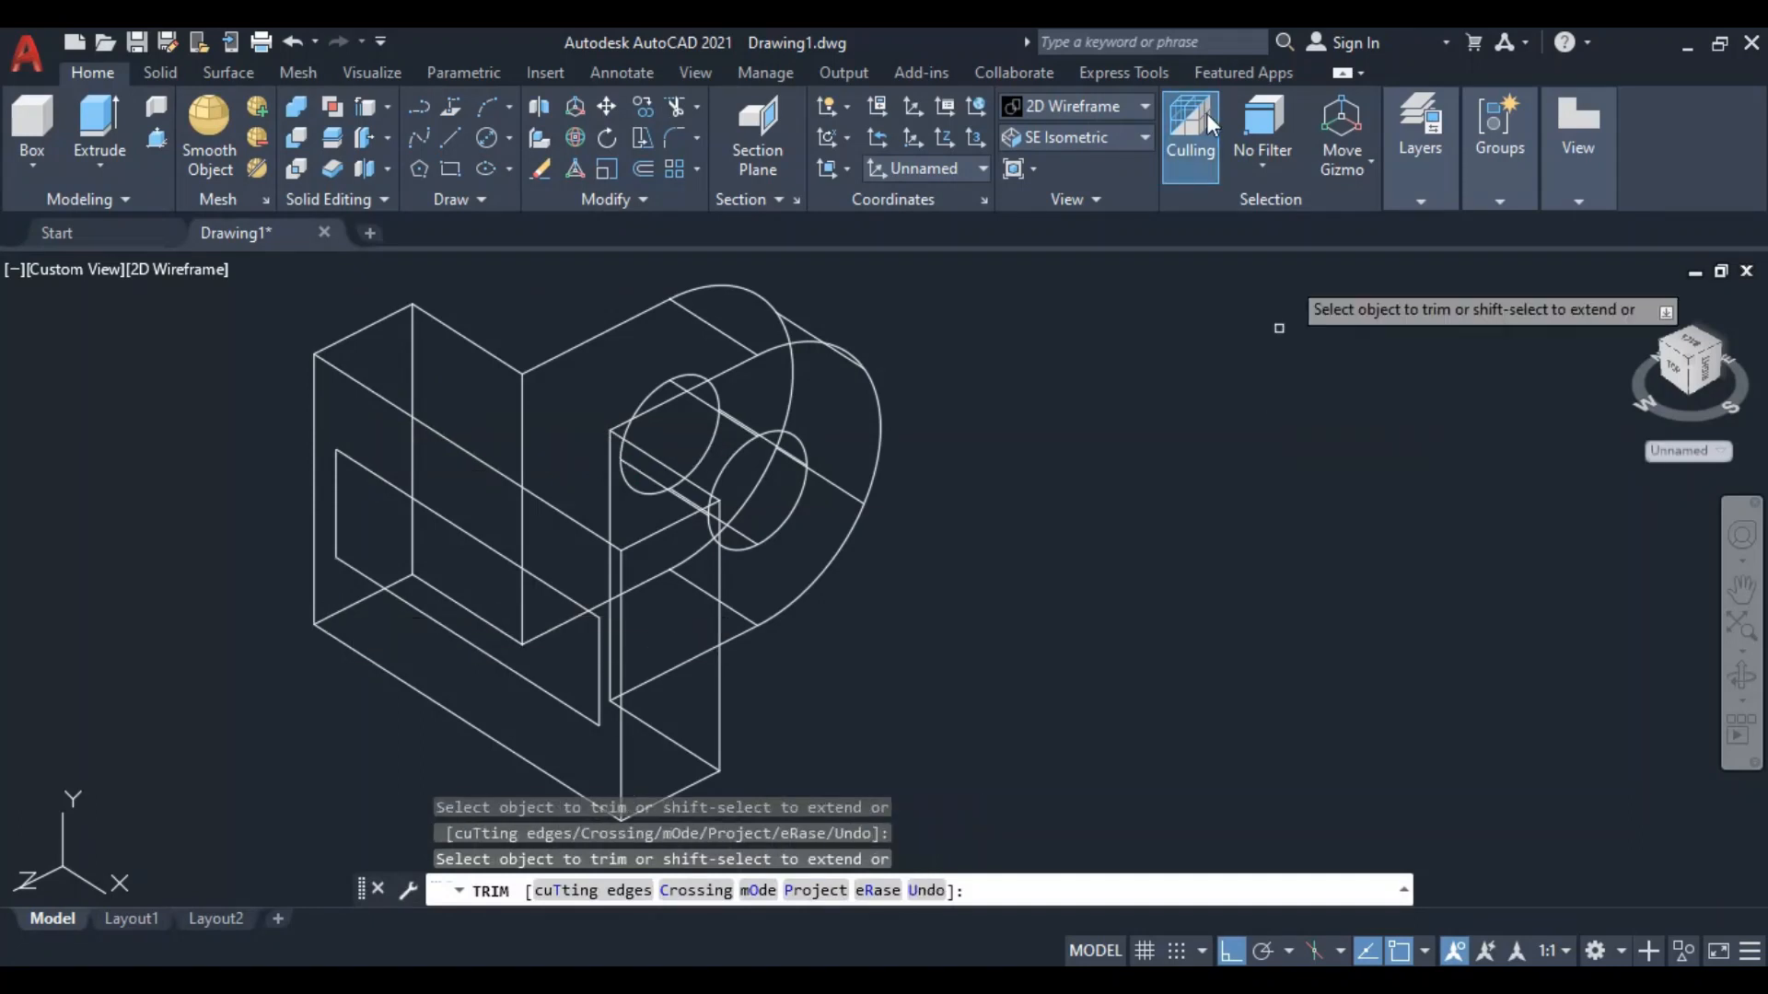
Set the visual style back to Shaded with edges and end the trimming
click(1141, 108)
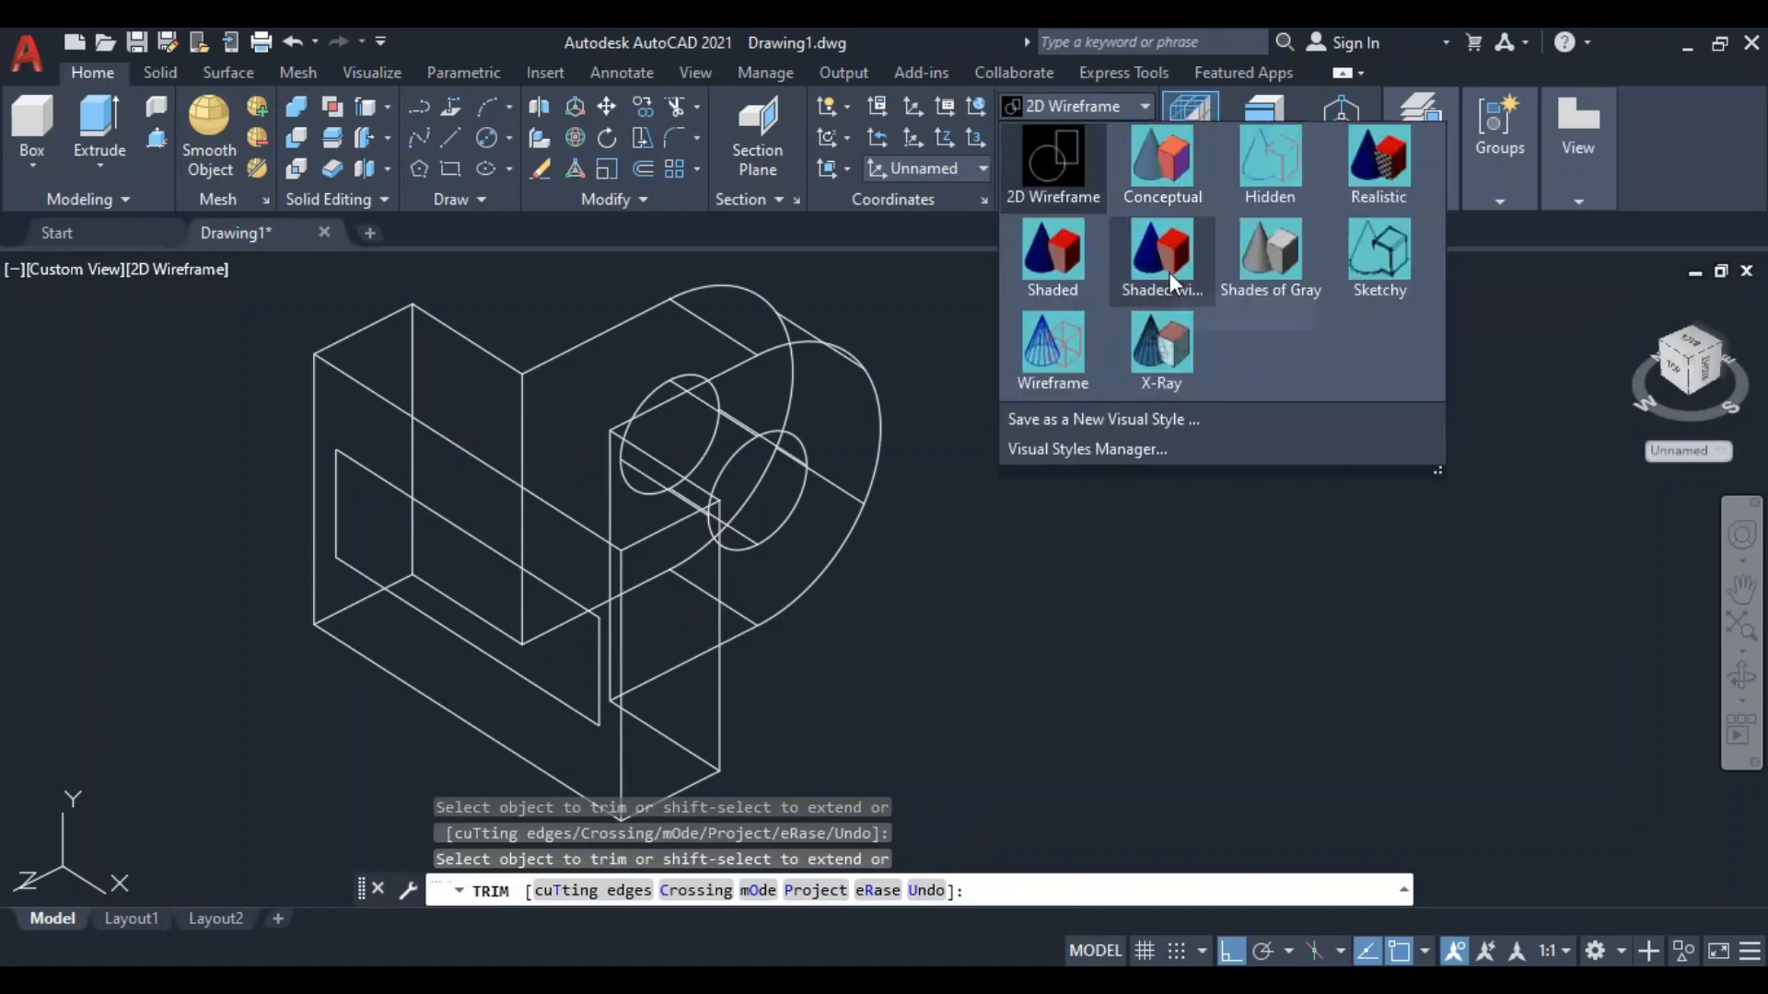
click(1169, 272)
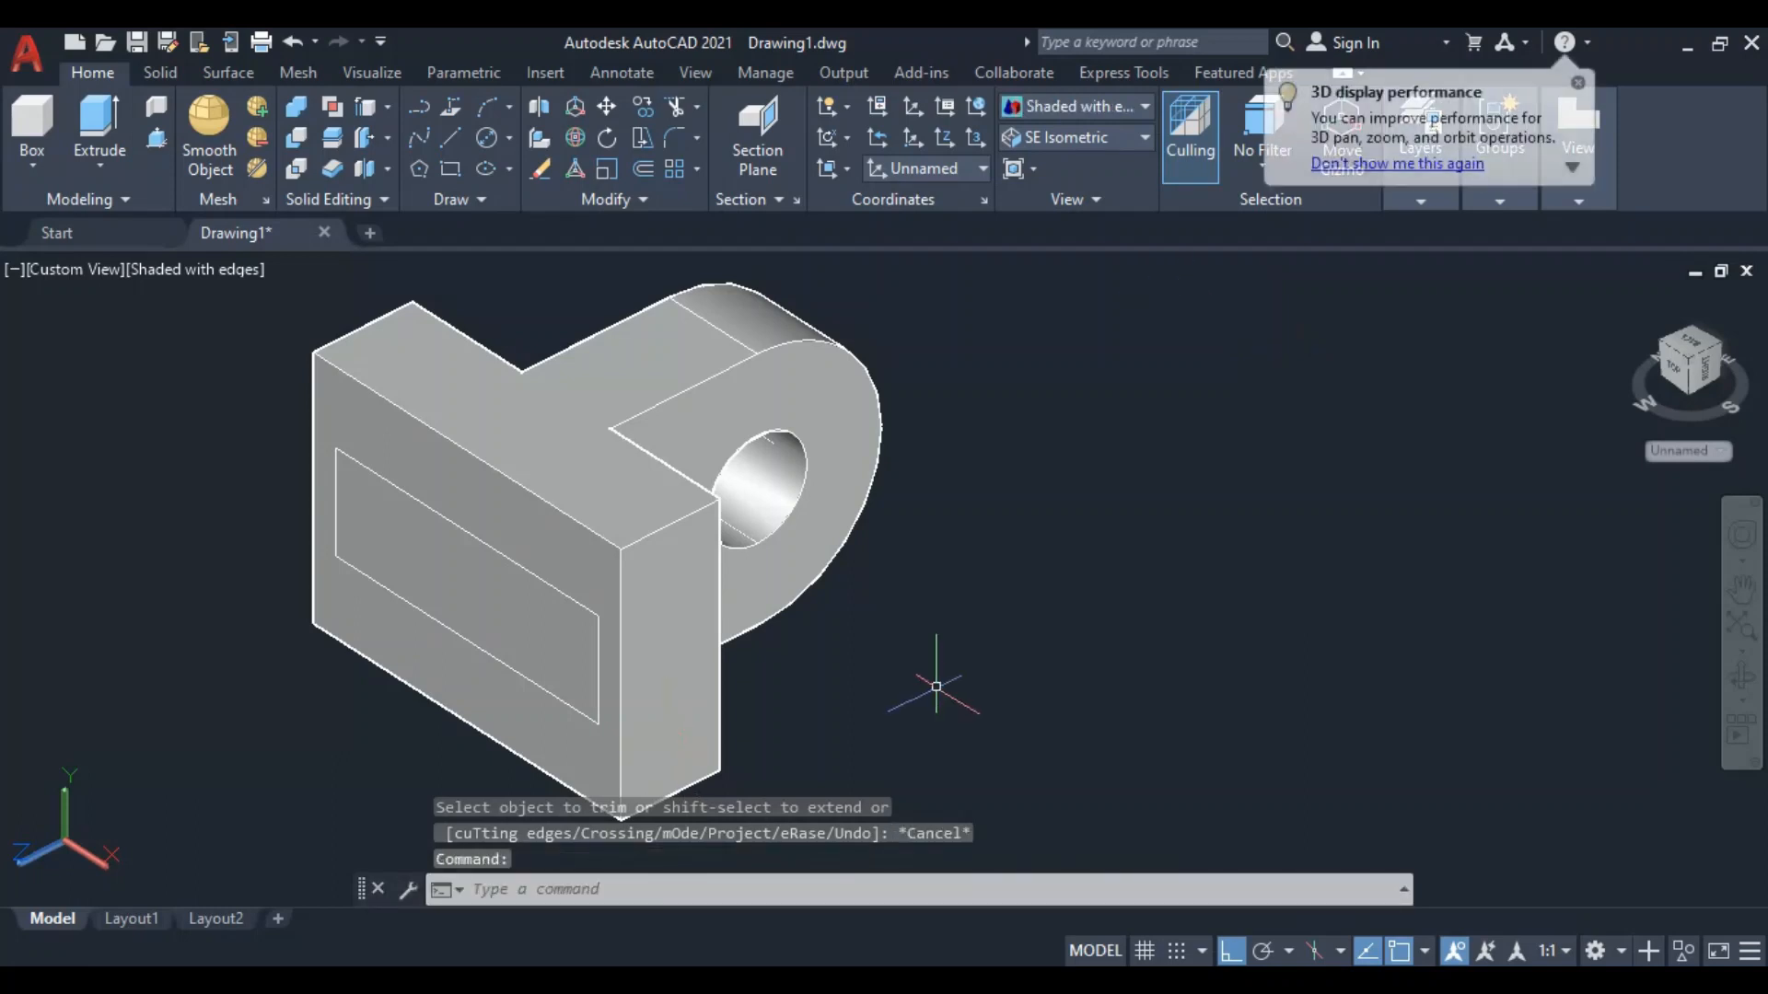
middle_drag(936, 686, 1121, 654)
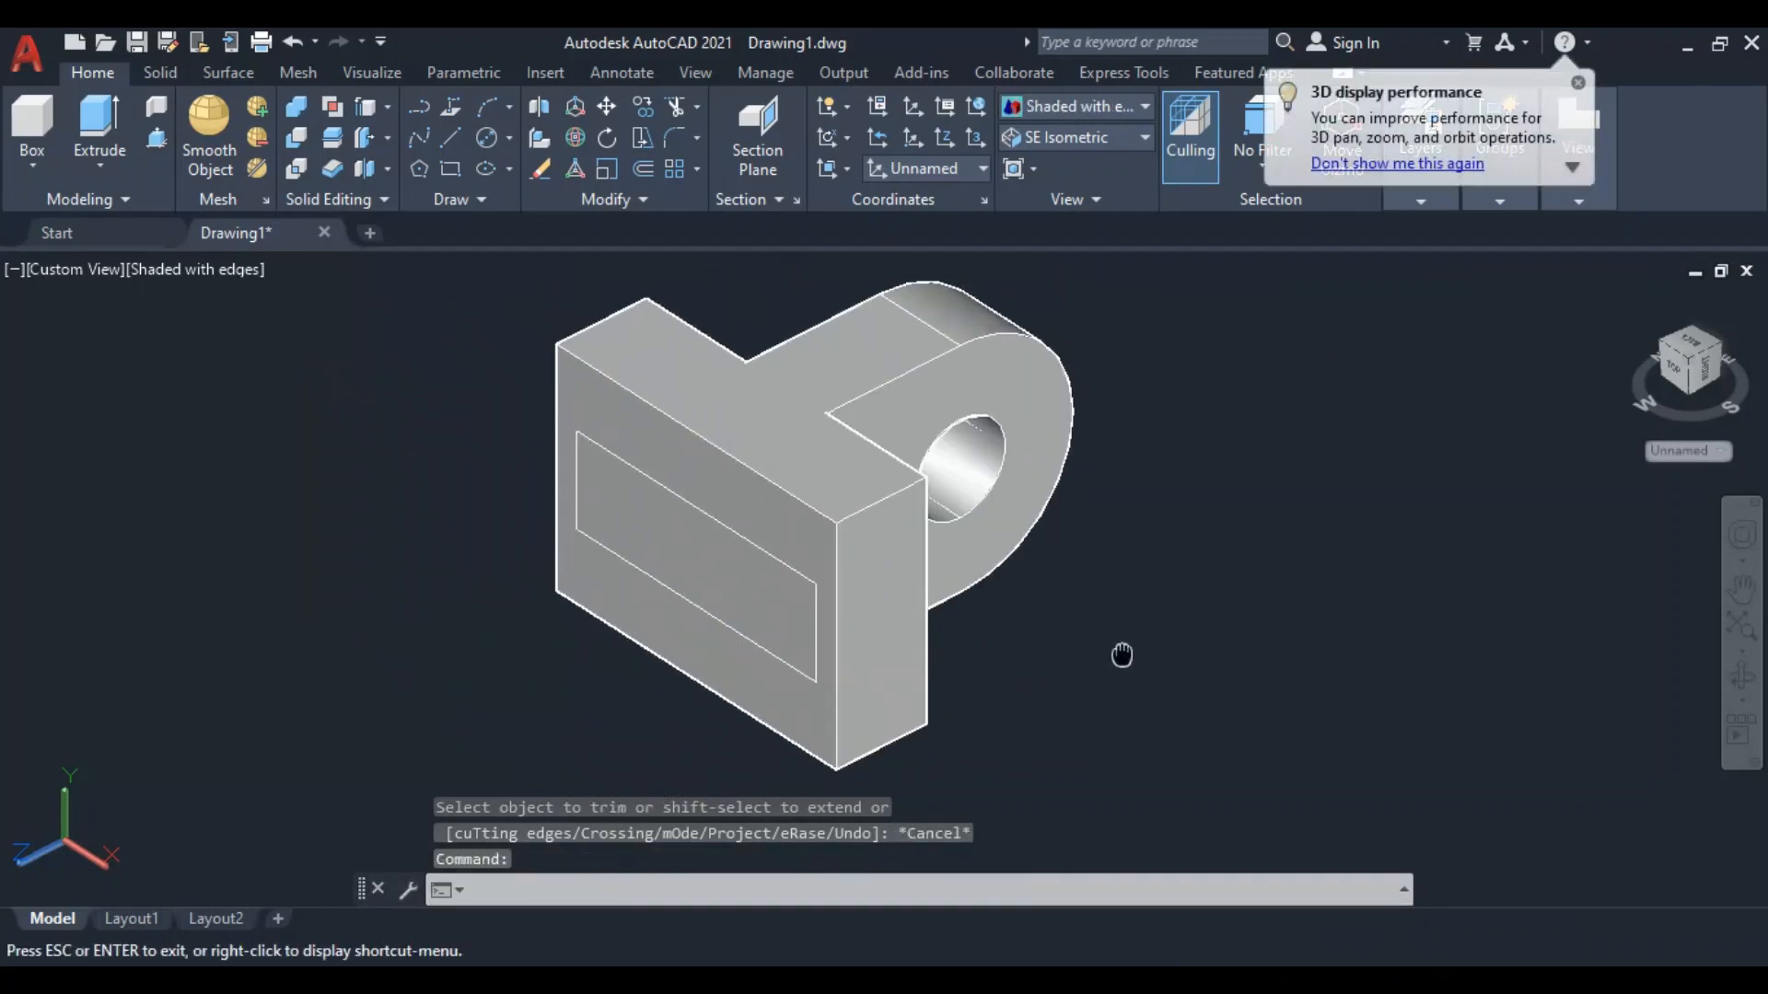
Press/pull the rectangle on the plate's rear face outward by 60 units to form the lug block
key(Escape)
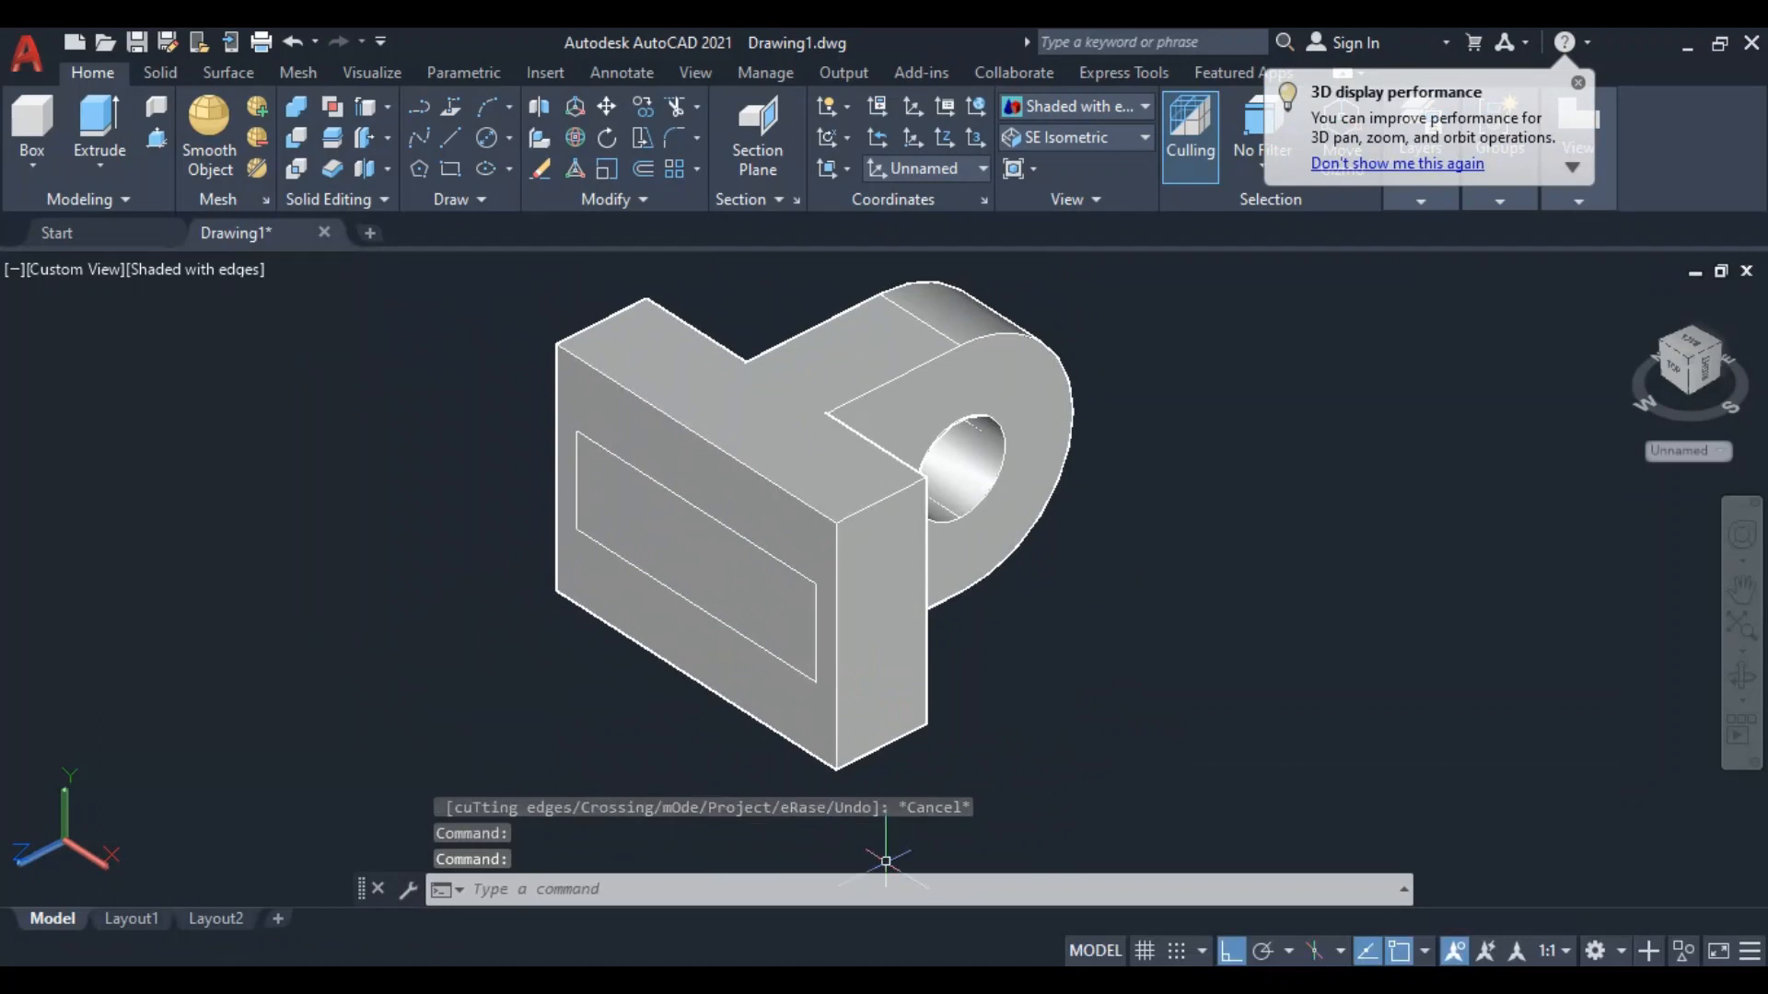
key(alt+Tab)
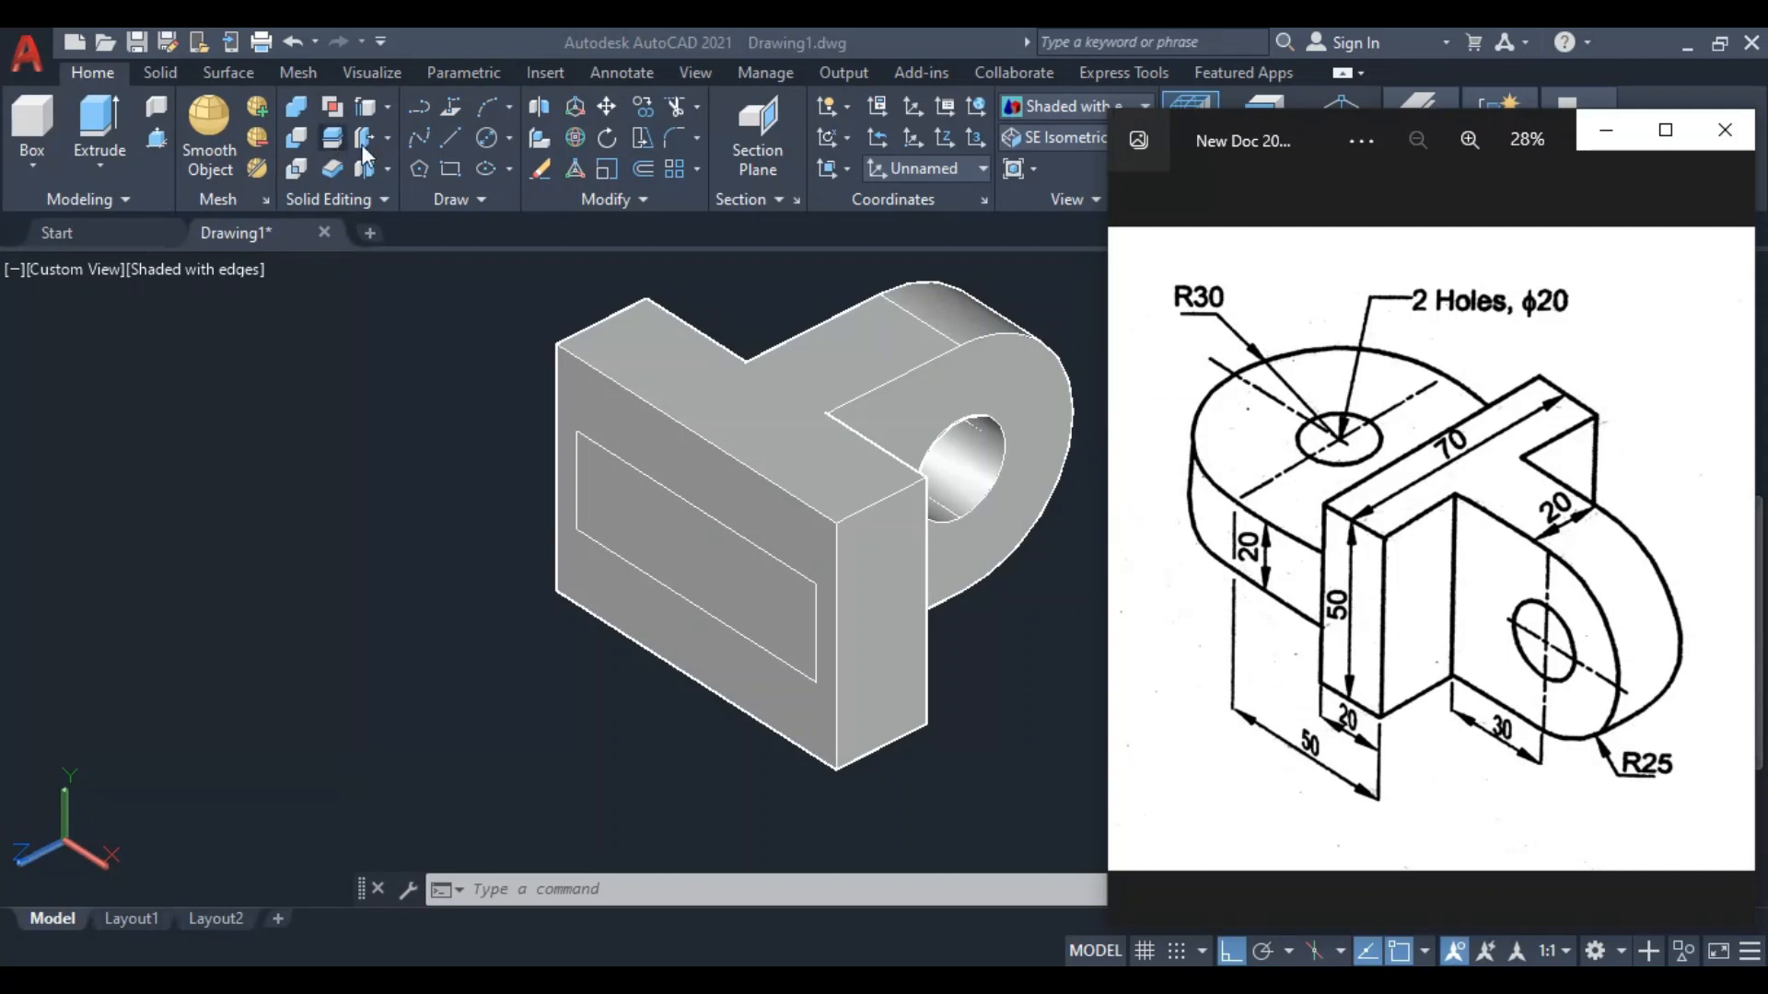
click(156, 139)
click(641, 520)
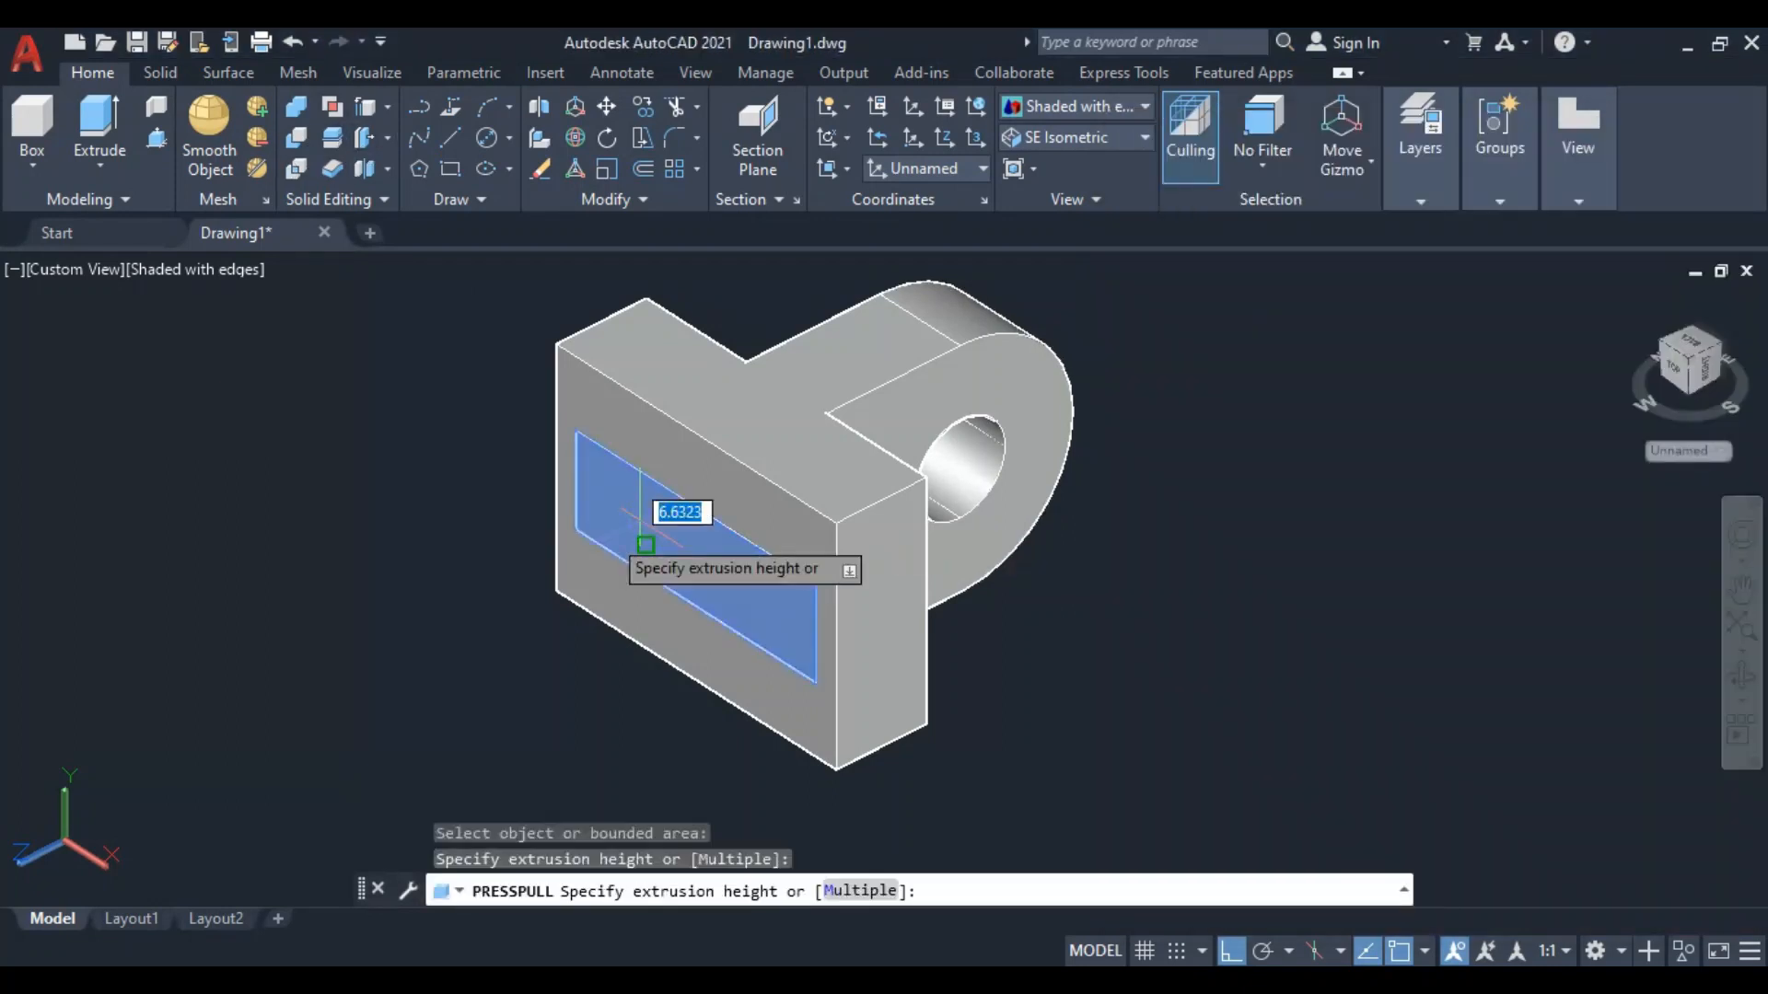
key(F8)
text(60)
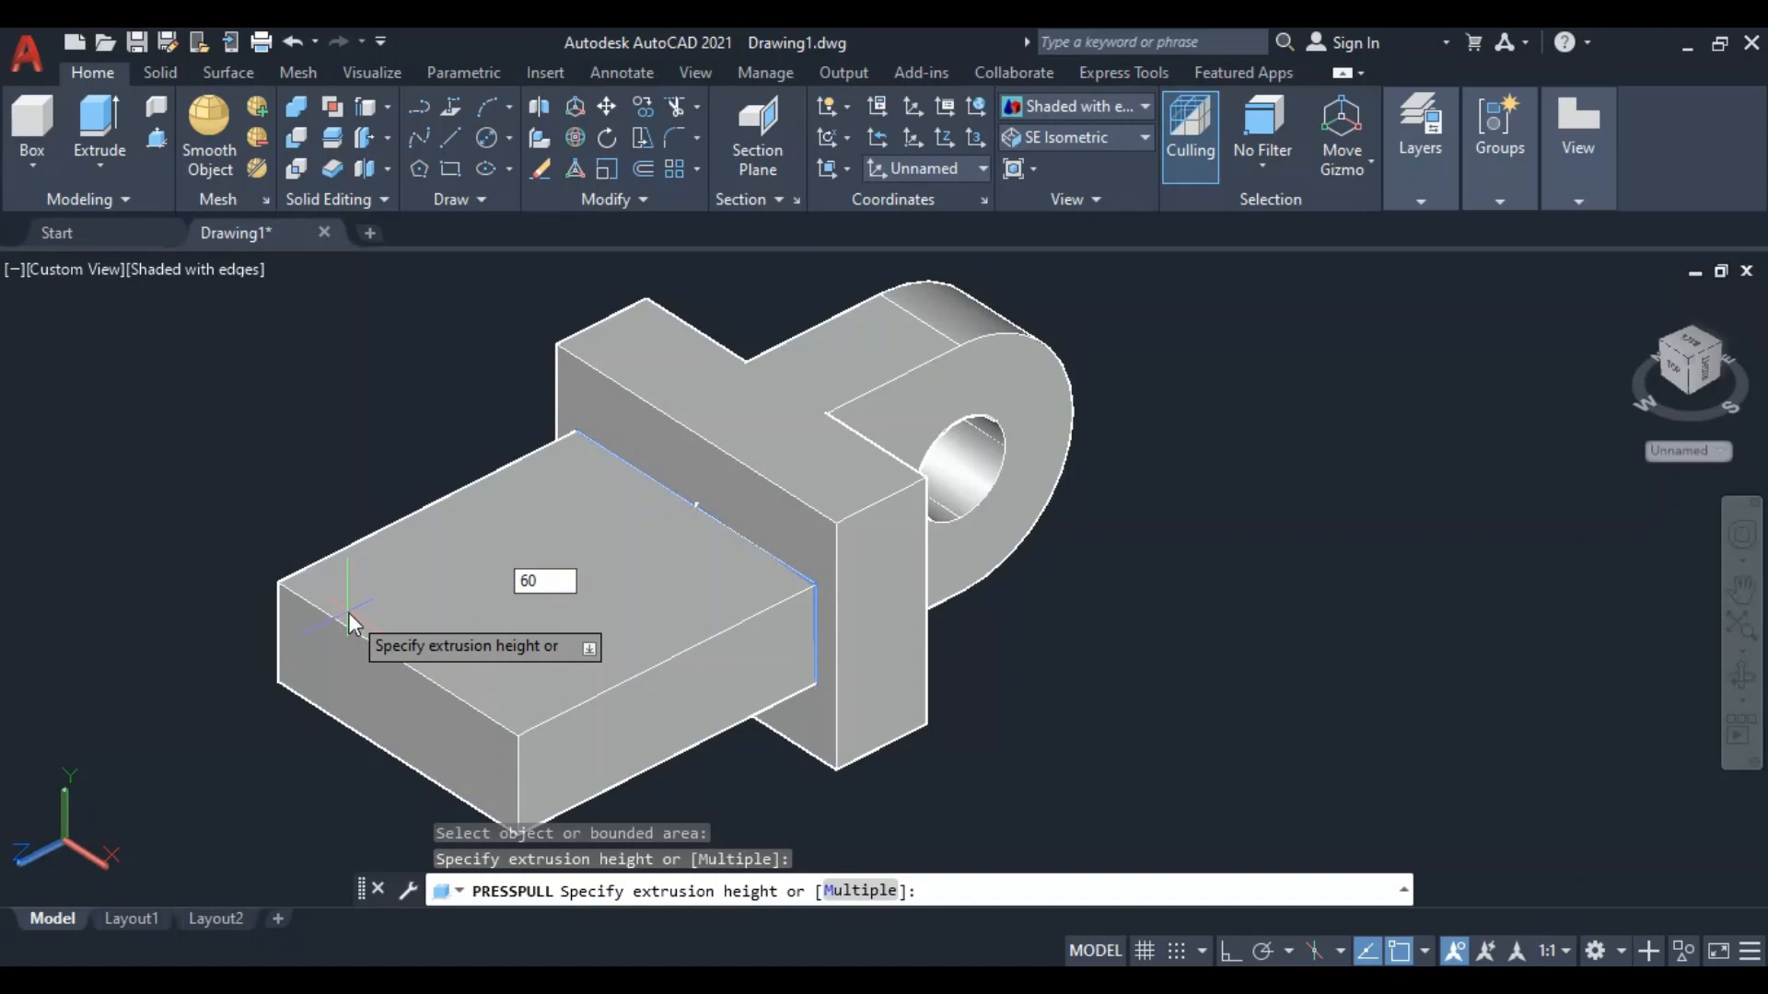
key(Return)
key(F8)
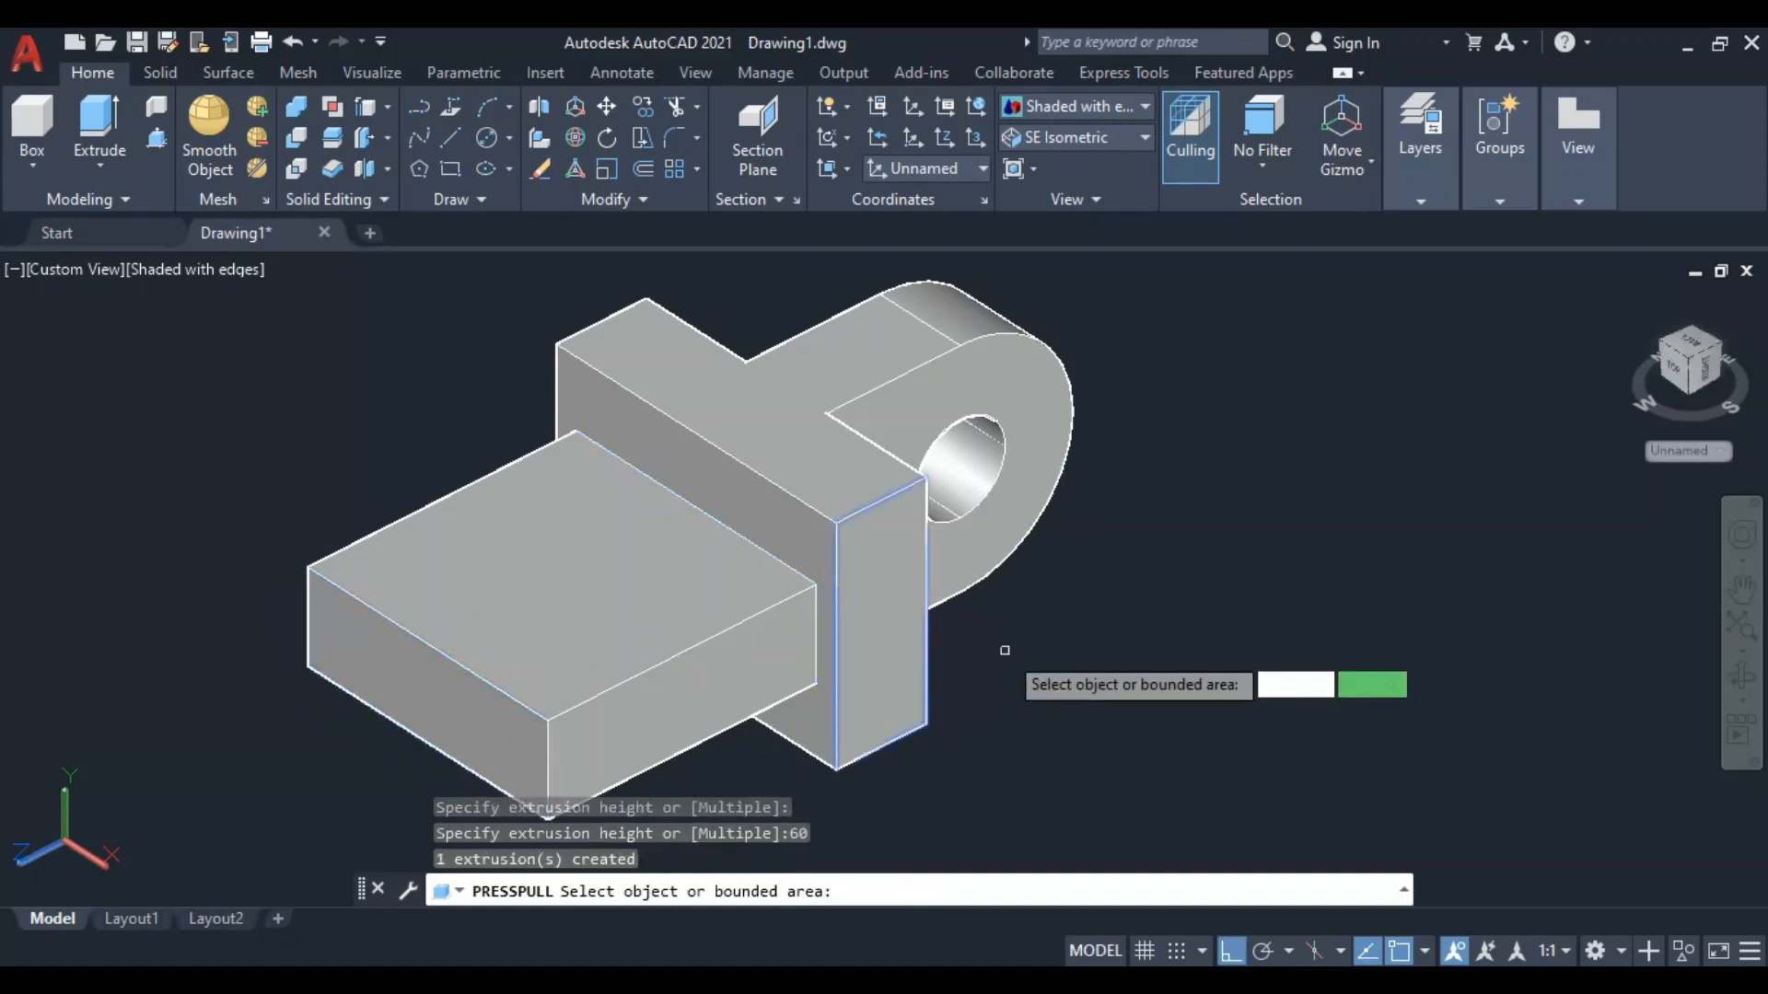
scroll(975, 556, down, 2)
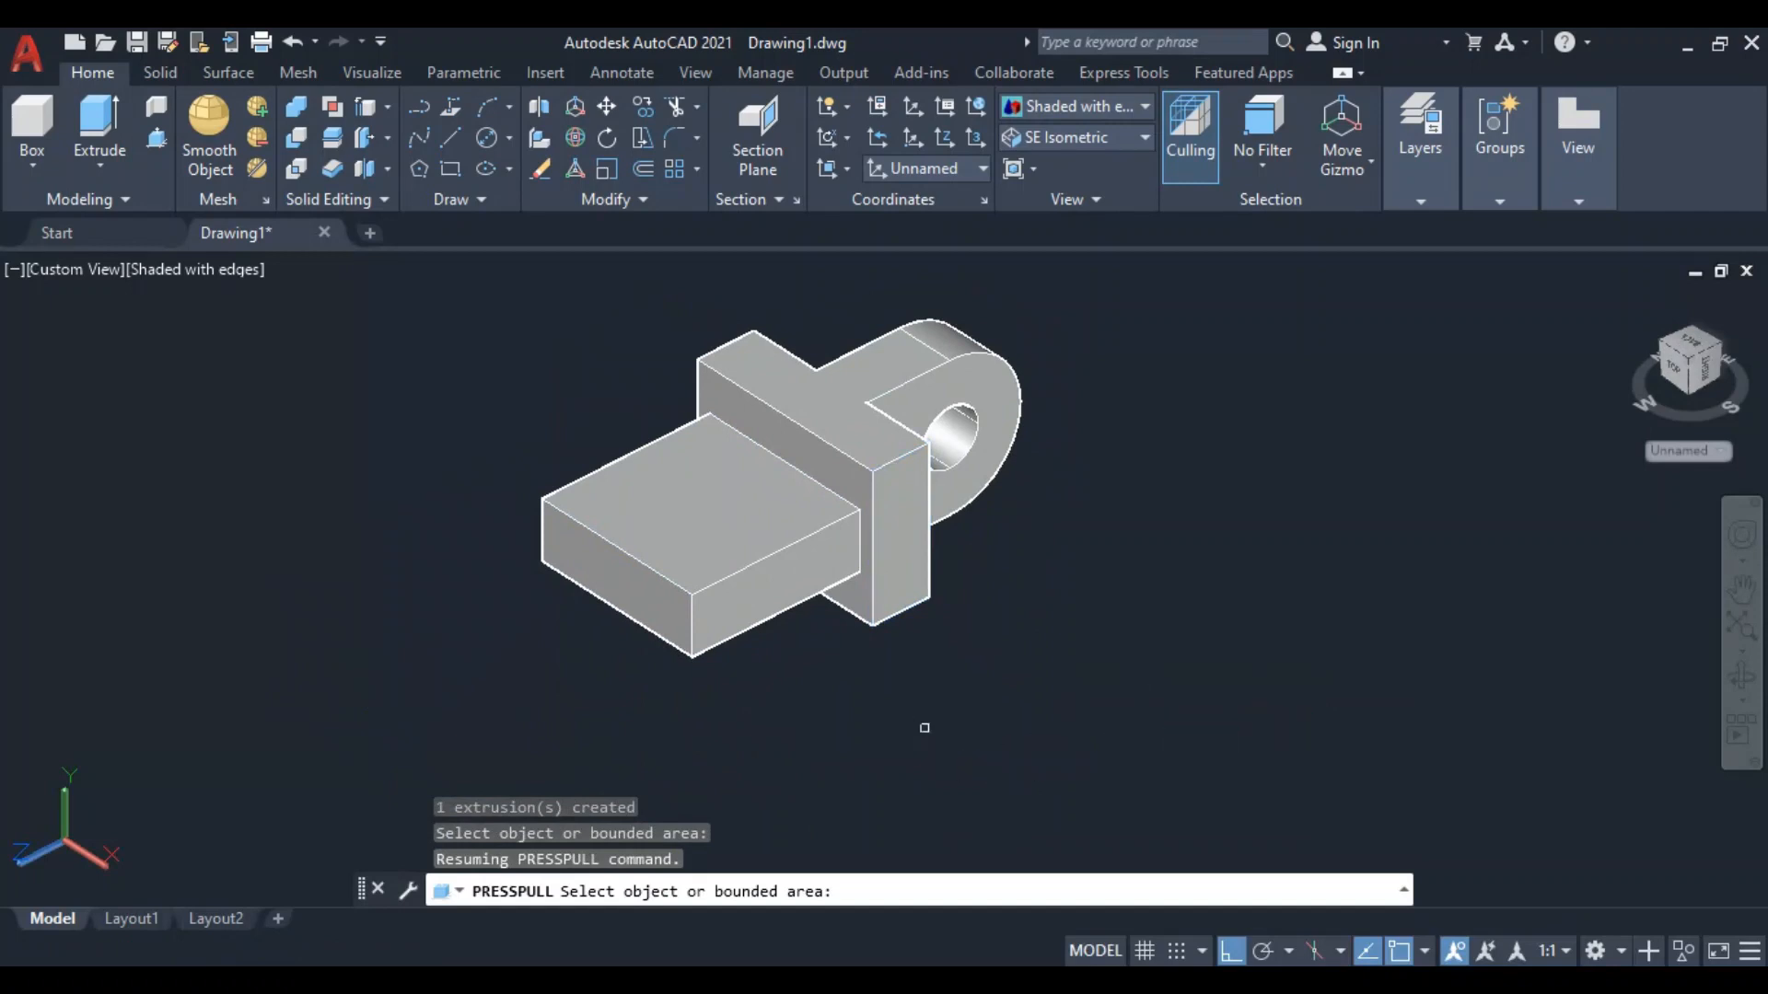
Fillet the two vertical edges at the lug block's free end with a radius of 30
key(alt+Tab)
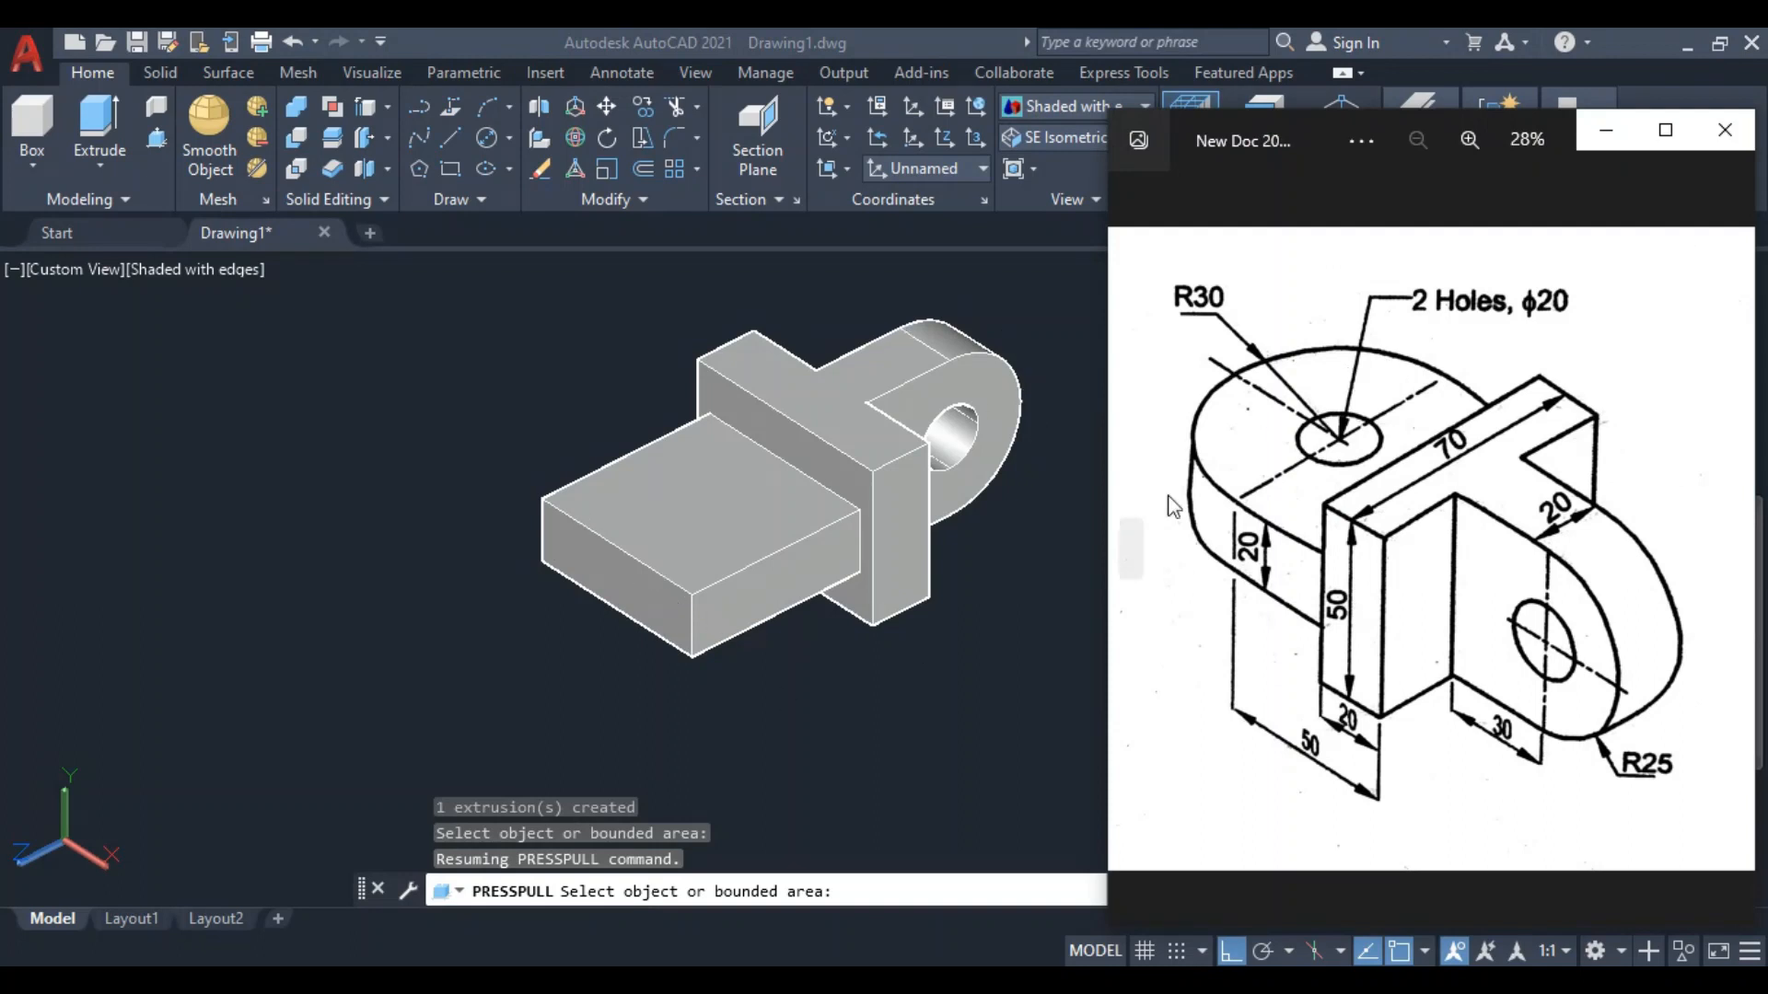
key(alt+Tab)
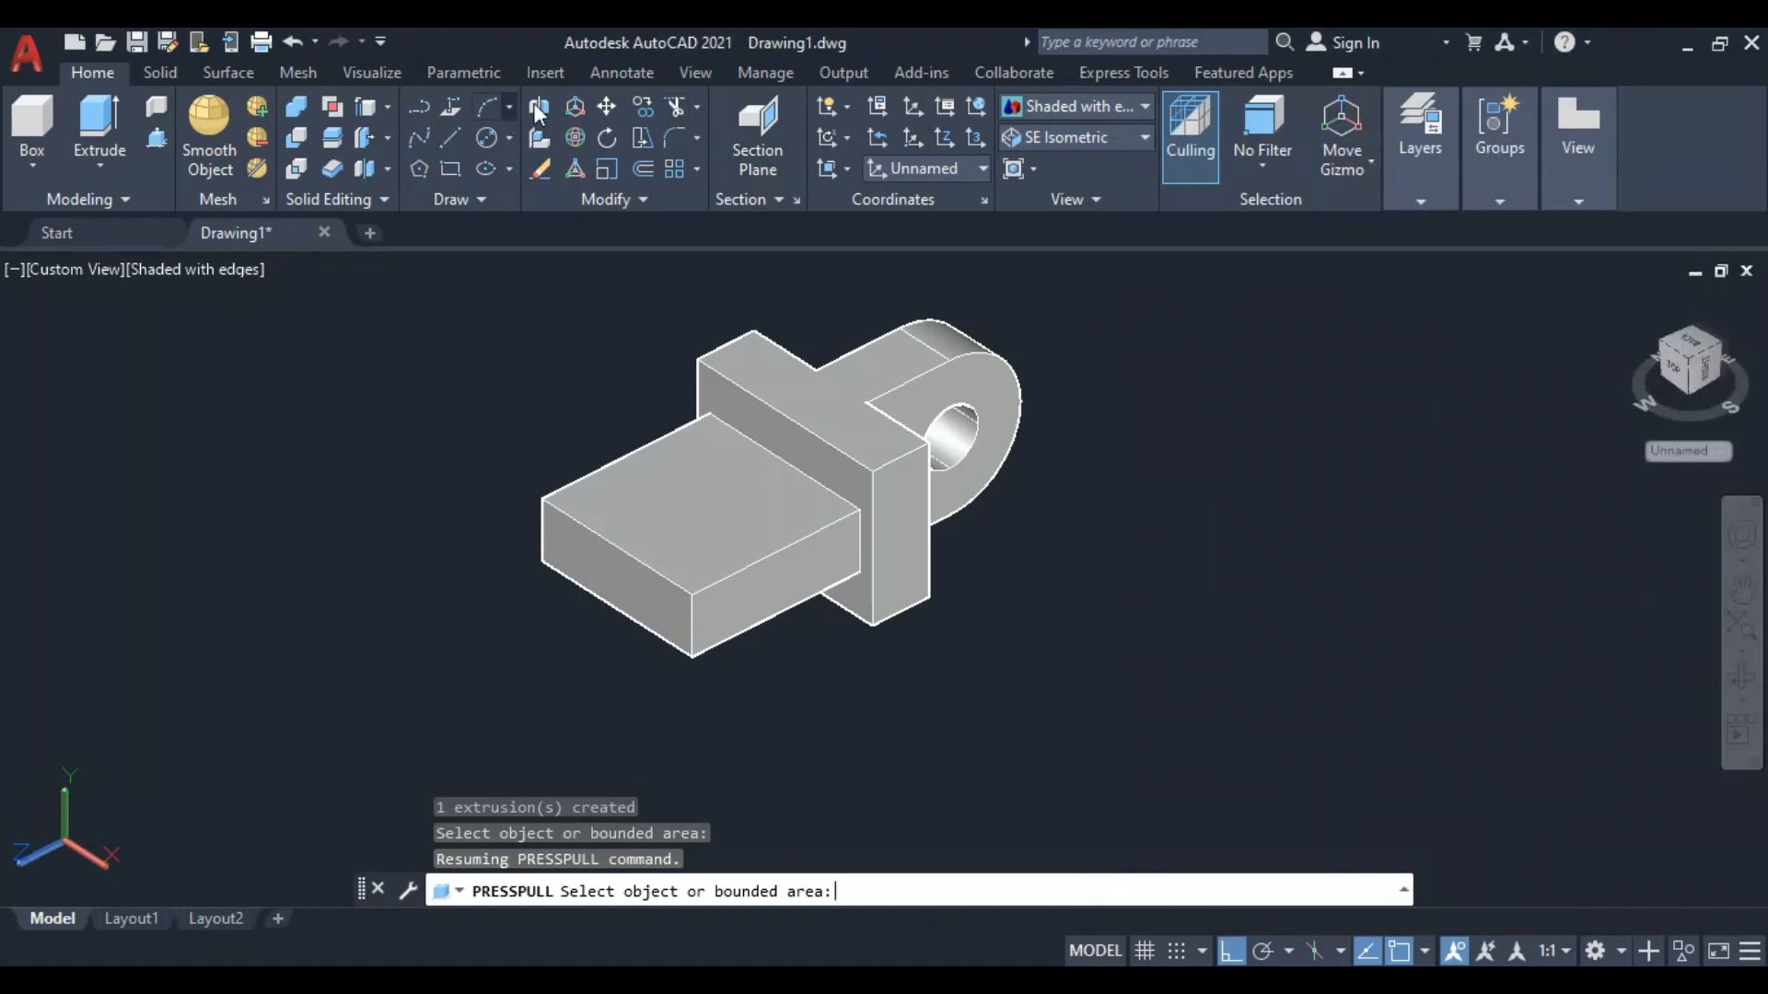
click(672, 140)
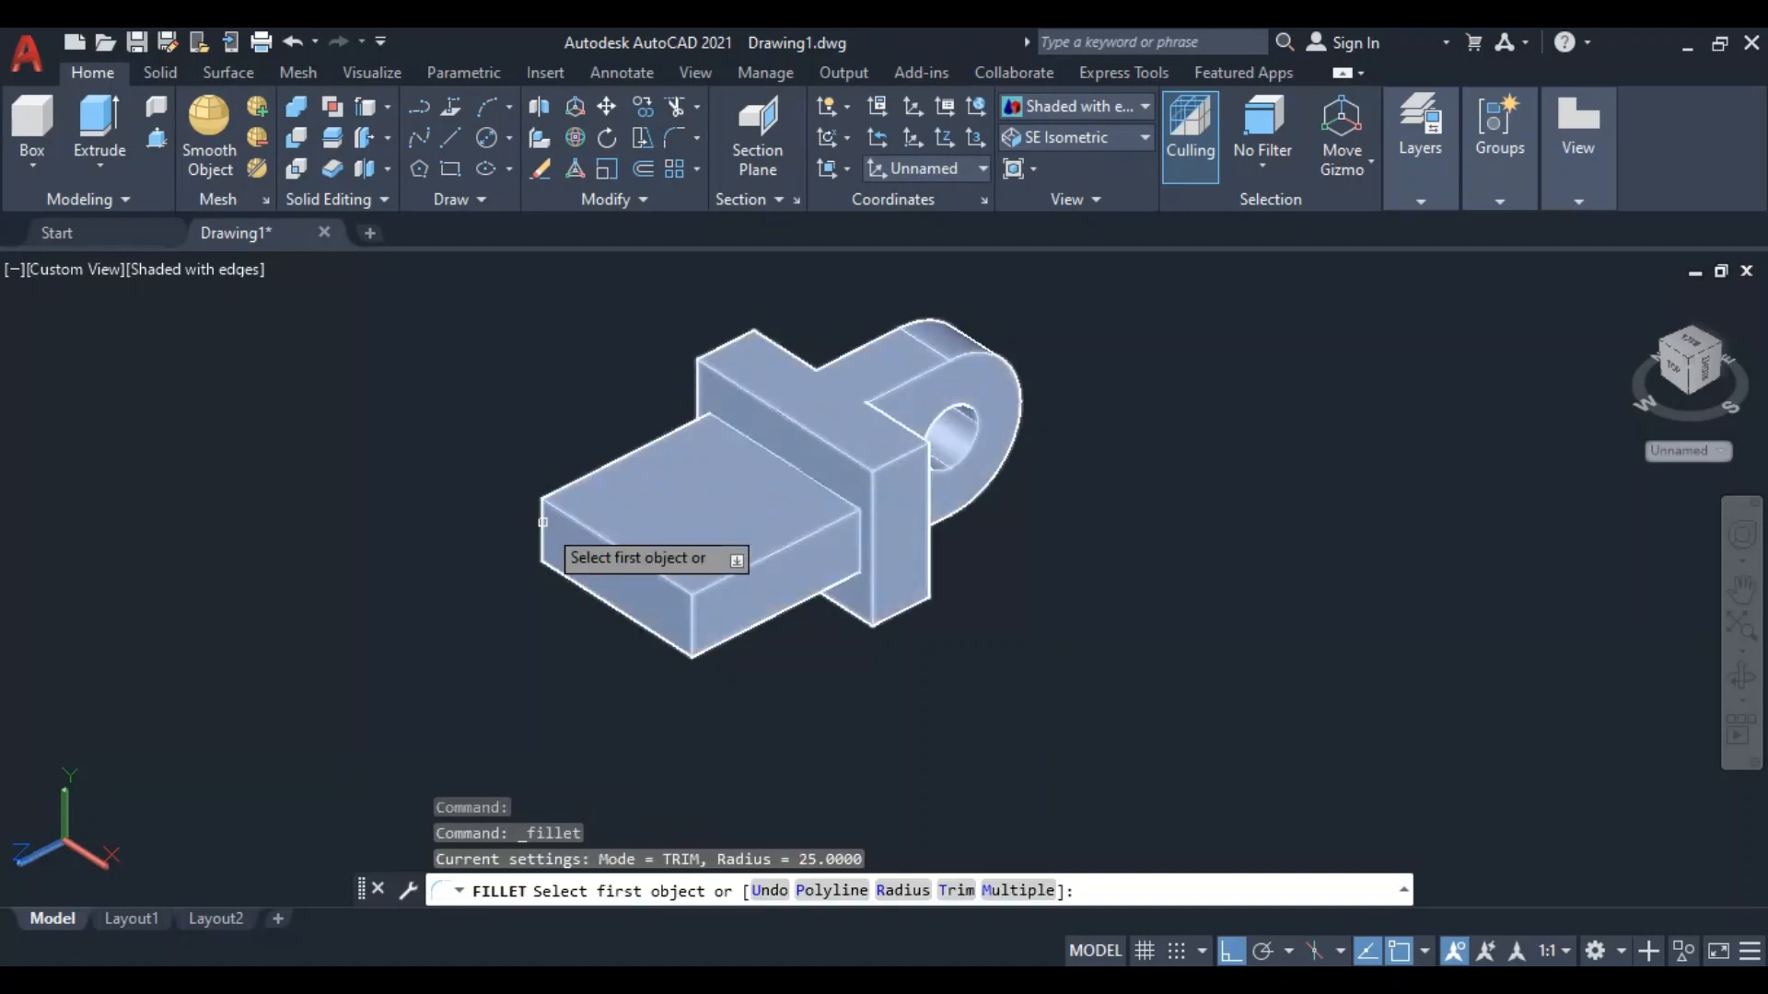
click(542, 525)
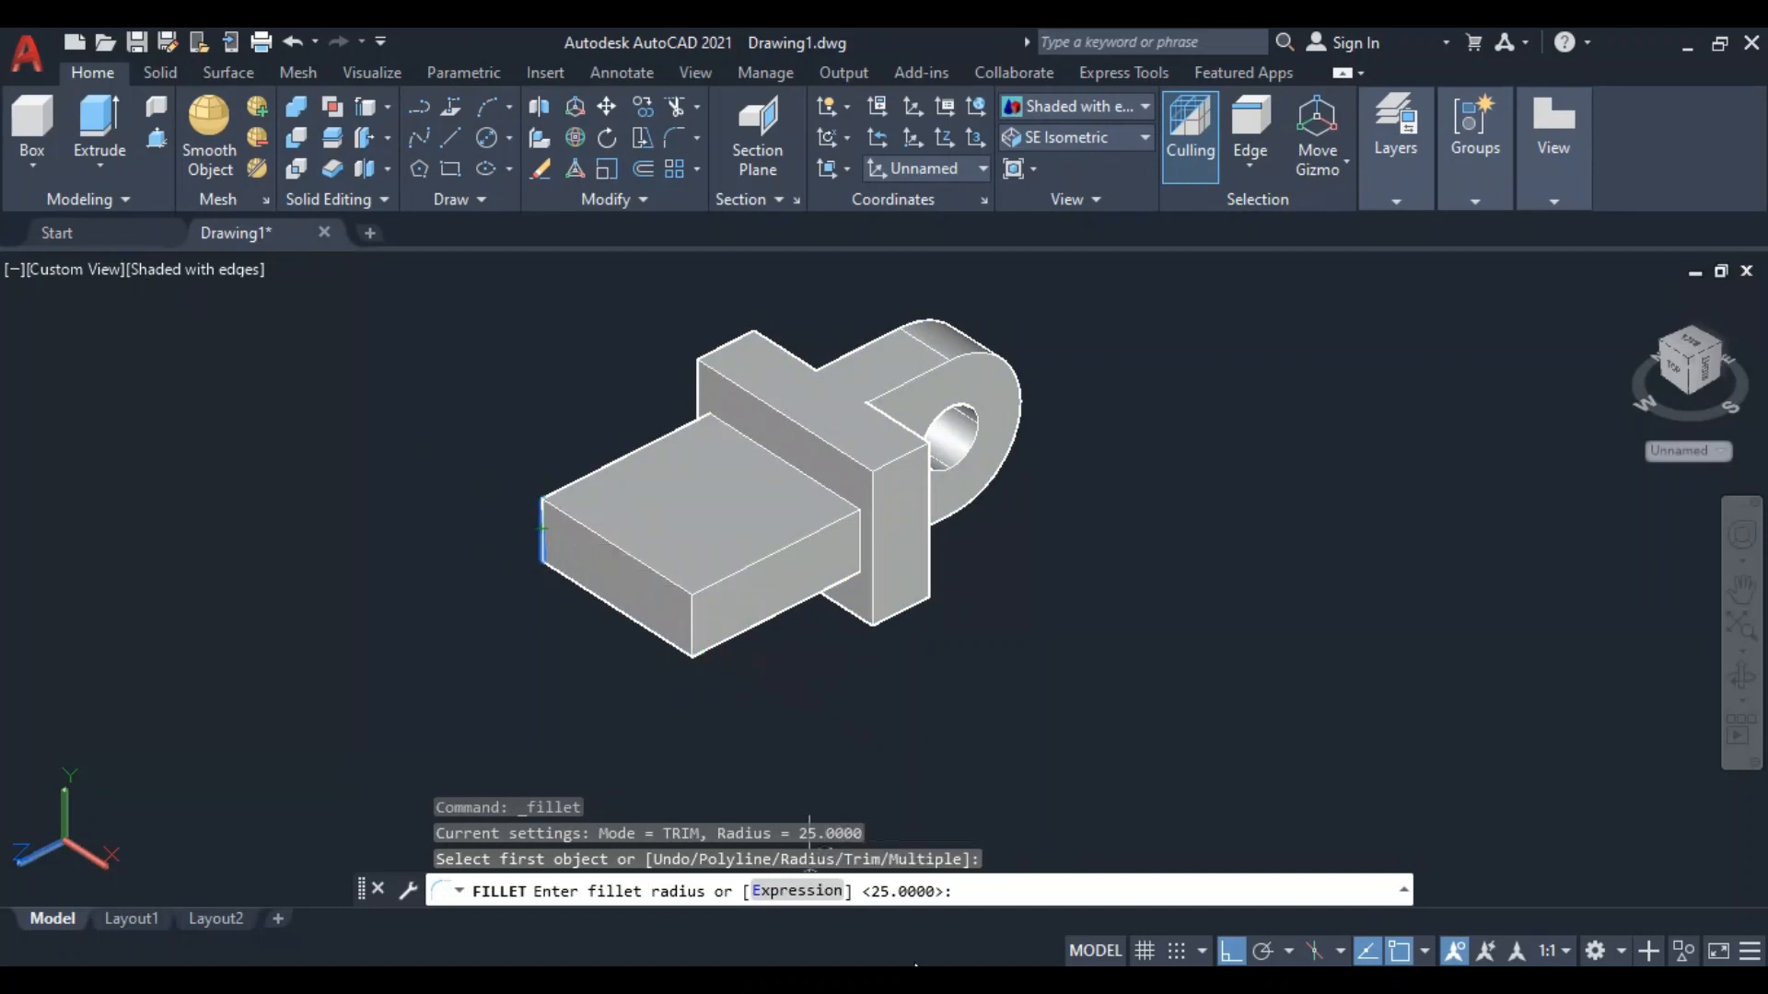
key(alt+Tab)
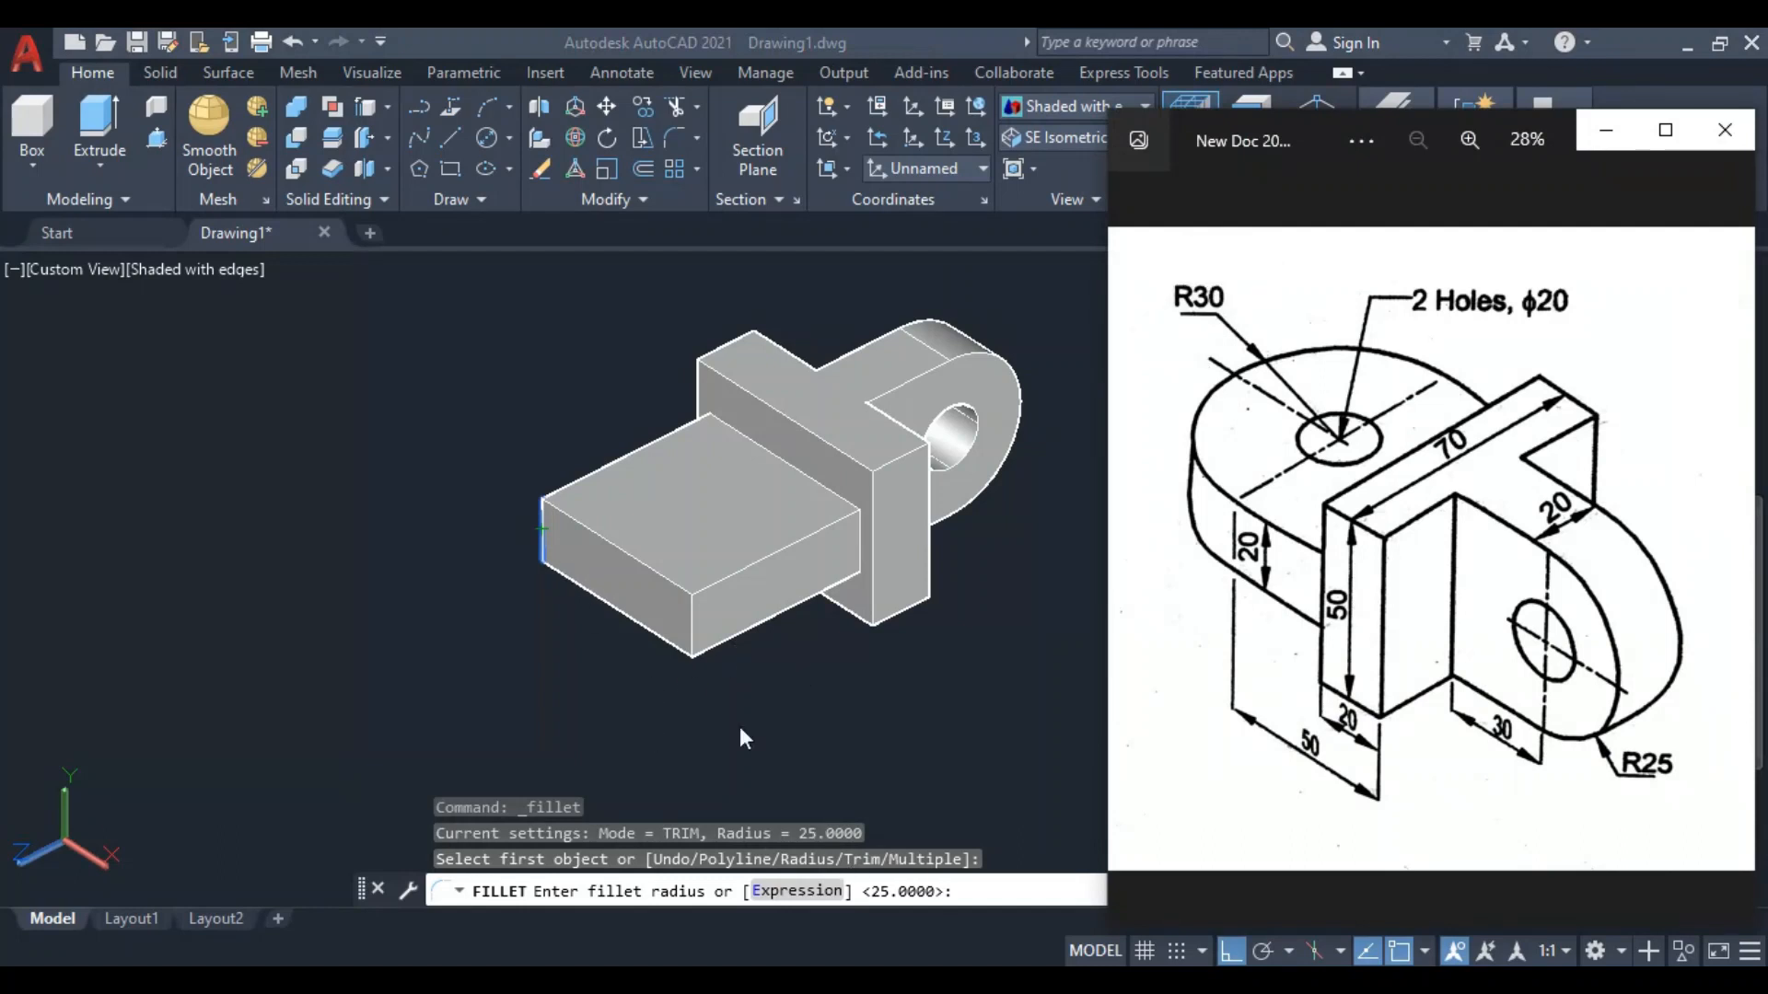
click(976, 898)
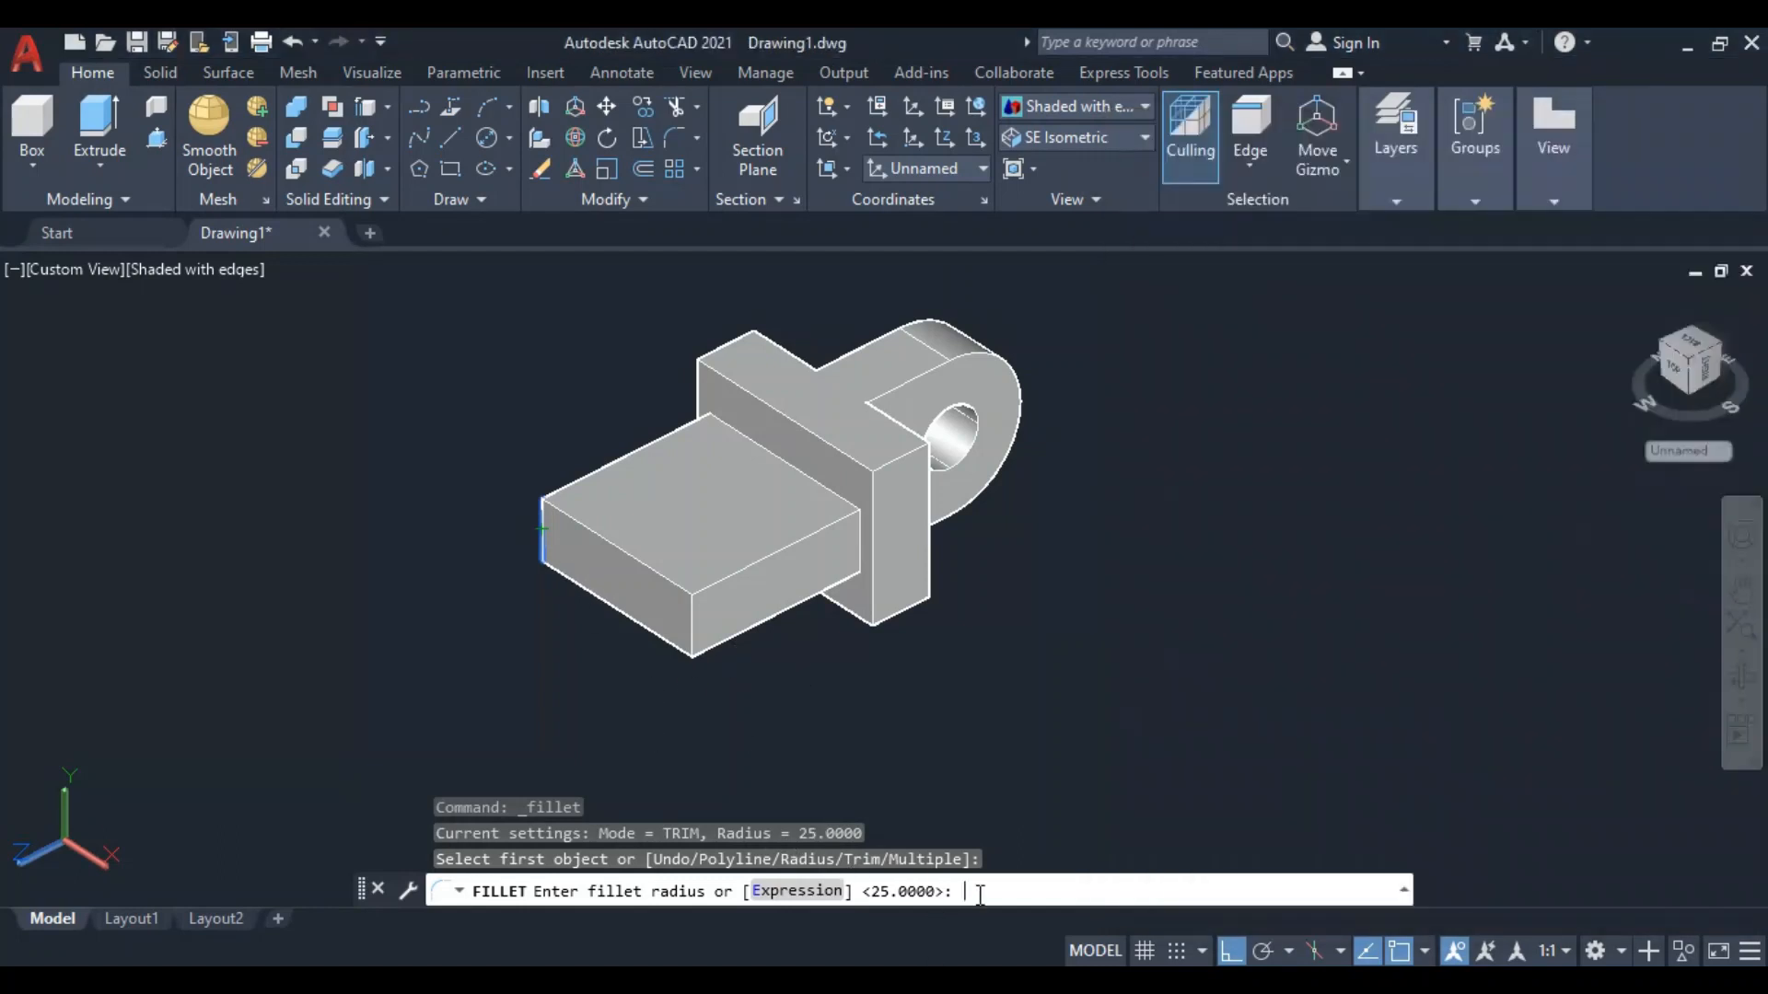
text(30)
key(Return)
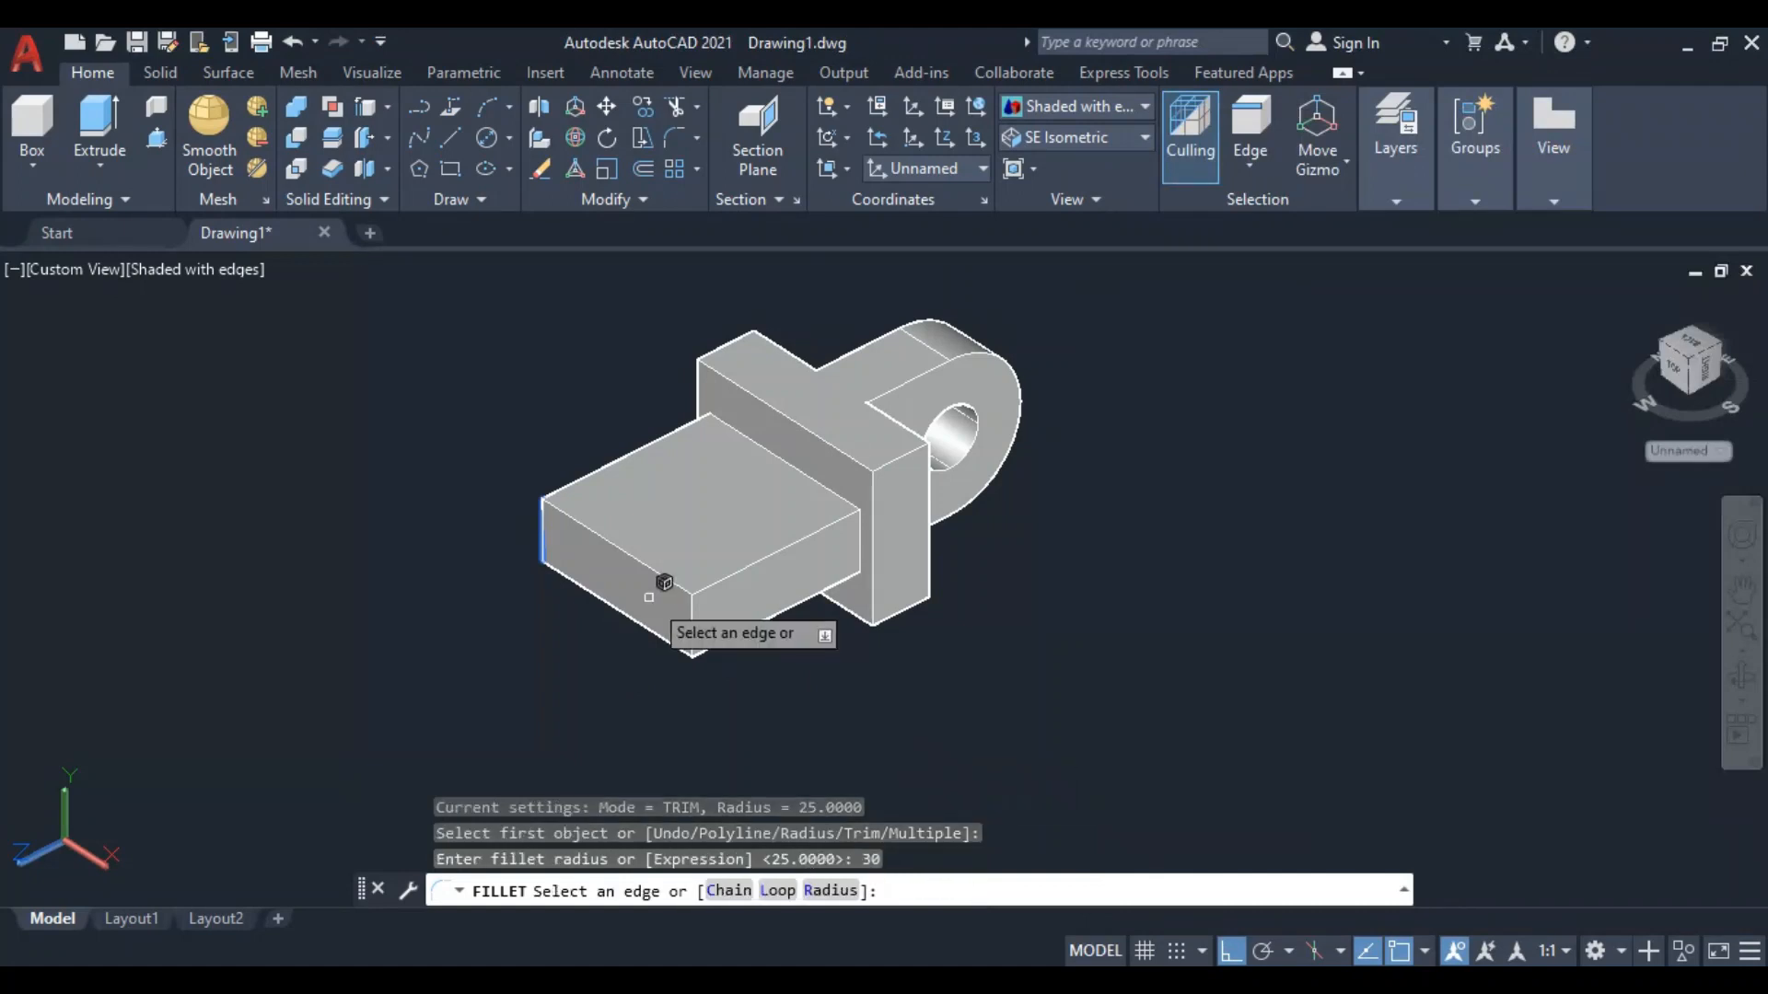
click(693, 619)
key(Return)
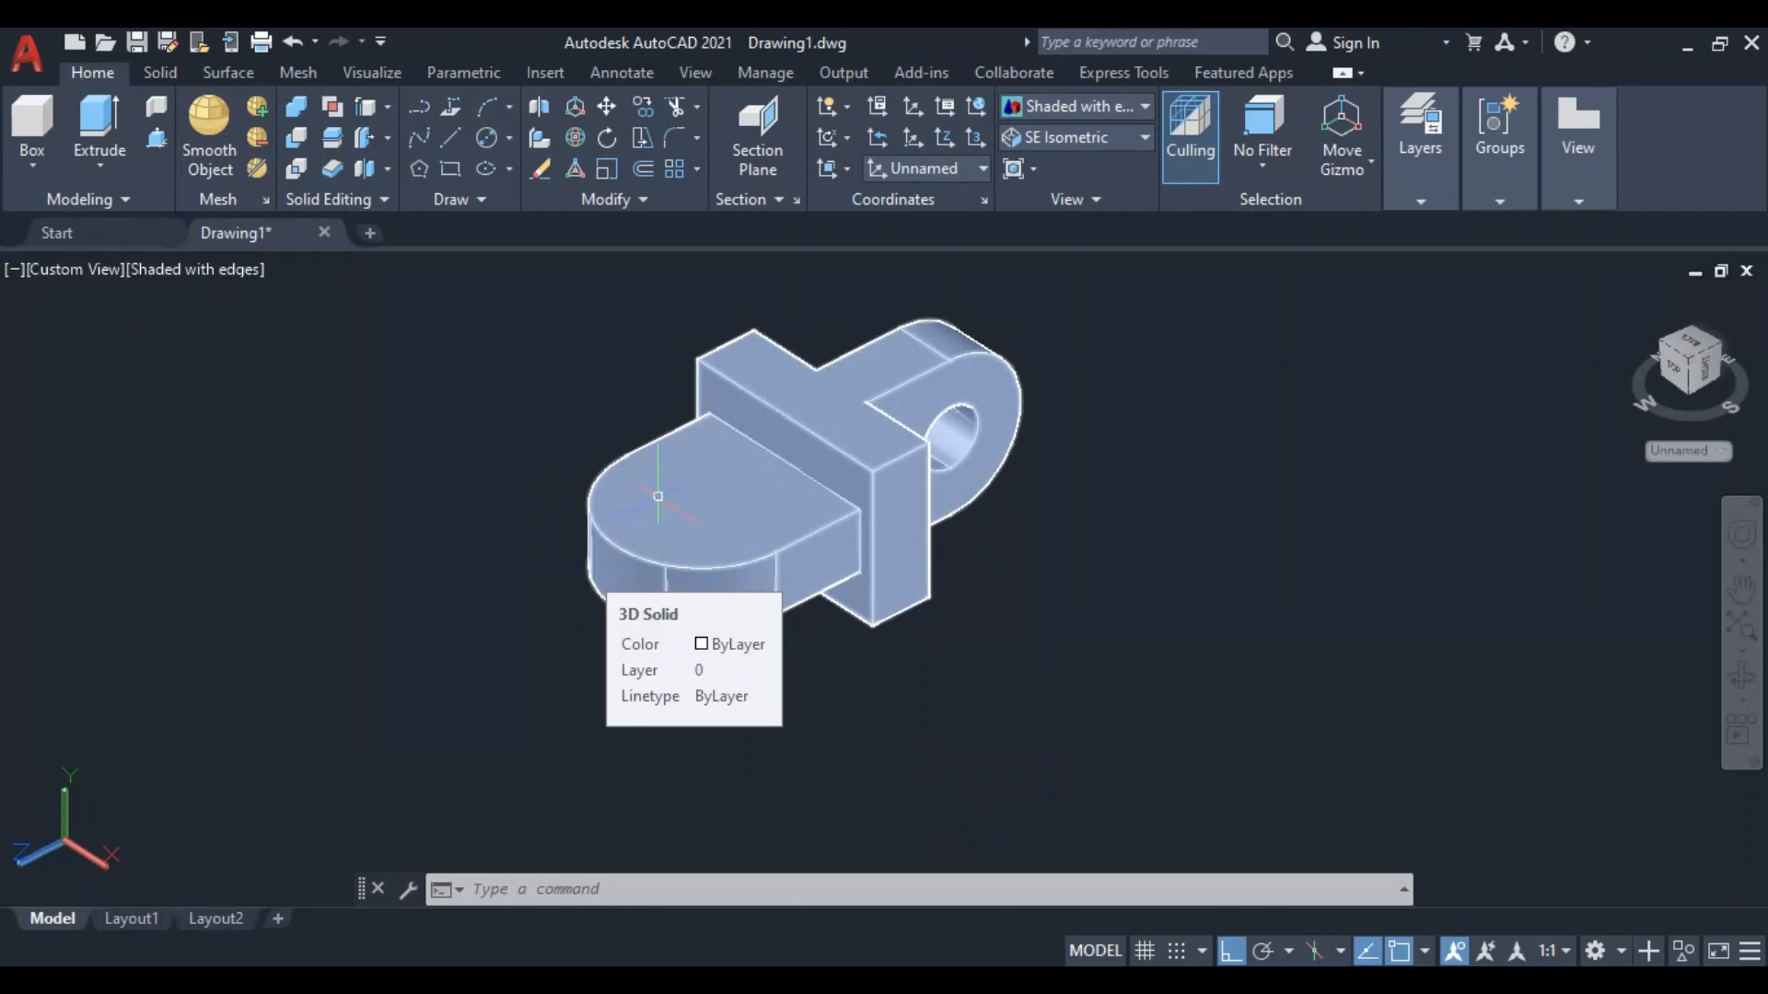
key(Escape)
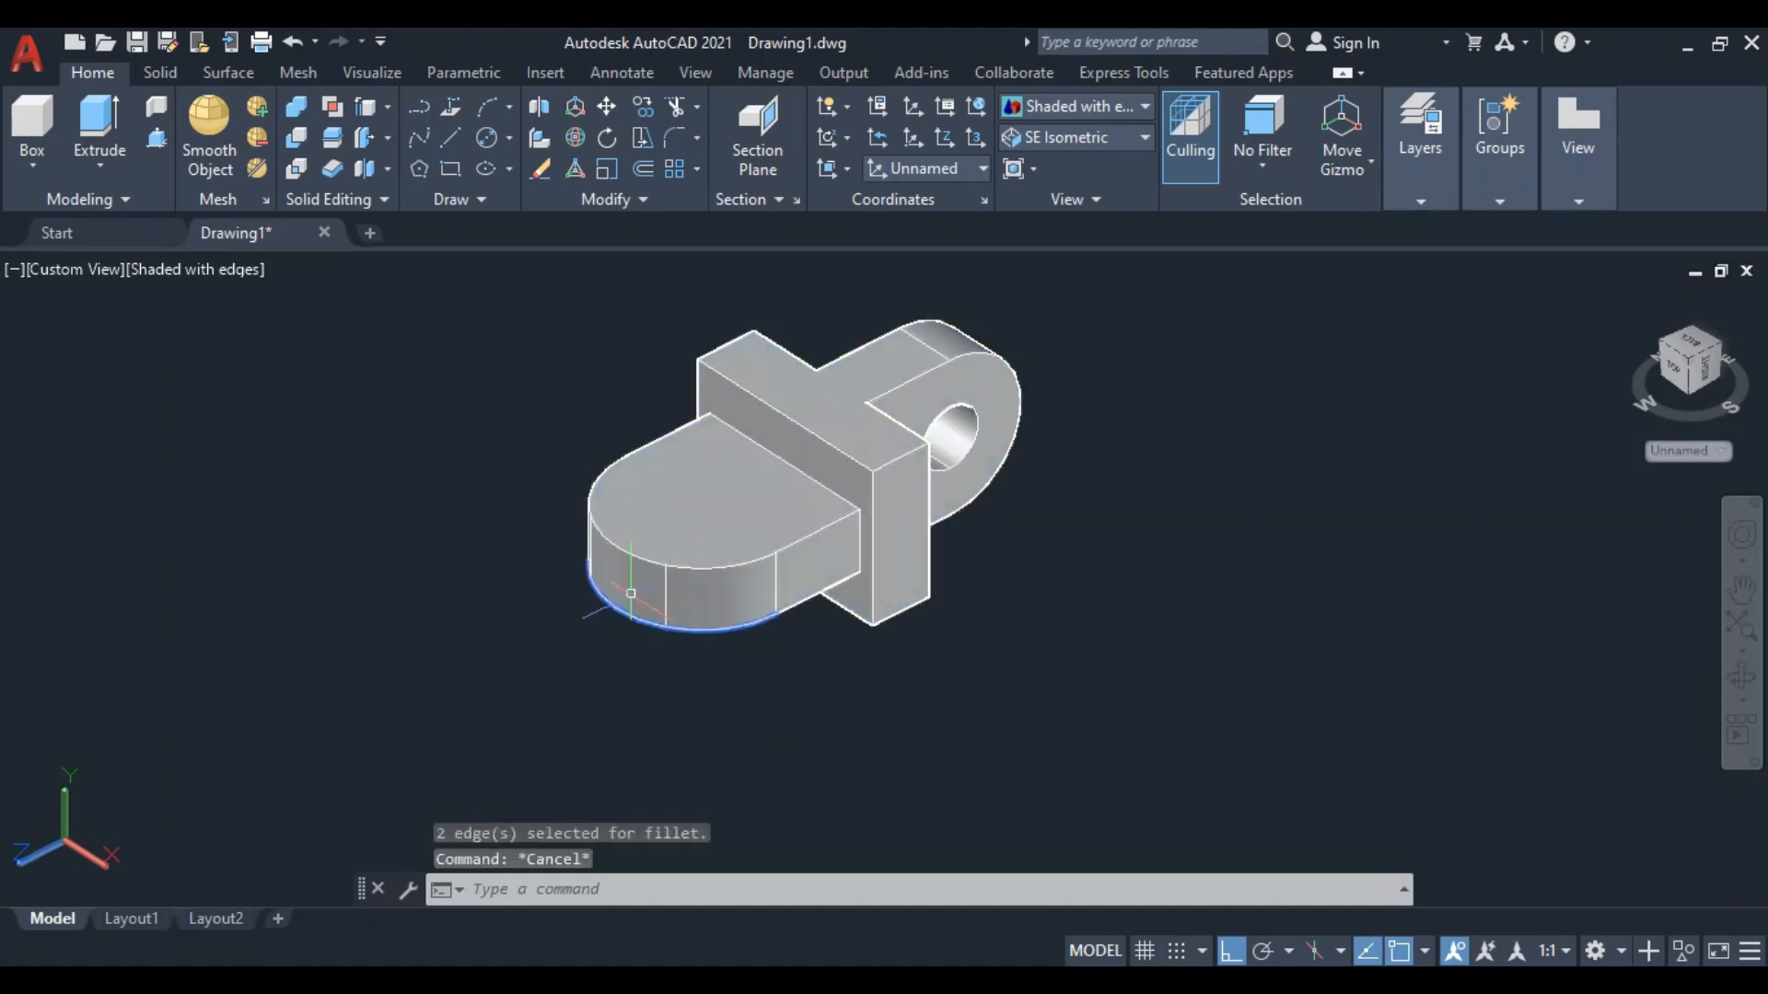
middle_drag(719, 460, 465, 525)
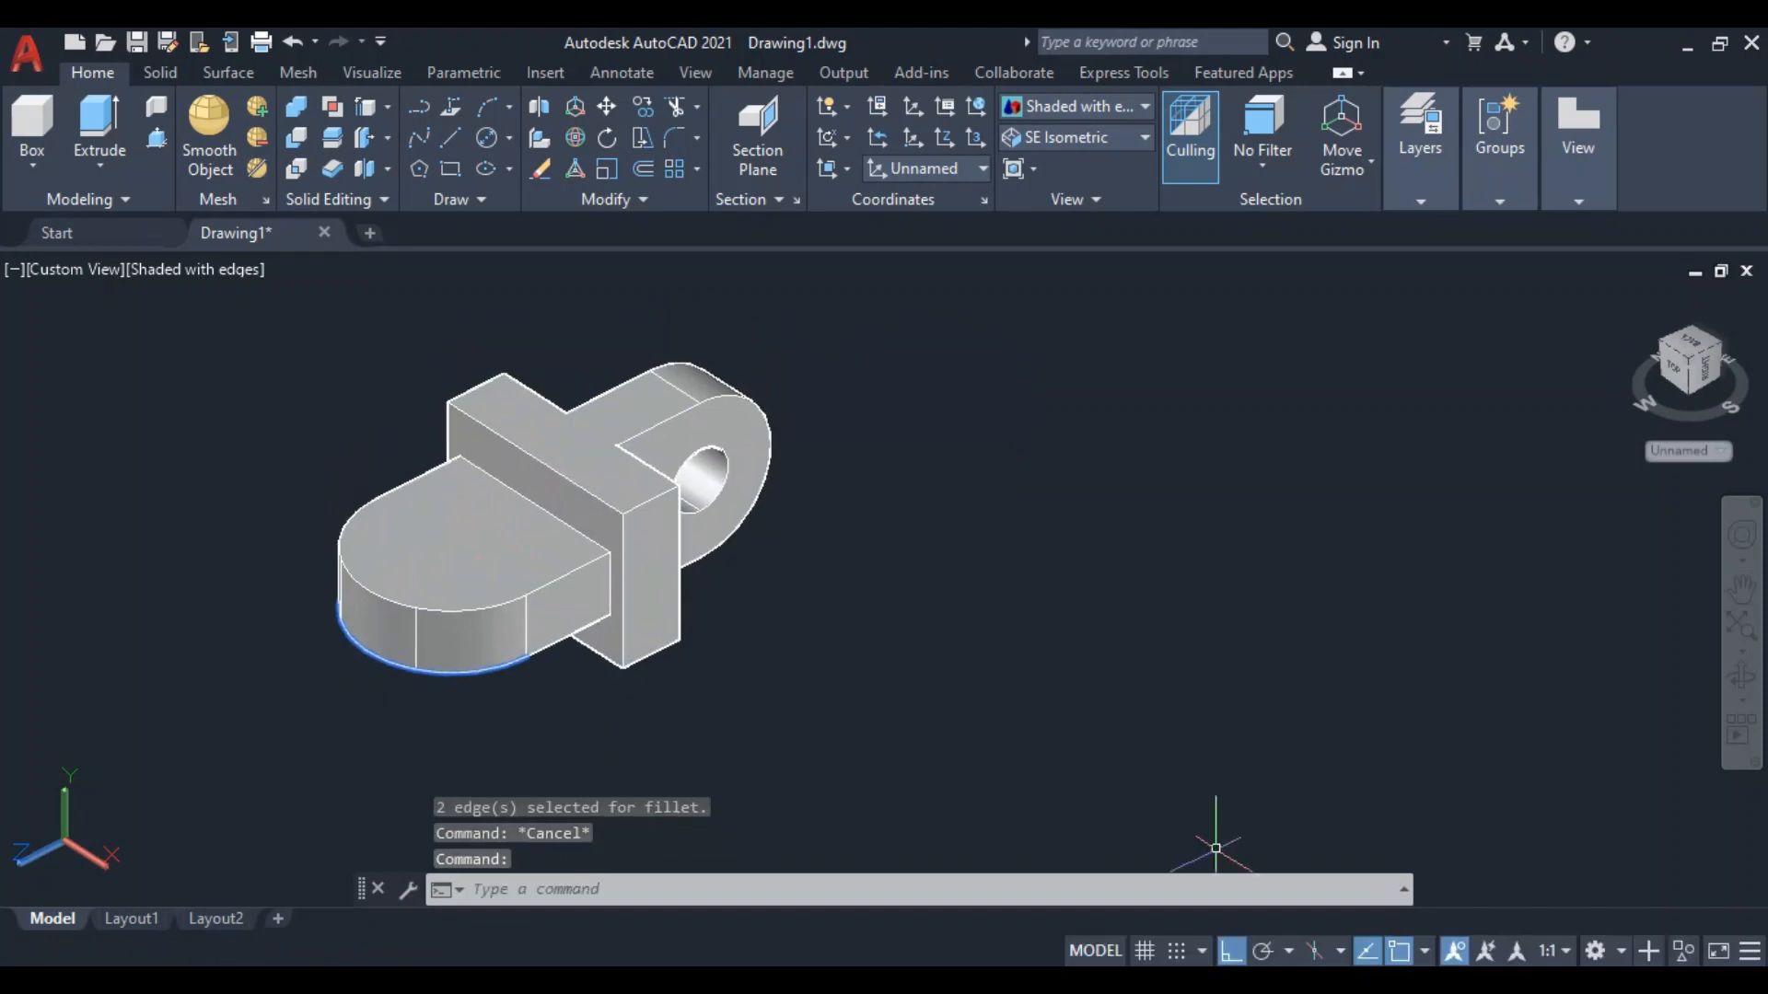
key(alt+Tab)
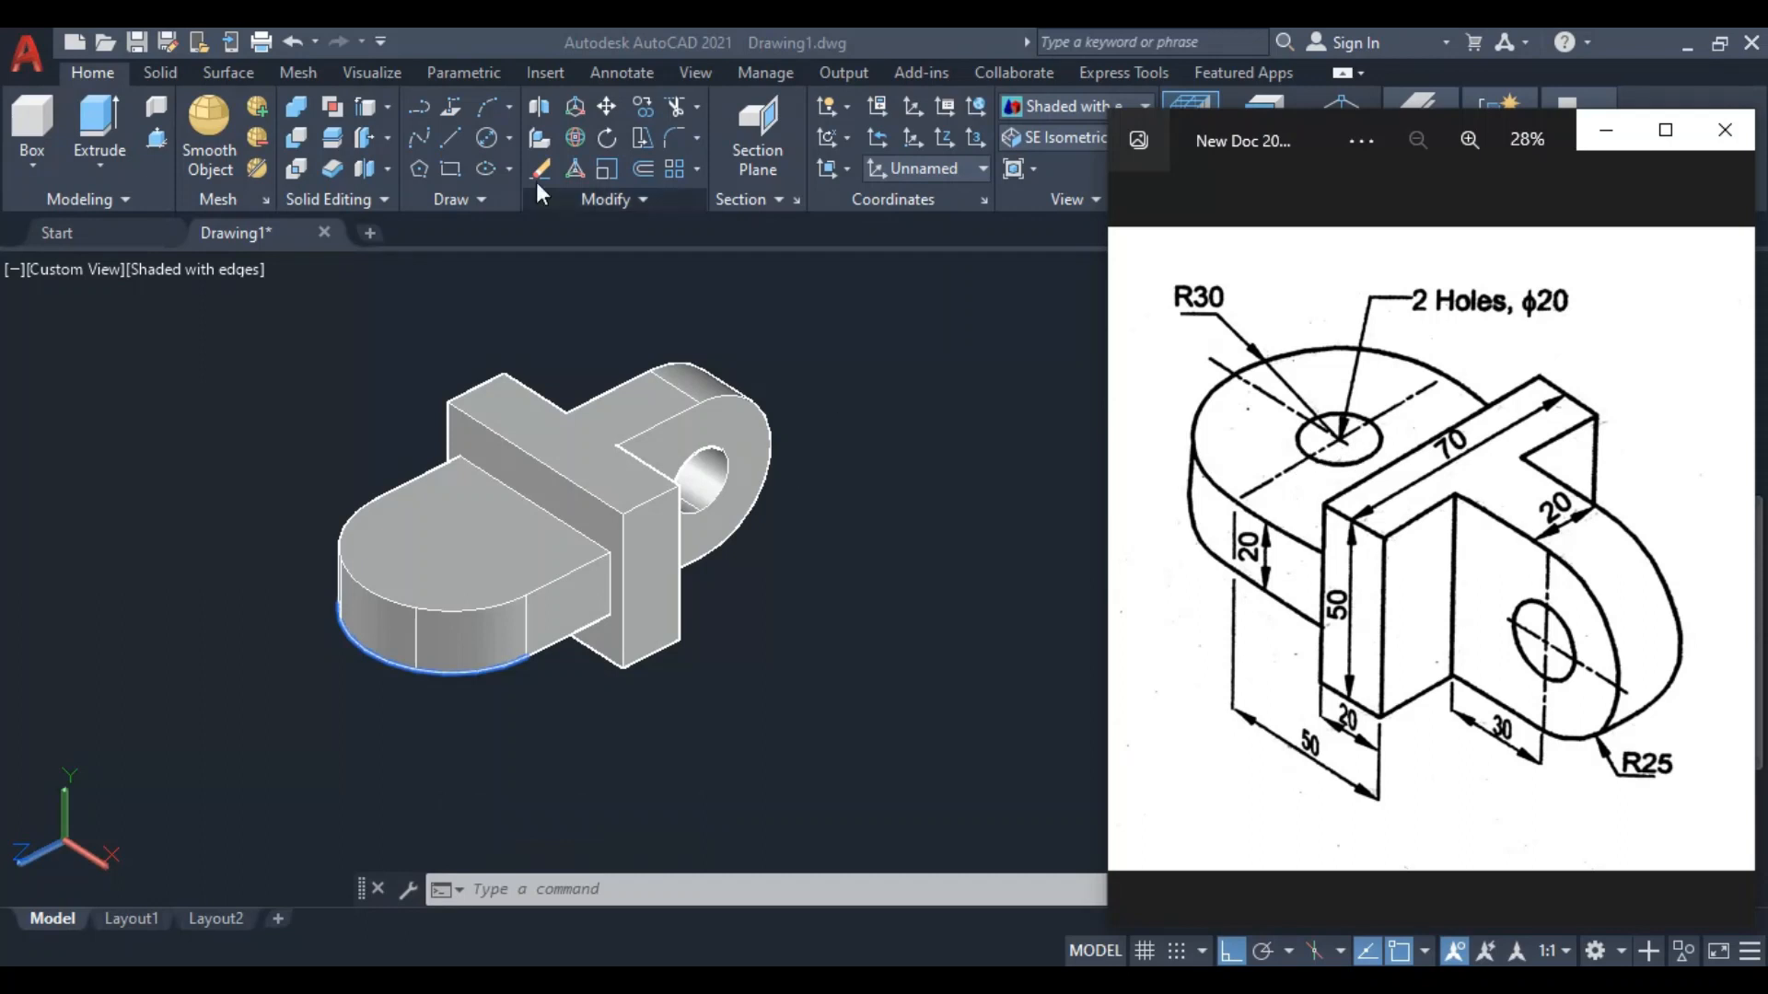
click(512, 135)
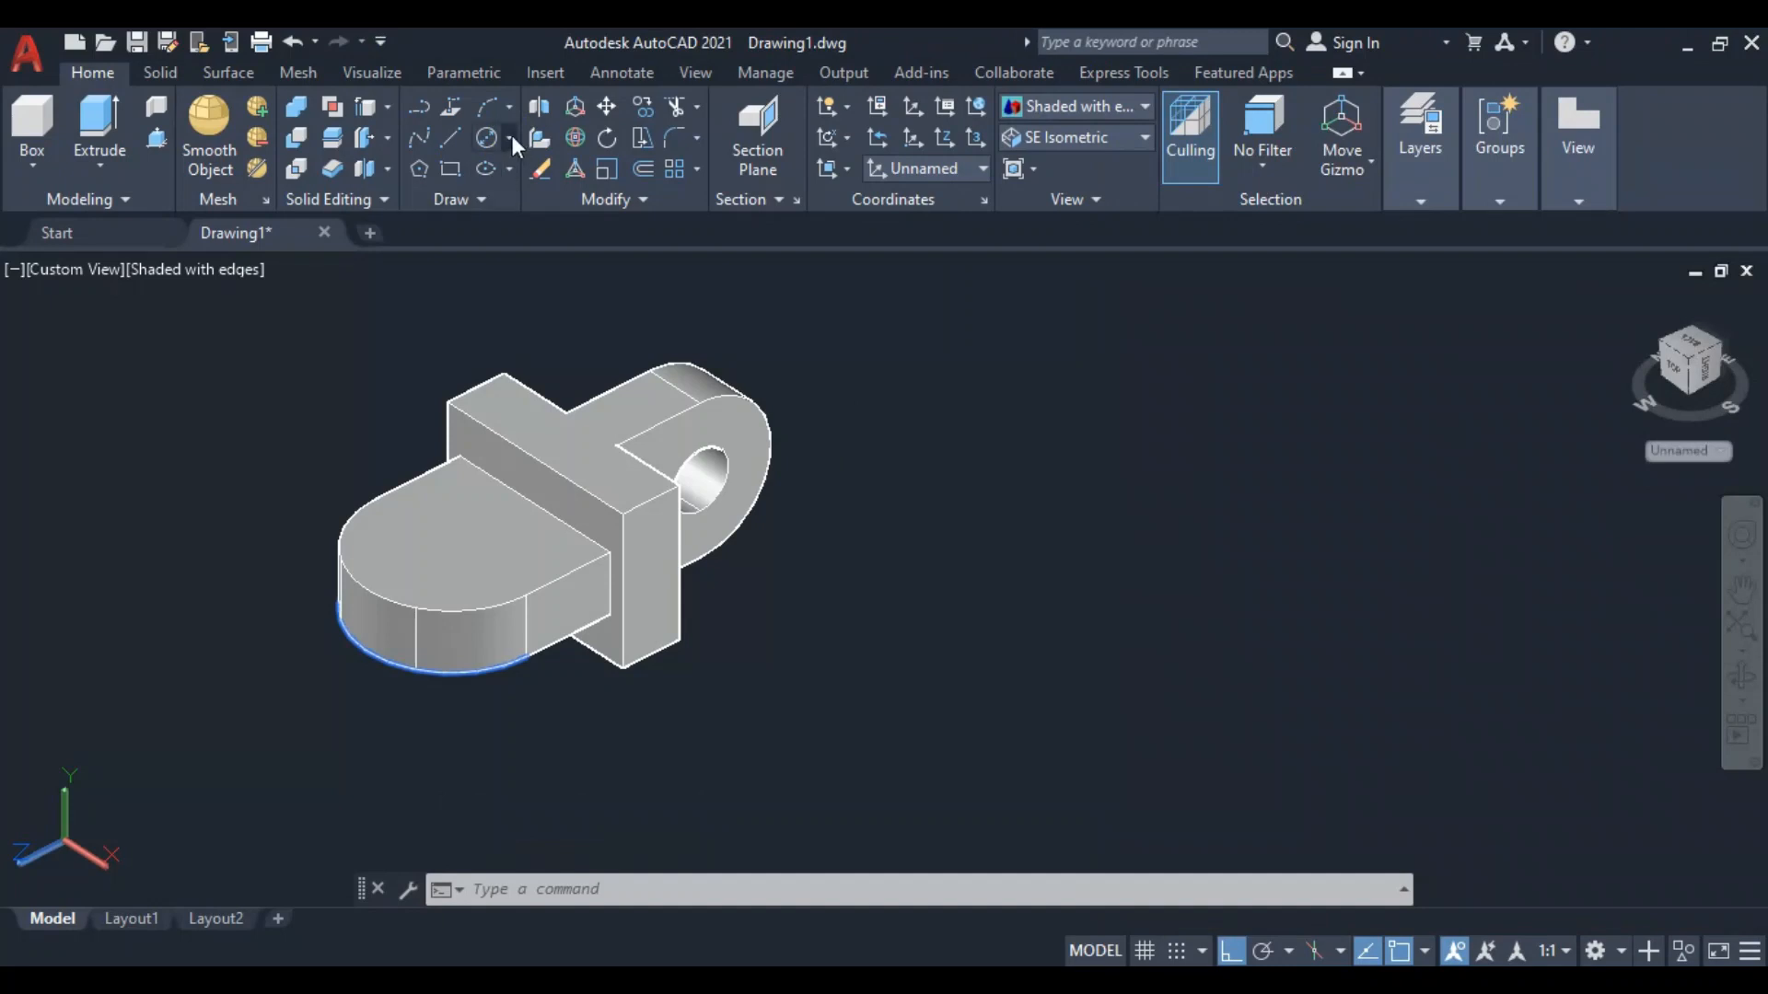
click(512, 135)
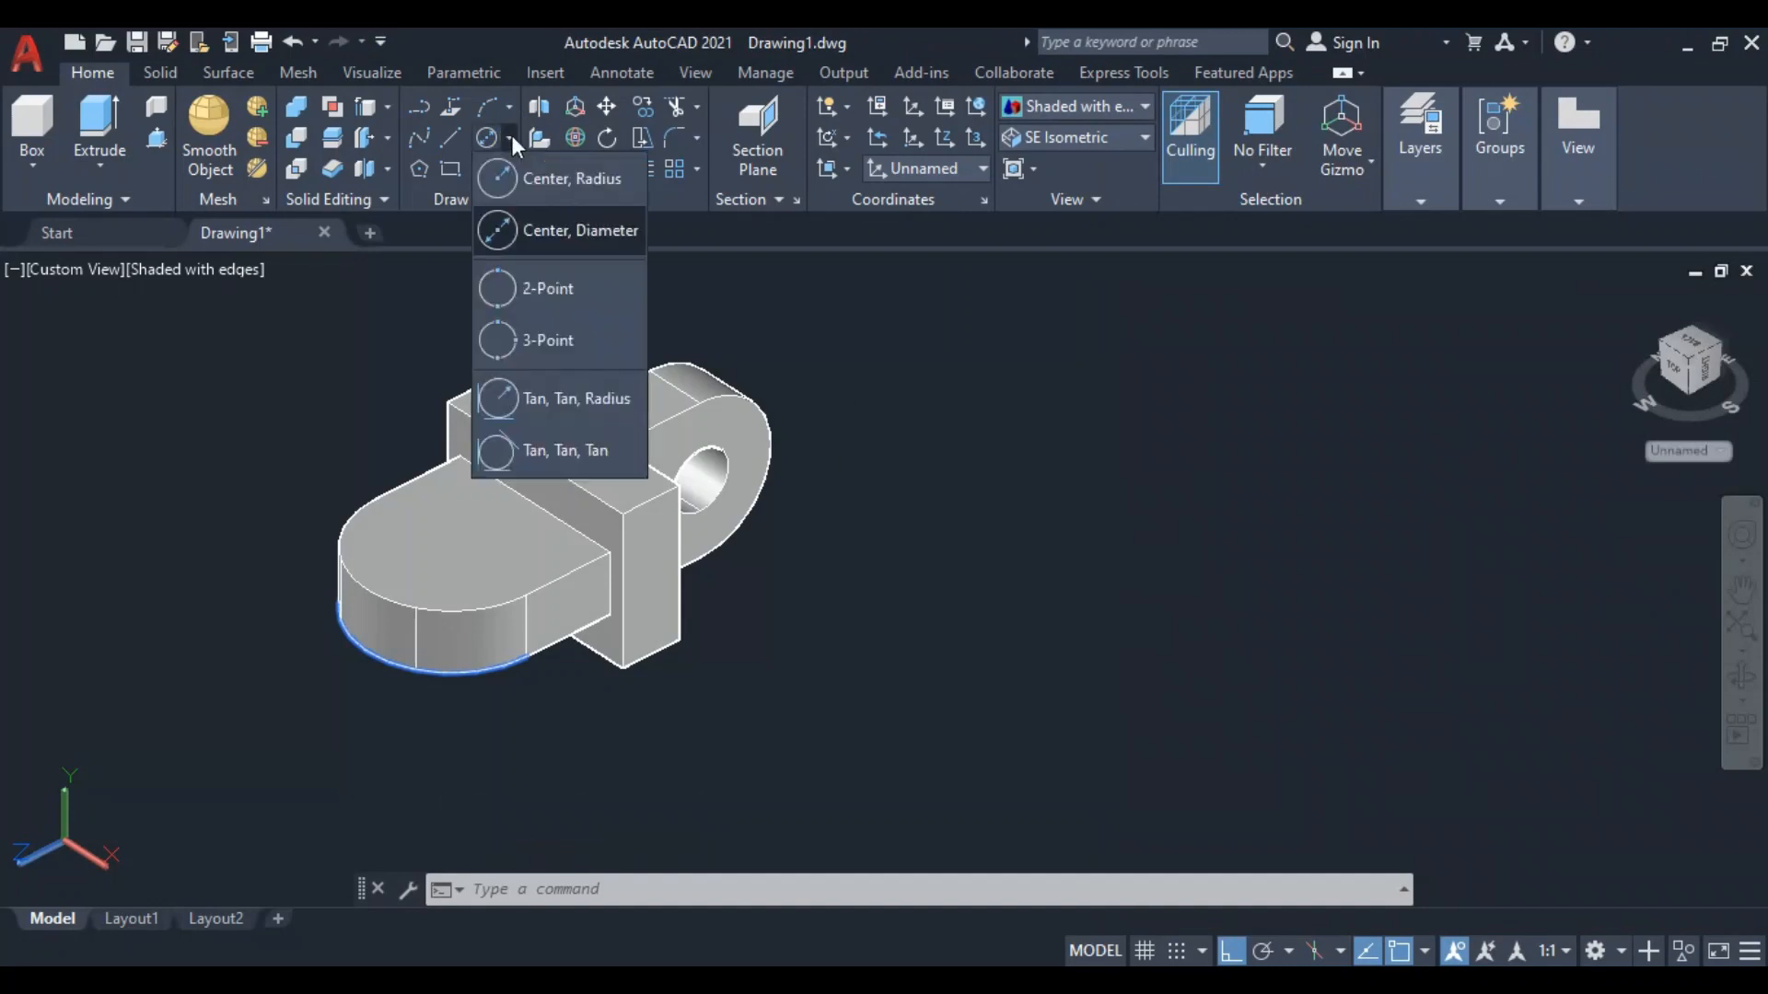
click(575, 232)
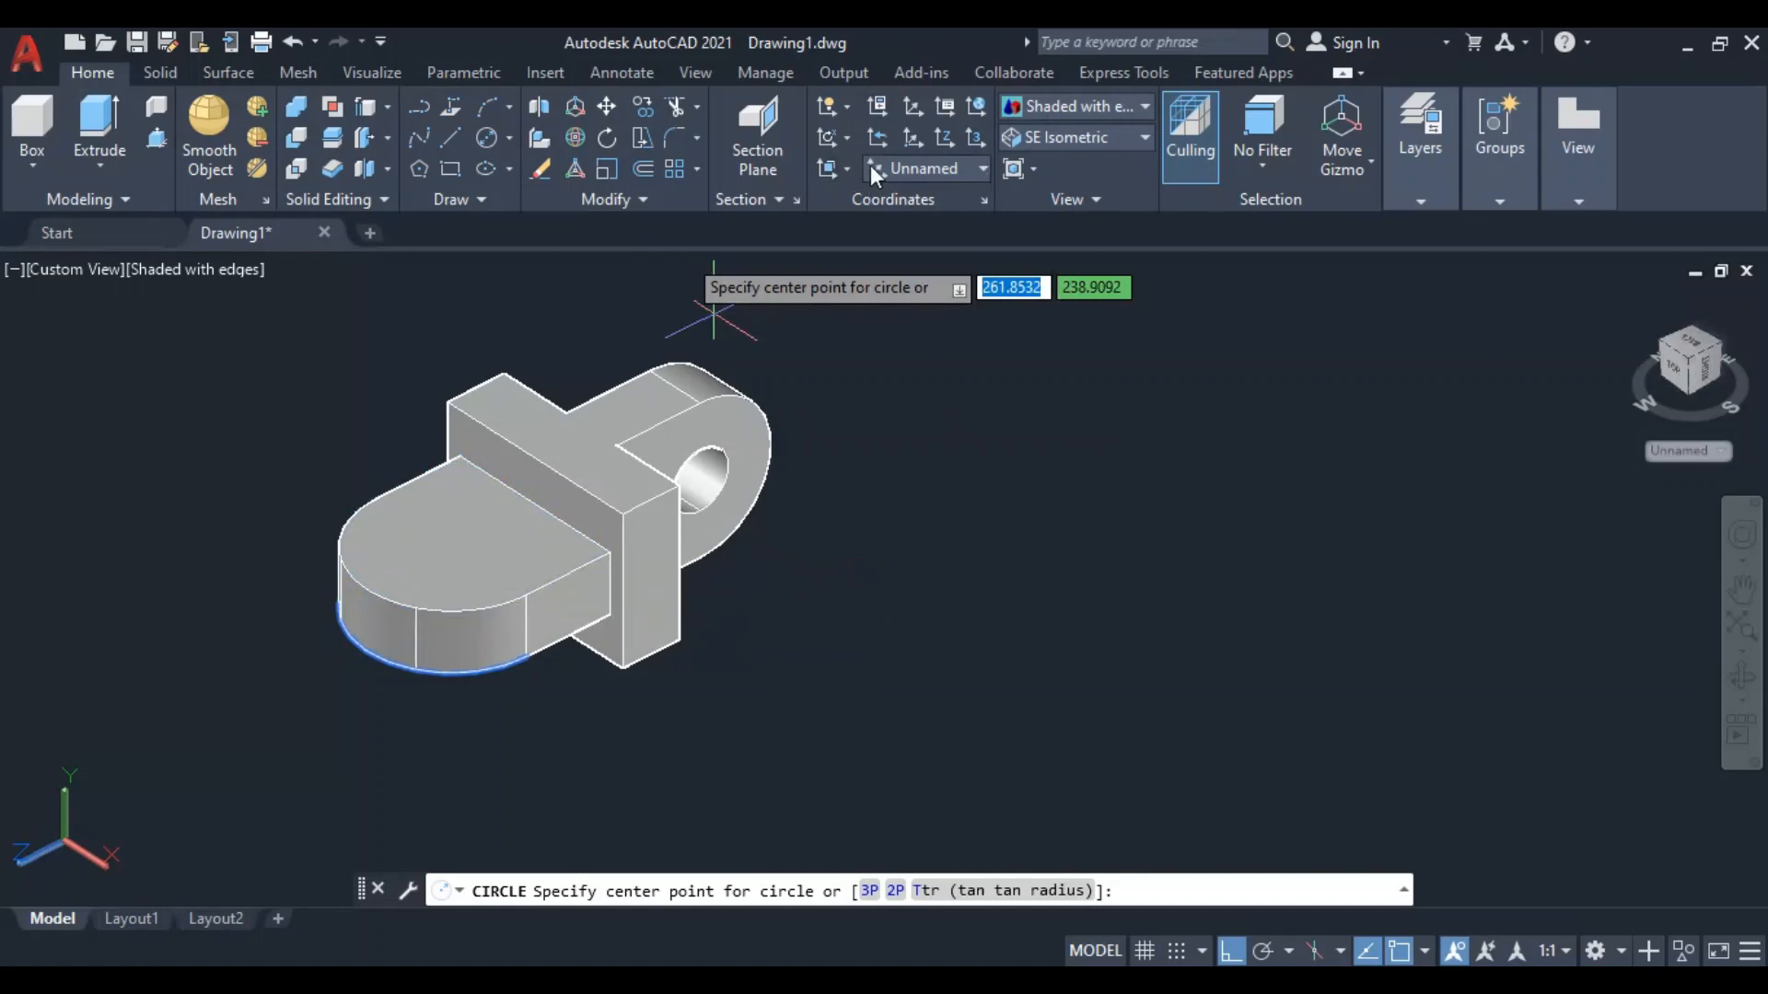
Align the UCS with the top face of the rounded rear lug
click(847, 167)
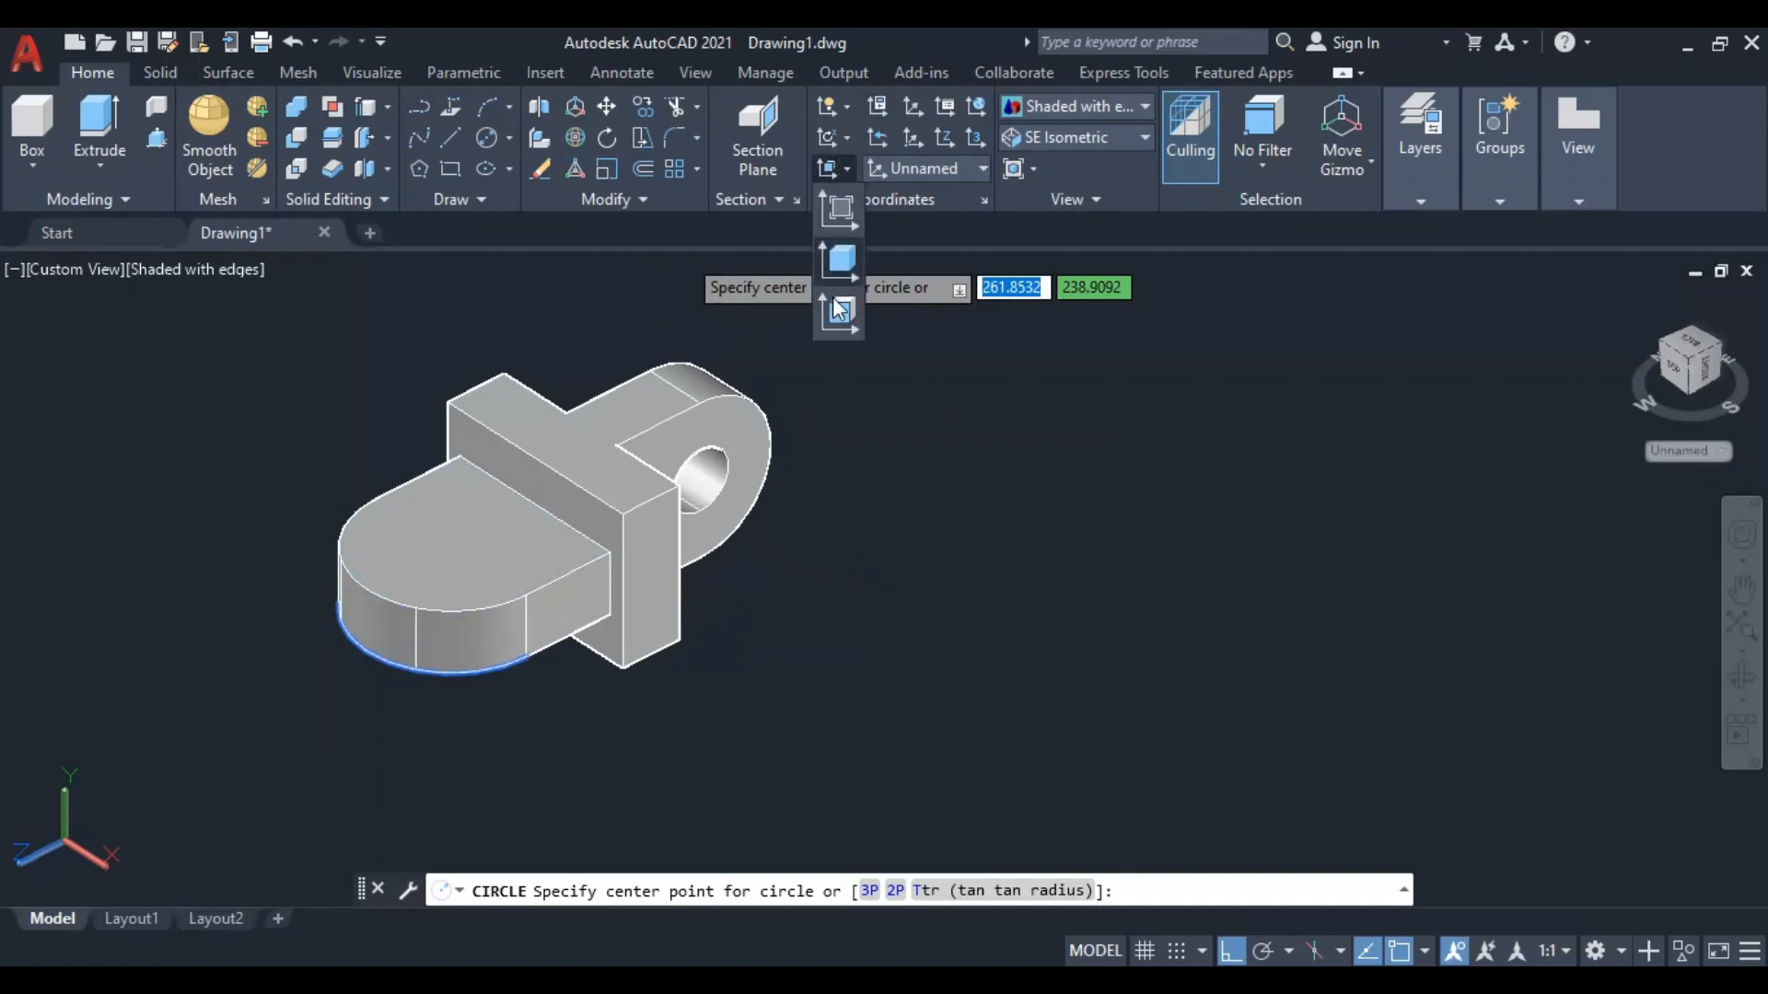
click(836, 311)
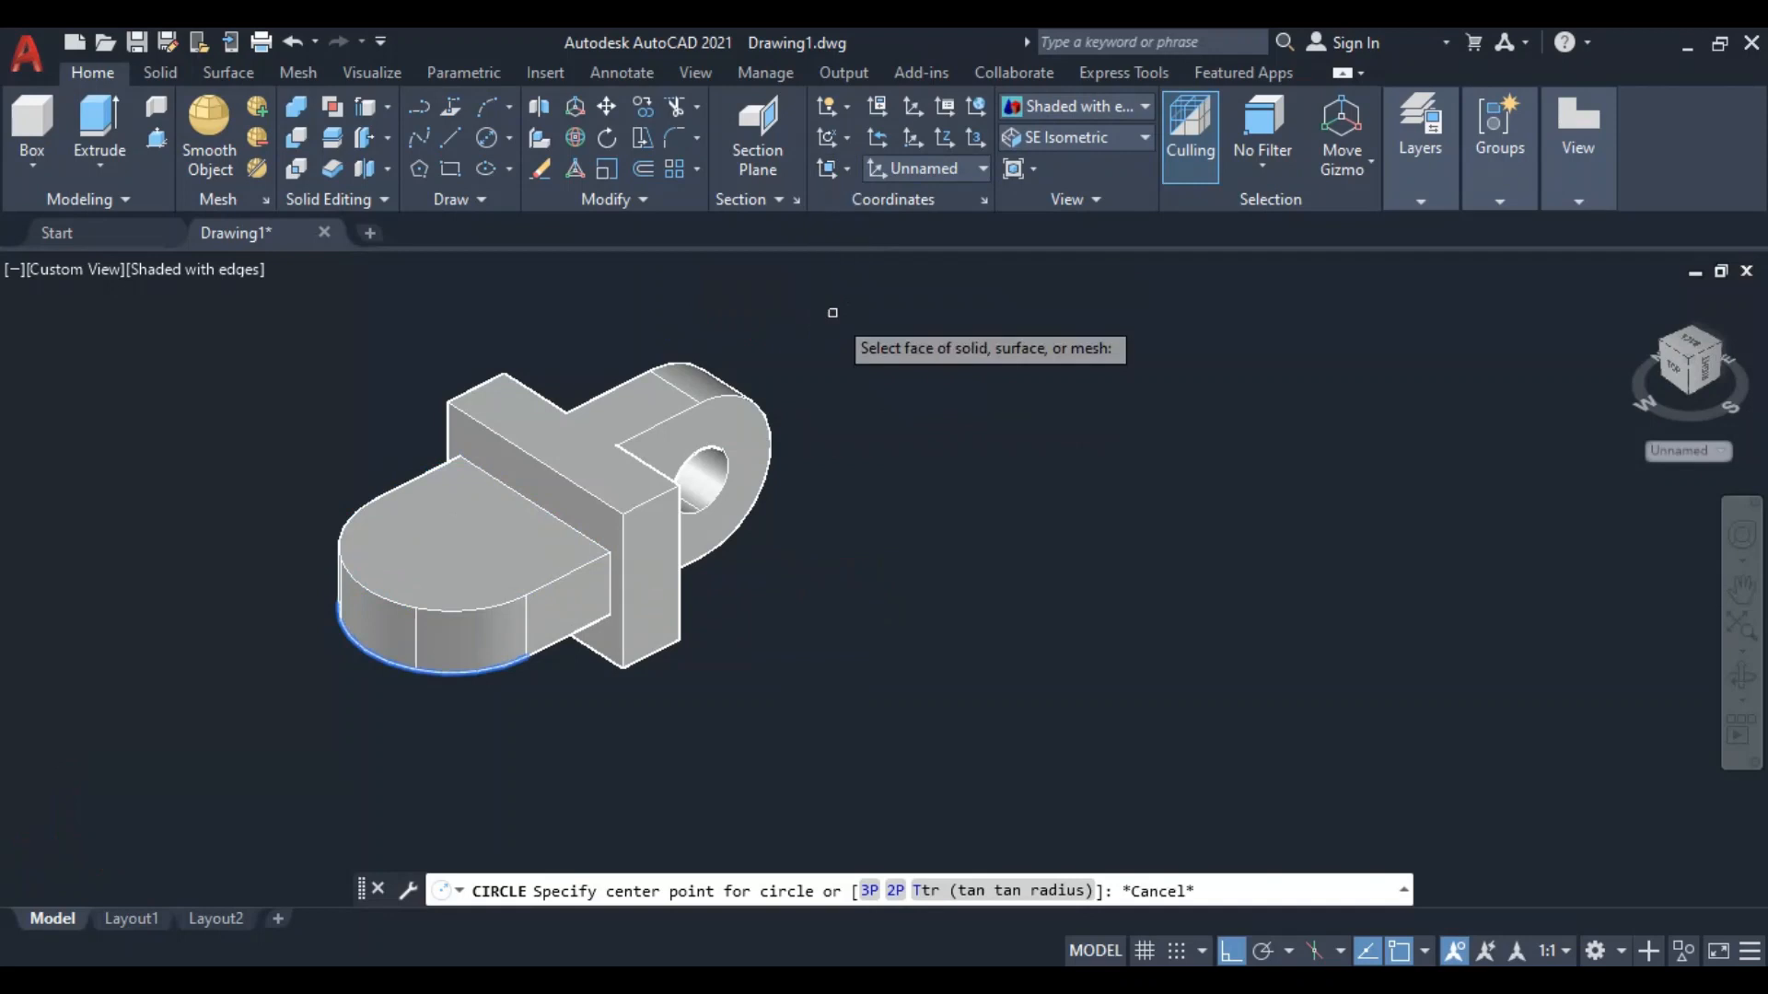
click(477, 568)
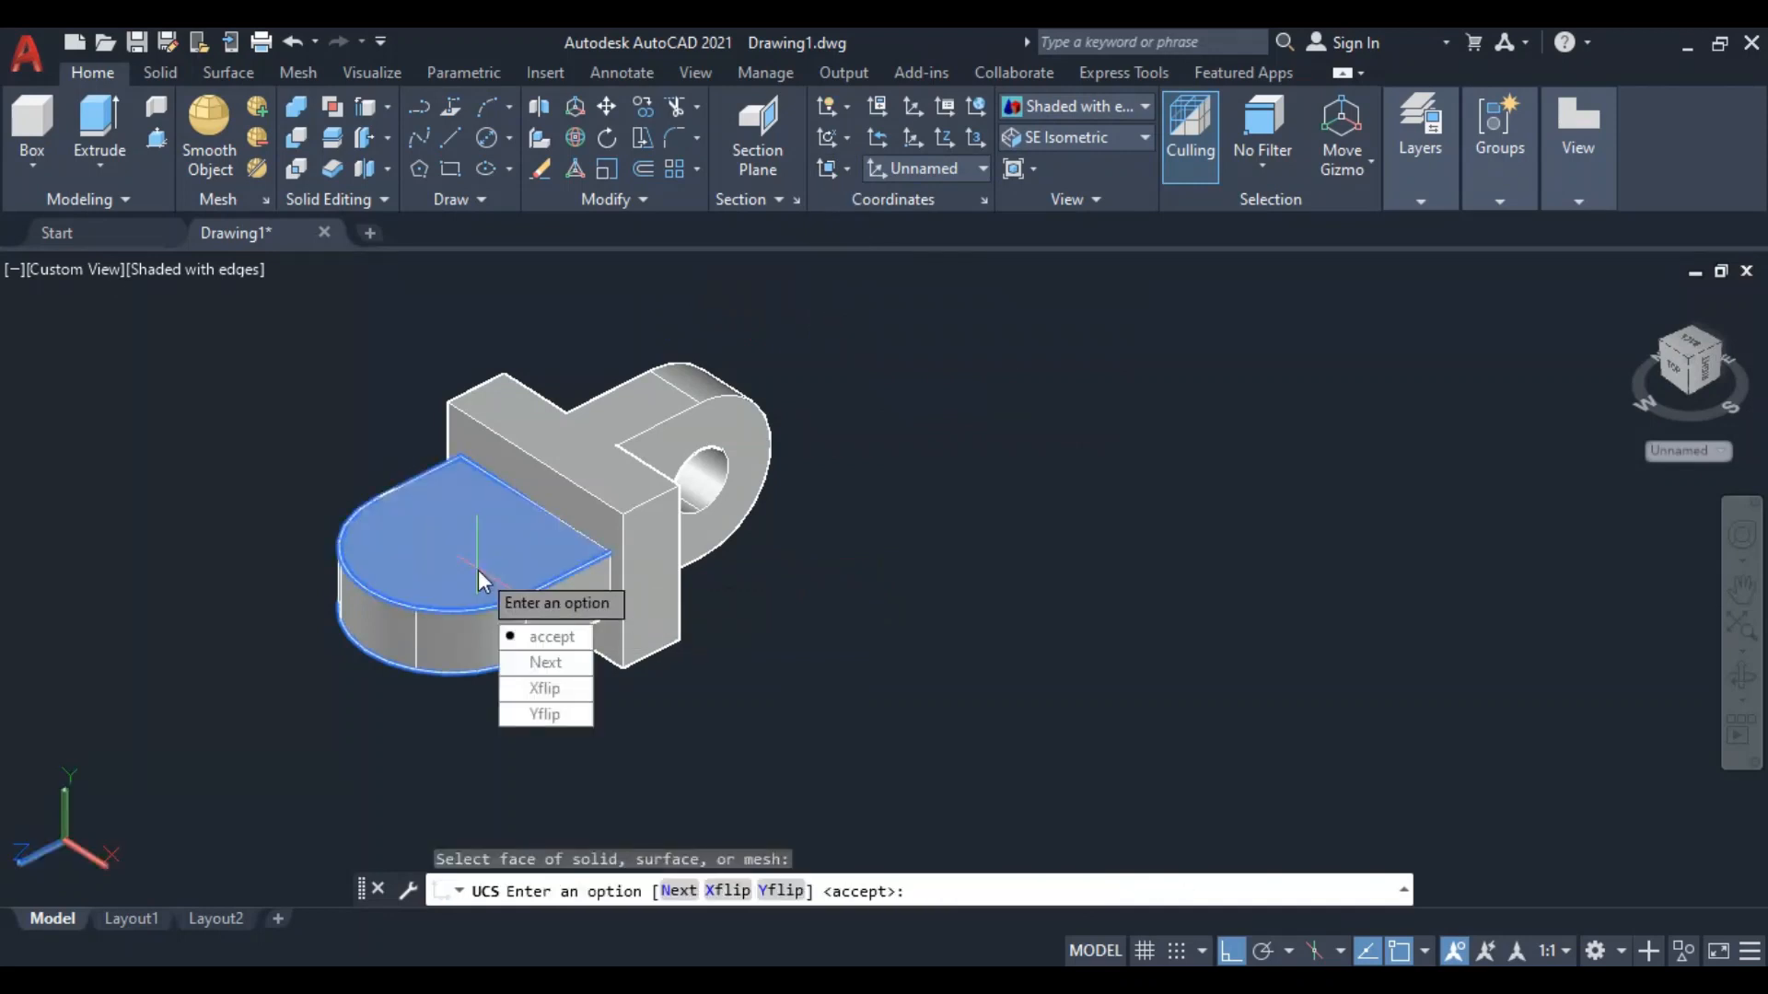
key(Return)
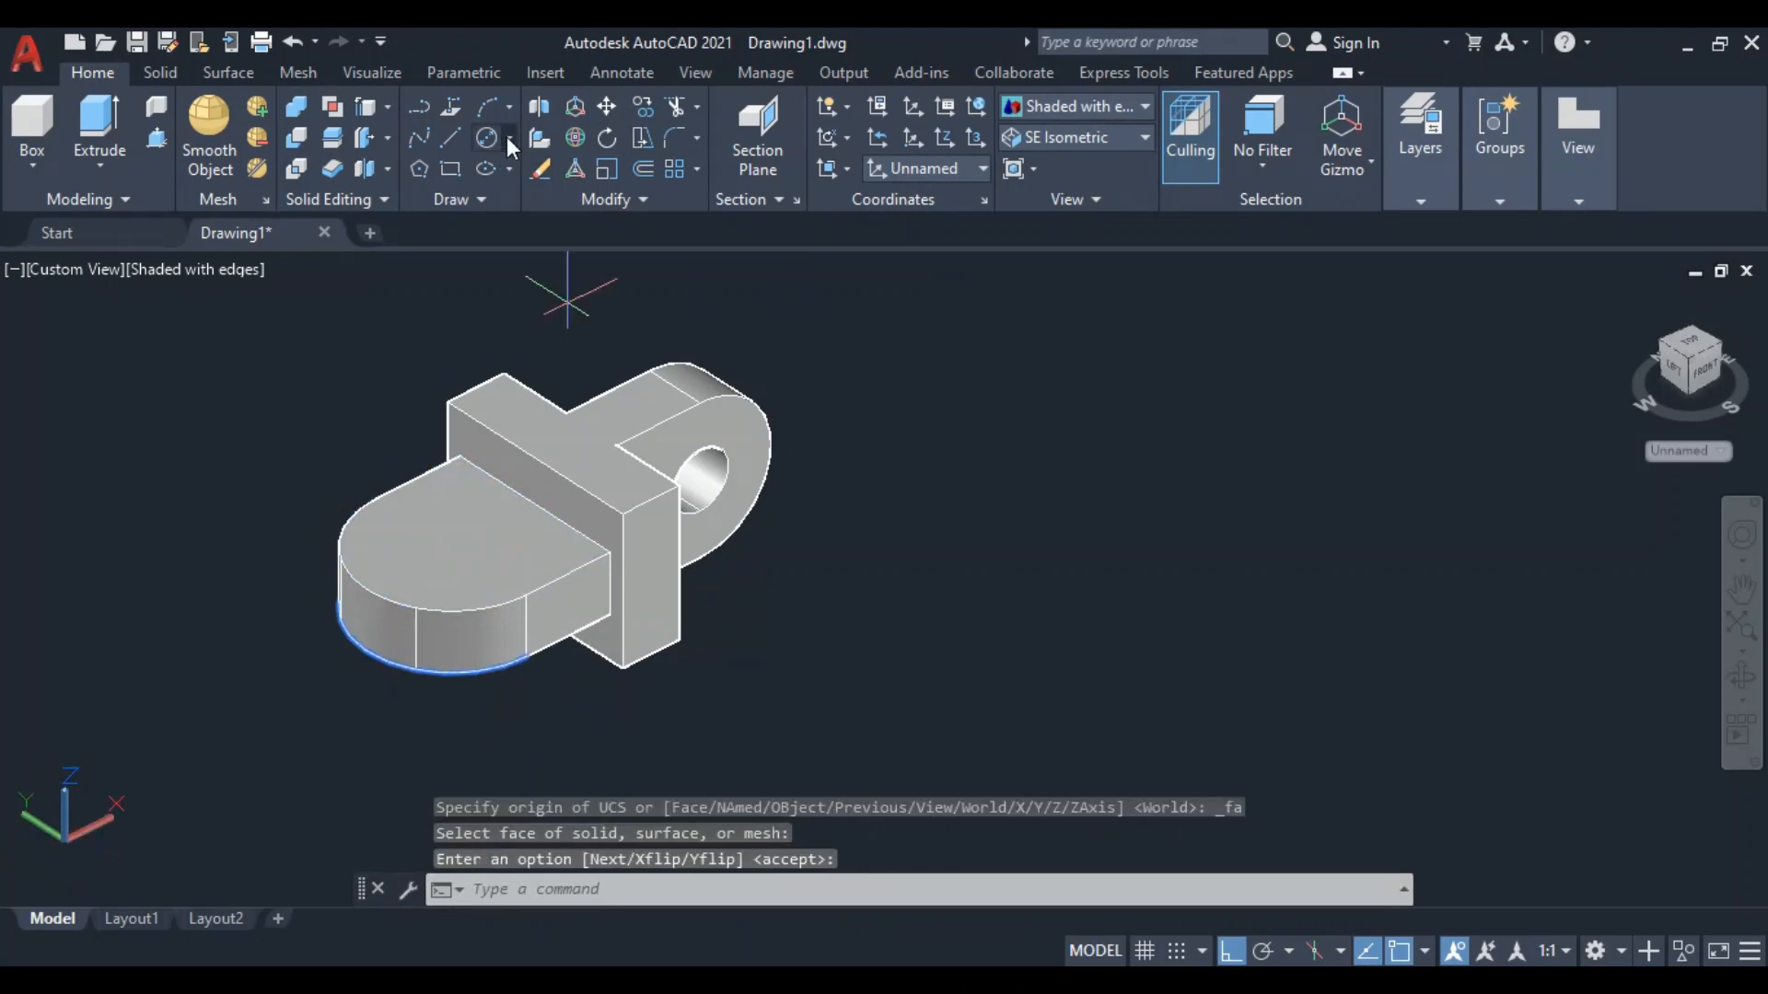
Draw a circle of diameter 20 on the rear lug's top face, centred on its rounded end
click(508, 139)
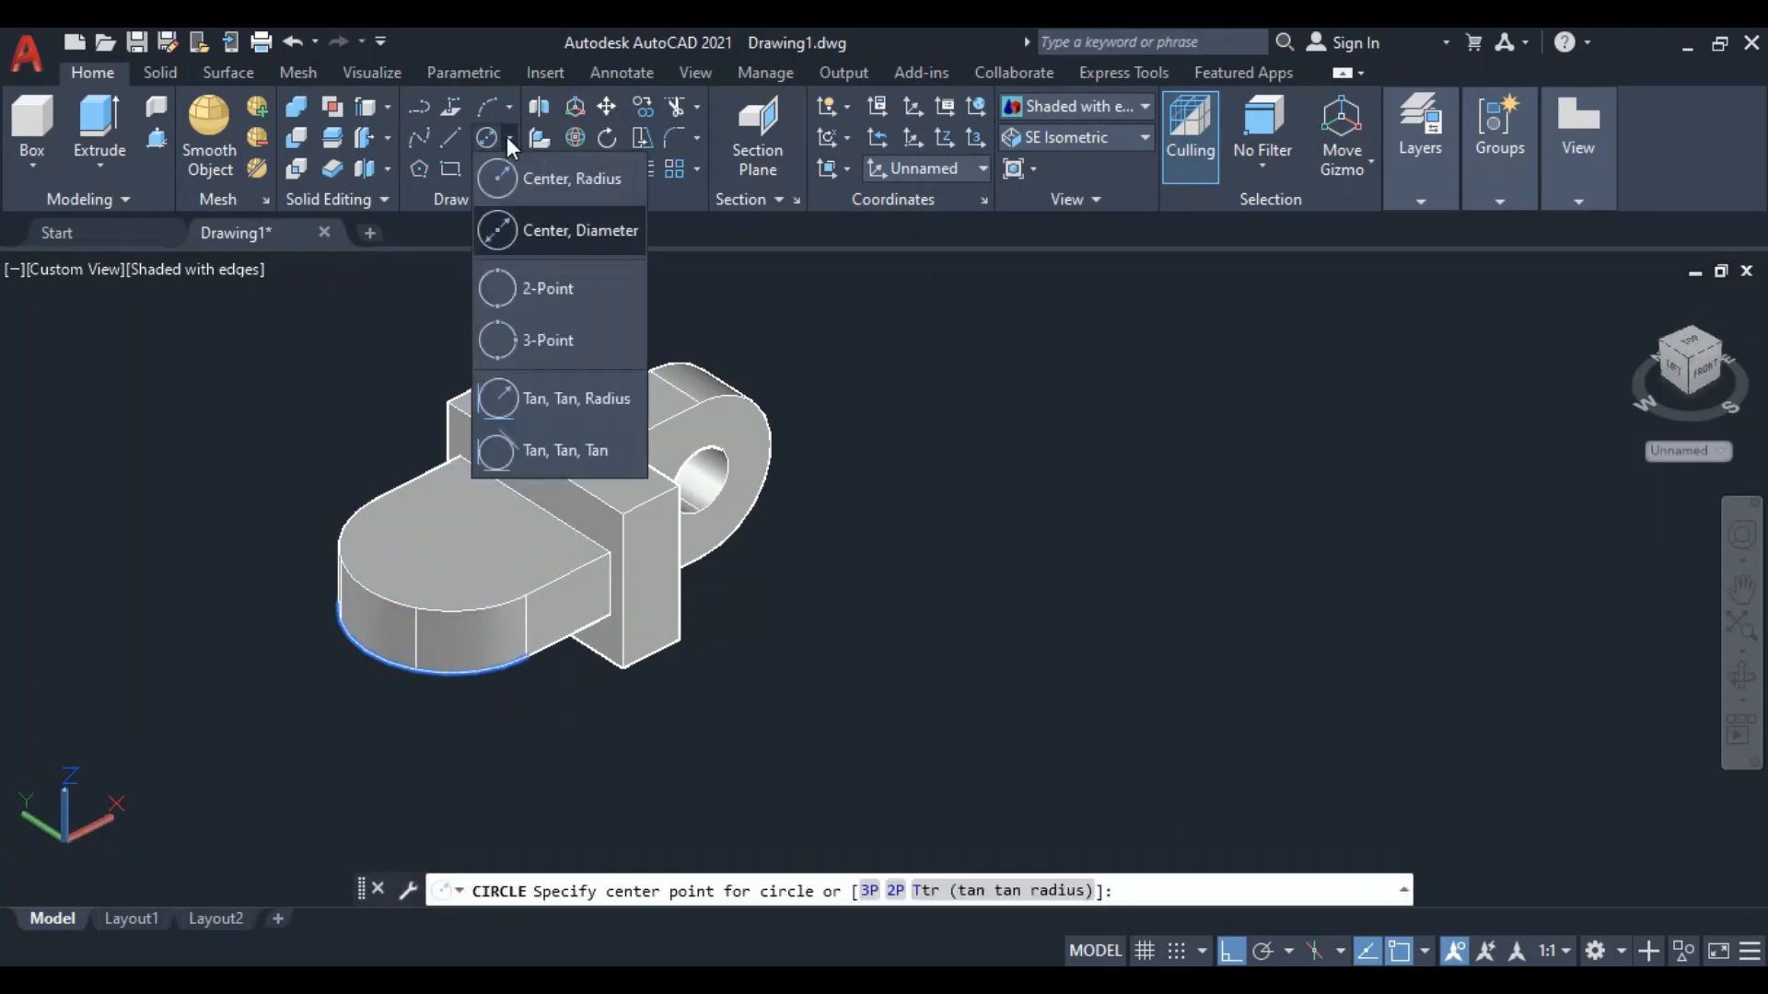
click(525, 229)
key(Return)
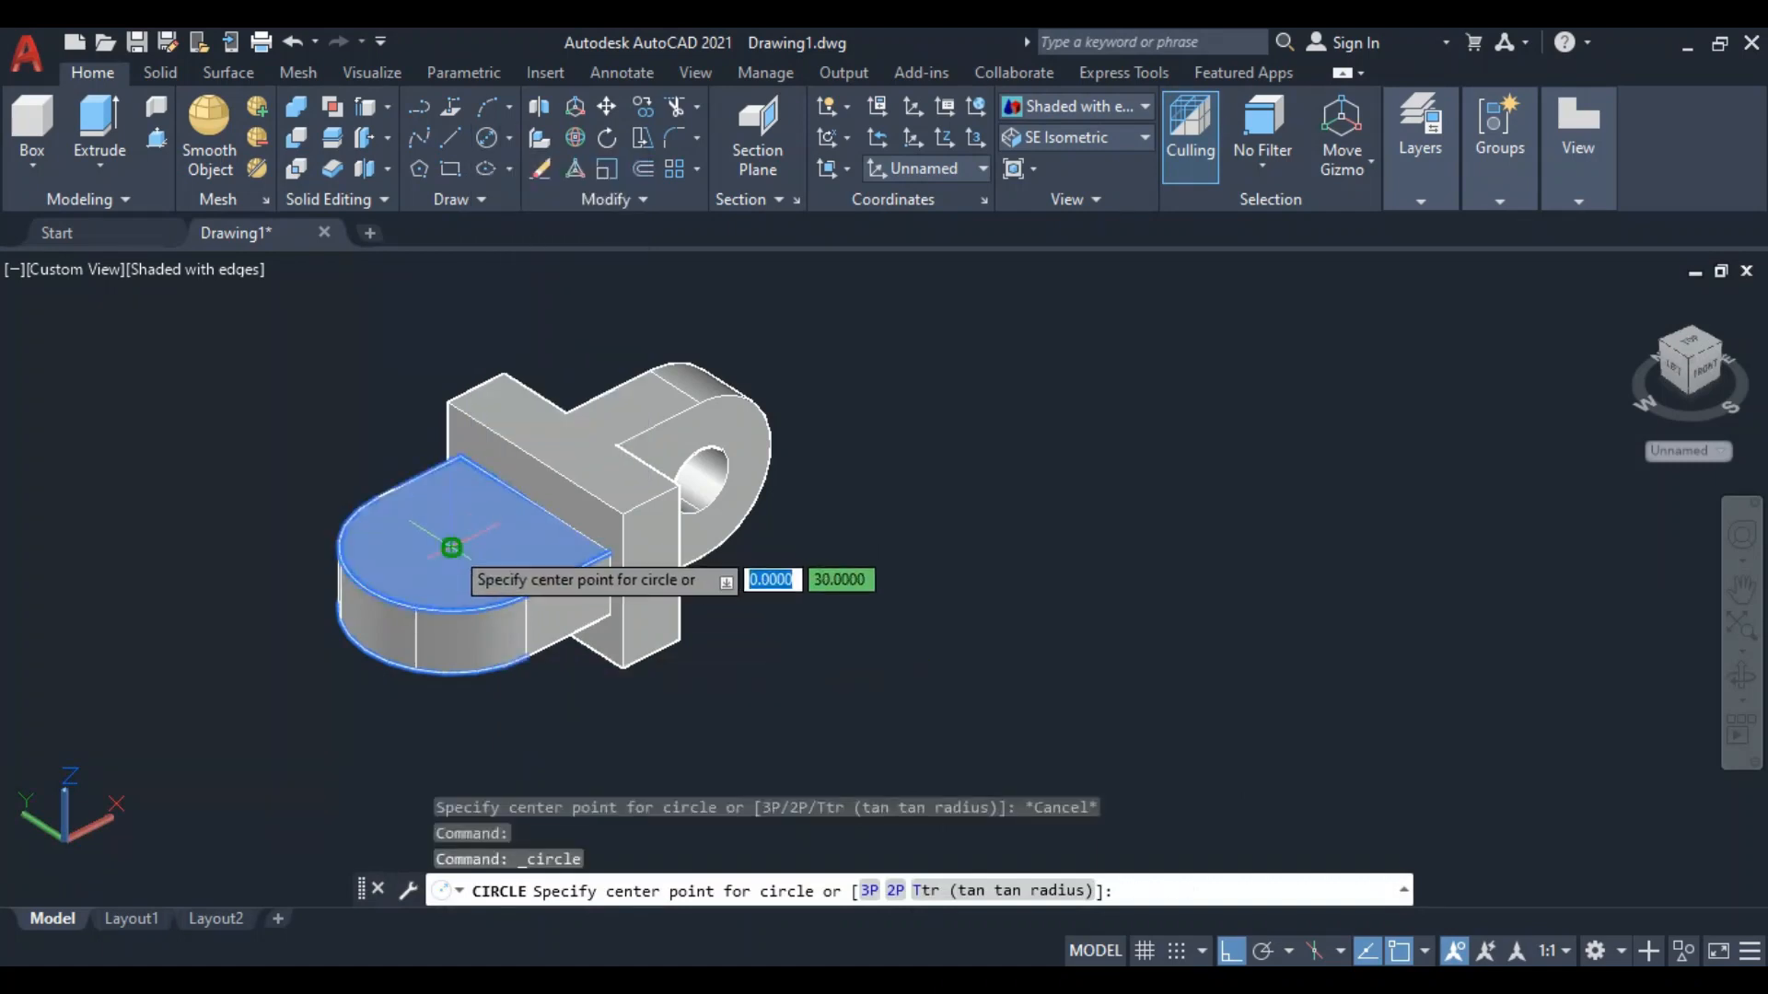
click(450, 548)
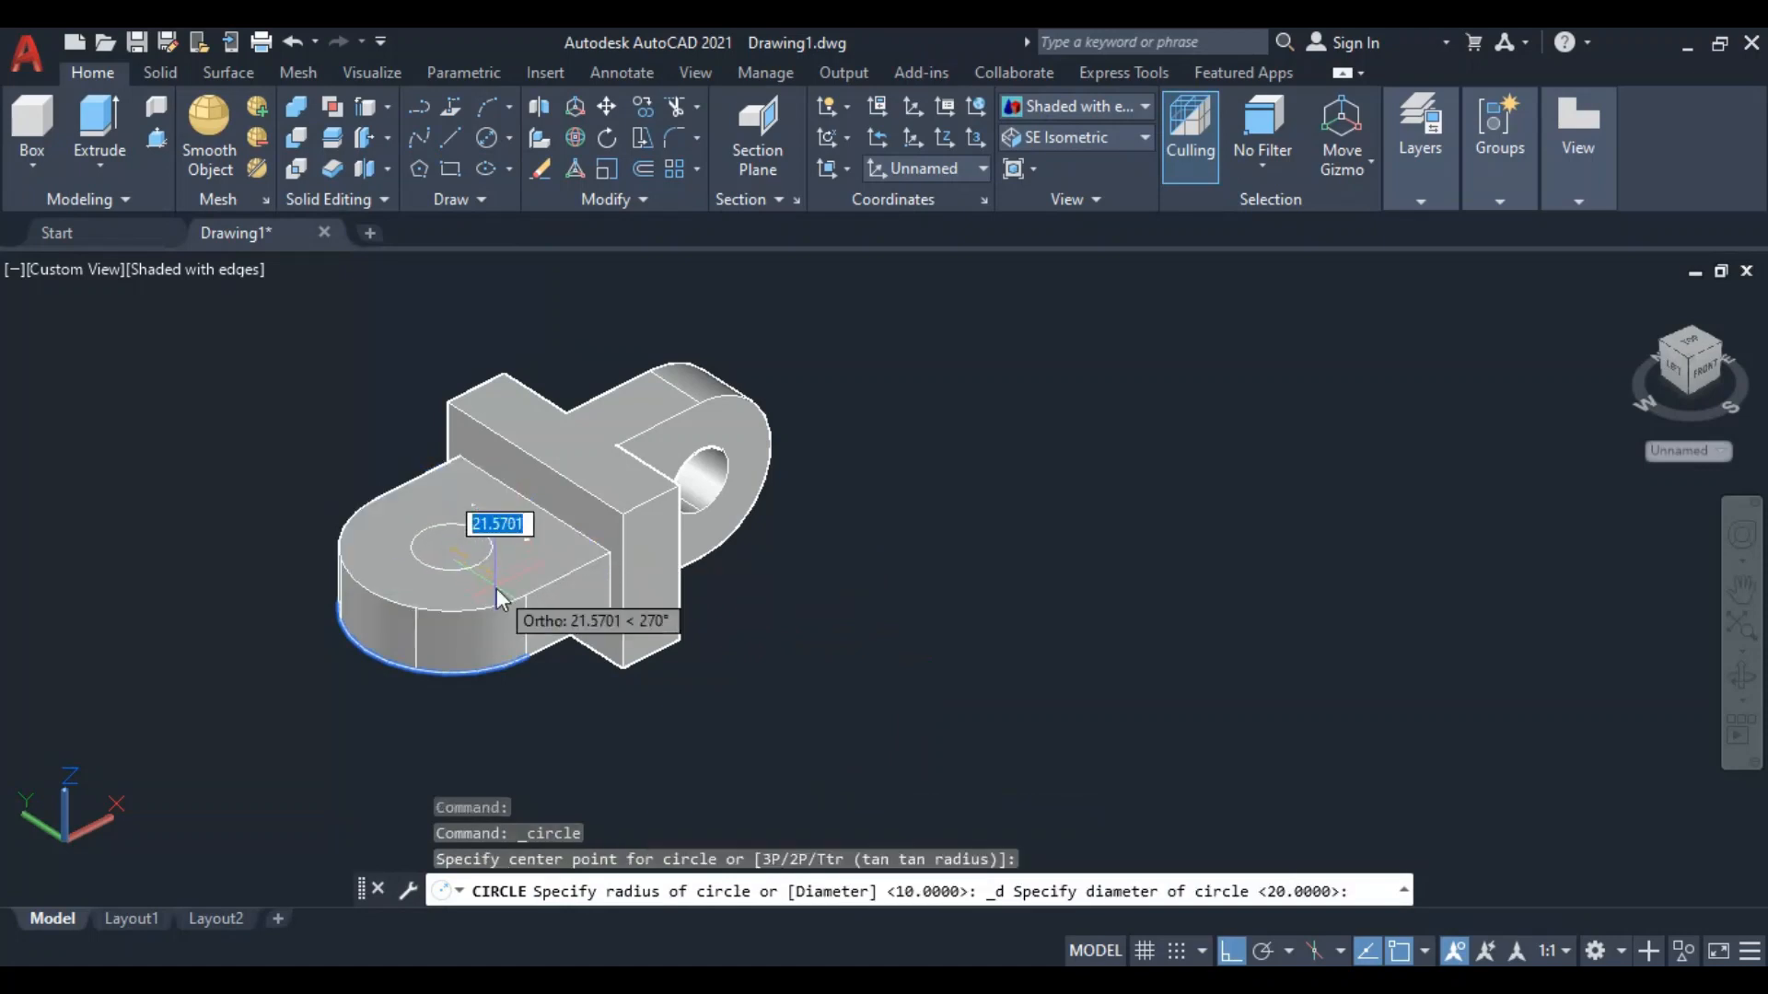
text(20)
key(Return)
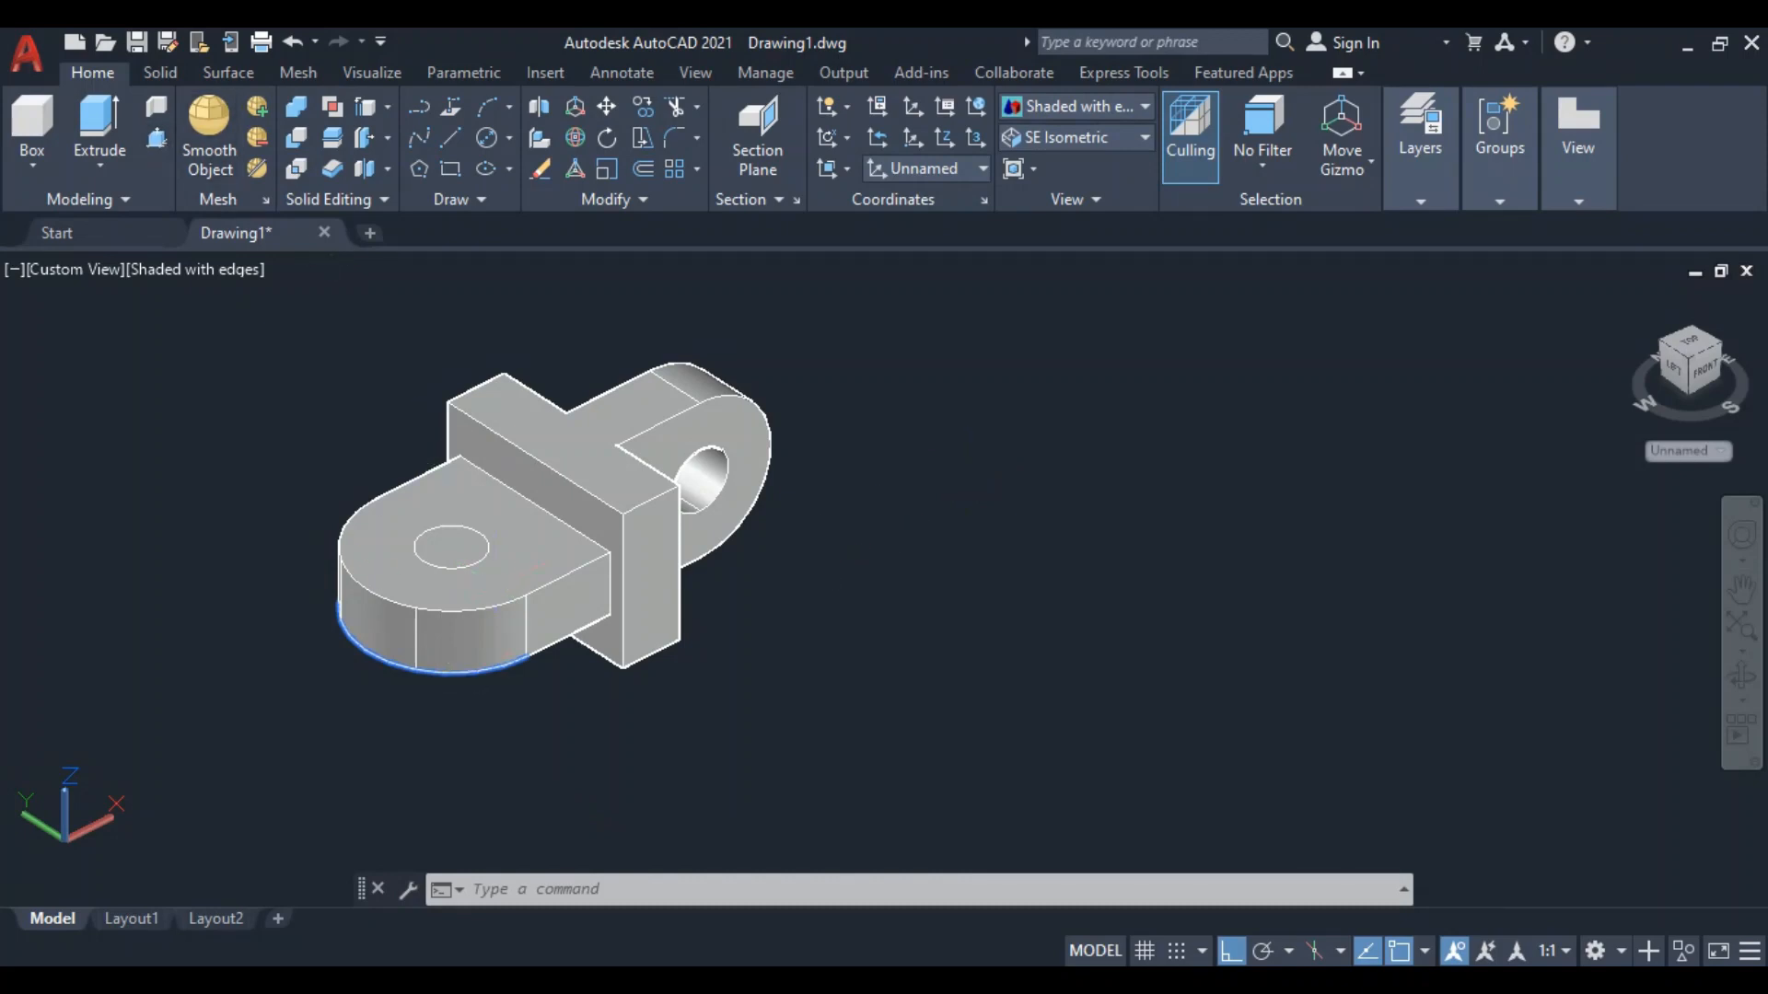
Press/pull the circle downward through the rear lug to cut the through hole
key(ctrl+shift+e)
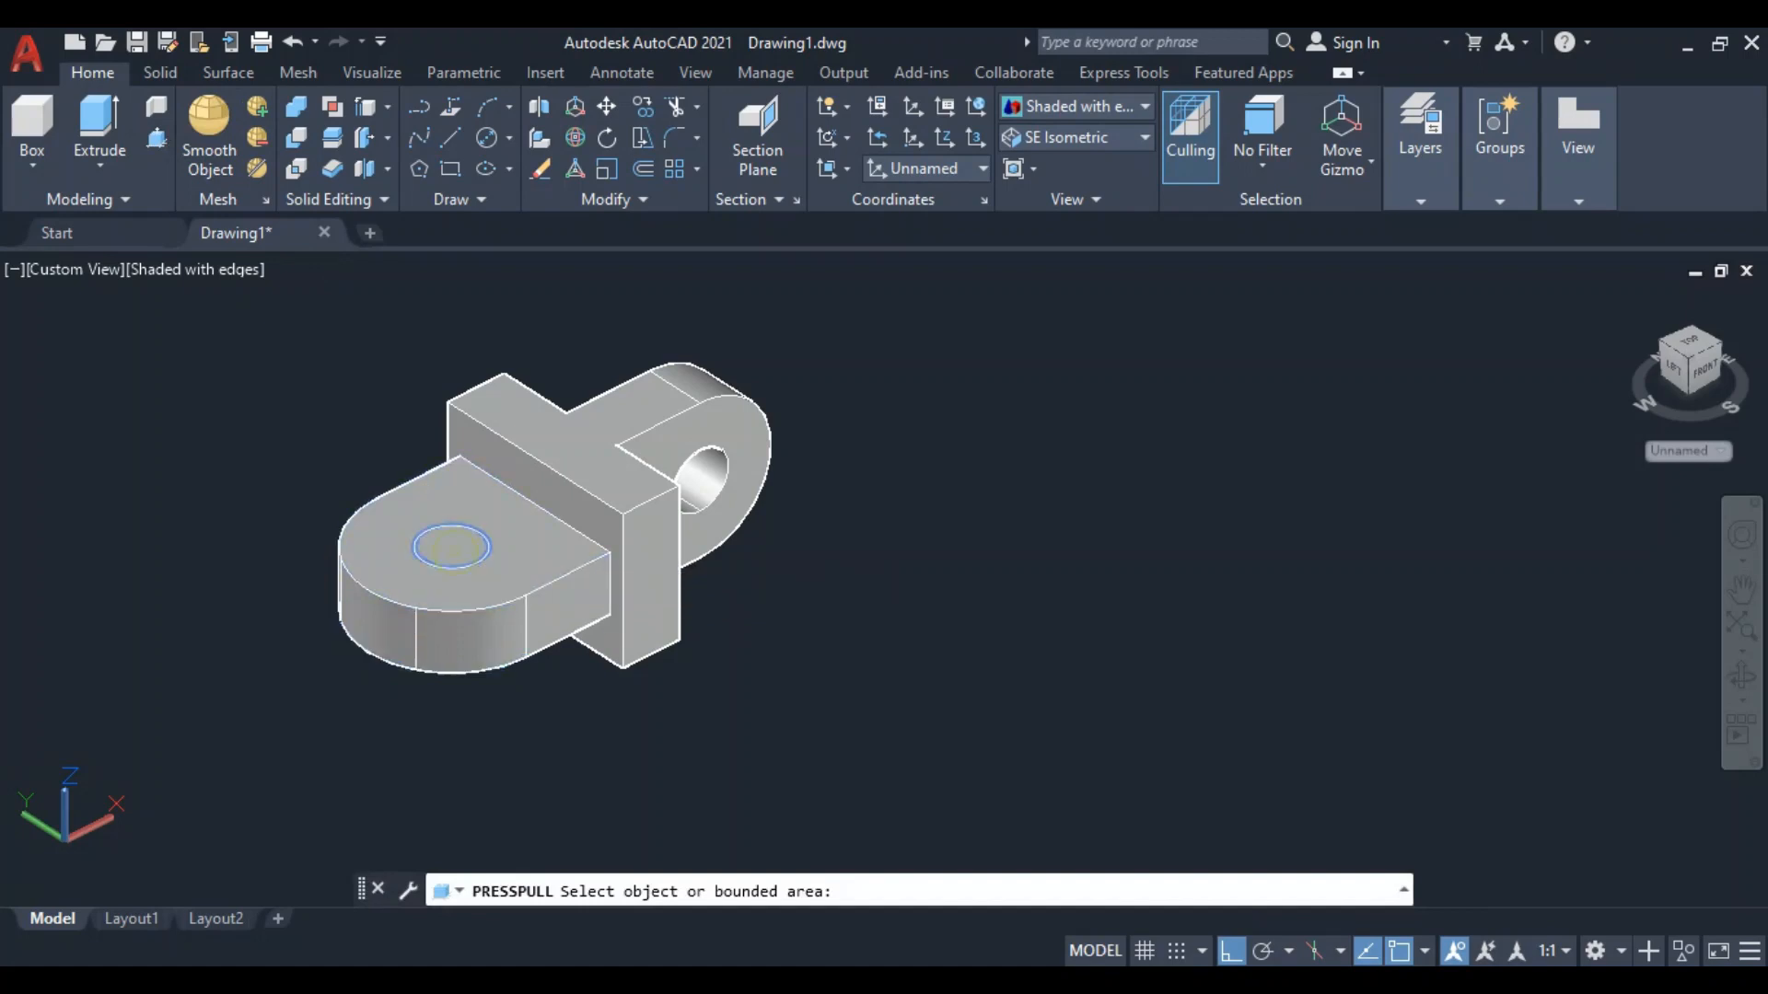
click(447, 556)
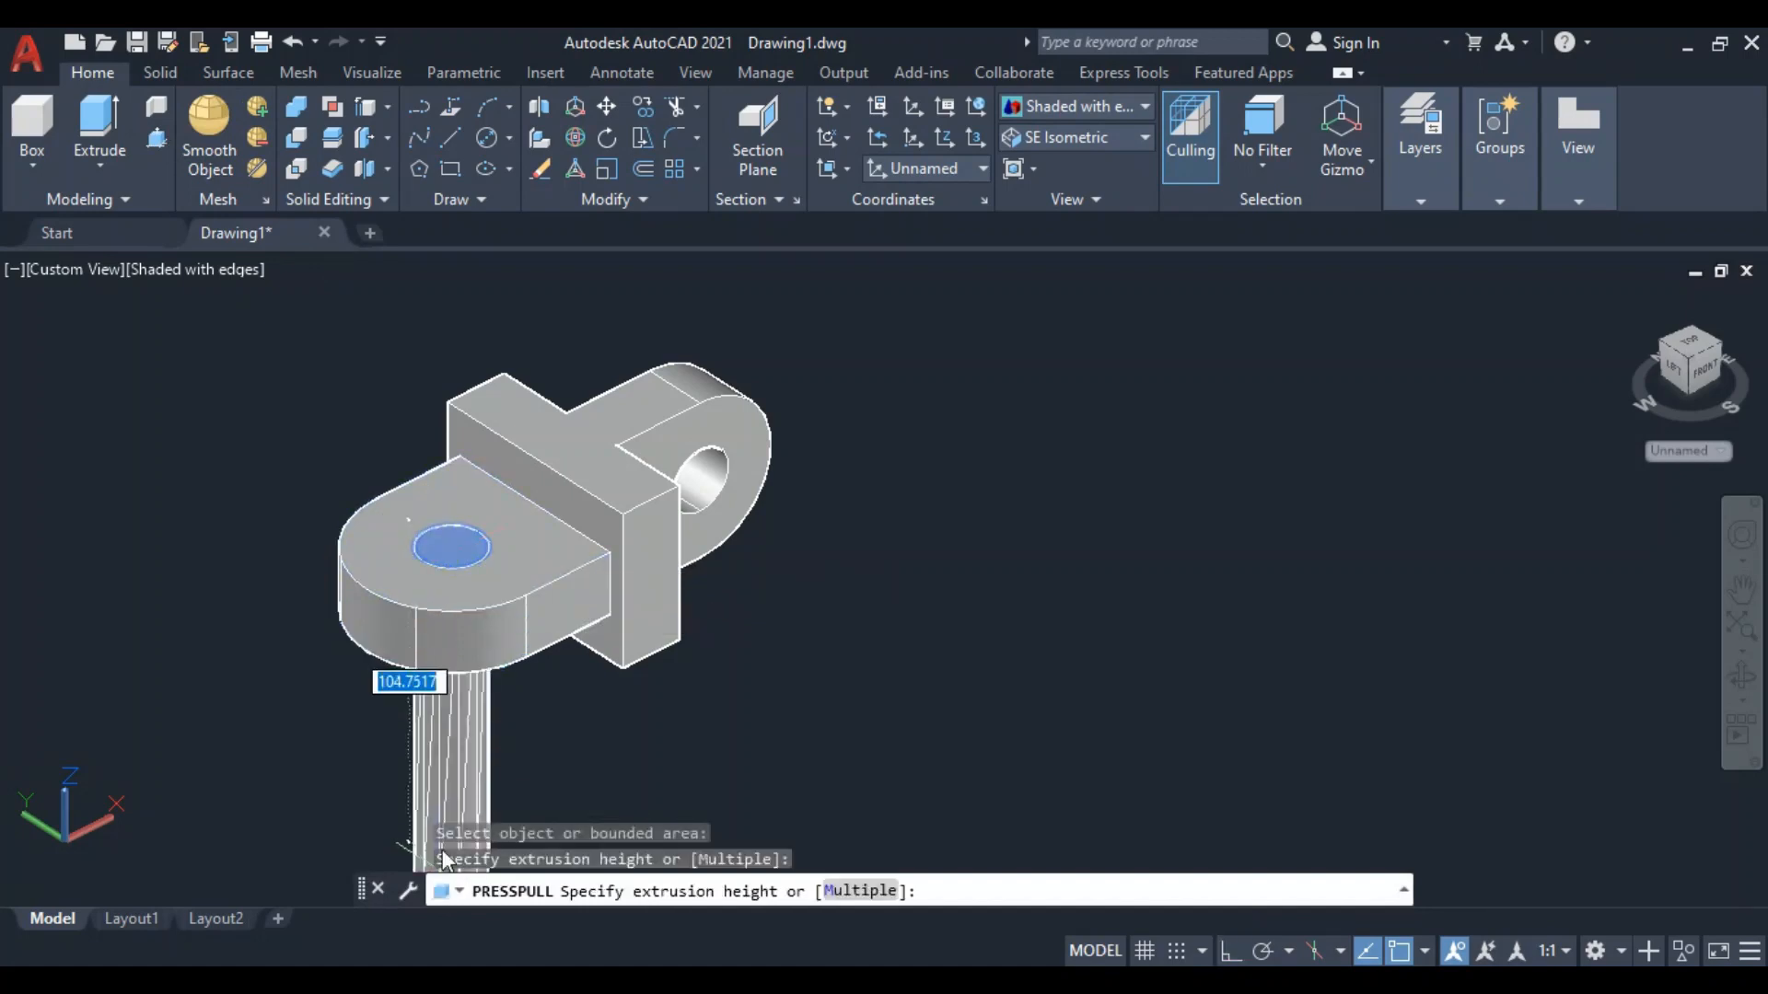
click(409, 787)
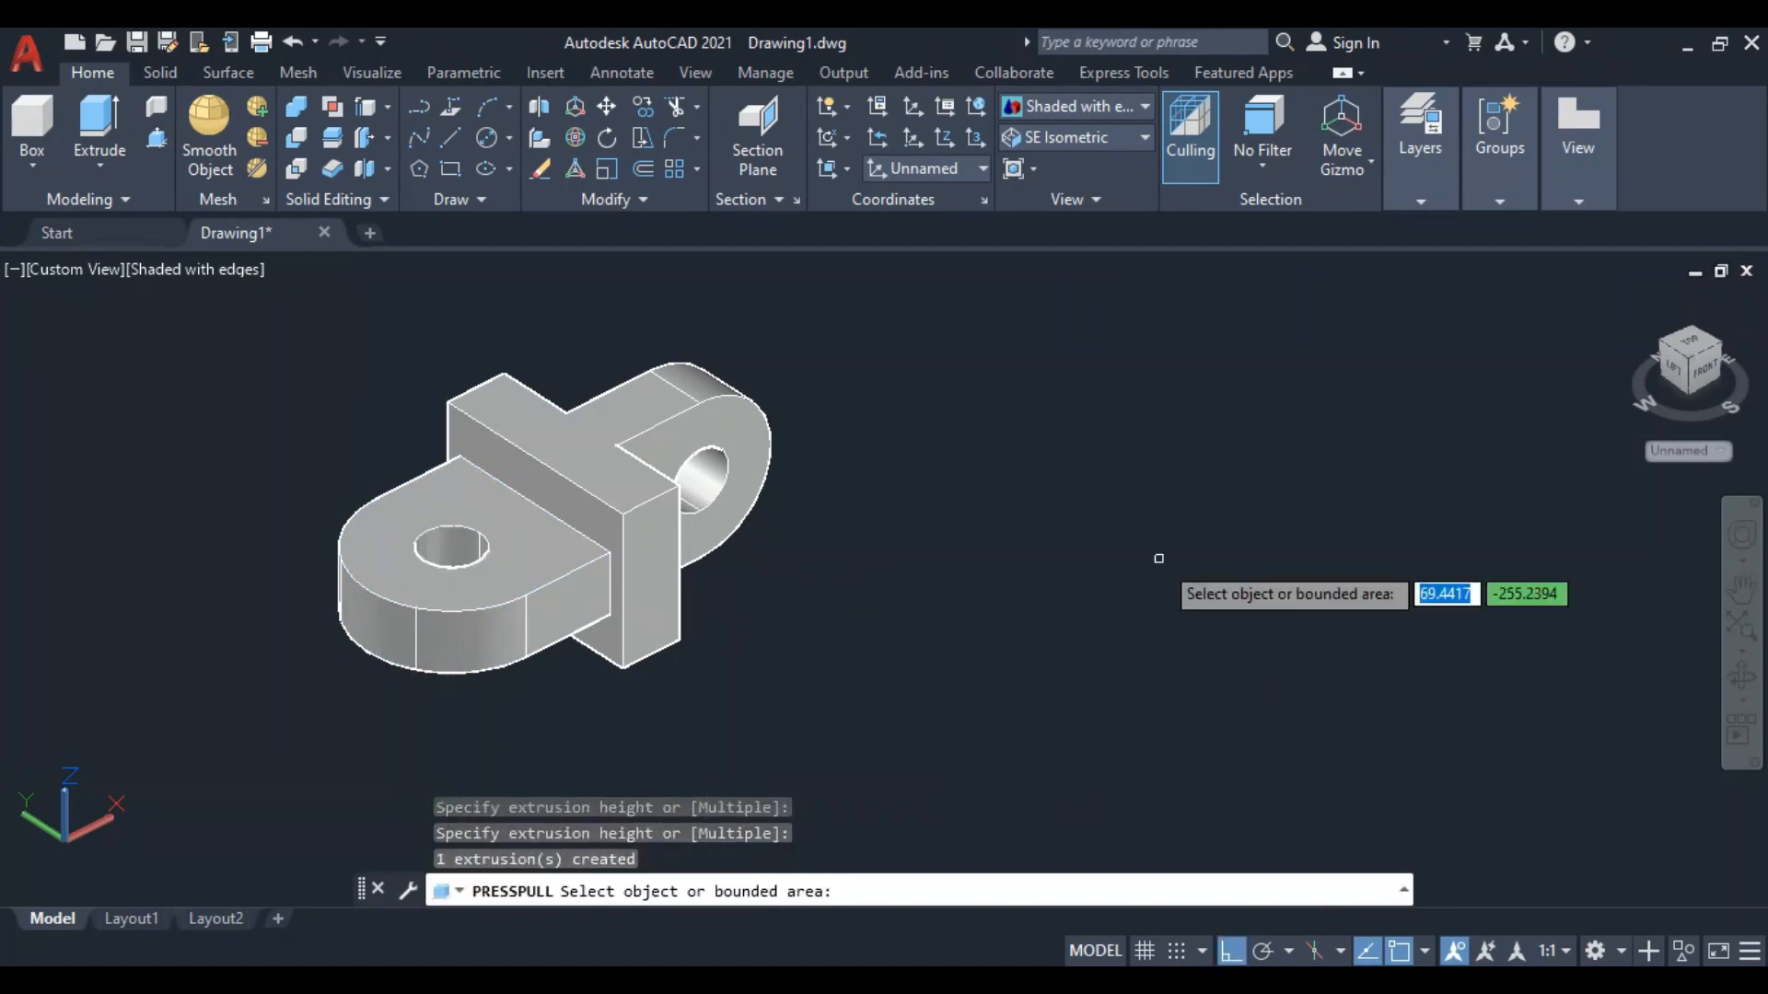
shift+middle_drag(1156, 561, 957, 580)
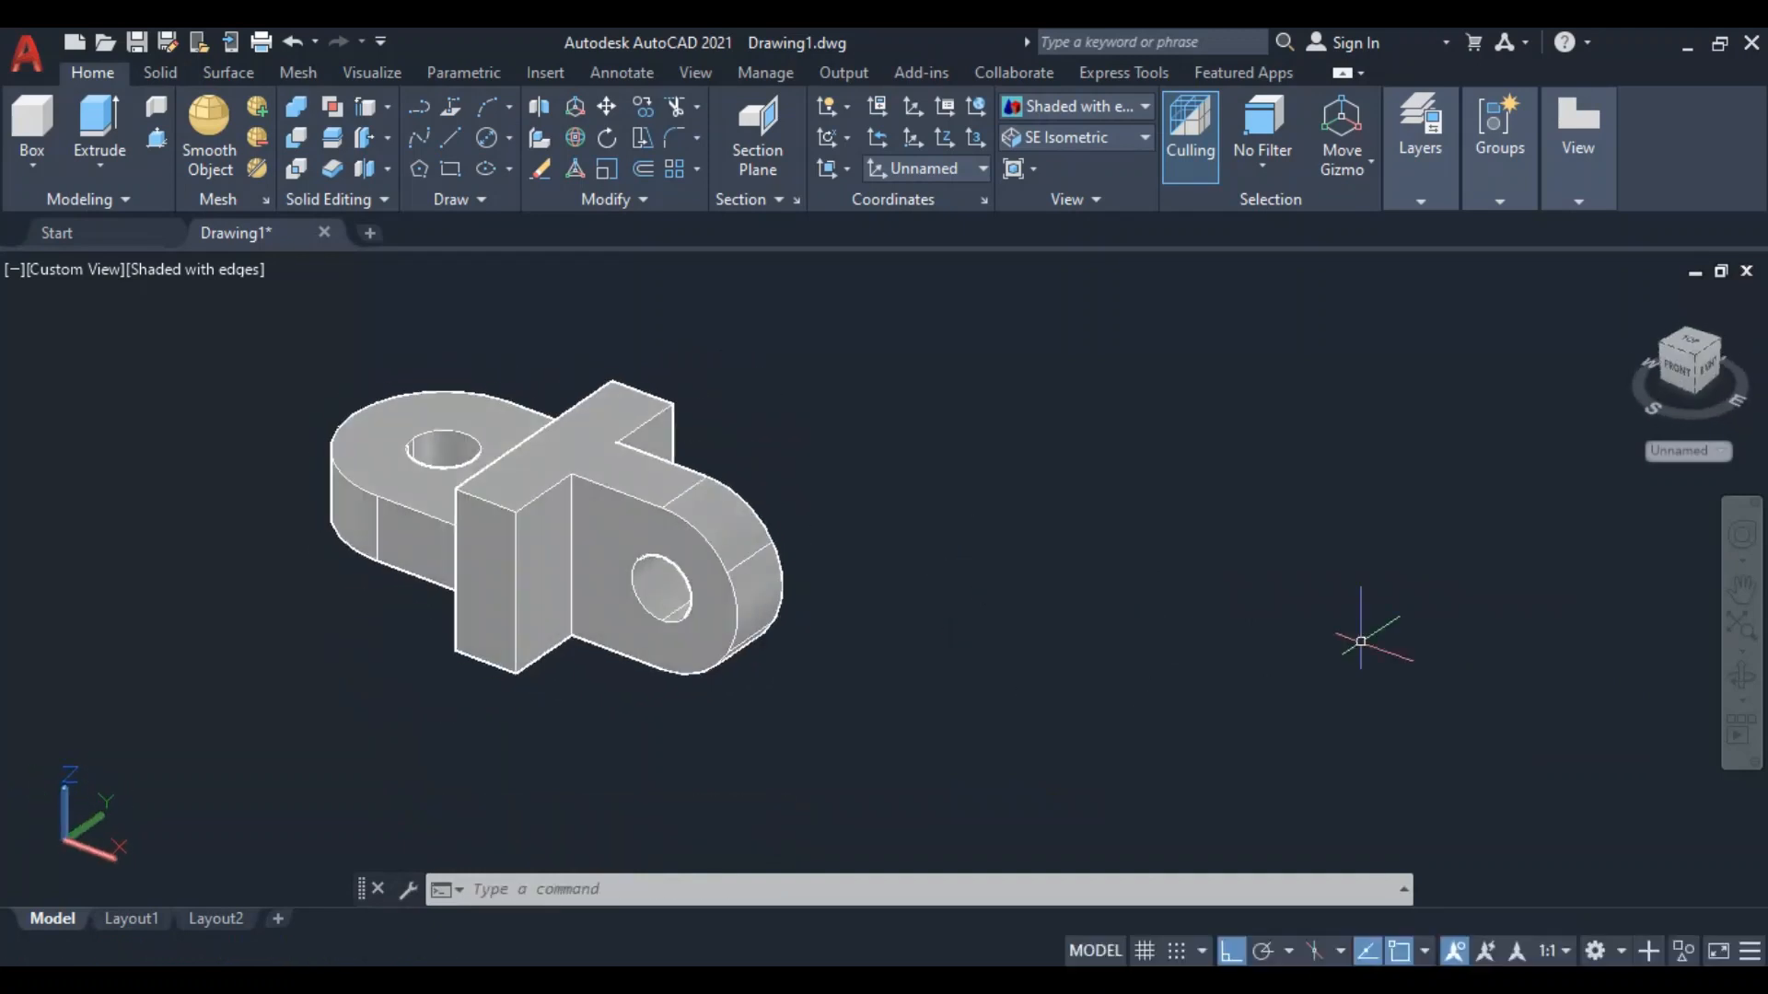